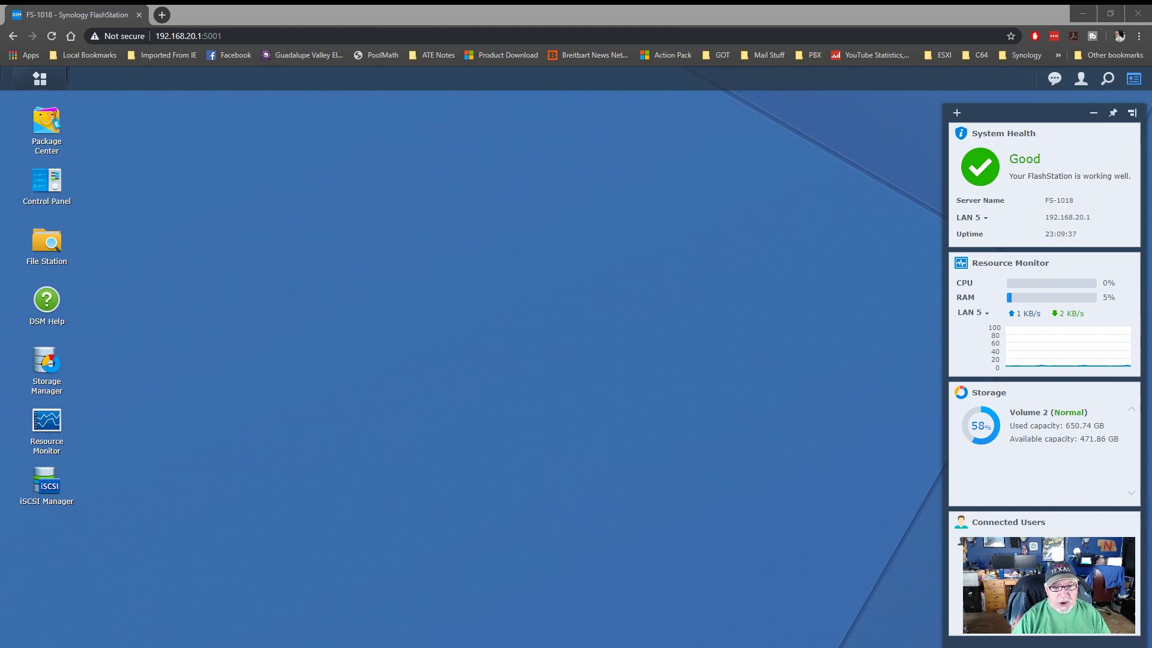
# - Show the Control Panel's Network Interface list and select the connected LAN 5 interface
pyautogui.click(864, 263)
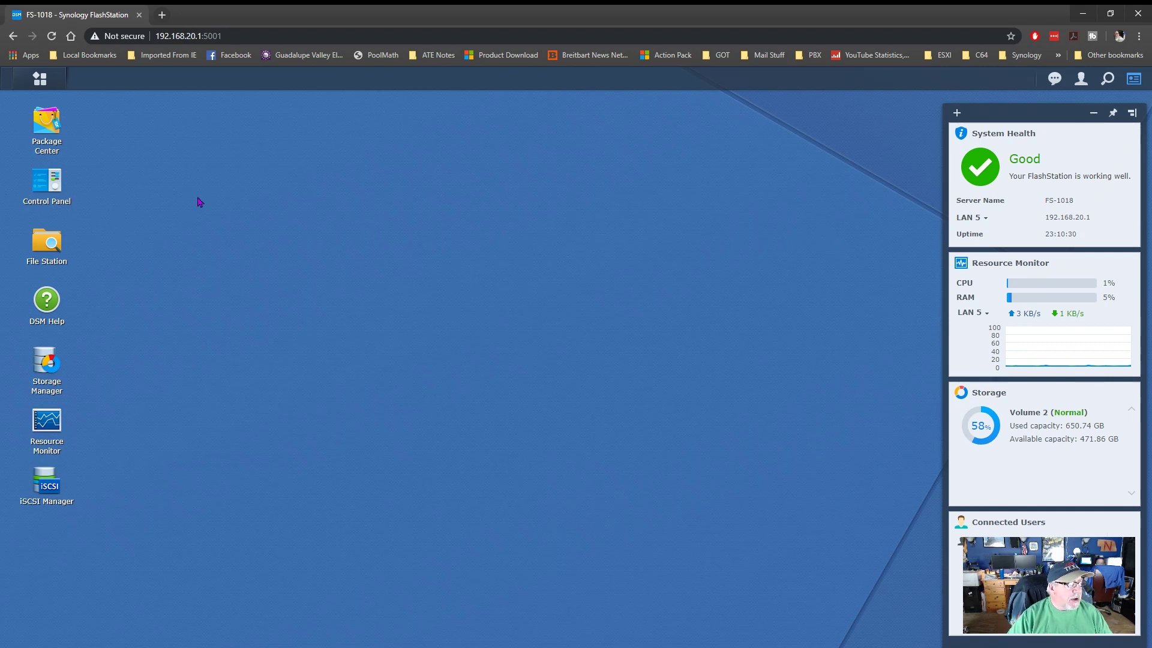
pyautogui.click(62, 191)
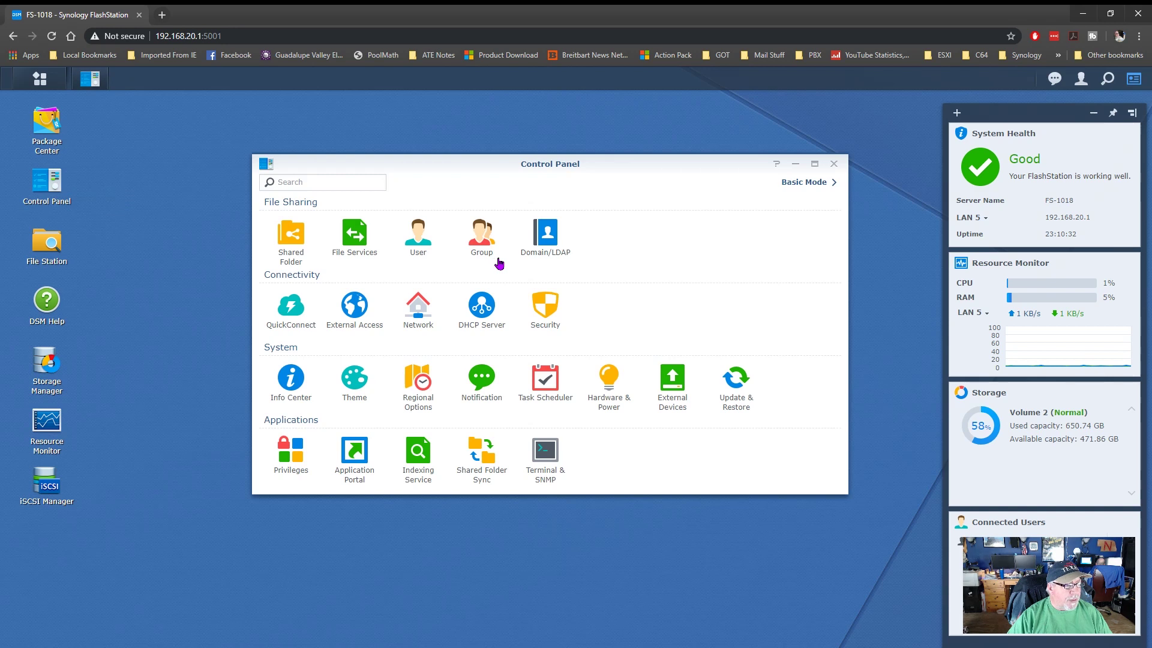
pyautogui.click(420, 313)
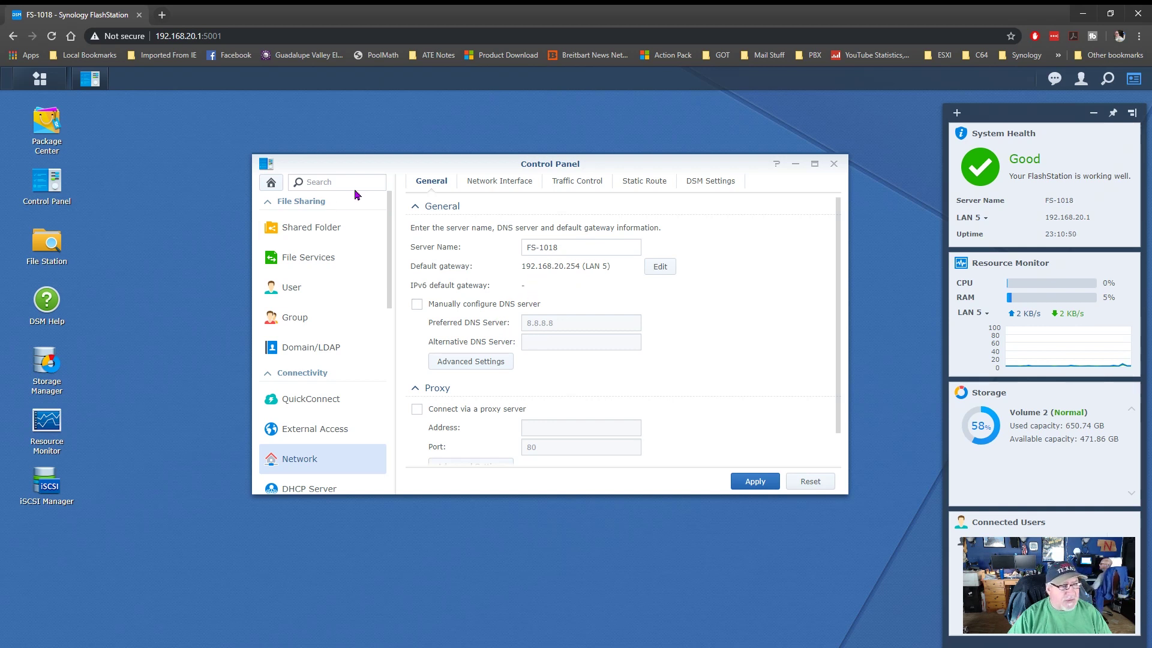
pyautogui.click(483, 184)
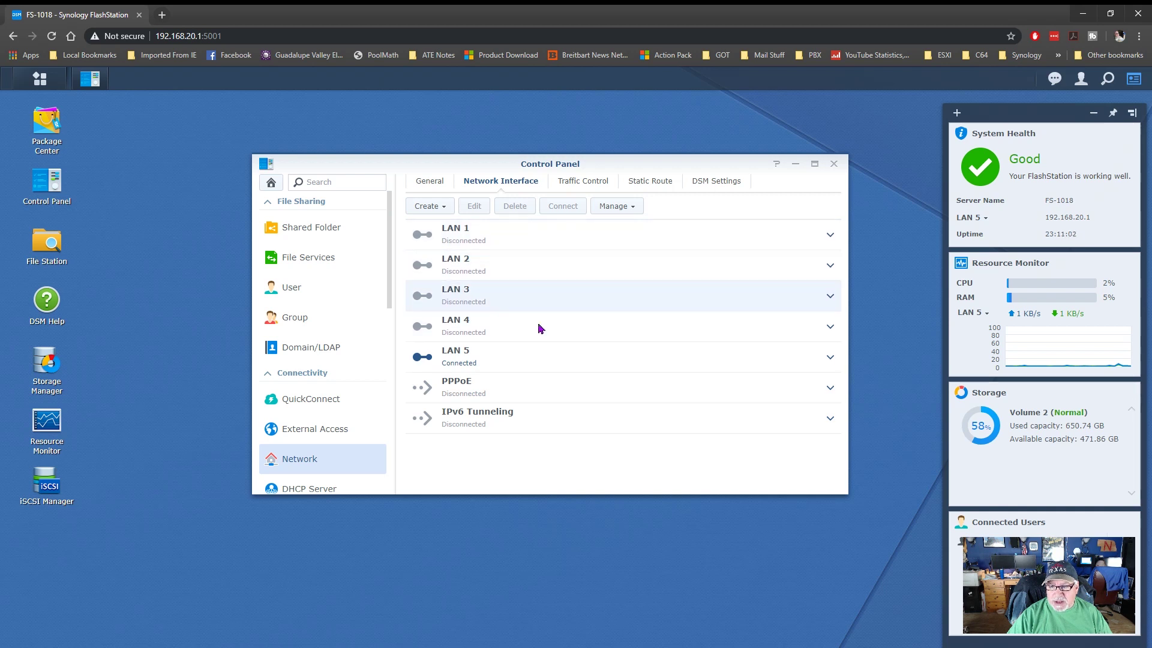
pyautogui.click(477, 362)
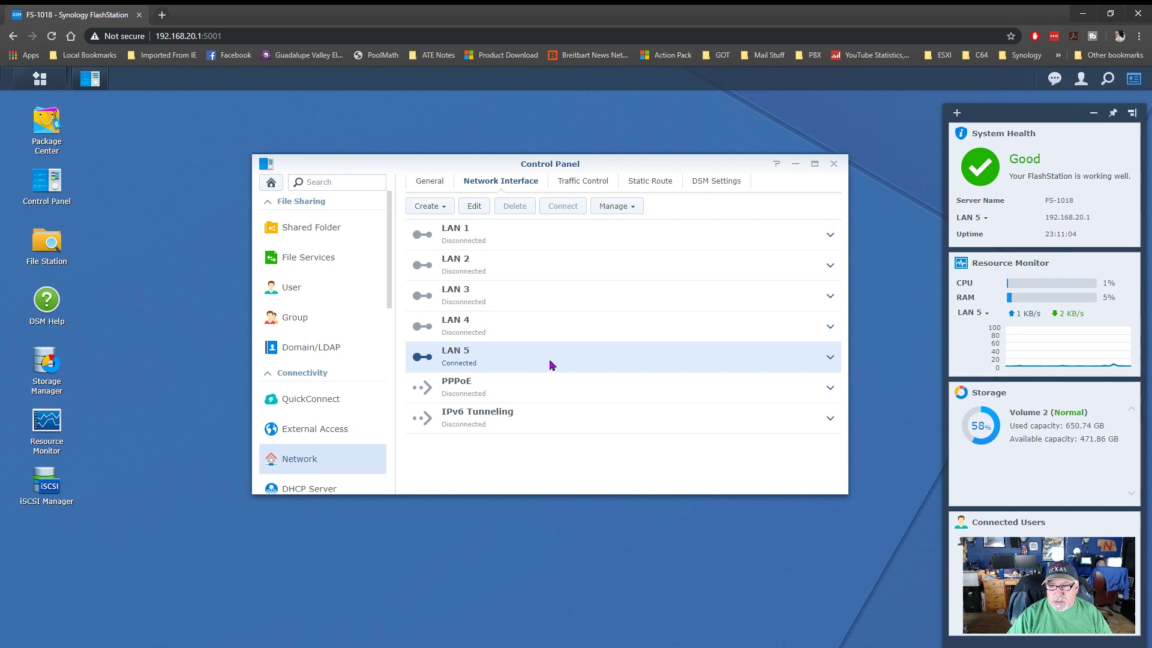
# - Open LAN 5's interface settings and enter VLAN ID 20
pyautogui.click(481, 209)
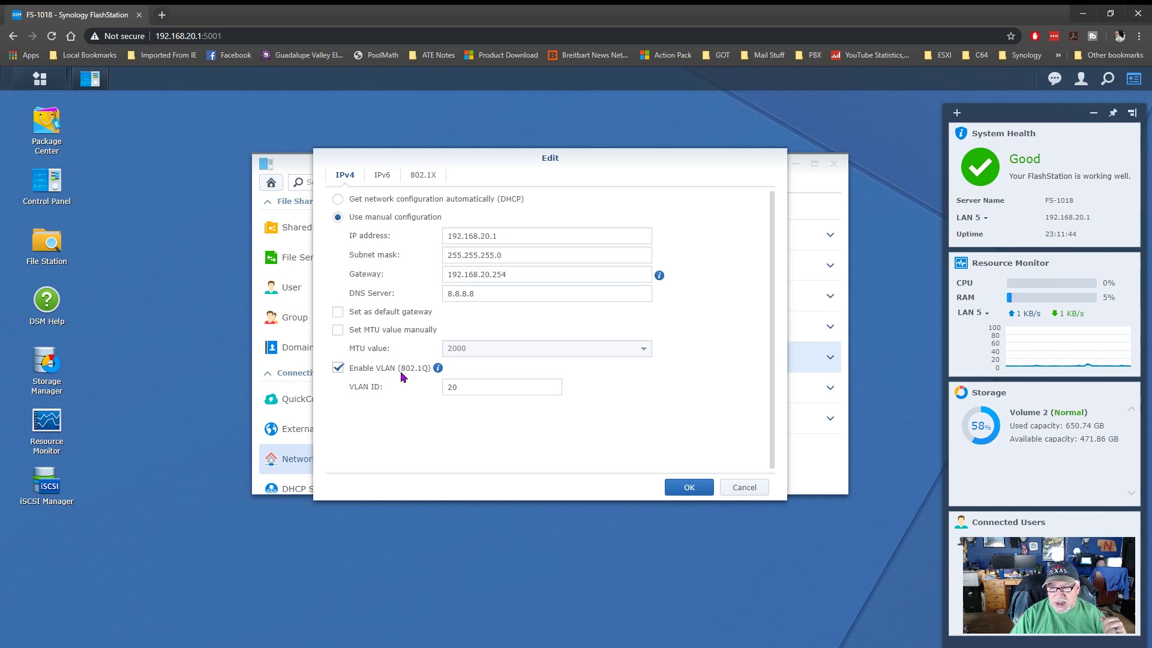
pyautogui.moveTo(438, 367)
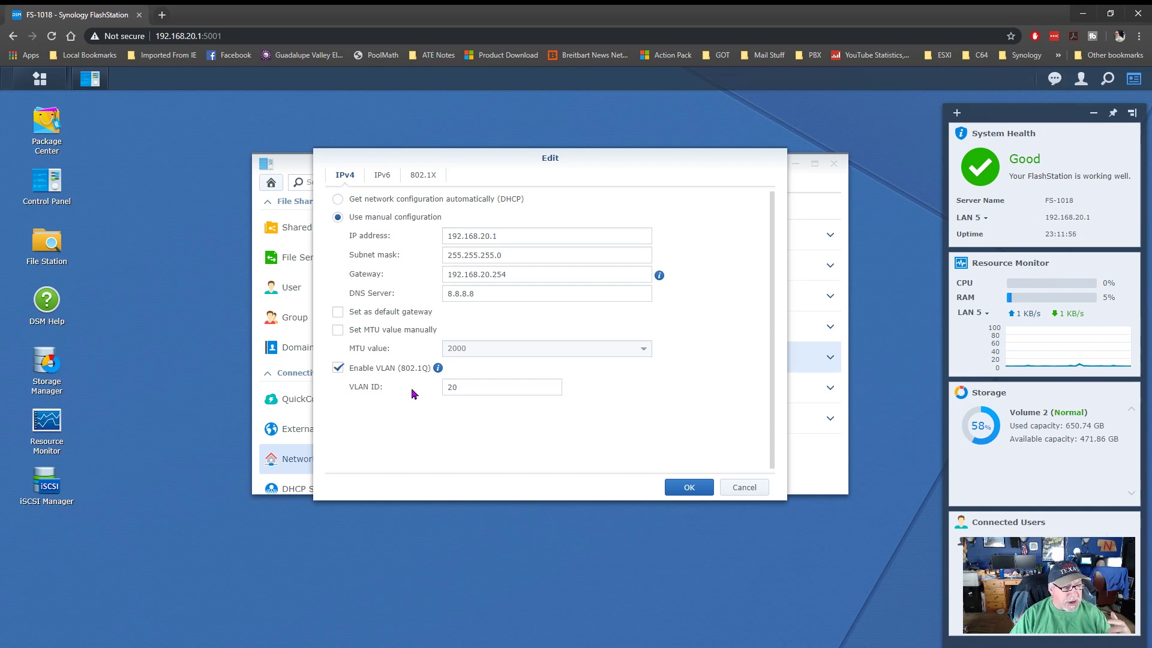
pyautogui.doubleClick(452, 388)
pyautogui.write('20')
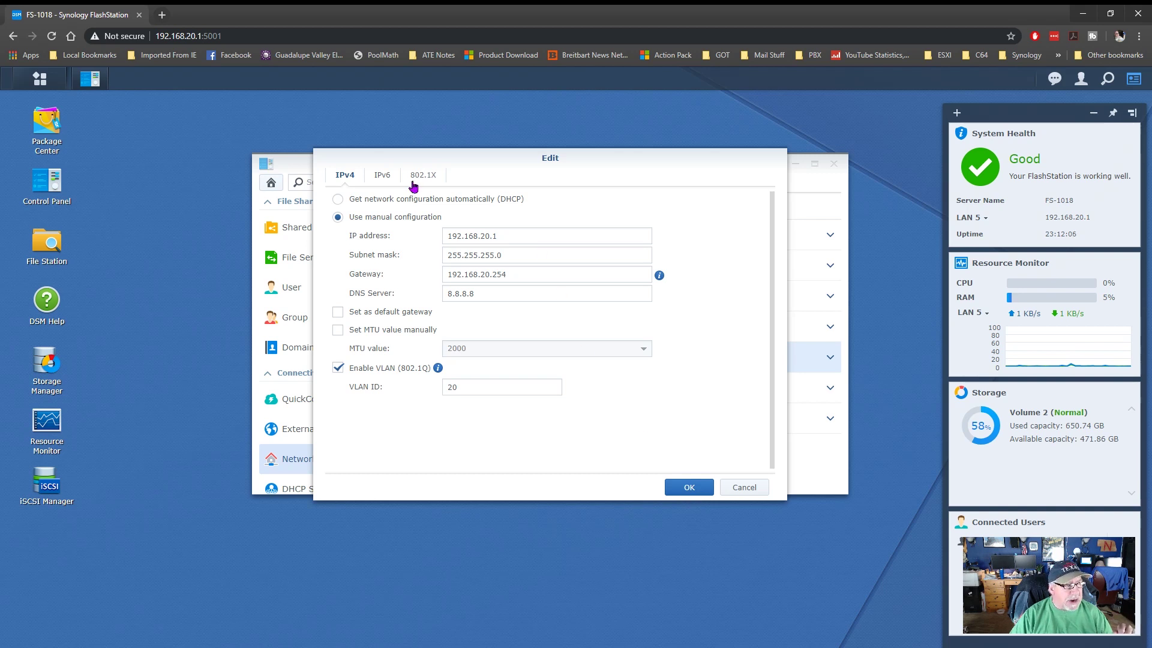
# - Review LAN 5's IPv6 settings, cancel without saving, and show the DSM web port settings
pyautogui.click(393, 180)
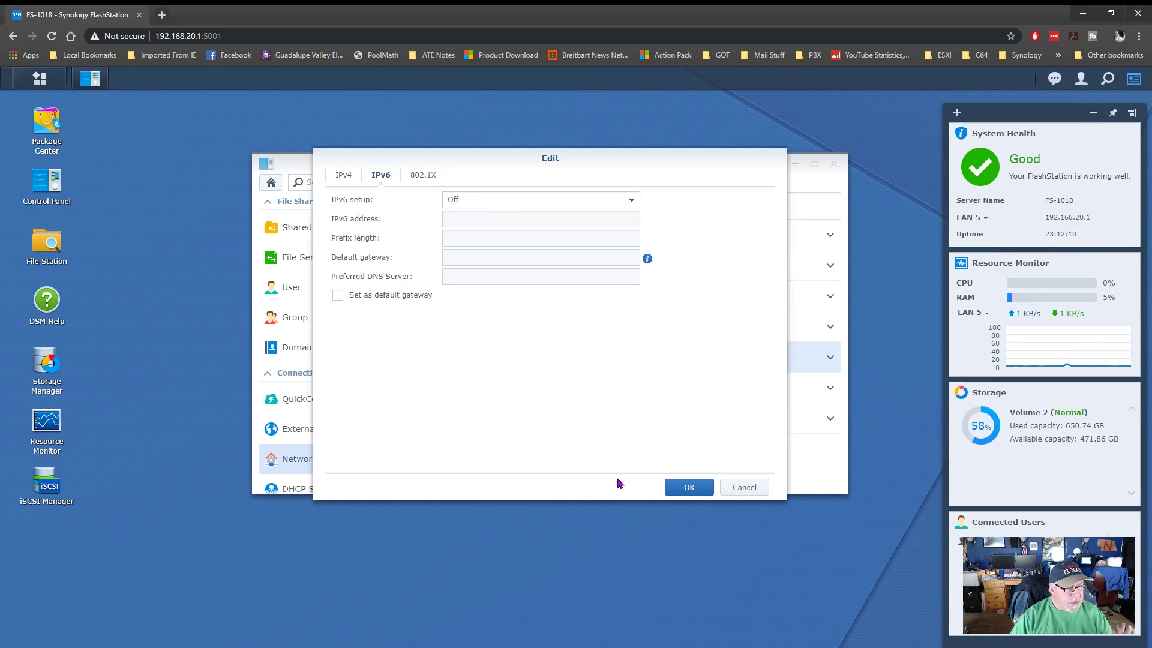
pyautogui.click(761, 488)
pyautogui.click(709, 181)
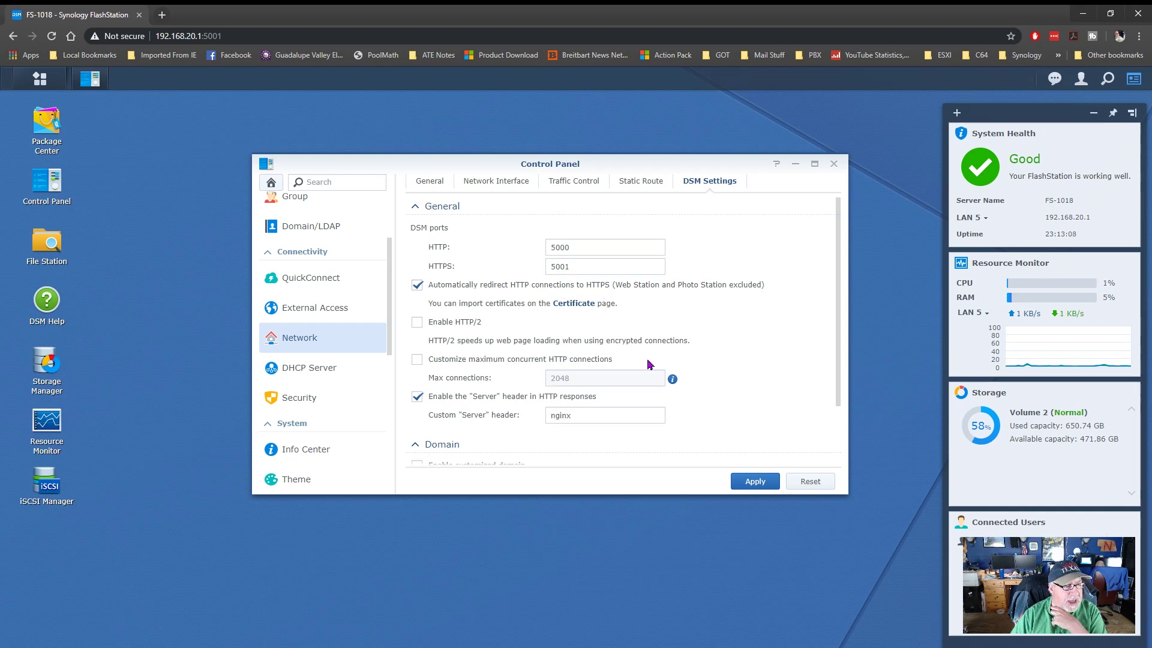
# - Enable HTTP/2 in DSM Settings and apply the change
pyautogui.click(417, 324)
pyautogui.click(755, 482)
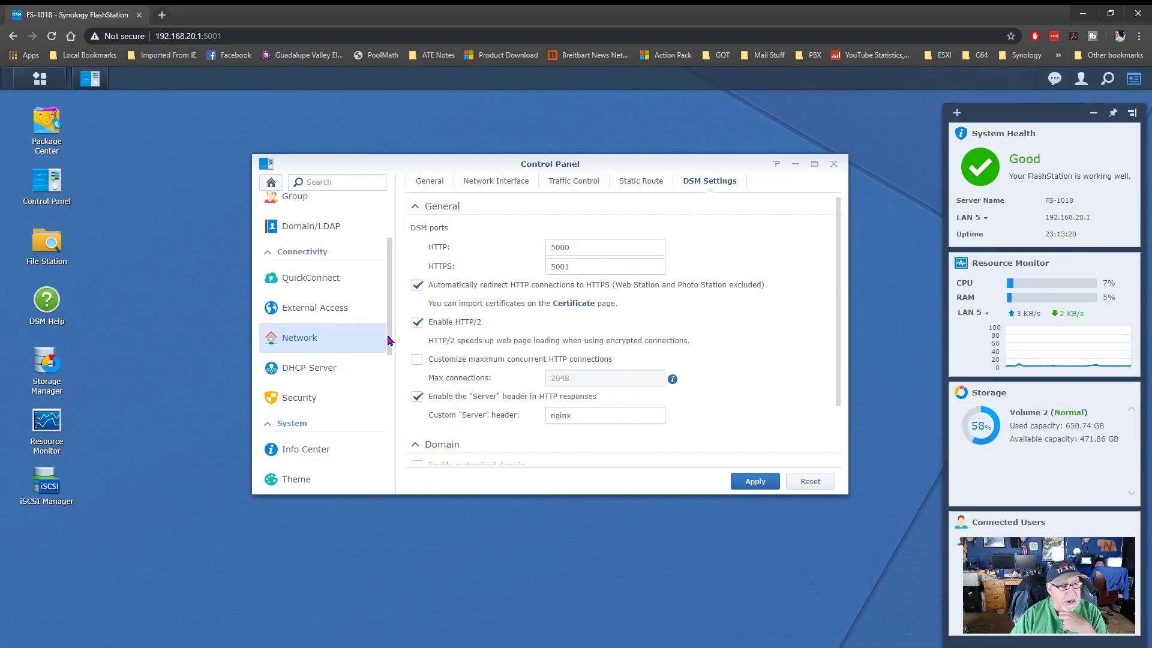
pyautogui.scroll(2, 334, 327)
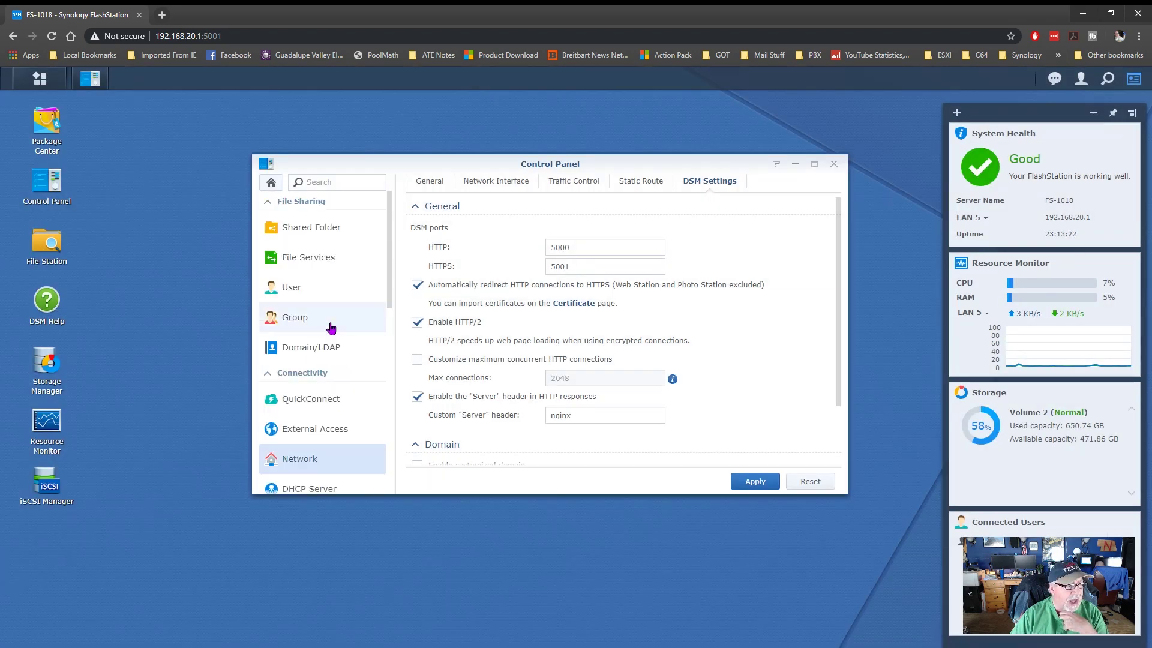
# - Browse the SMB, AFP and NFS services, then open SMB Advanced Settings (SMB3 max, SMB1 min)
pyautogui.click(314, 267)
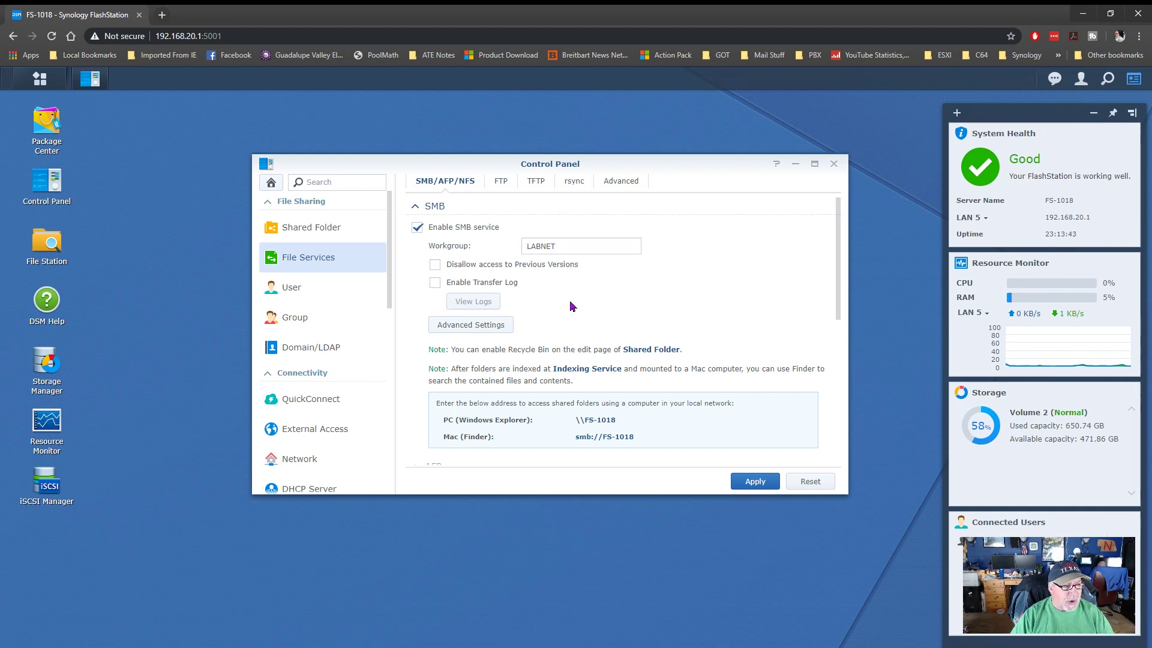
pyautogui.scroll(-4, 572, 307)
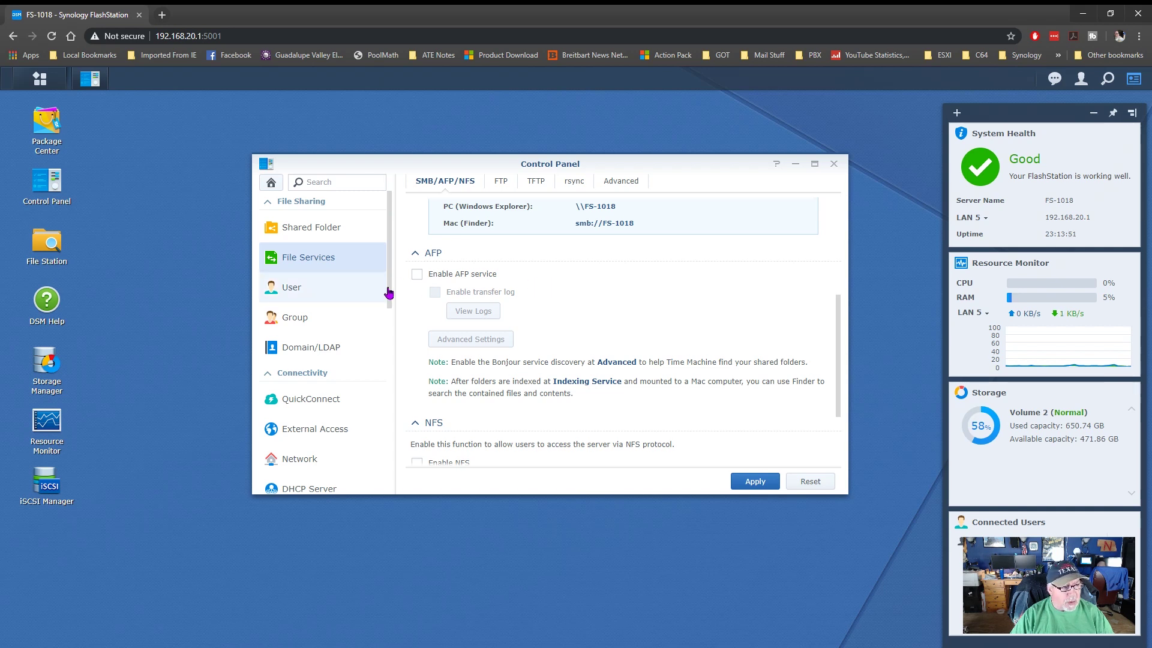
pyautogui.scroll(-2, 542, 368)
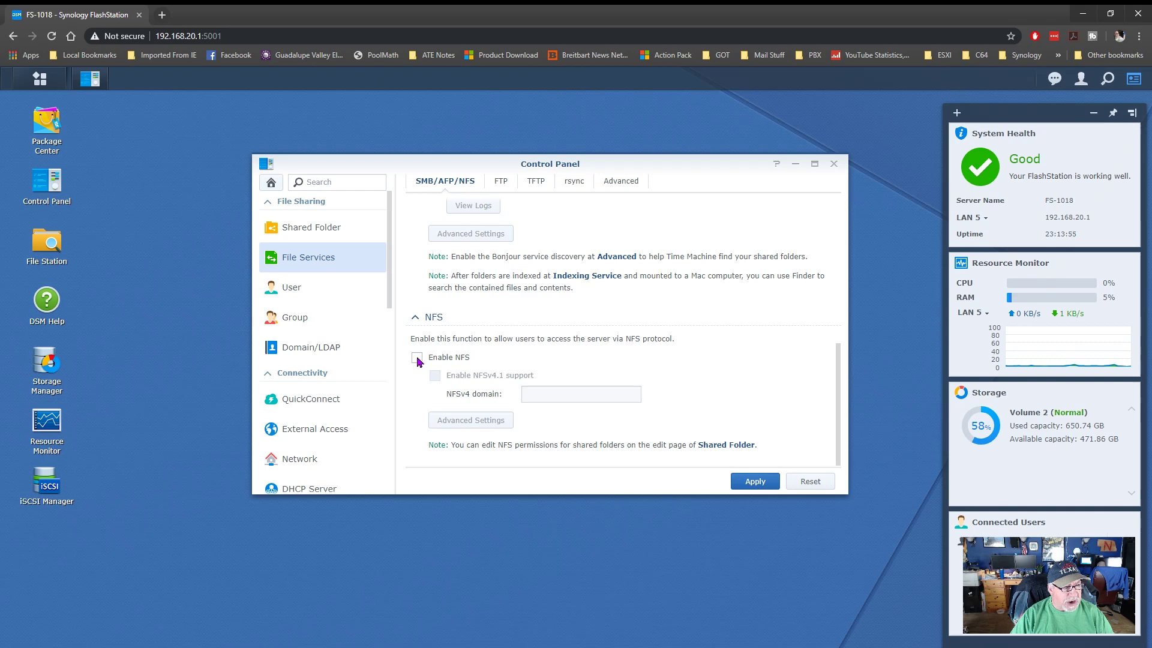
pyautogui.scroll(5, 444, 369)
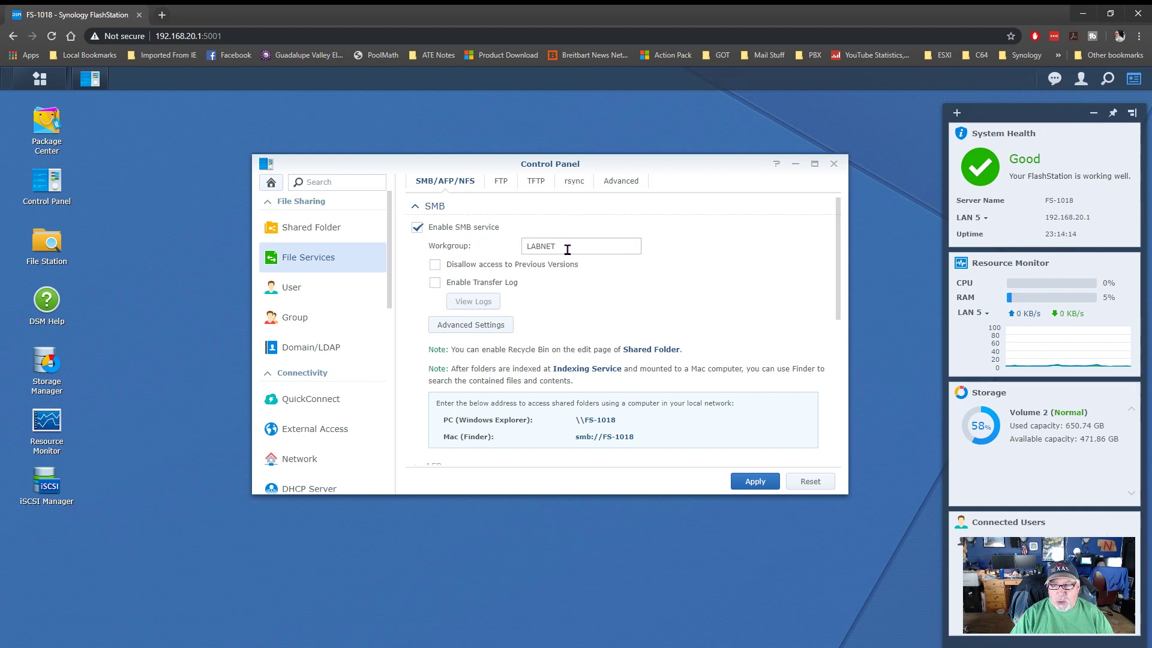
pyautogui.click(479, 333)
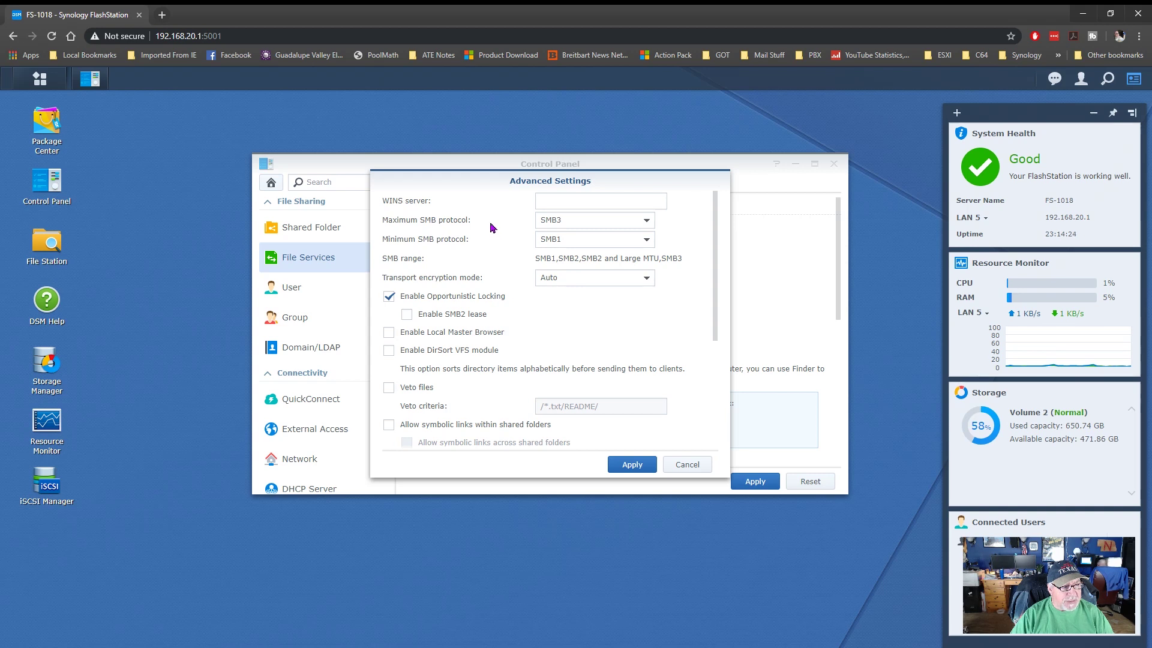
# - Switch the maximum SMB protocol to SMB2 and back to SMB3, then apply both dialogs
pyautogui.click(645, 222)
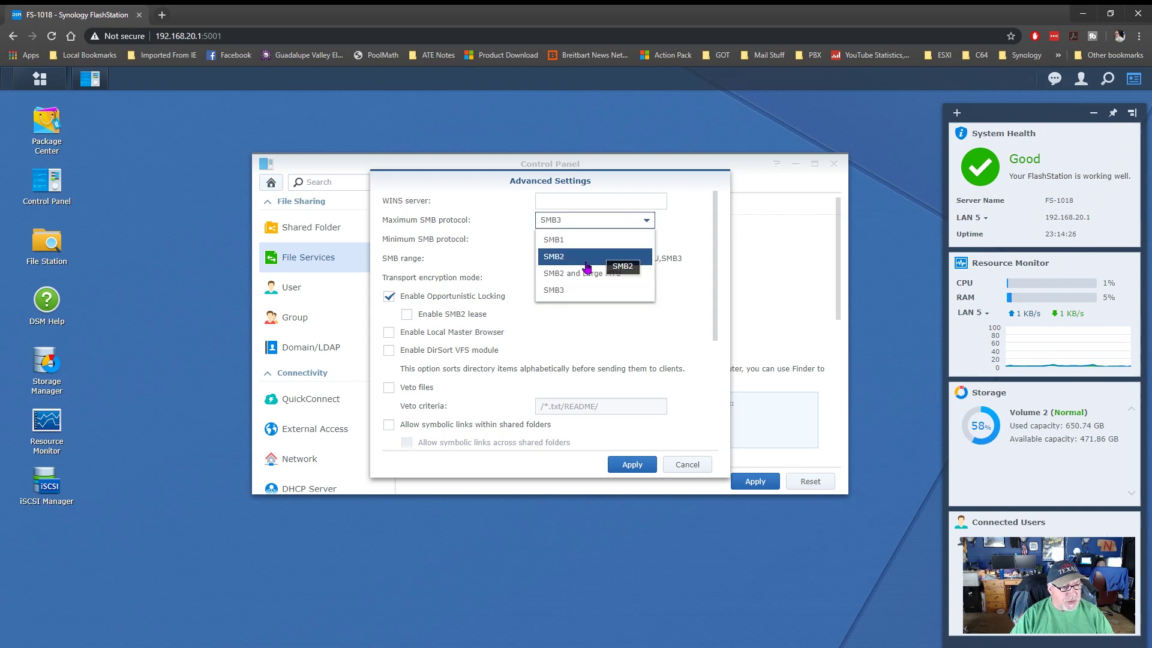
pyautogui.click(586, 266)
pyautogui.click(648, 224)
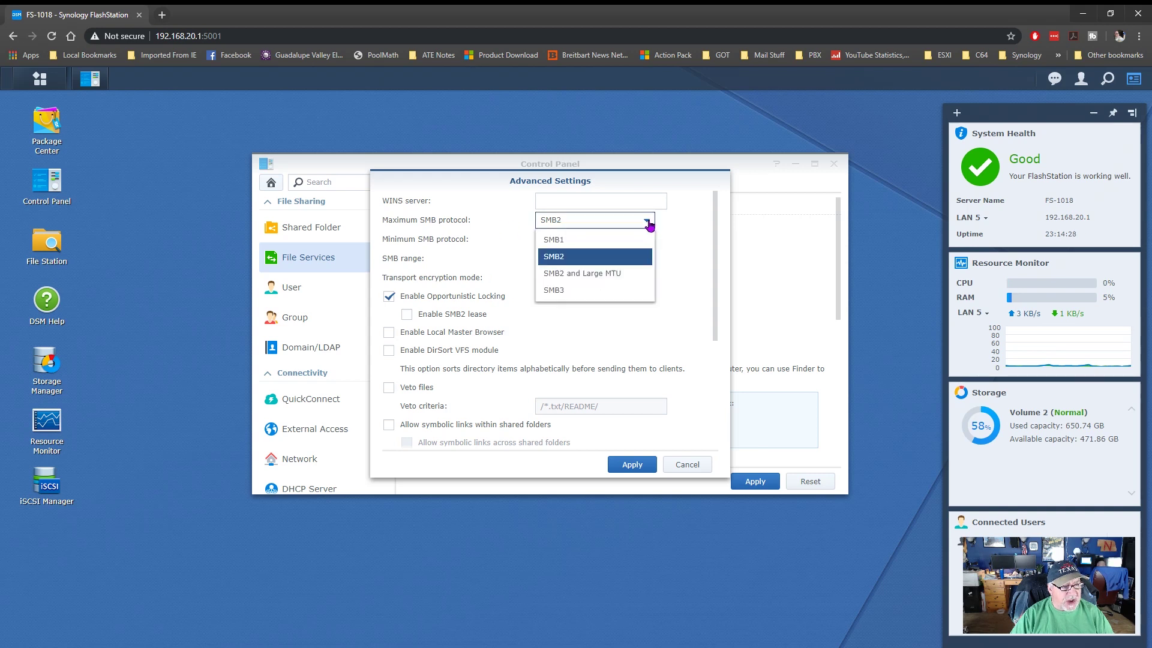
pyautogui.click(581, 289)
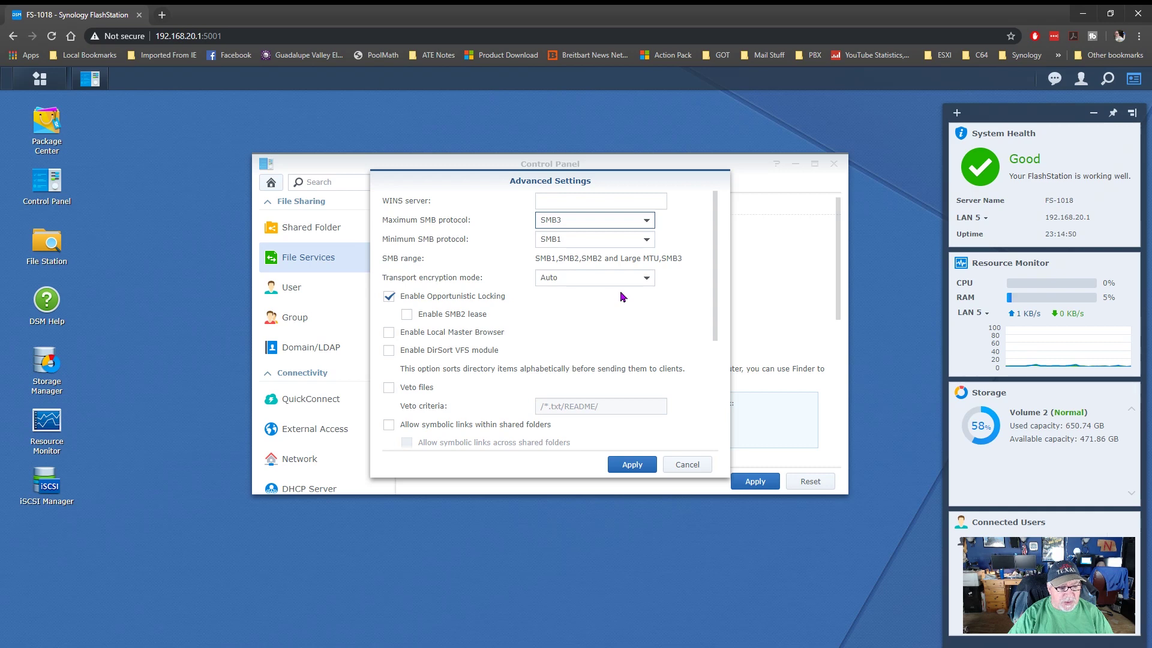
pyautogui.click(632, 464)
pyautogui.click(753, 481)
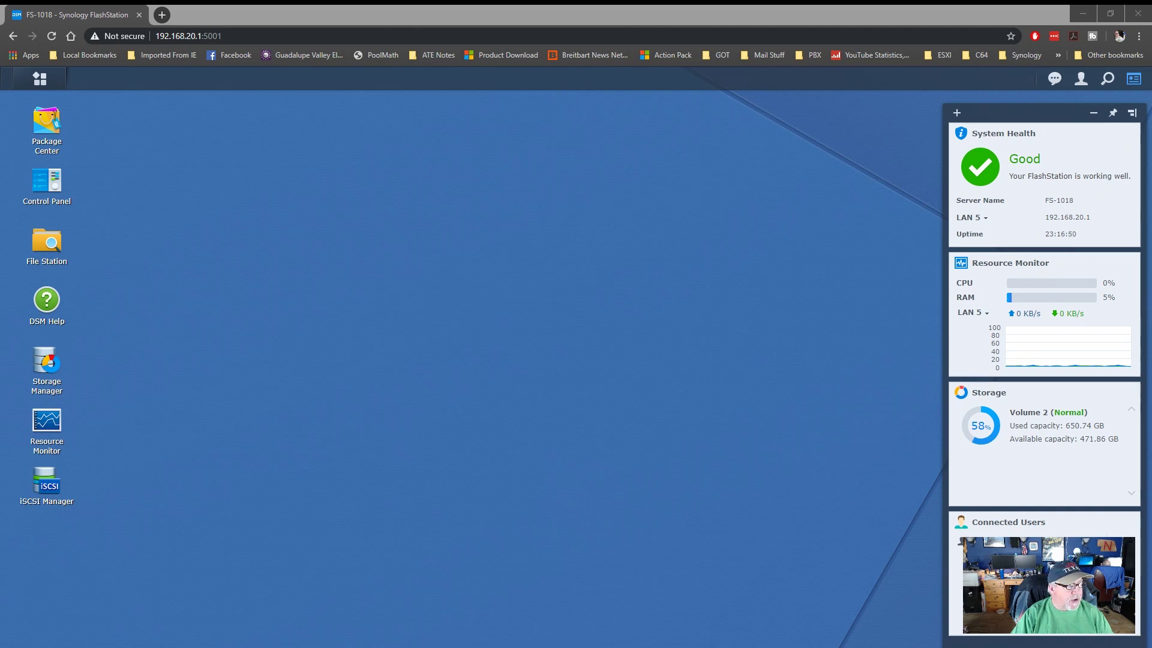
# - Reopen Control Panel at its category overview
pyautogui.click(57, 180)
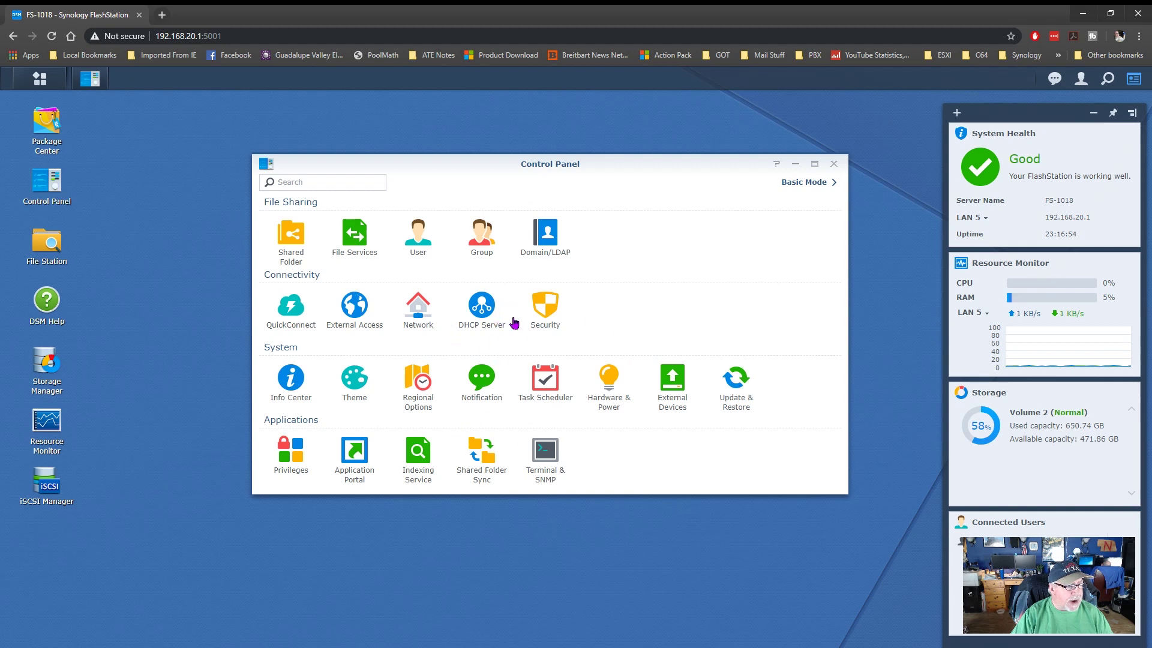
# - Enable the DHCP server on LAN 5 and select its 192.168.20.30 subnet
pyautogui.click(484, 313)
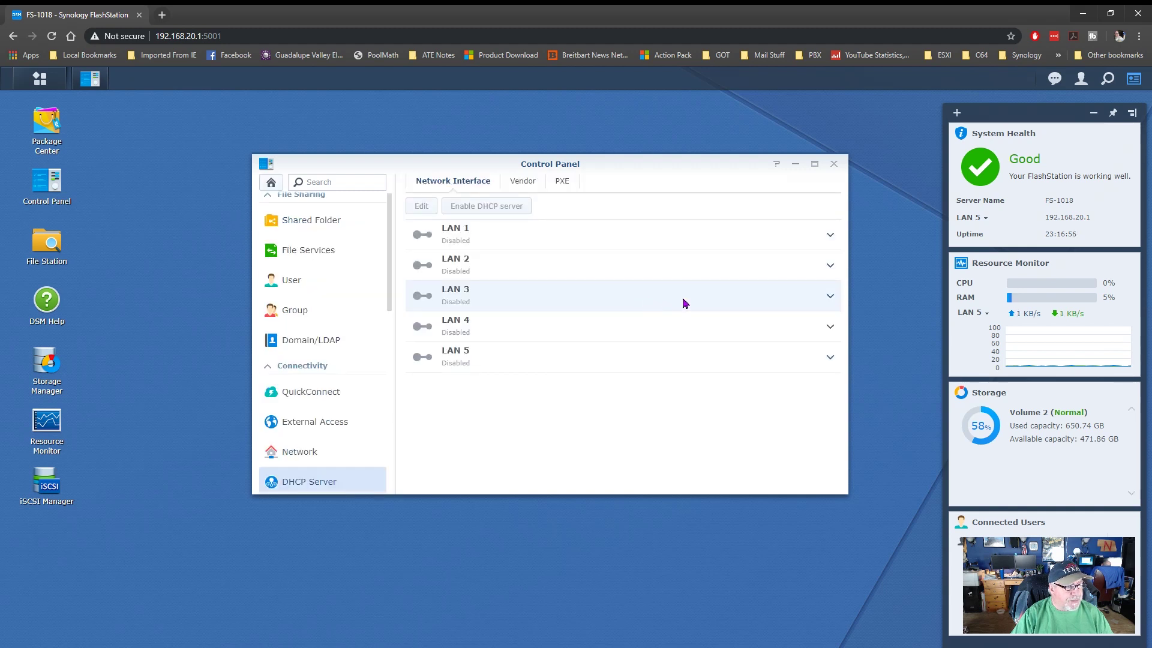
pyautogui.click(460, 364)
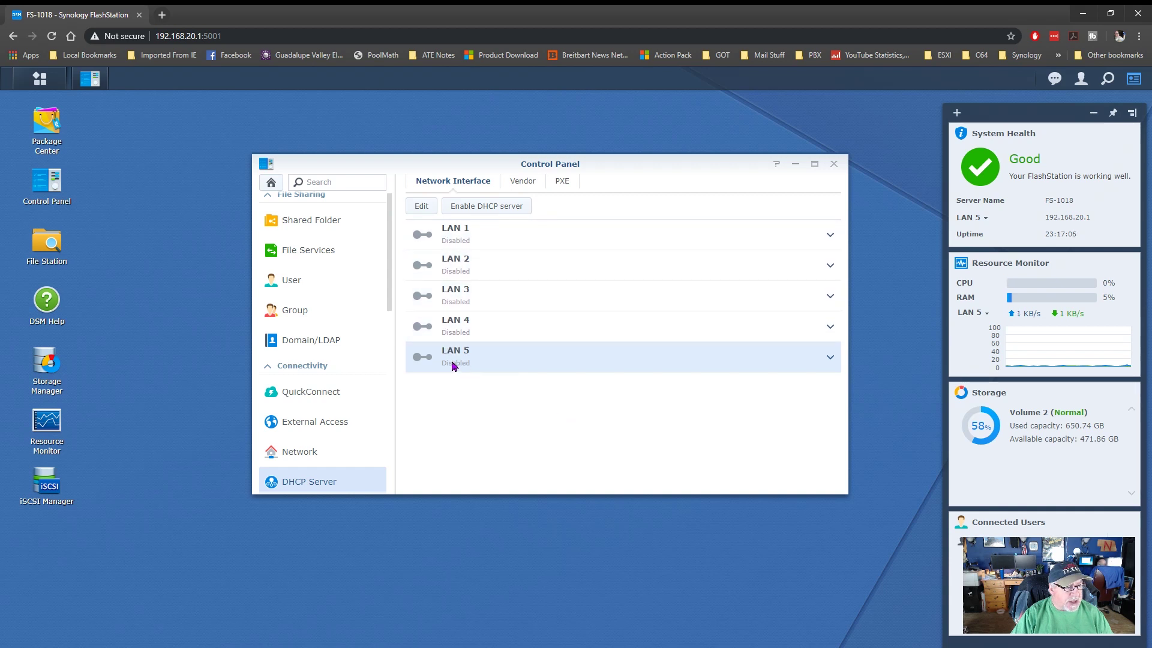
pyautogui.click(501, 207)
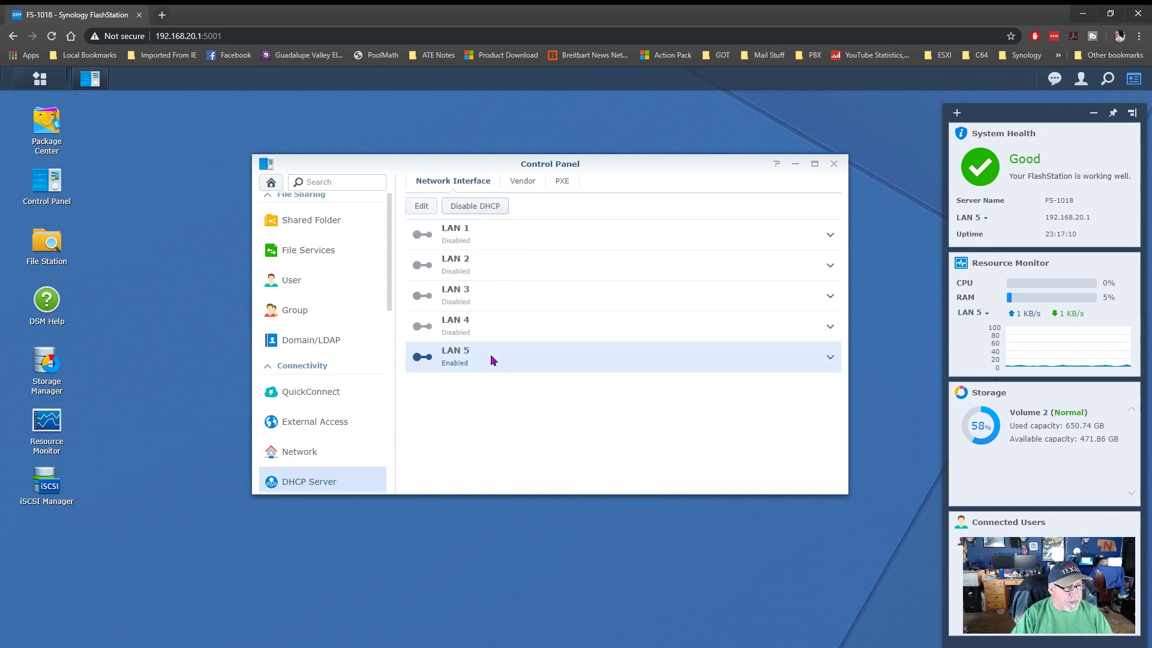
pyautogui.click(420, 206)
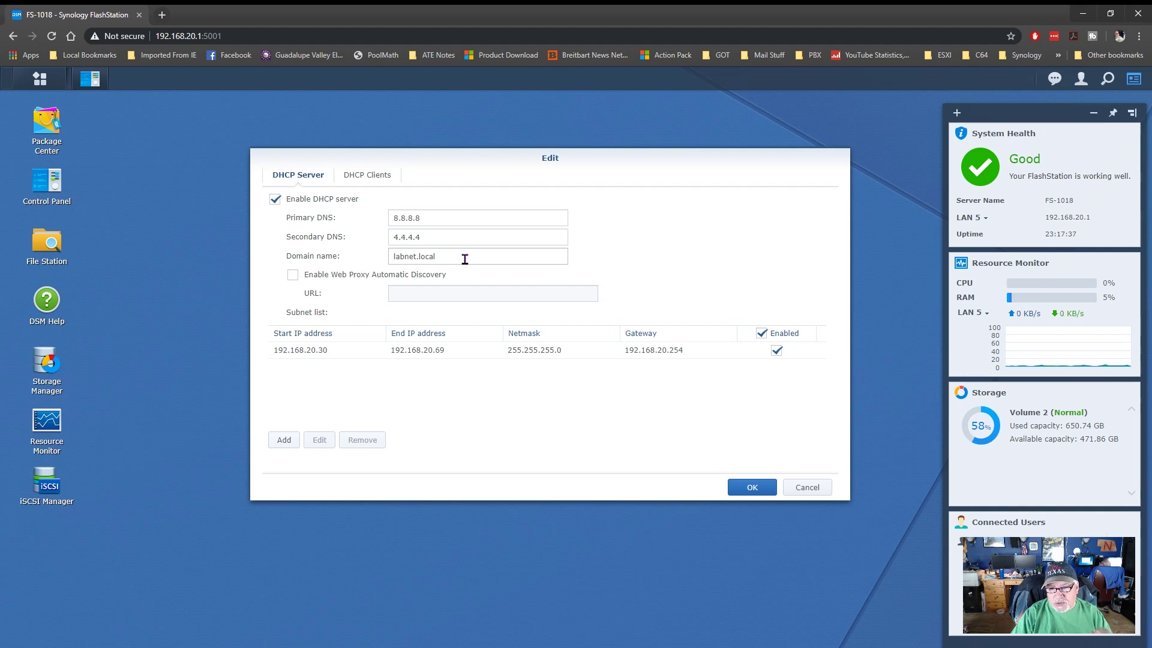
pyautogui.click(331, 354)
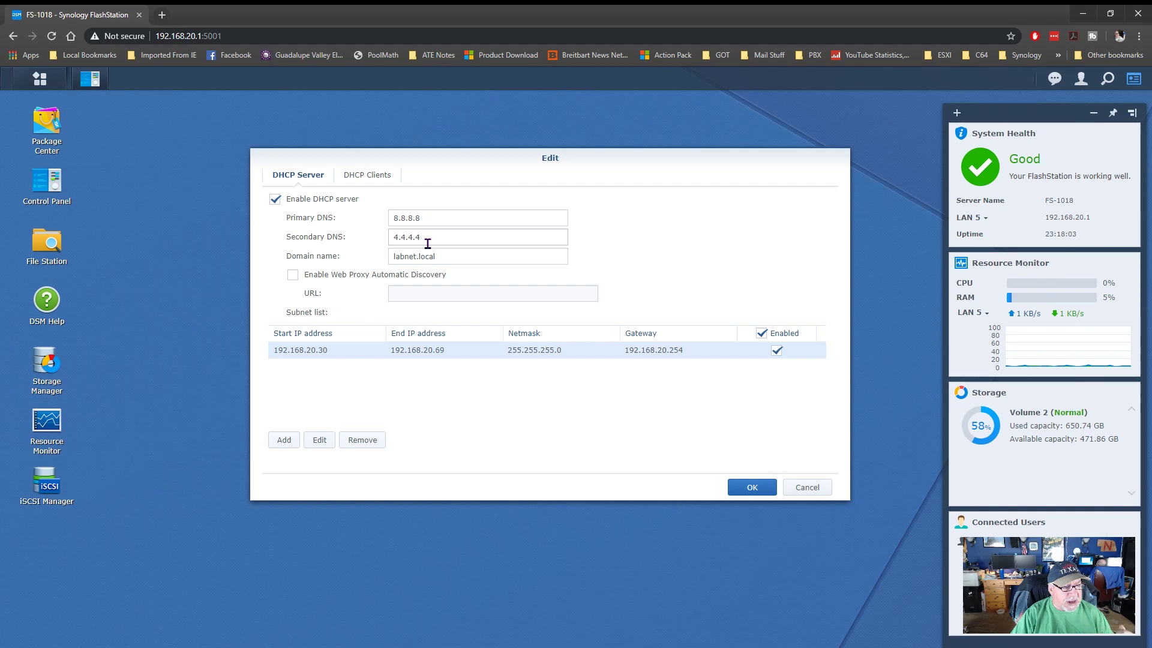
# - Look through the 192.168.20.30 subnet's DHCP options, then cancel without changes
pyautogui.click(327, 446)
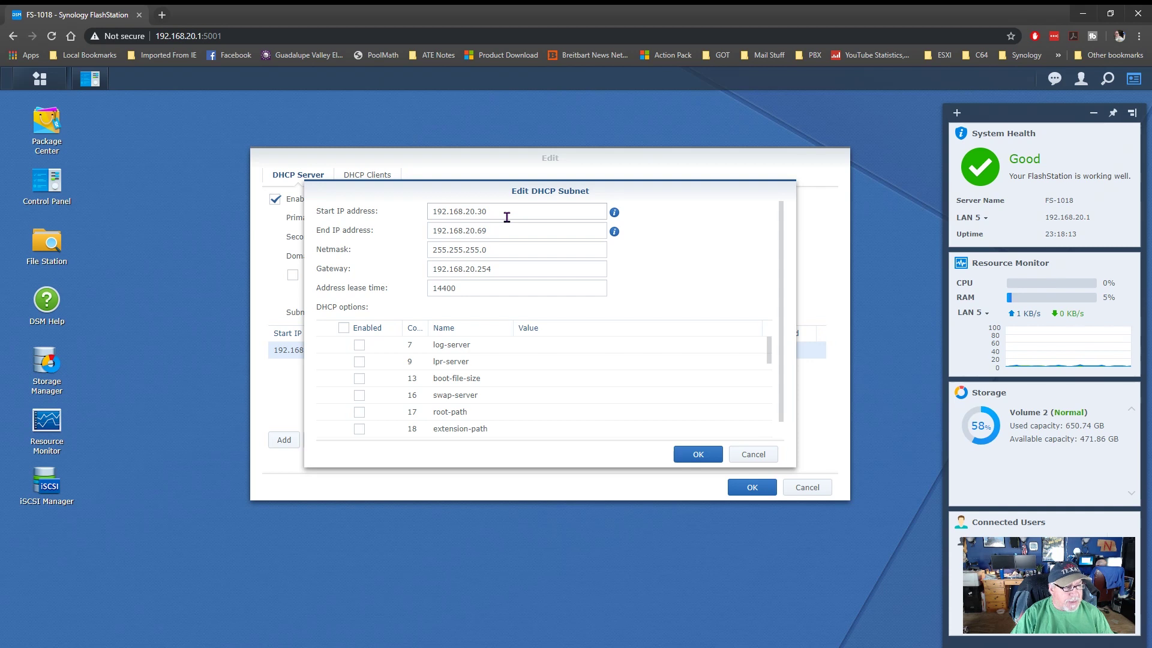
pyautogui.click(511, 380)
pyautogui.scroll(-5, 513, 391)
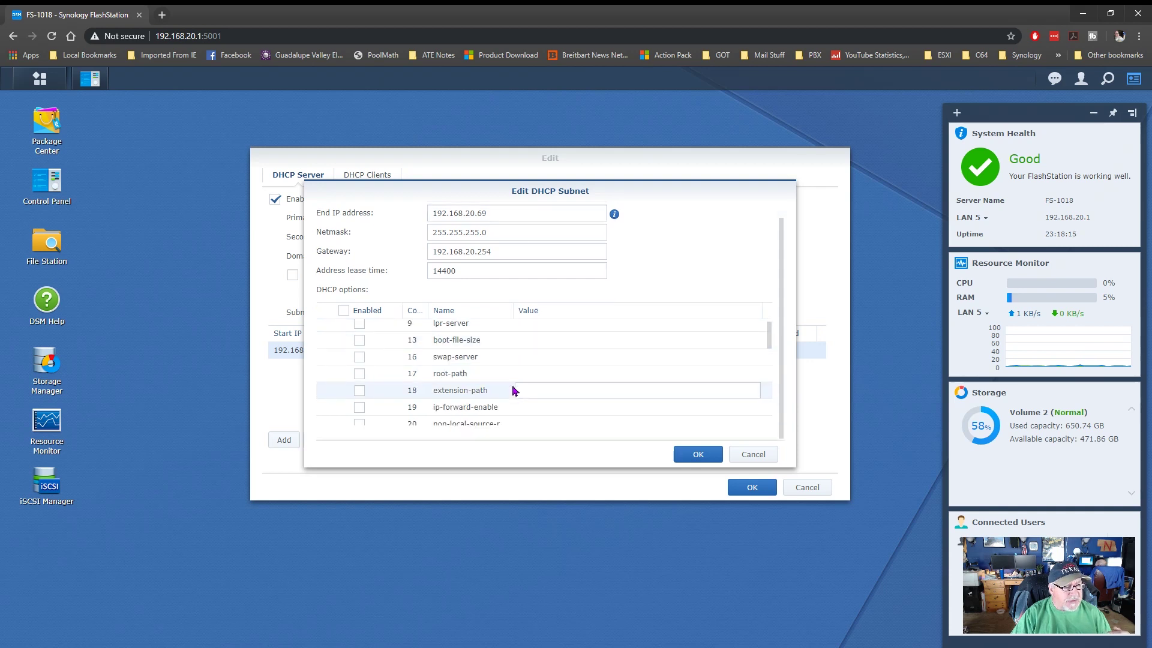
pyautogui.scroll(-3, 514, 390)
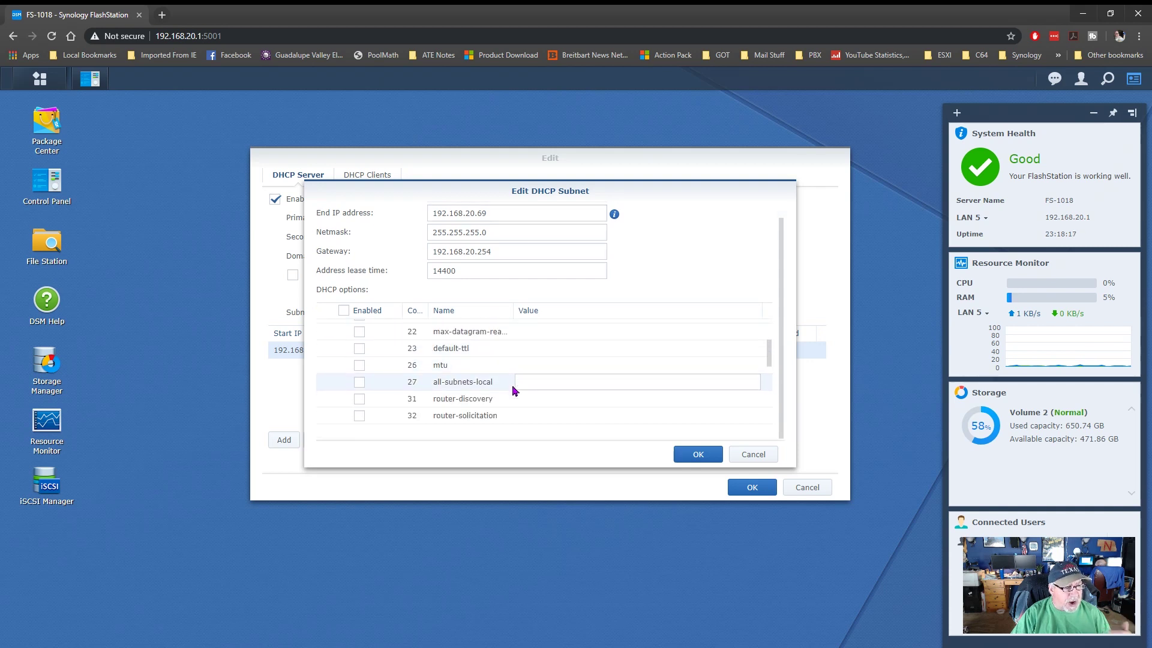
pyautogui.scroll(-4, 514, 391)
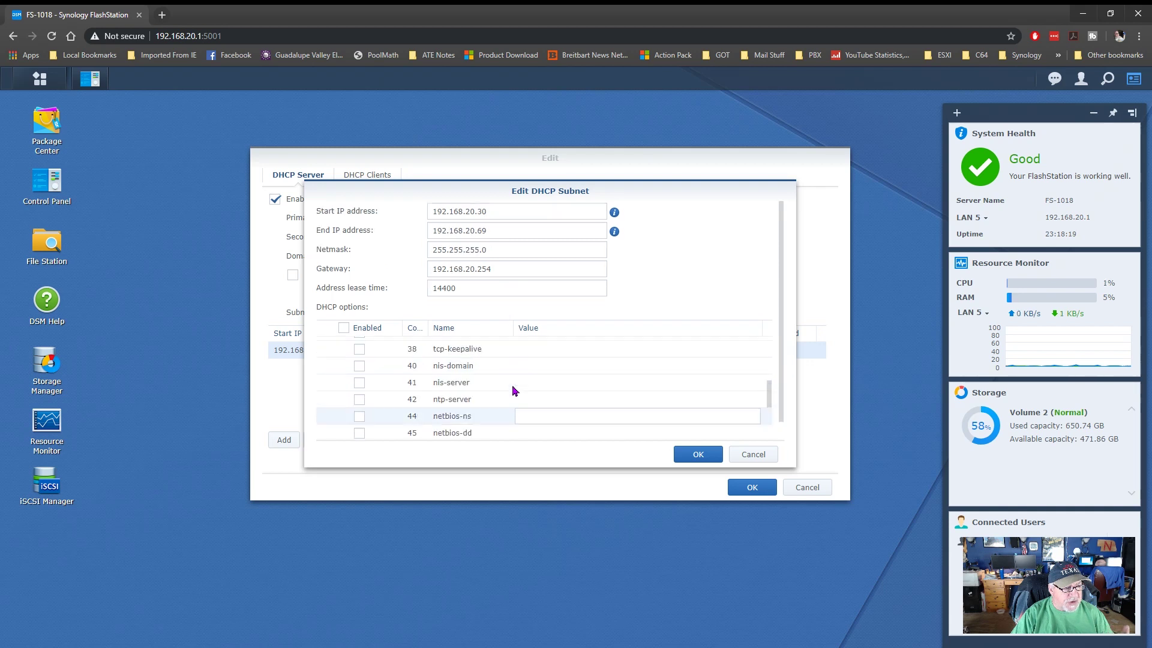
pyautogui.scroll(-4, 513, 390)
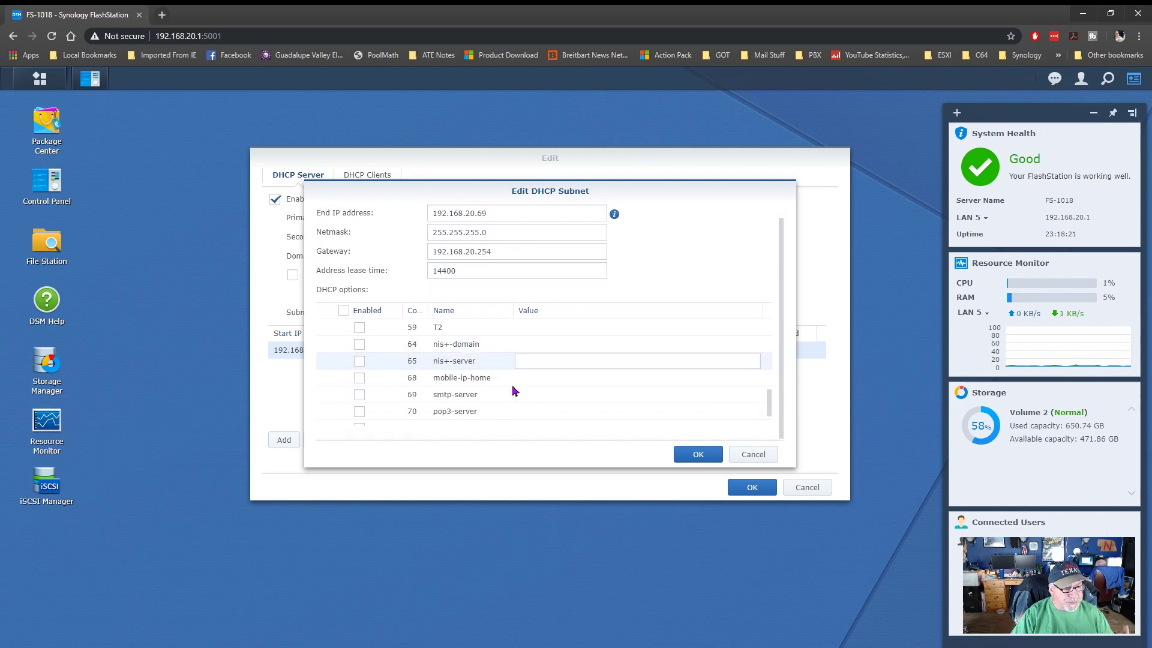
pyautogui.scroll(3, 516, 390)
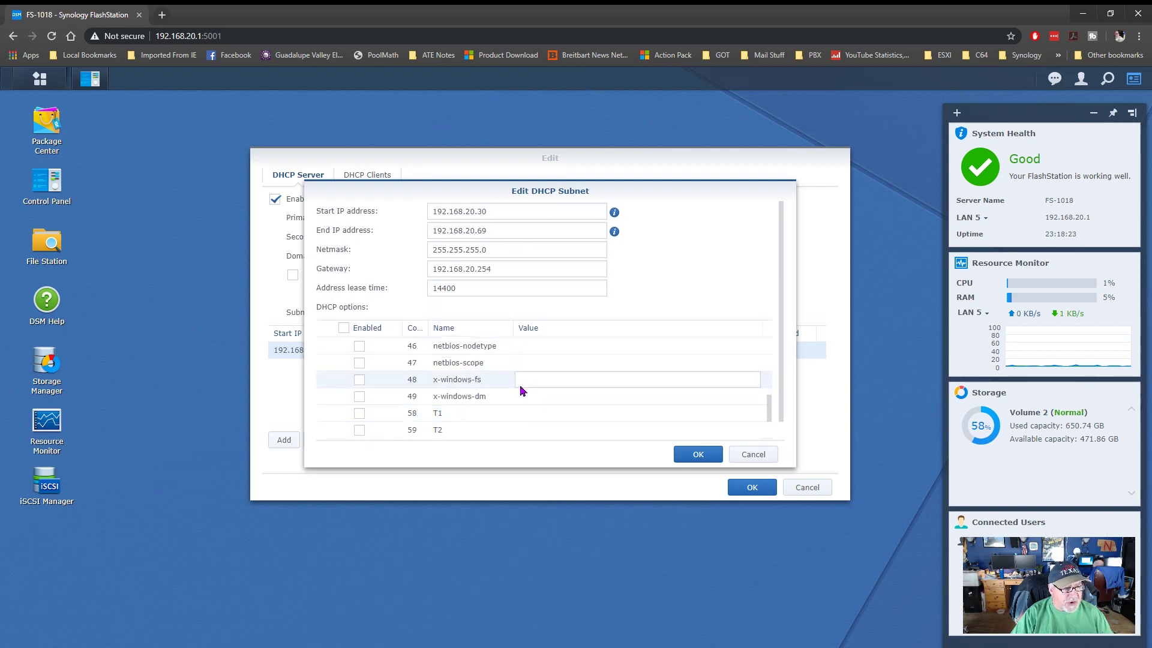
pyautogui.click(753, 455)
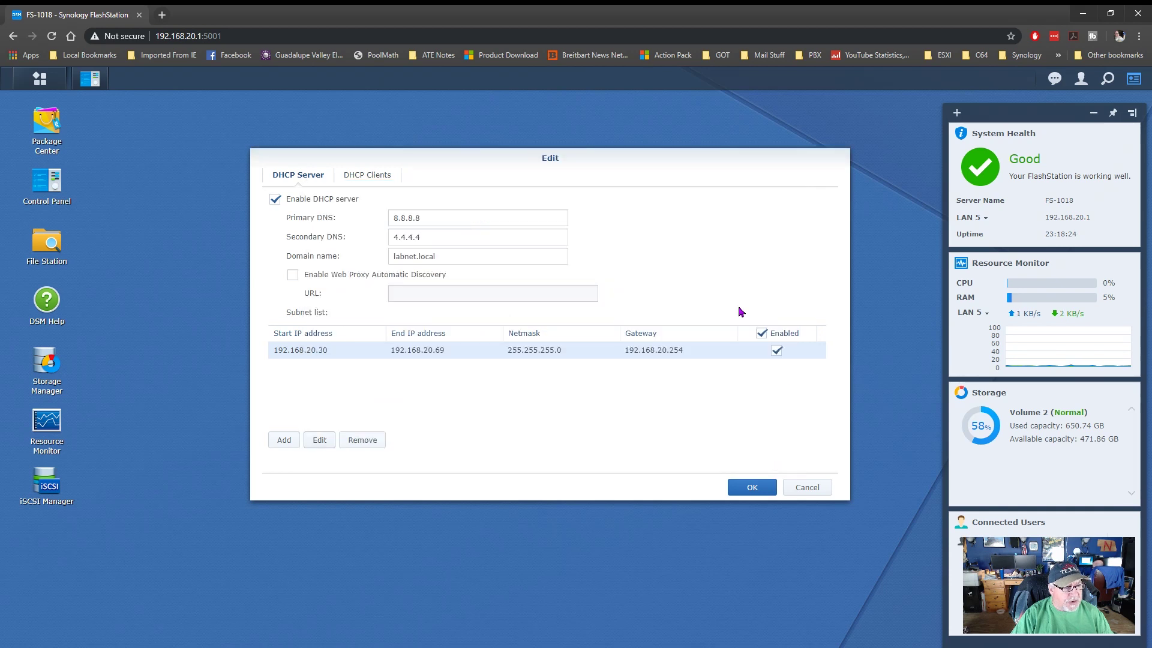
# - Confirm the DHCP Clients list is empty, then accept the DHCP Server settings with OK
pyautogui.click(384, 177)
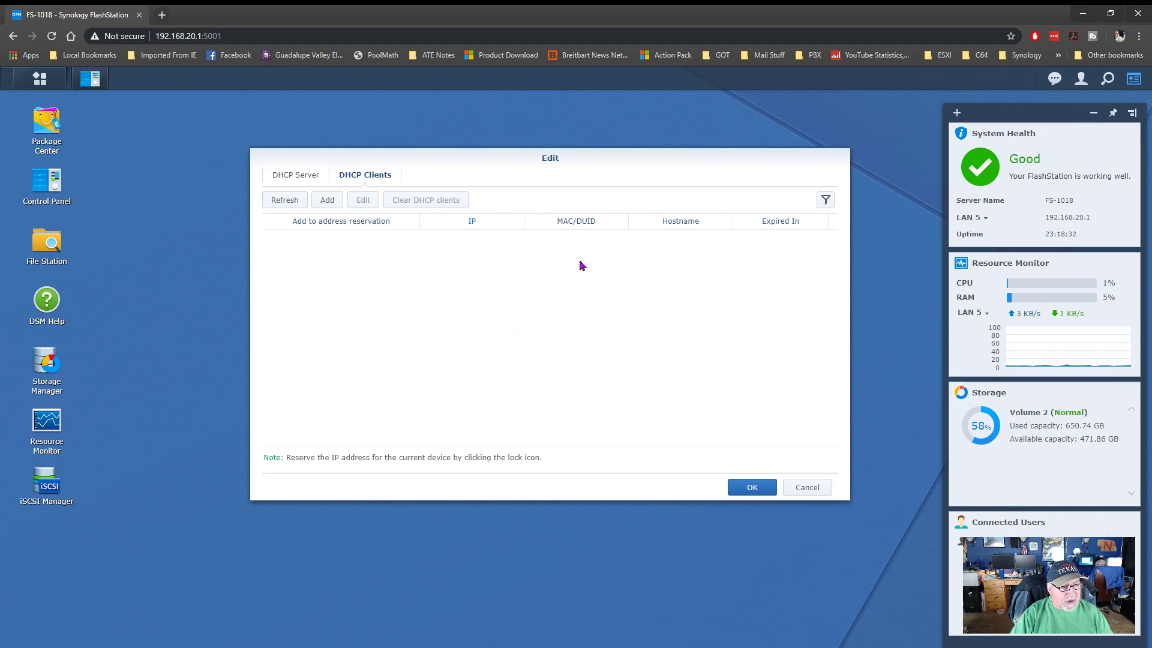
pyautogui.click(303, 178)
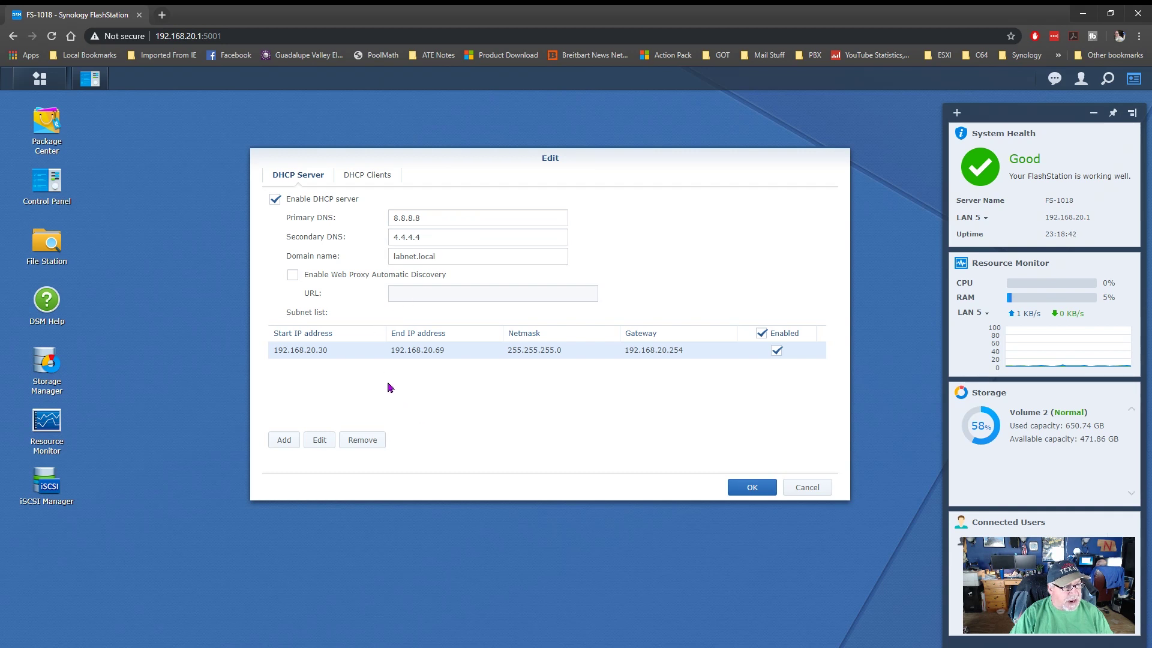
pyautogui.click(753, 490)
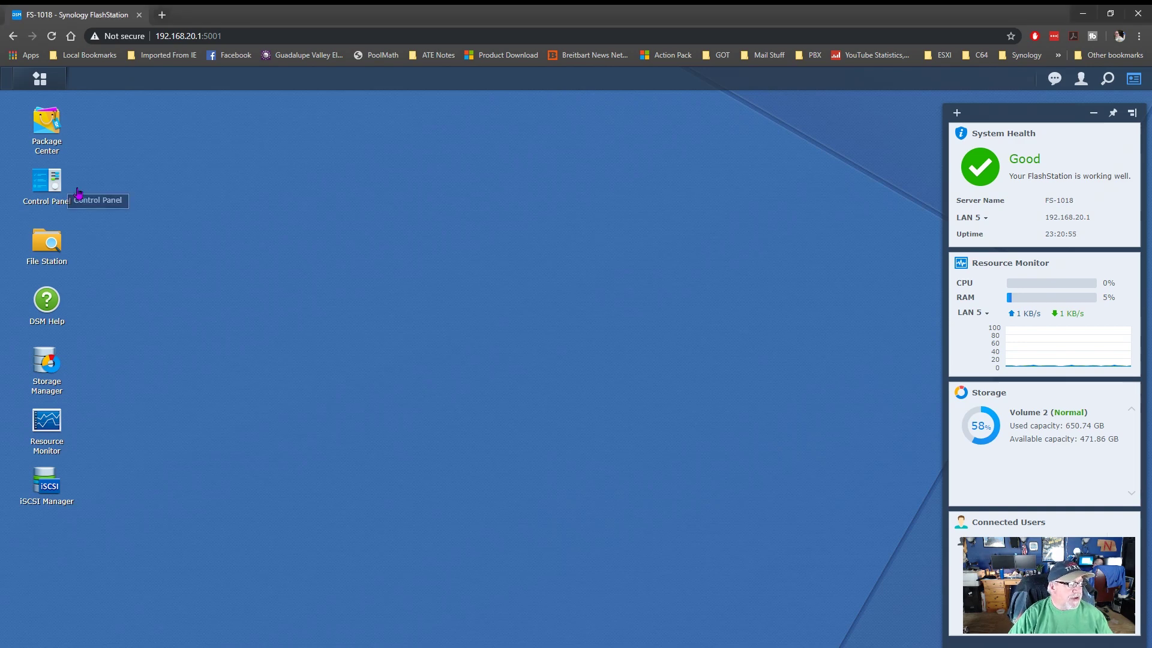
# - Start a new user in User Creation Wizard, entering the user name and full-name description
pyautogui.click(48, 183)
pyautogui.click(423, 243)
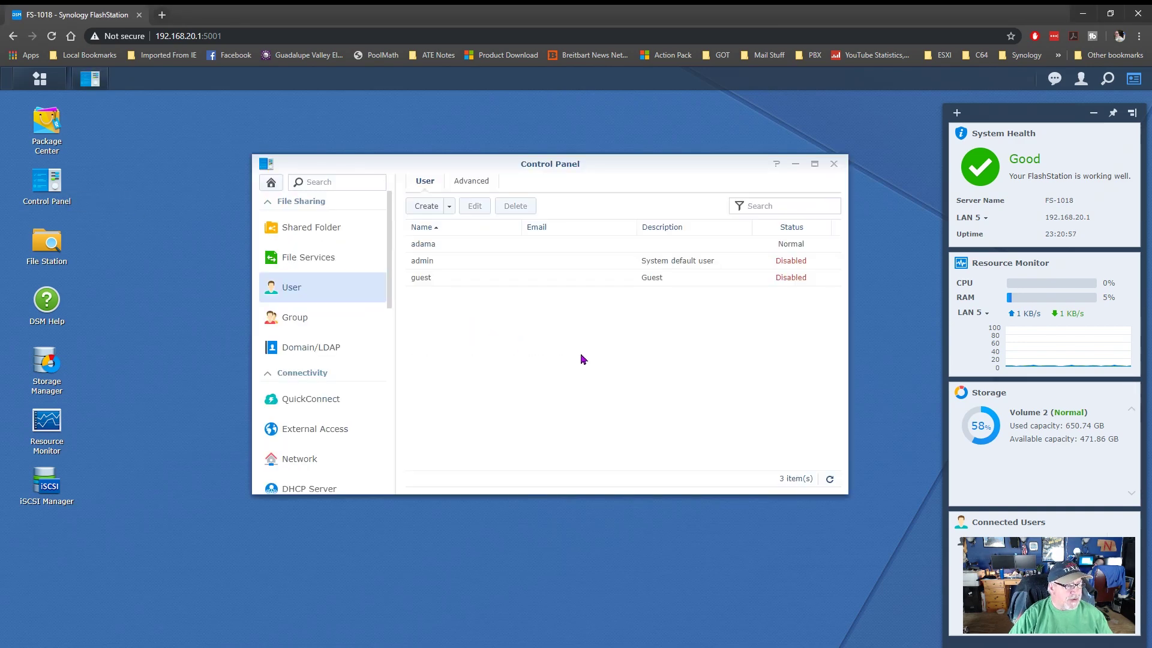
pyautogui.click(428, 207)
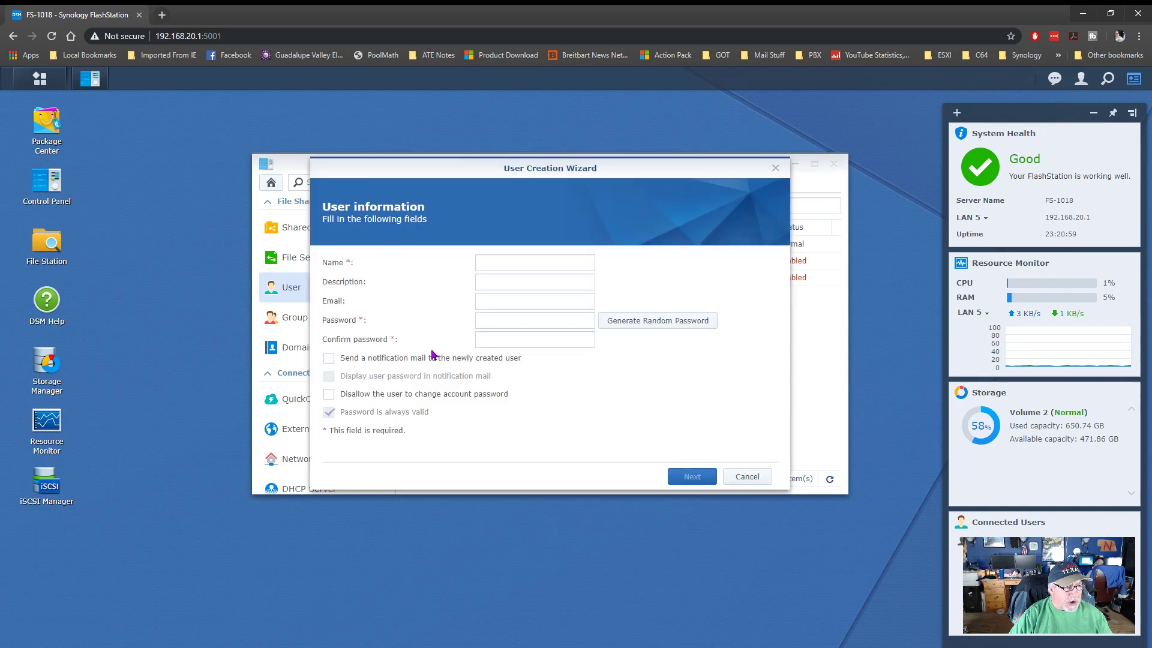
pyautogui.click(521, 259)
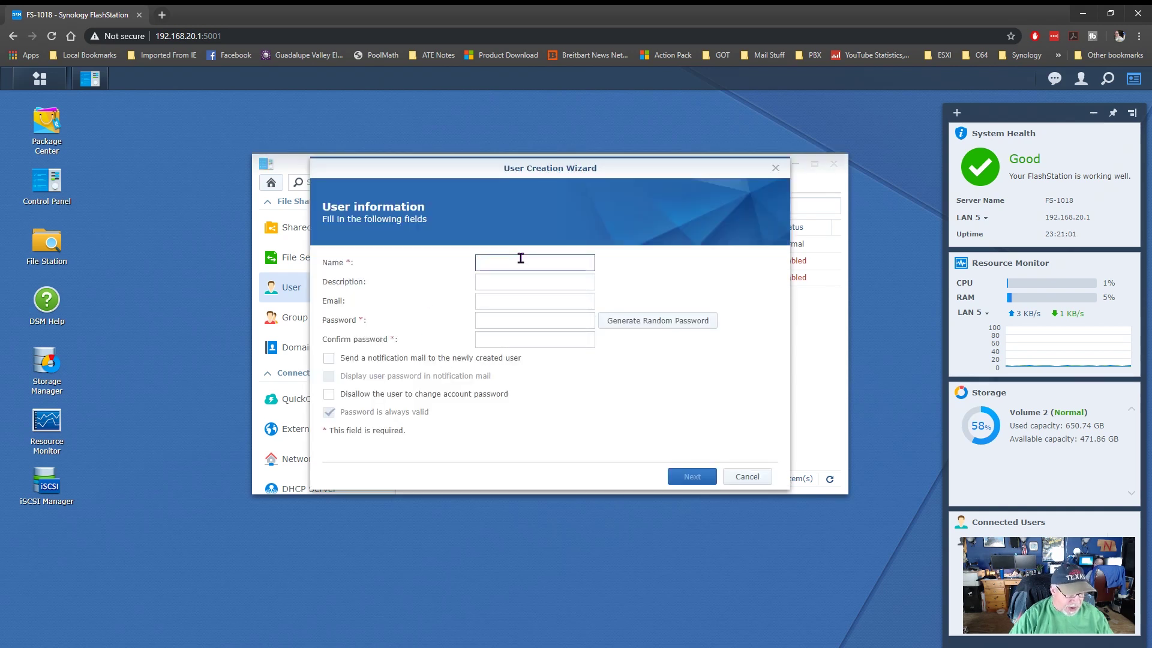
pyautogui.write('gerry')
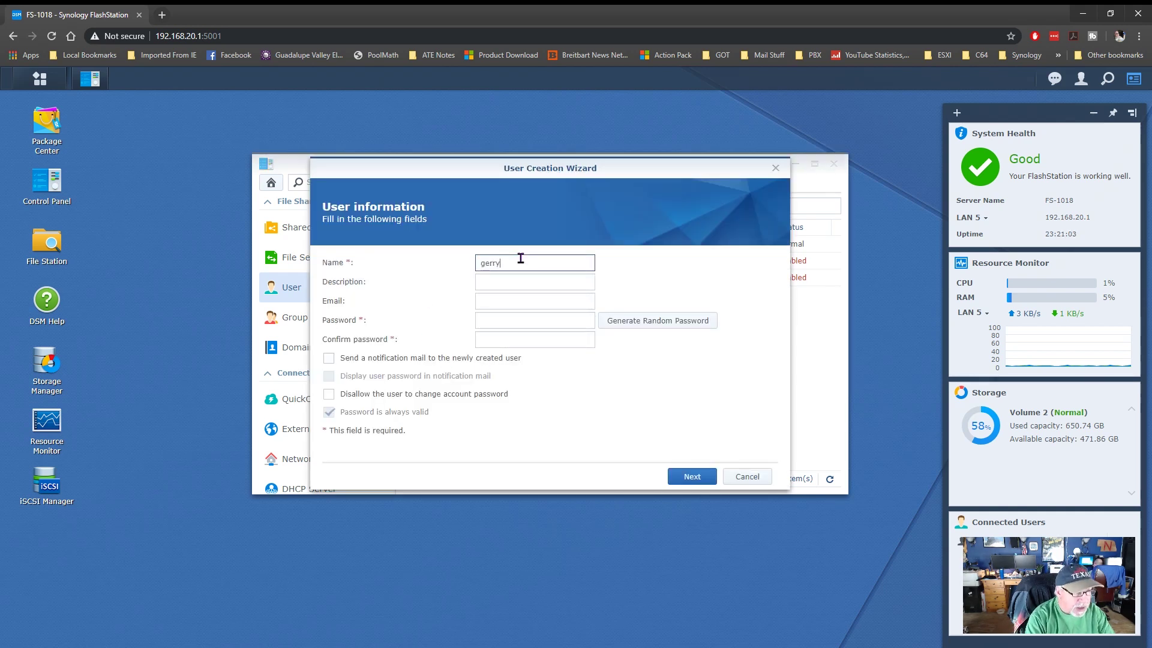
pyautogui.press('Tab')
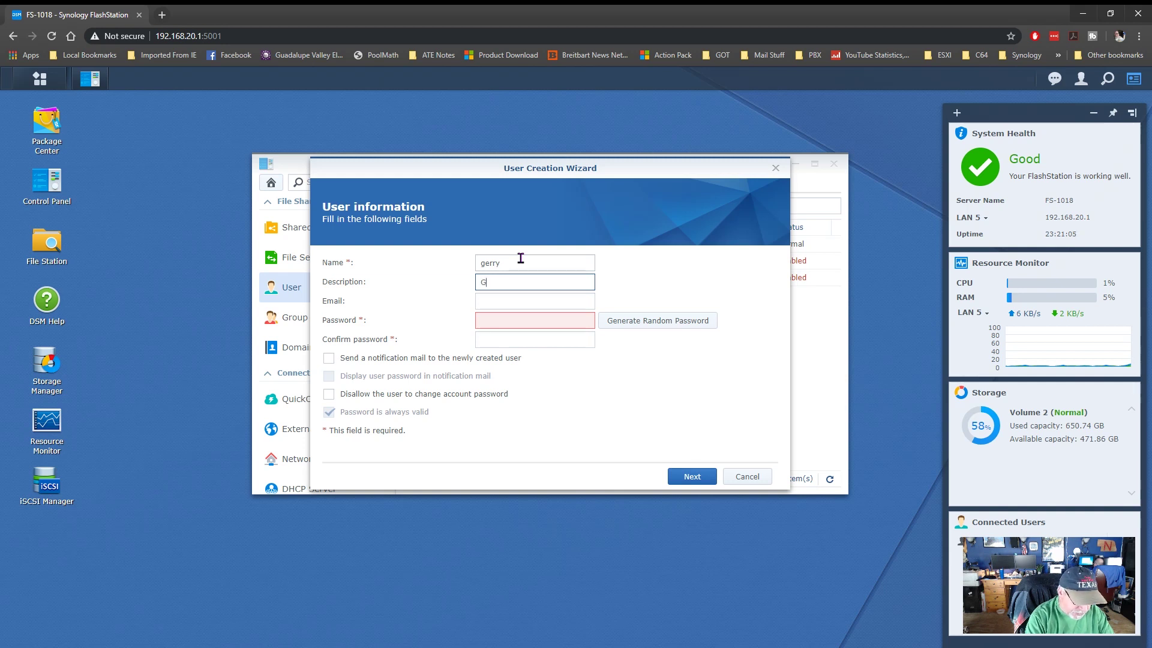
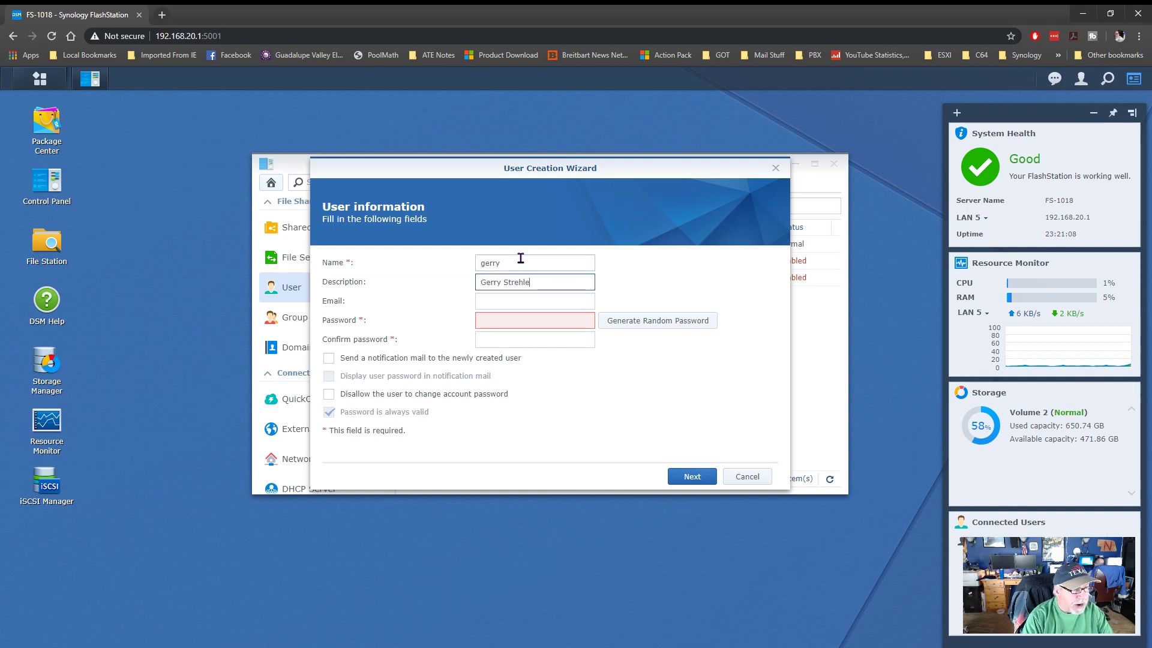
# - Enter and confirm the account password, and disallow the user from changing it
pyautogui.press('Tab')
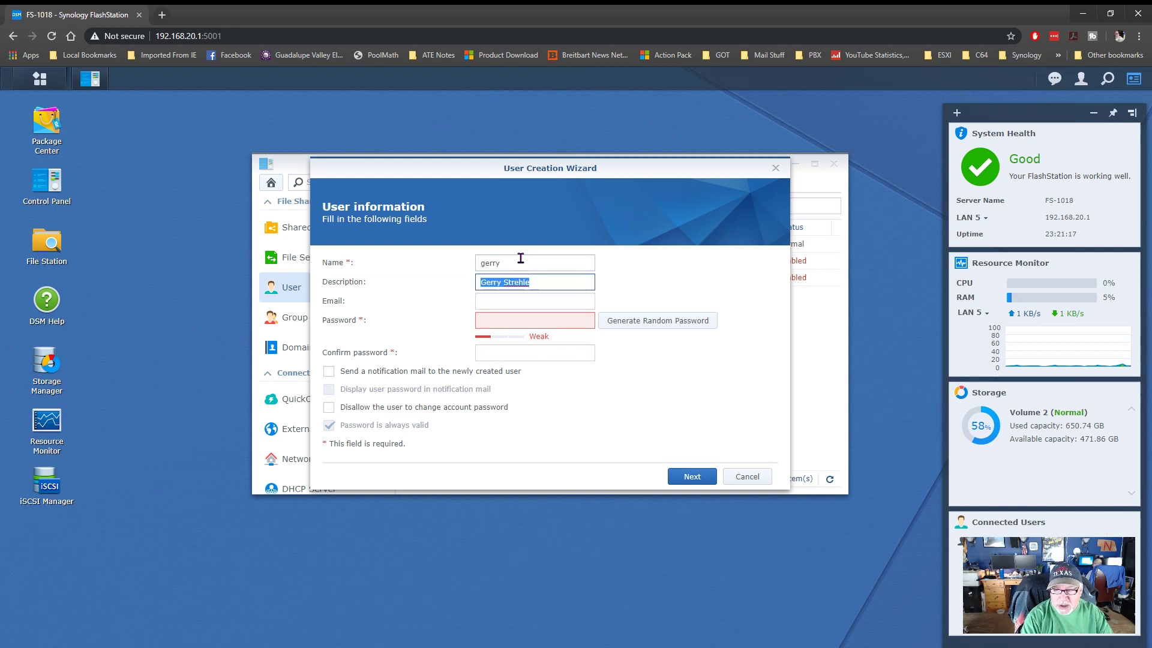
pyautogui.press('Tab')
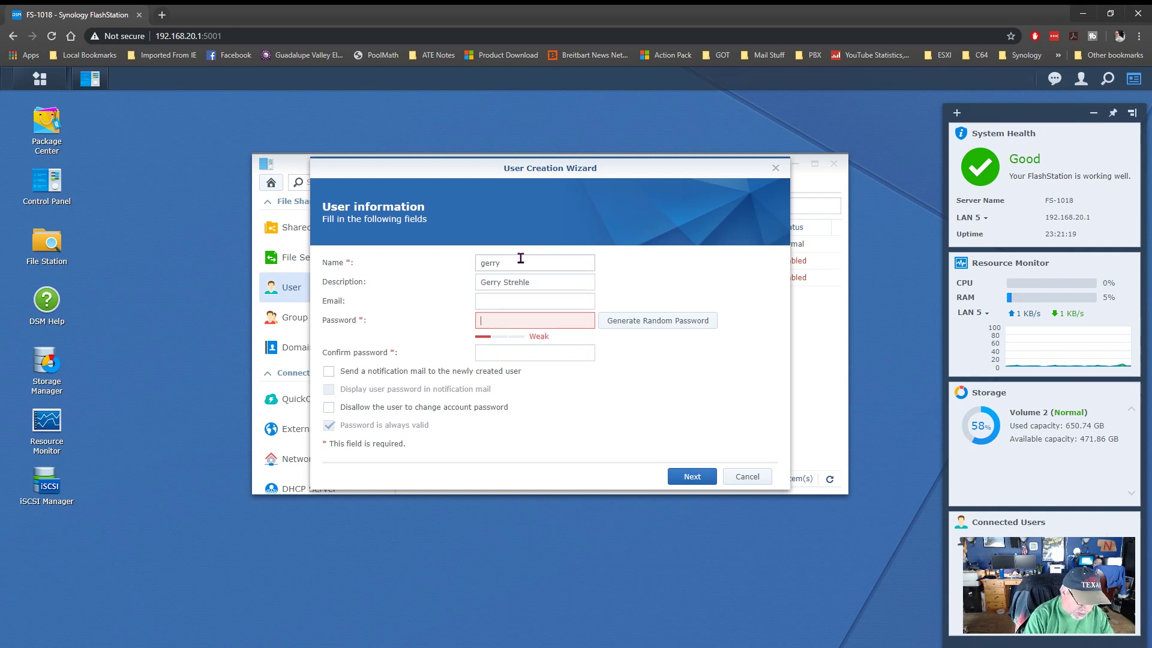
pyautogui.write('•••••••')
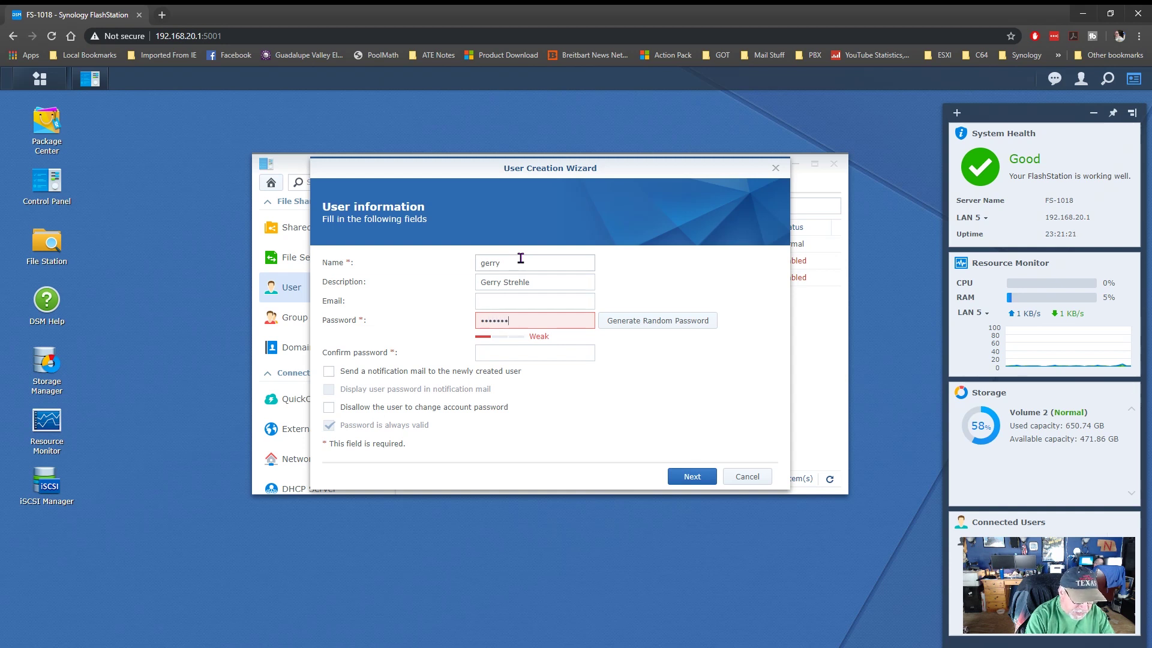
pyautogui.write('•')
pyautogui.press('Tab')
pyautogui.write('••••••••')
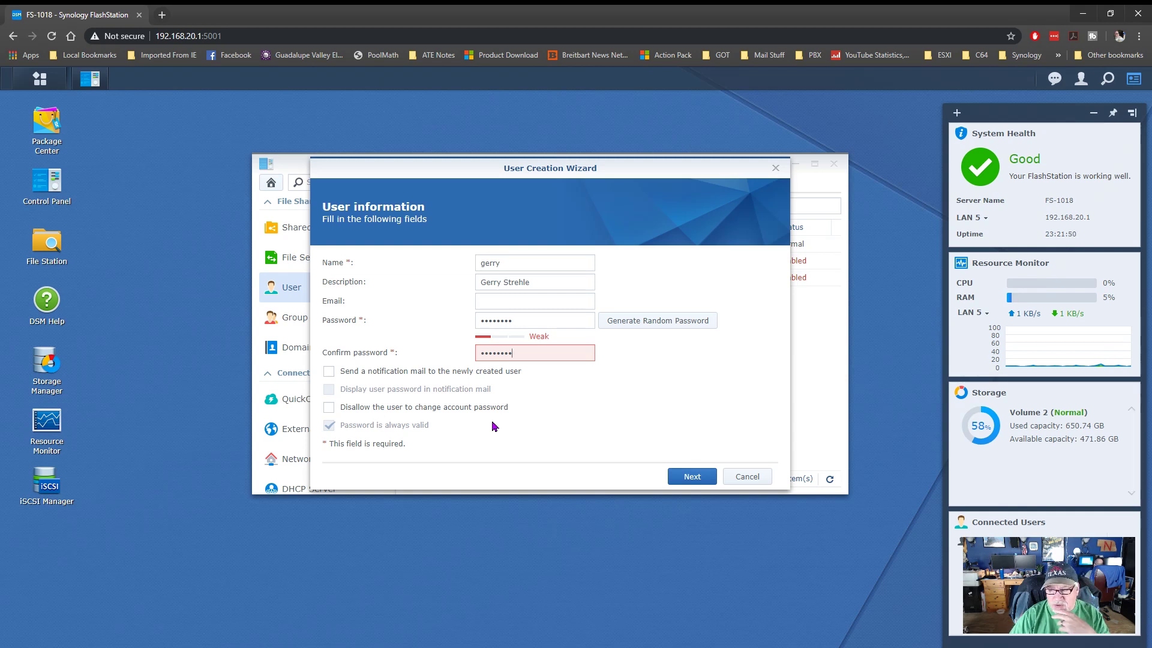
pyautogui.click(329, 407)
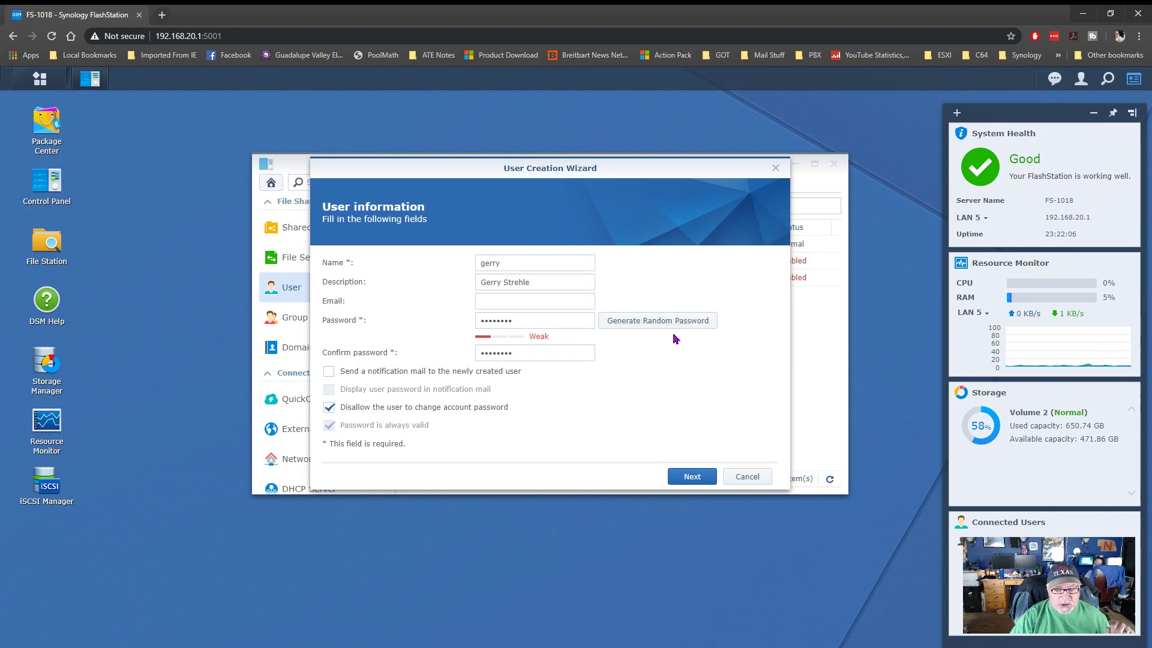
# - Keep the default groups, folder permissions, quota, application and speed settings, and create the user
pyautogui.click(696, 476)
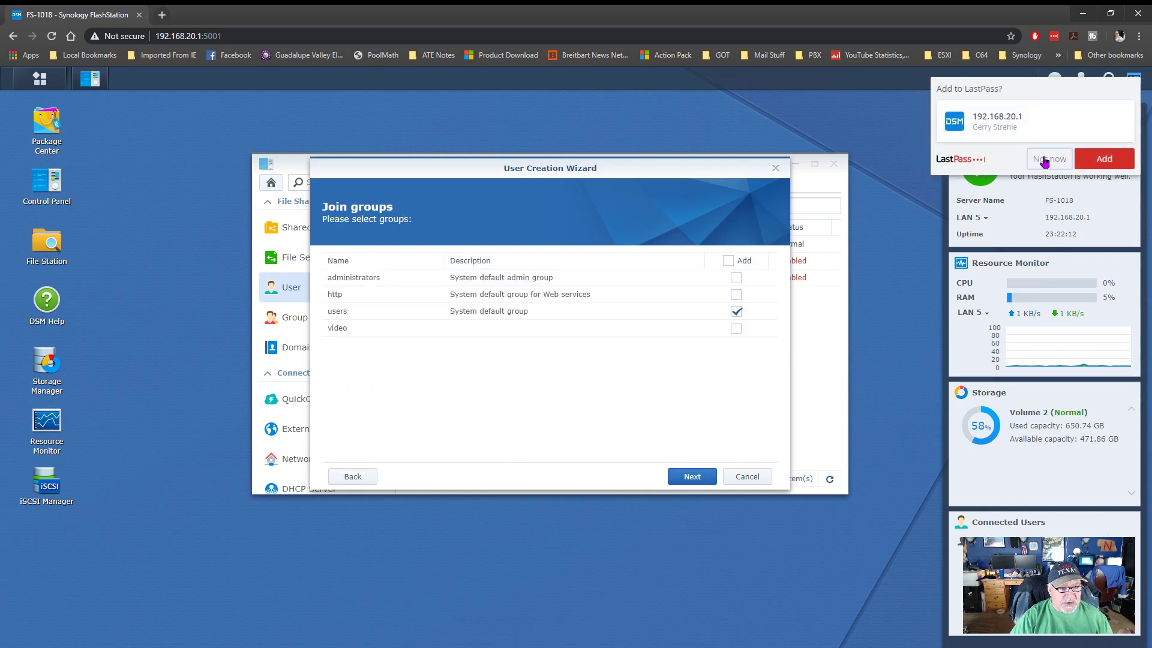
pyautogui.click(1050, 158)
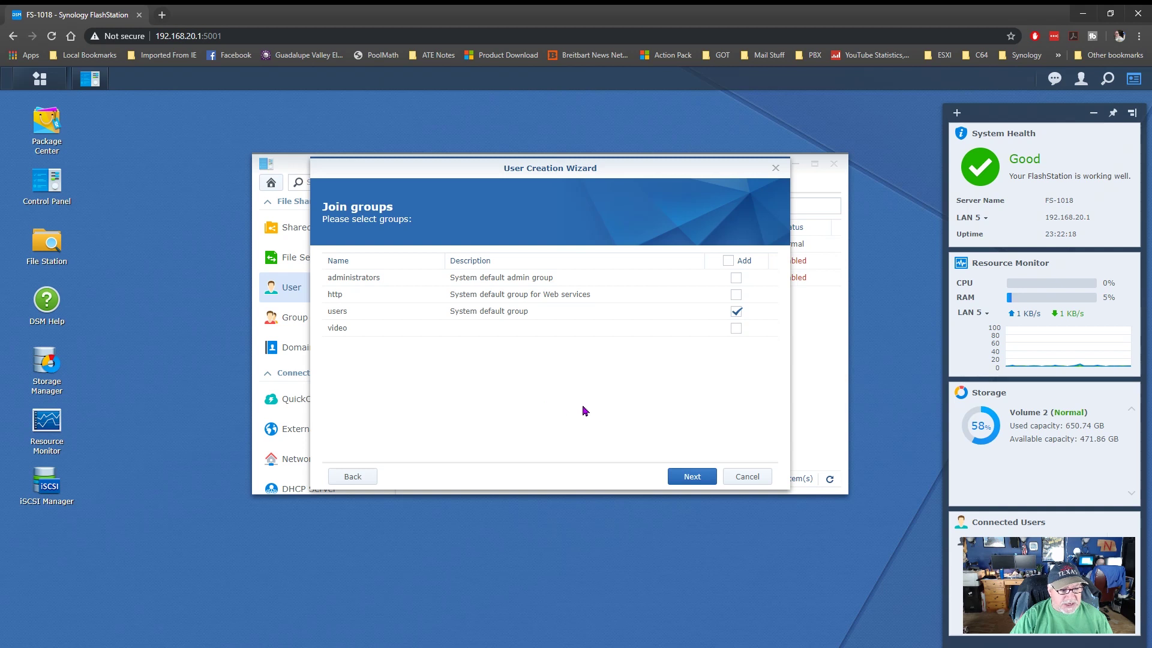
pyautogui.click(687, 480)
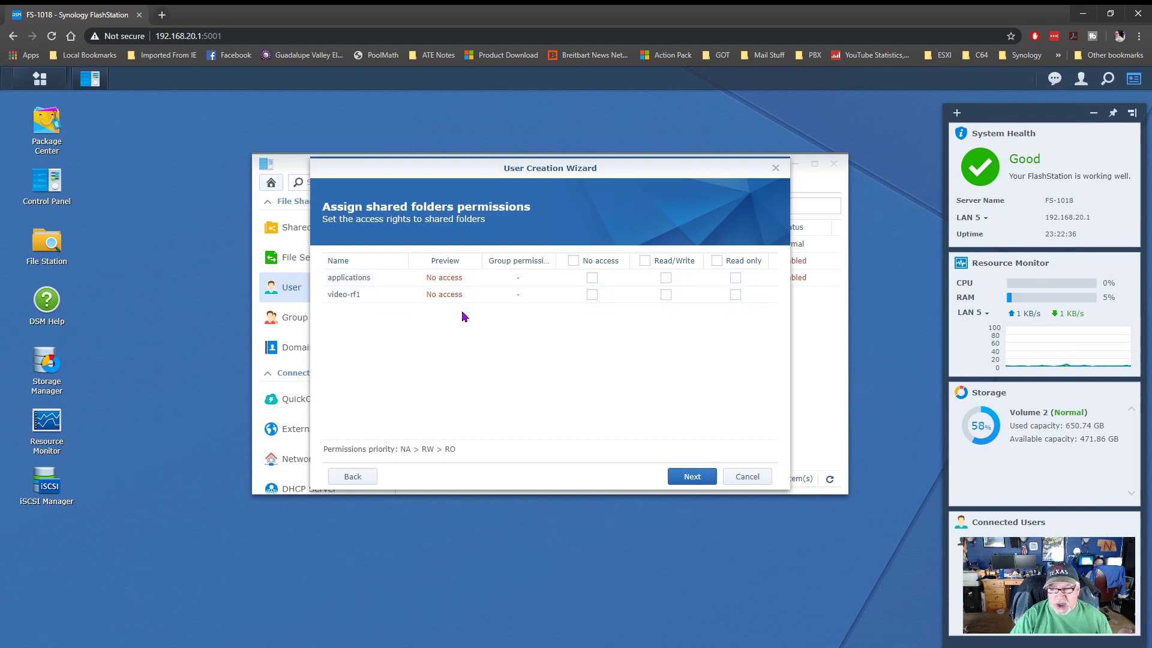
pyautogui.click(692, 475)
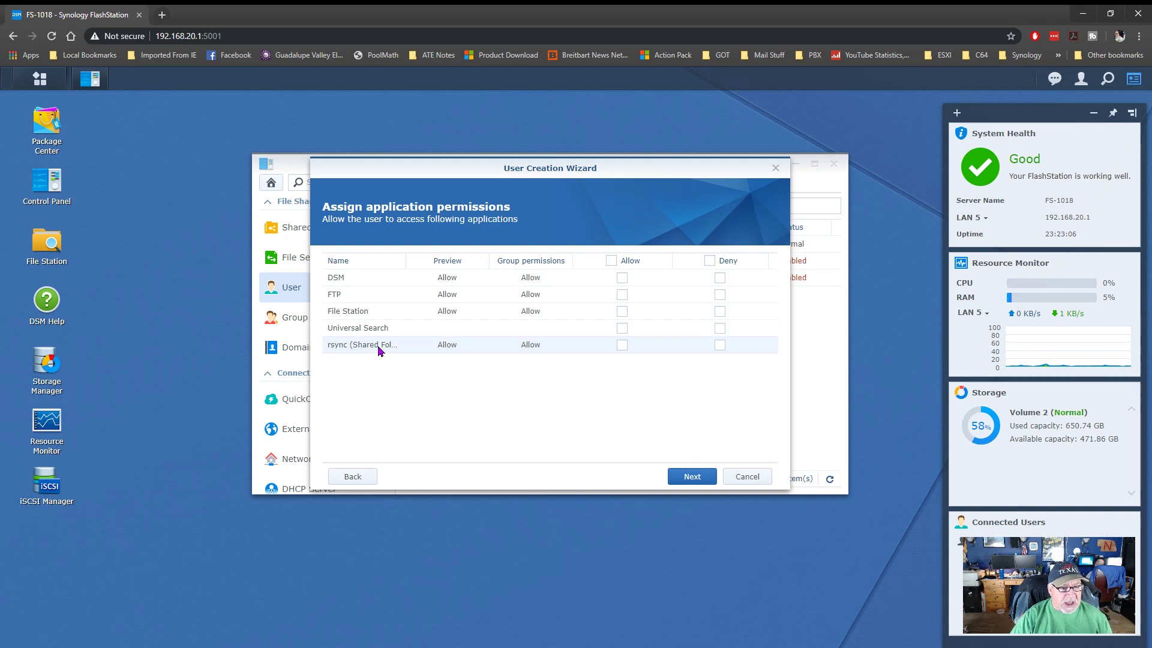
pyautogui.click(680, 480)
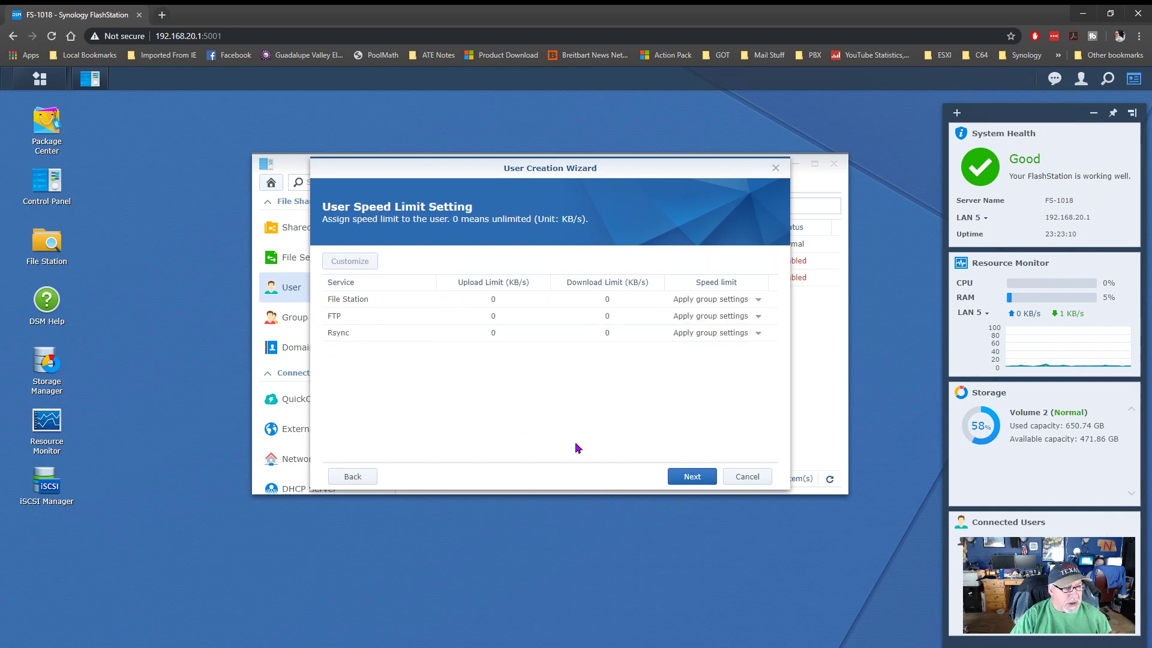
pyautogui.click(678, 477)
pyautogui.click(690, 476)
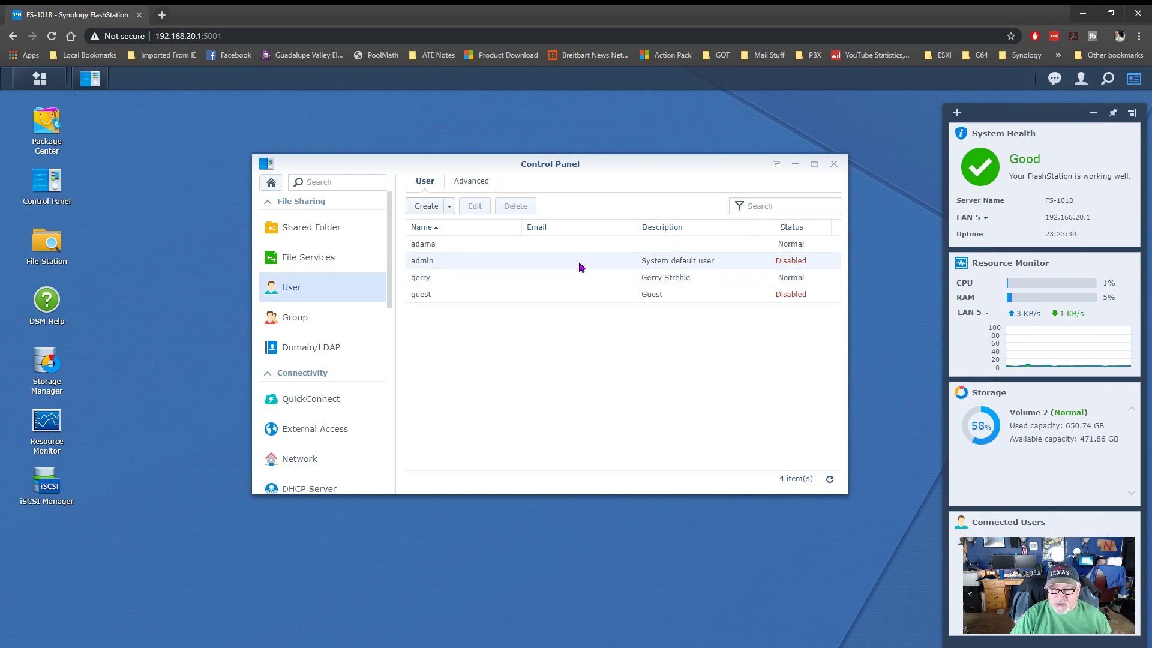
# - Start another user, entering its username, full-name description and password, and disallow password changes
pyautogui.click(427, 207)
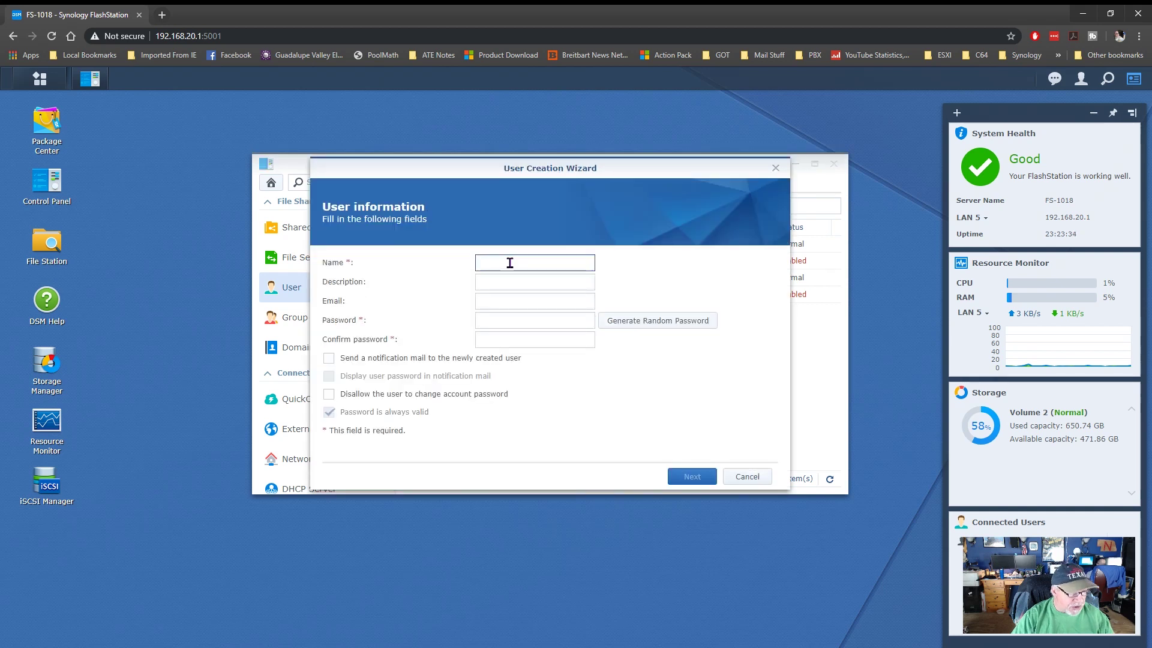
pyautogui.write('joe')
pyautogui.press('Tab')
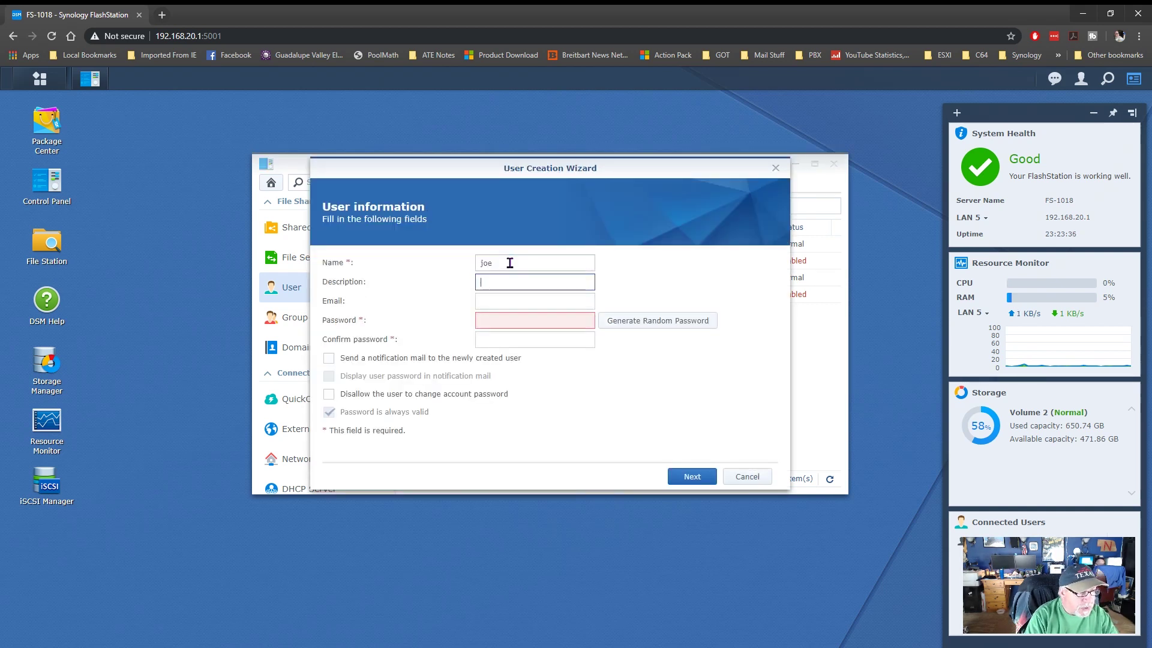
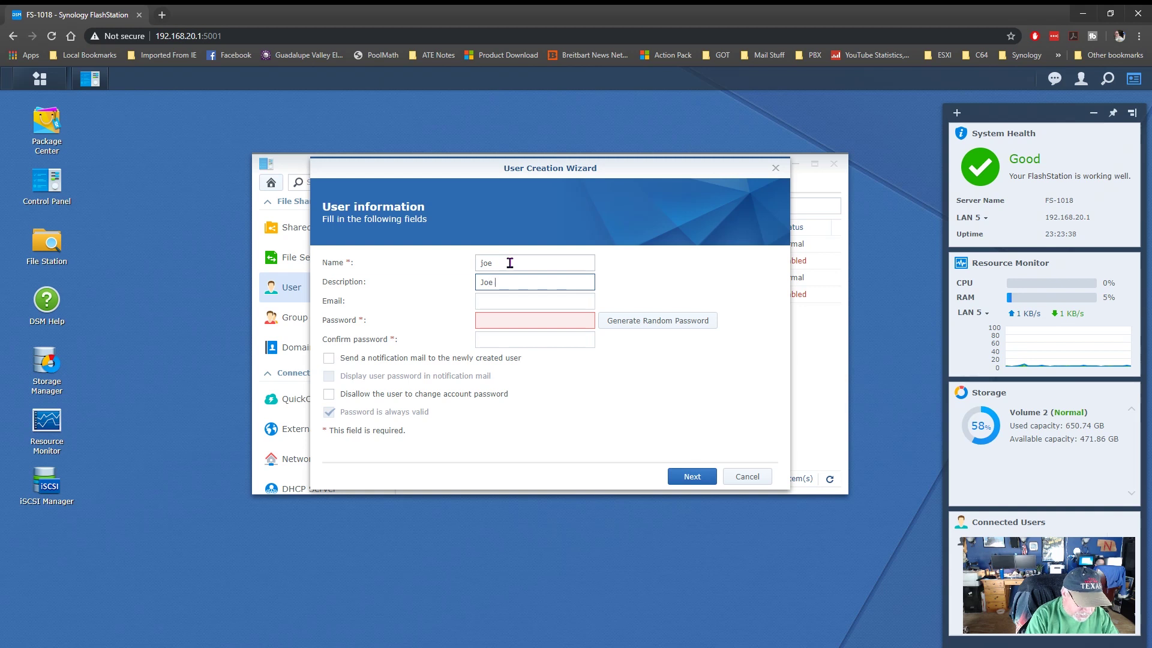
pyautogui.press('Tab')
pyautogui.press('Tab')
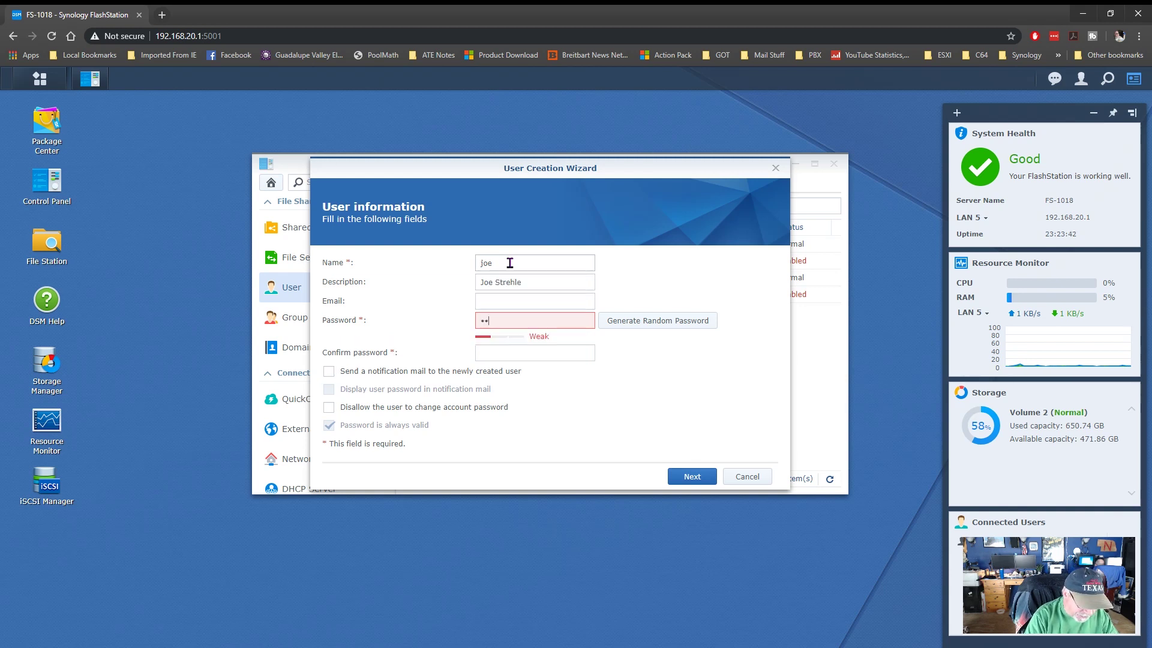
pyautogui.write('****')
pyautogui.press('Tab')
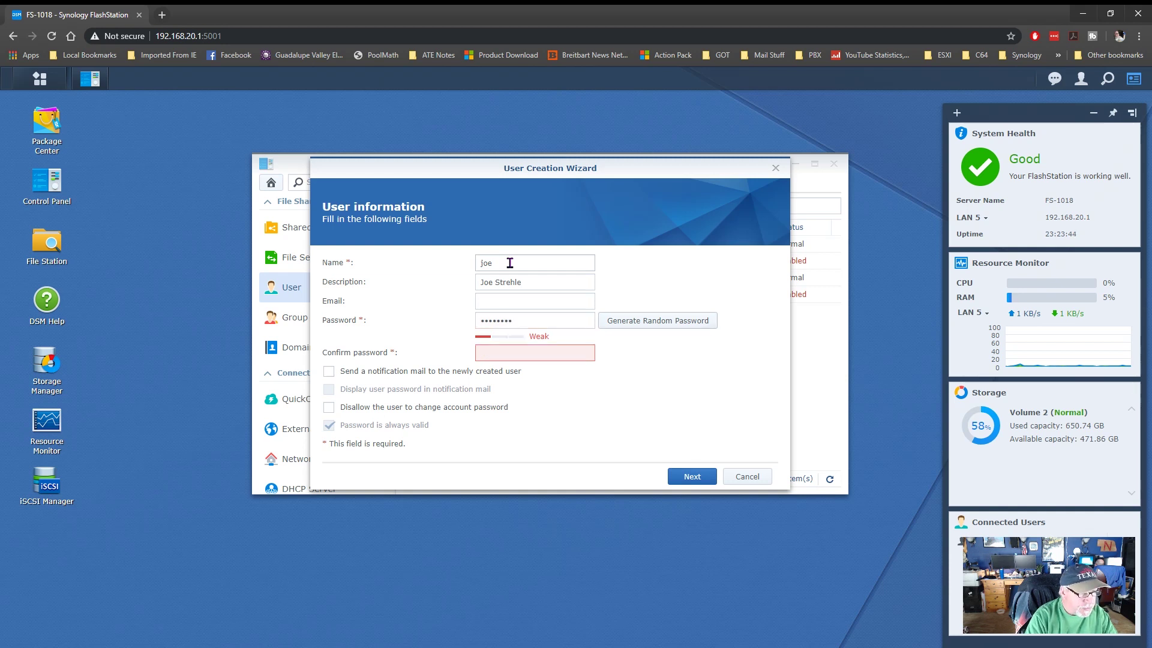
pyautogui.write('****')
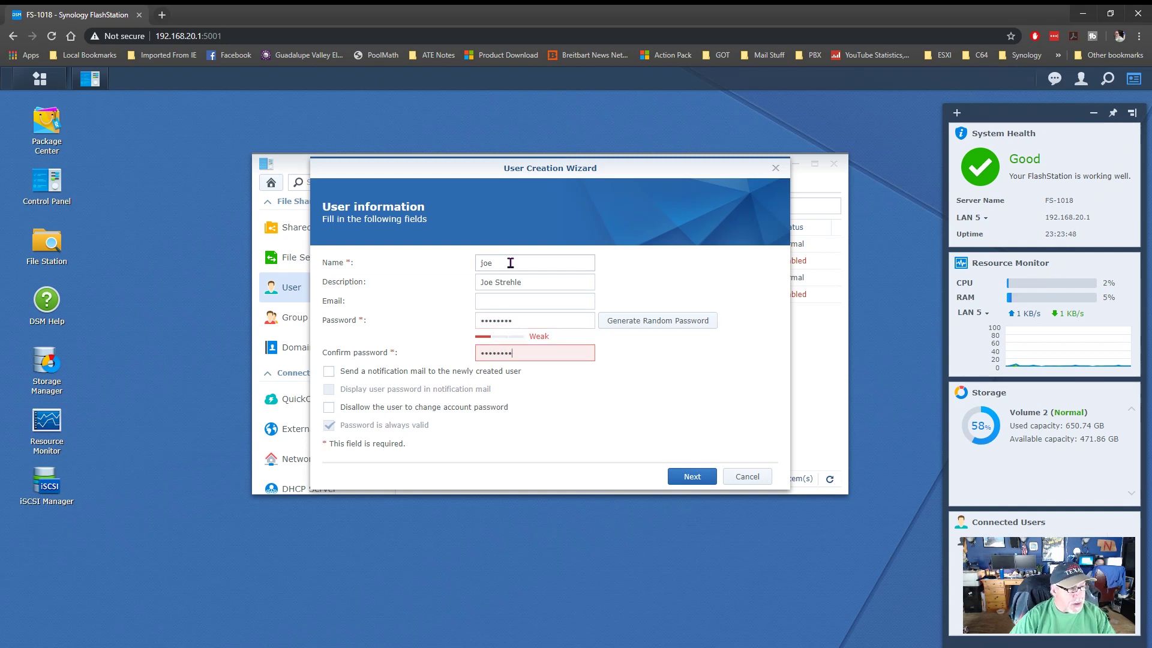
pyautogui.click(329, 408)
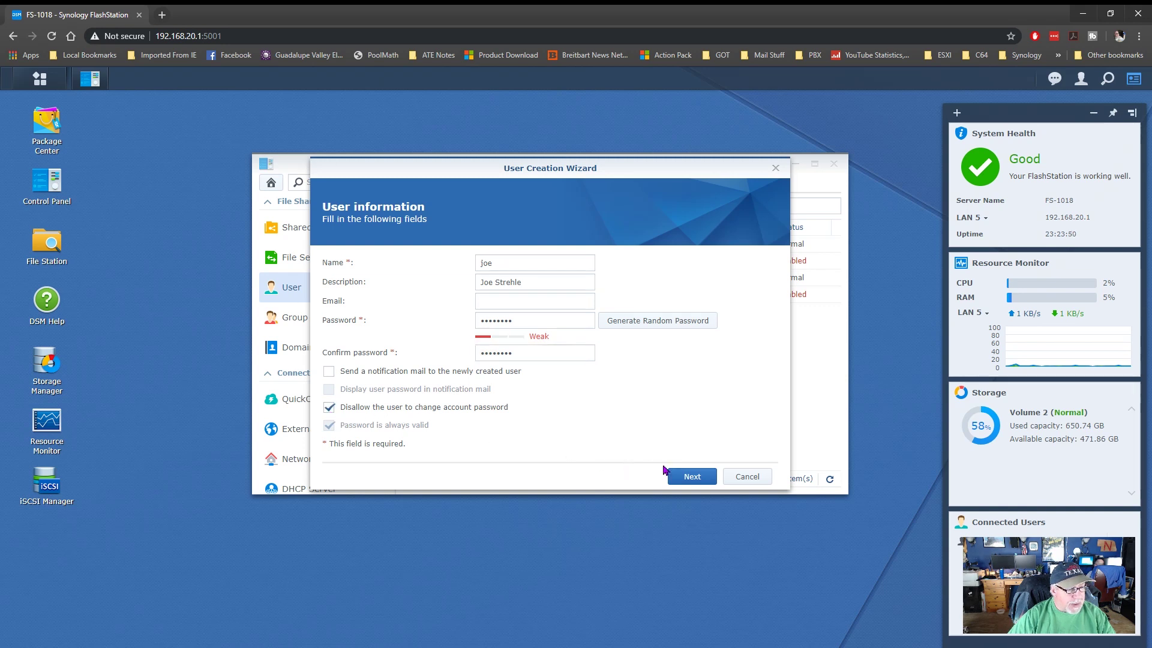
# - Keep the users group and default permissions, quota and speed limits, and confirm the new user
pyautogui.click(689, 475)
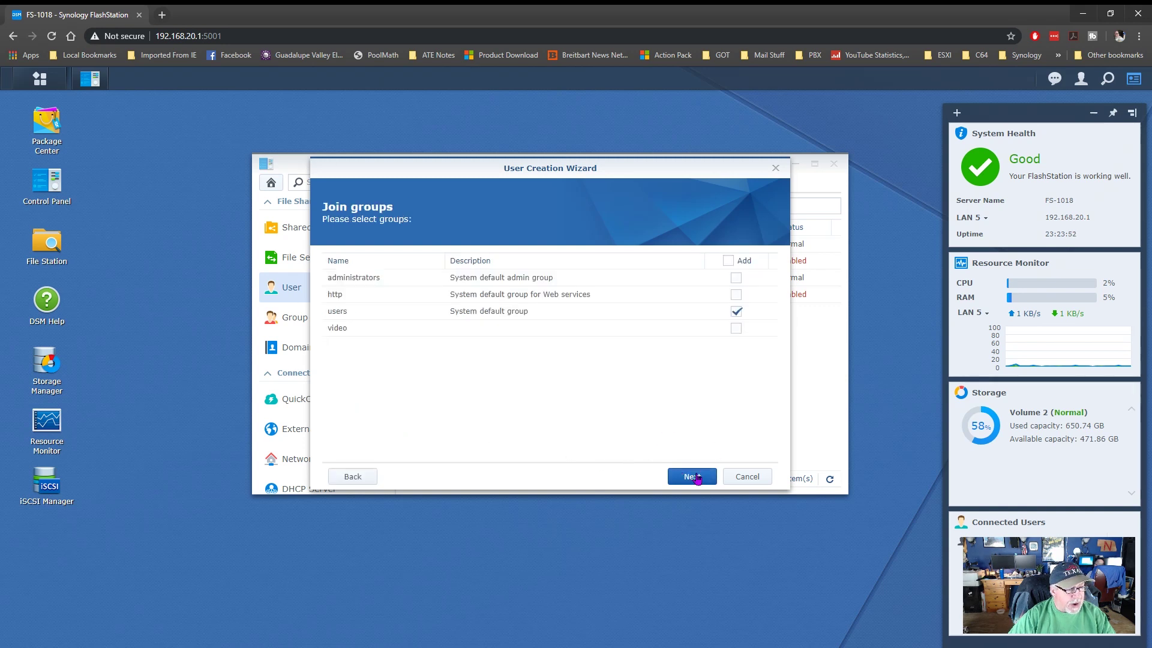
pyautogui.click(1049, 158)
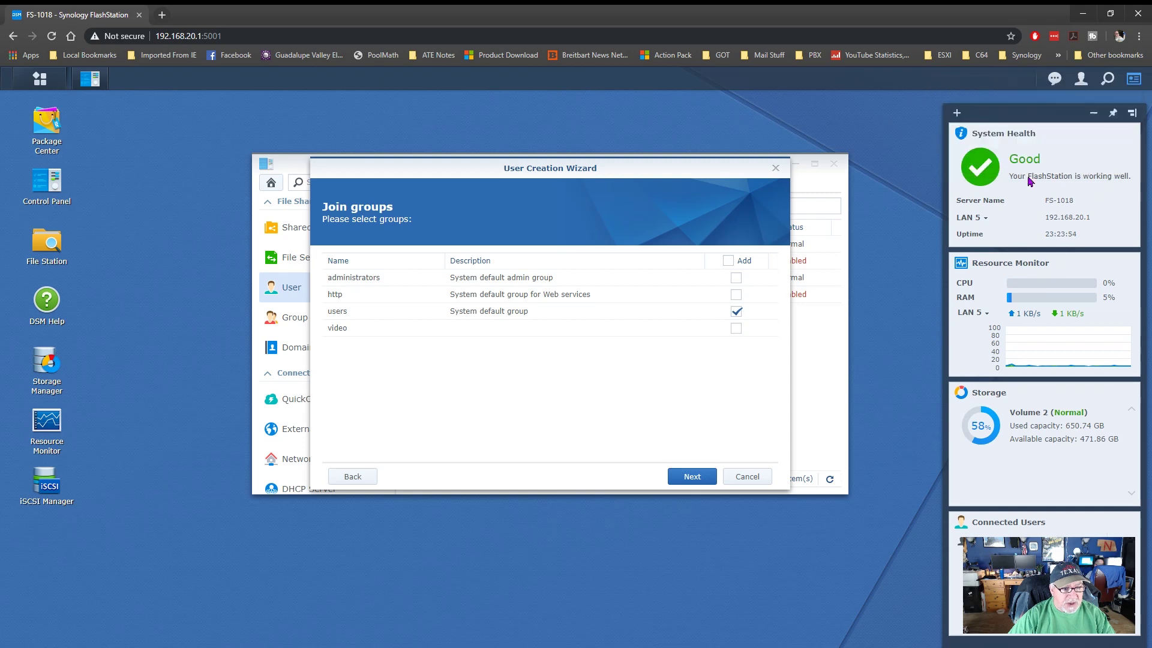
pyautogui.click(698, 477)
pyautogui.click(701, 480)
pyautogui.click(698, 477)
pyautogui.click(698, 477)
pyautogui.click(697, 477)
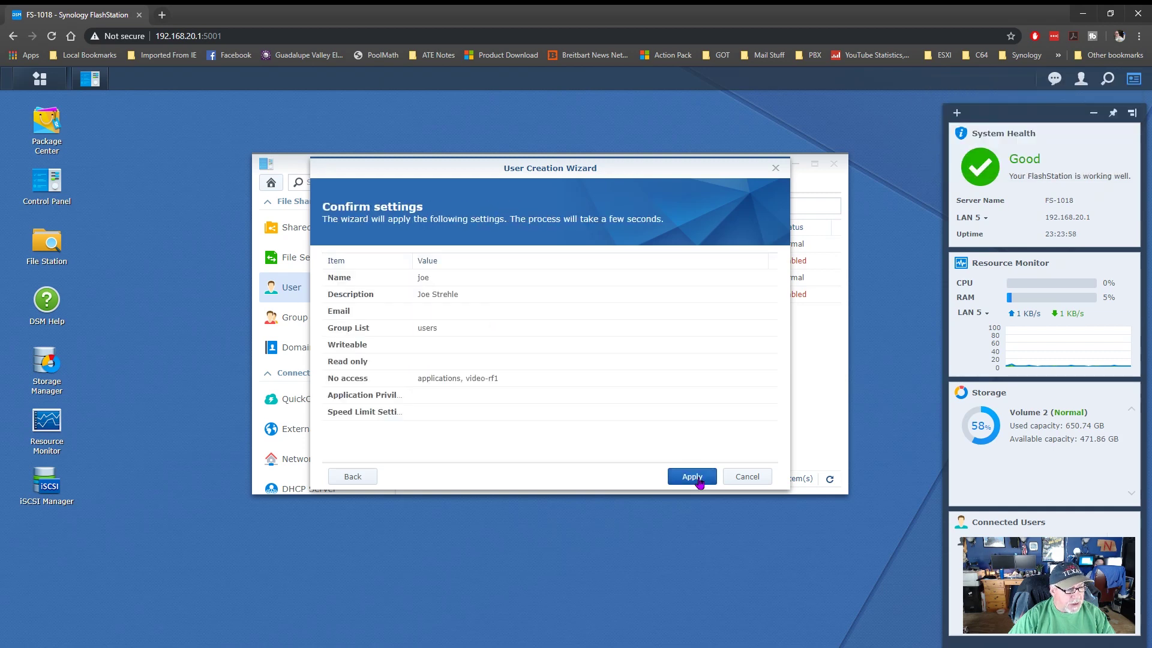
pyautogui.click(699, 479)
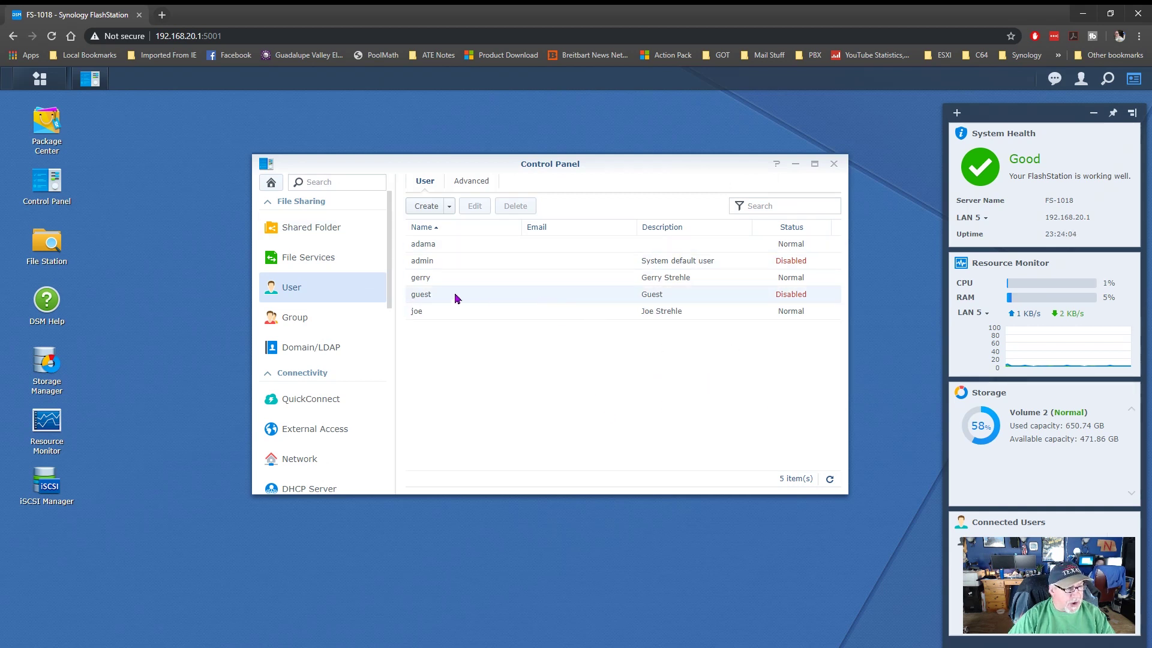
# - Show the Shared Folder list and inspect the applications and video-rf1 folders on Volume 2
pyautogui.click(314, 231)
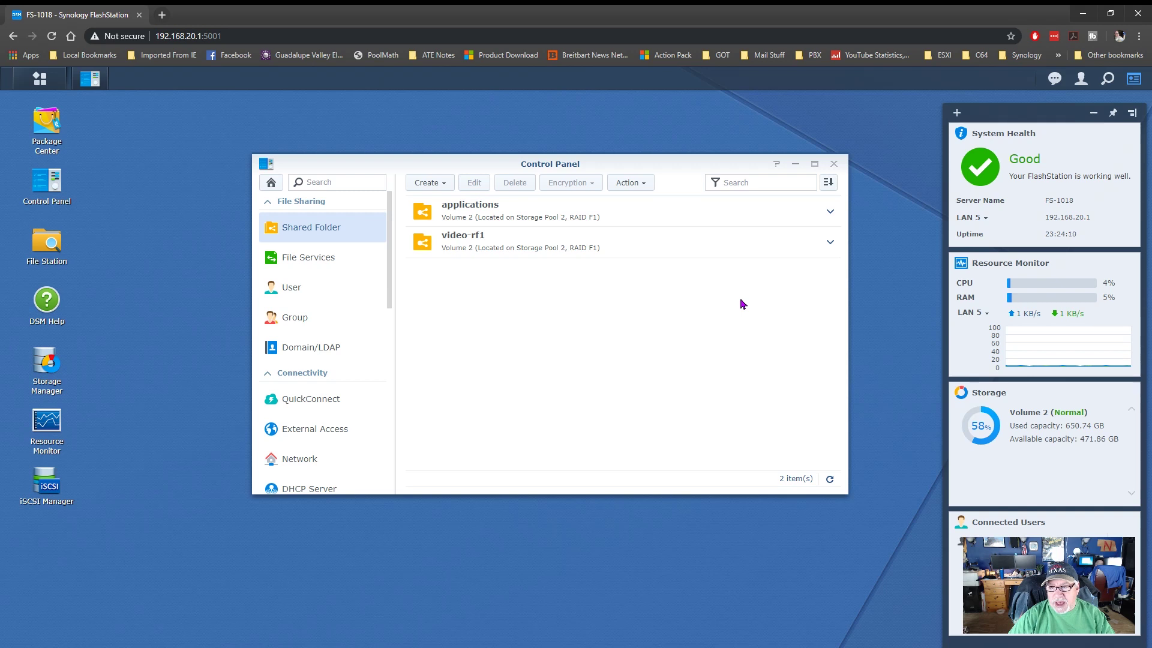
pyautogui.click(503, 210)
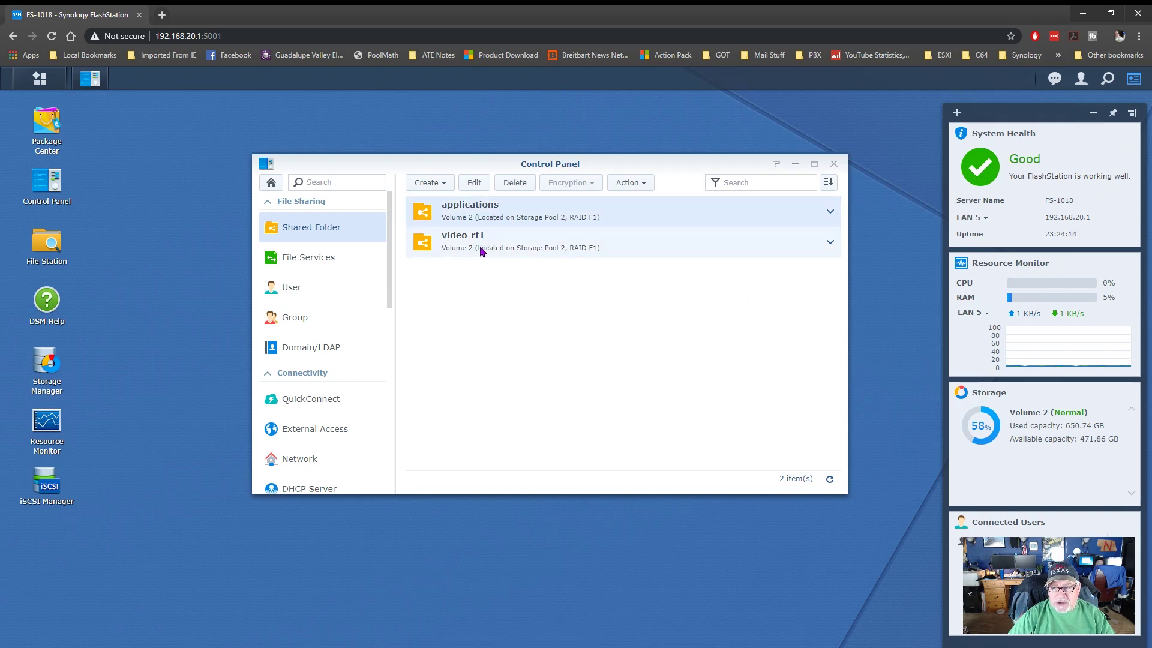
pyautogui.click(482, 251)
pyautogui.click(493, 216)
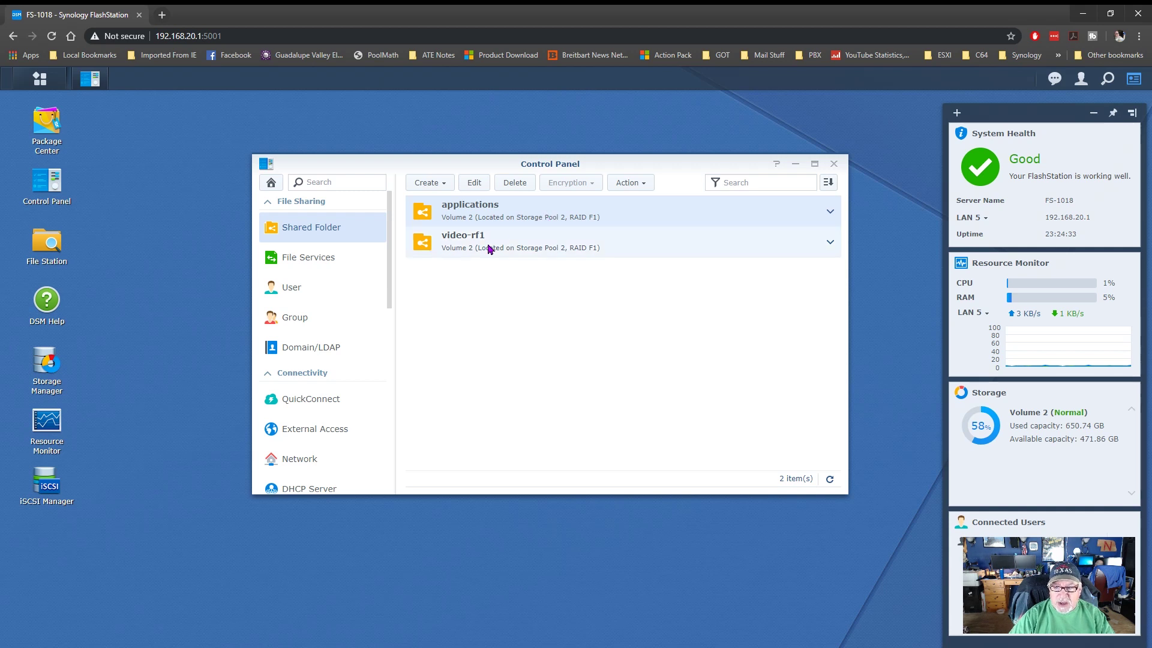
pyautogui.click(515, 237)
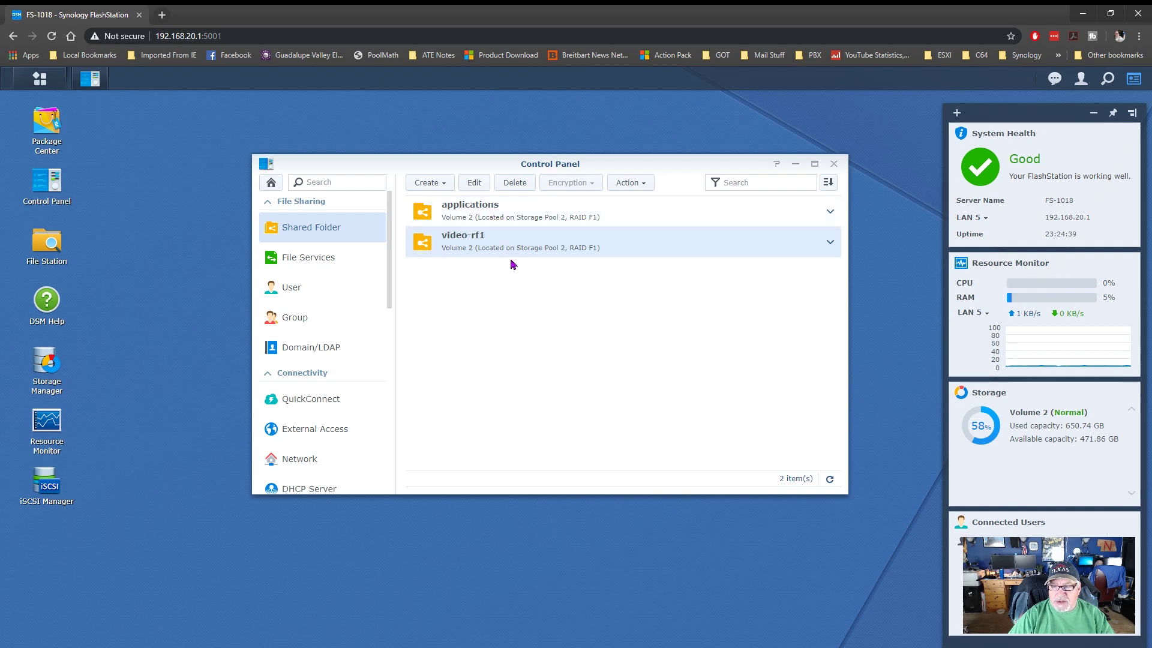
pyautogui.click(444, 186)
# - Name the new shared folder 'music' with description 'Shared Music' on Volume 2
pyautogui.click(439, 203)
pyautogui.click(460, 251)
pyautogui.write('mu')
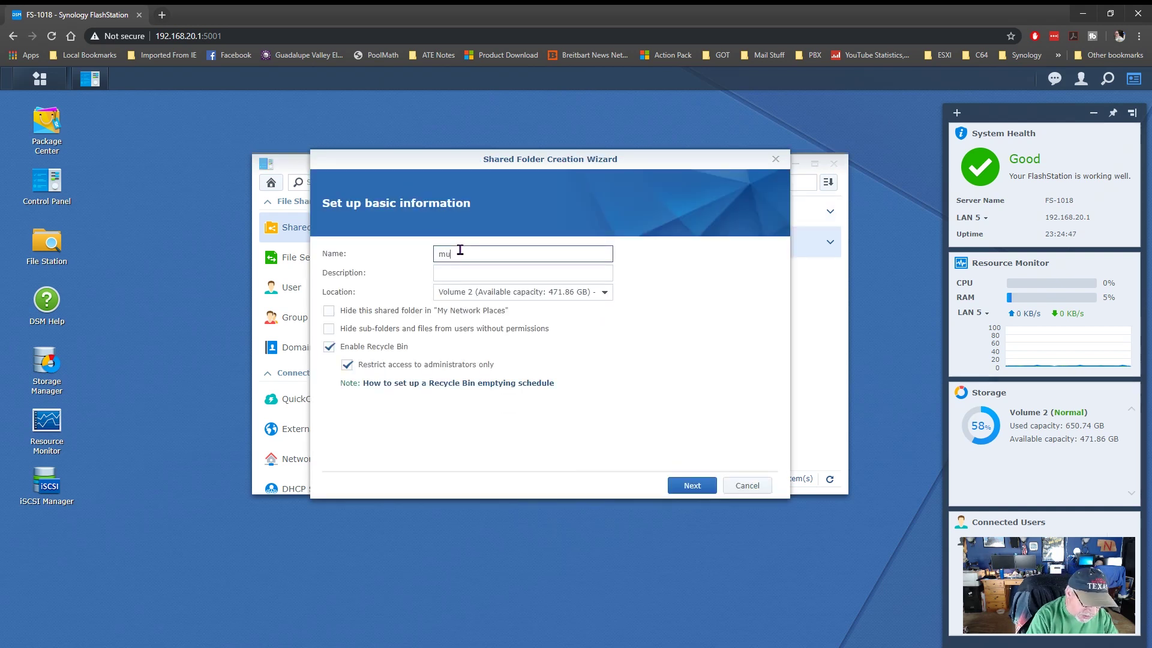
pyautogui.write('sc')
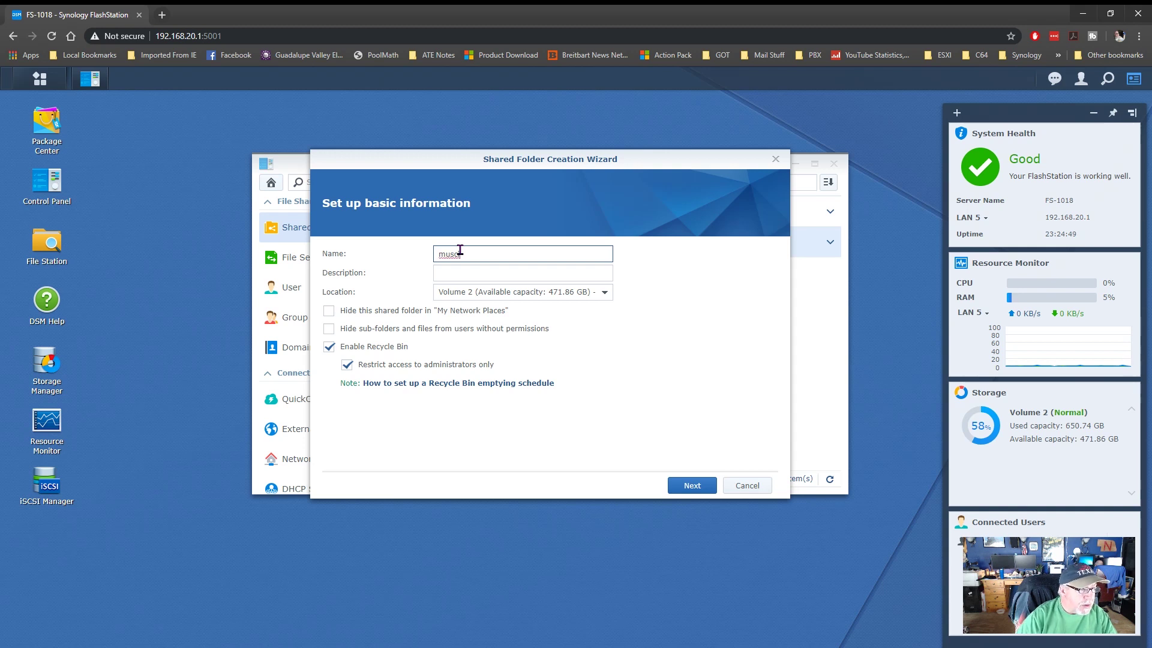
pyautogui.write('i')
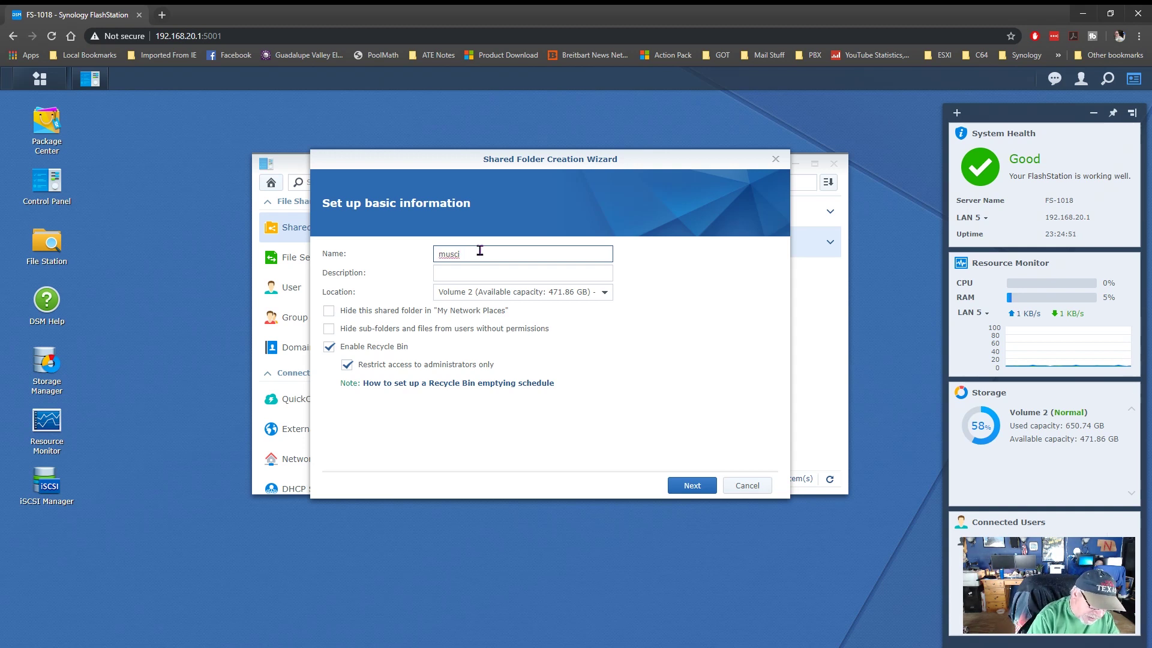
pyautogui.press('Tab')
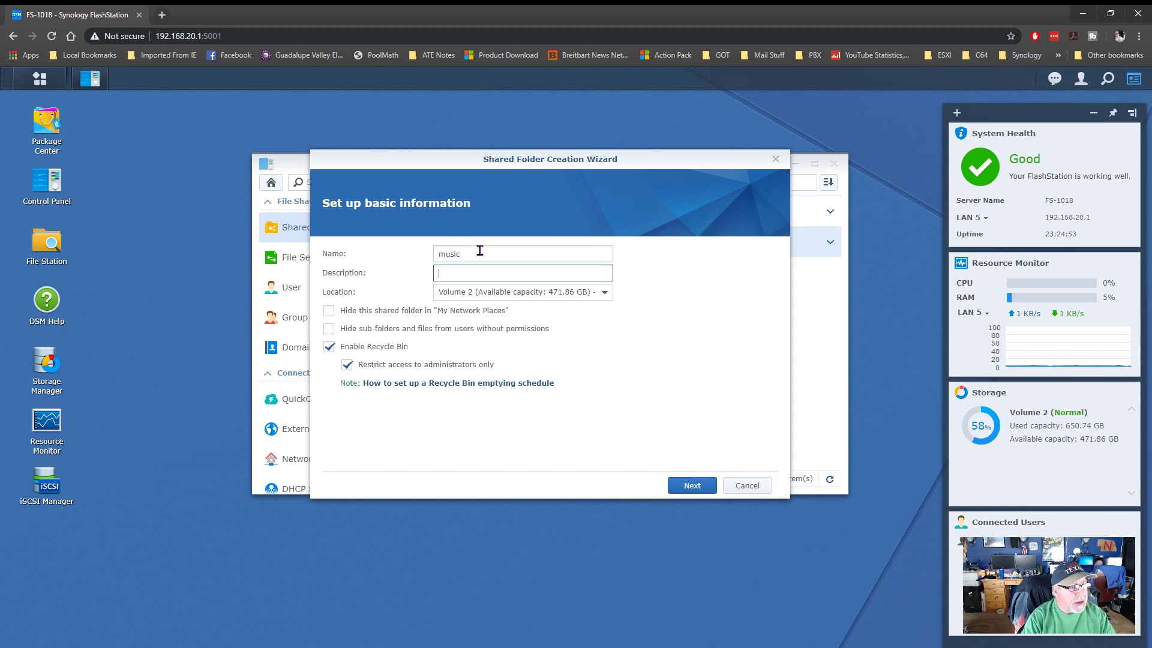
pyautogui.write('Shared Music')
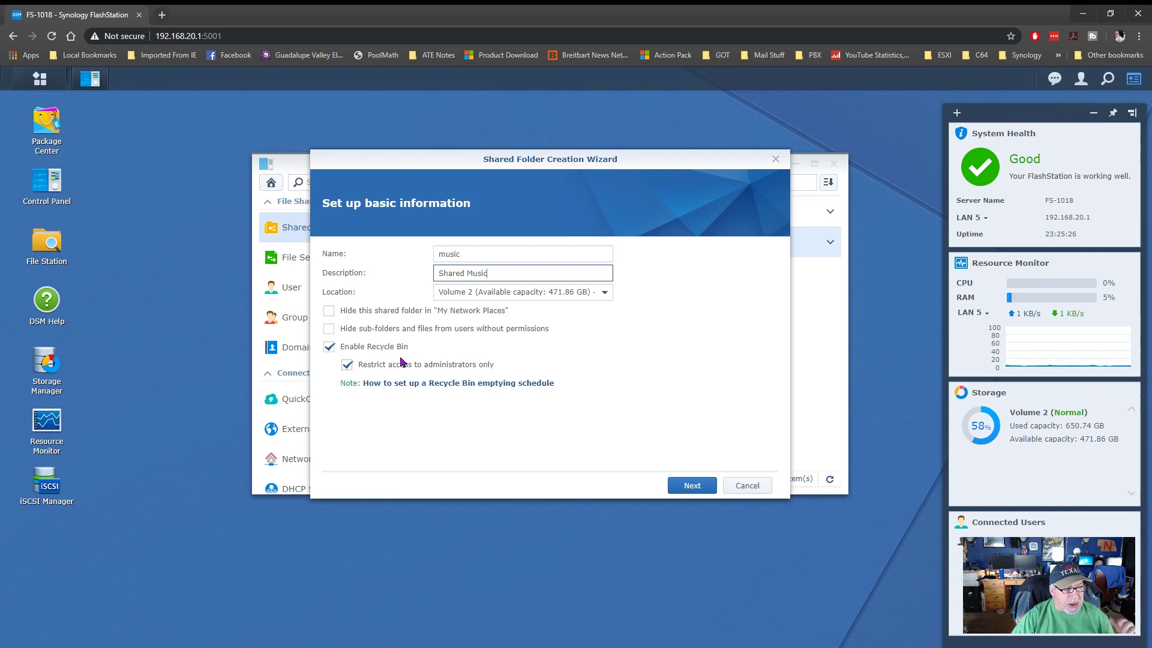
# - Leave encryption, checksum and quota off and reach the Confirm settings summary
pyautogui.click(700, 487)
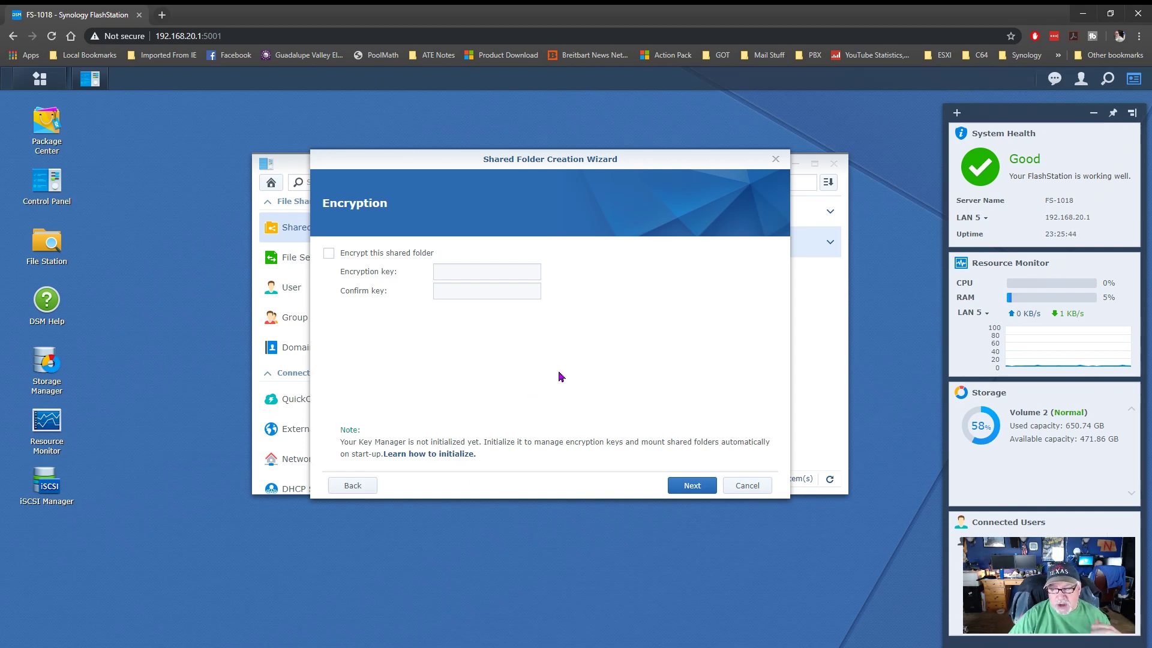
pyautogui.click(692, 486)
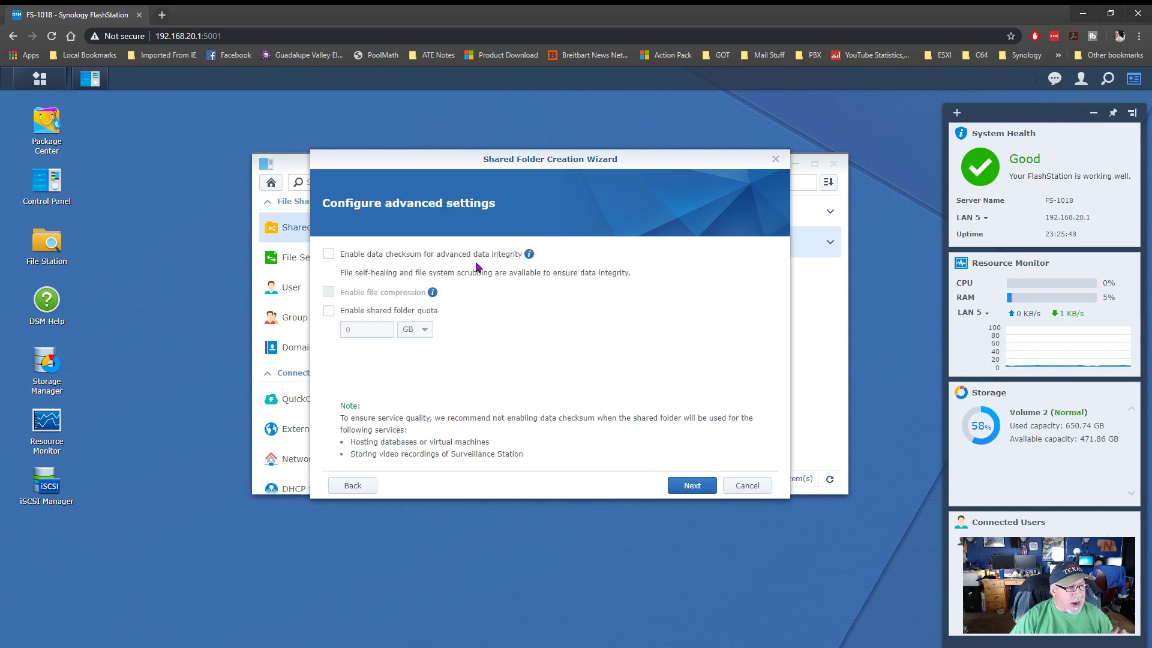
pyautogui.moveTo(530, 257)
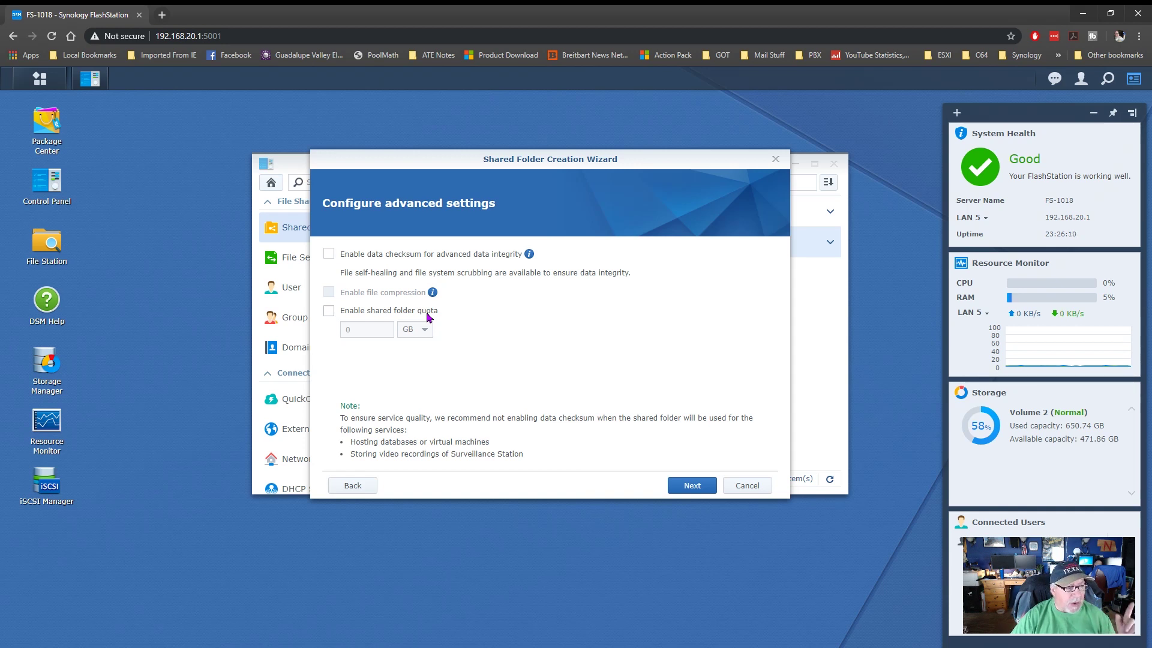
pyautogui.click(692, 489)
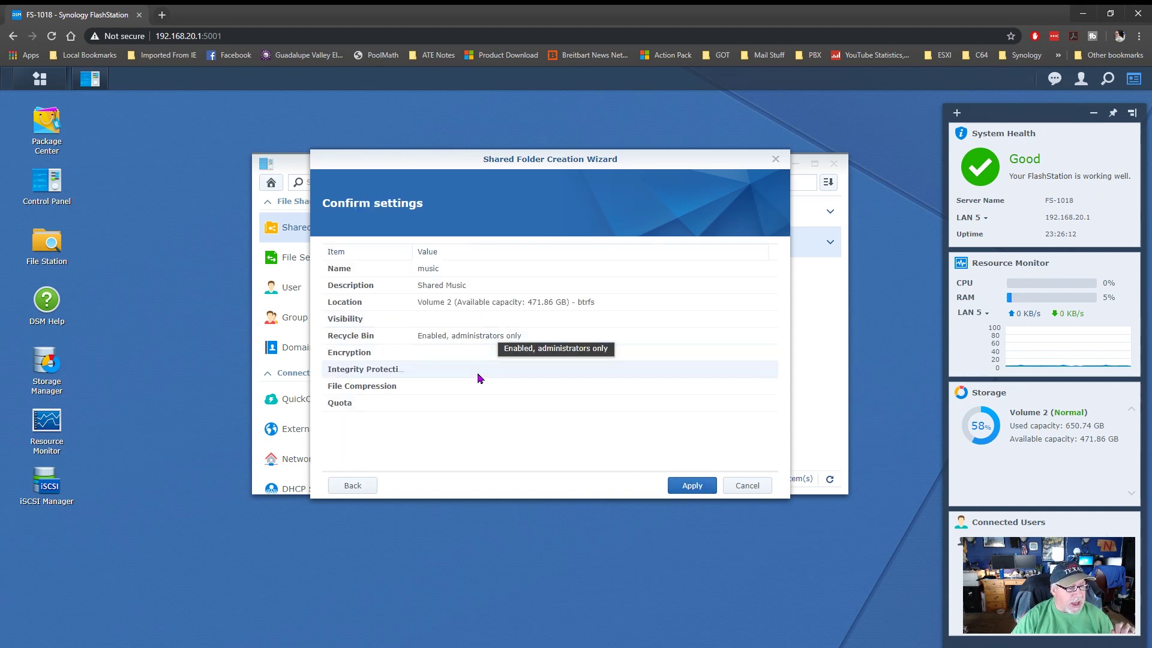
# - Create the music folder, giving the older test user read-only and the new user read/write access
pyautogui.click(706, 487)
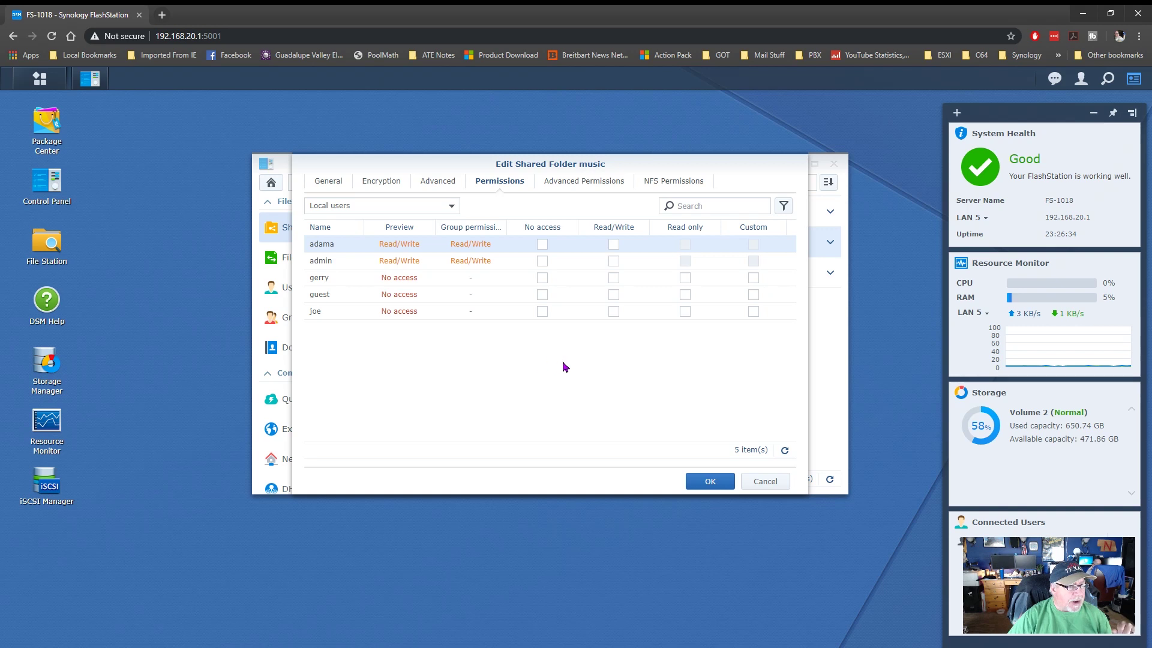
pyautogui.click(687, 281)
pyautogui.click(686, 278)
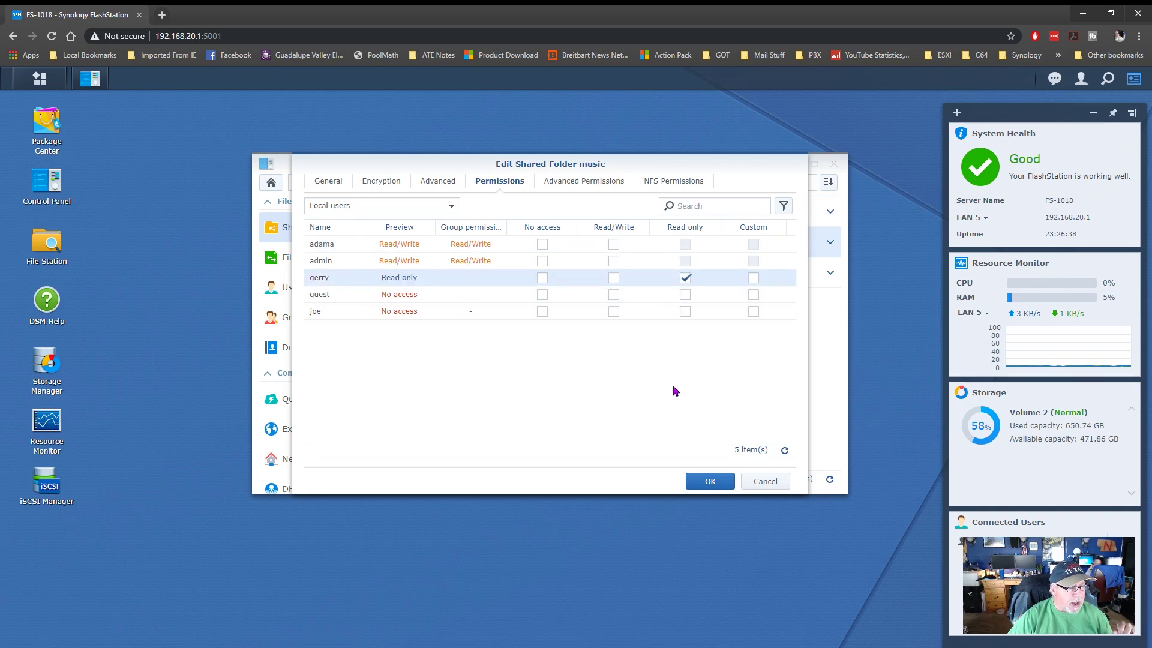
pyautogui.click(614, 312)
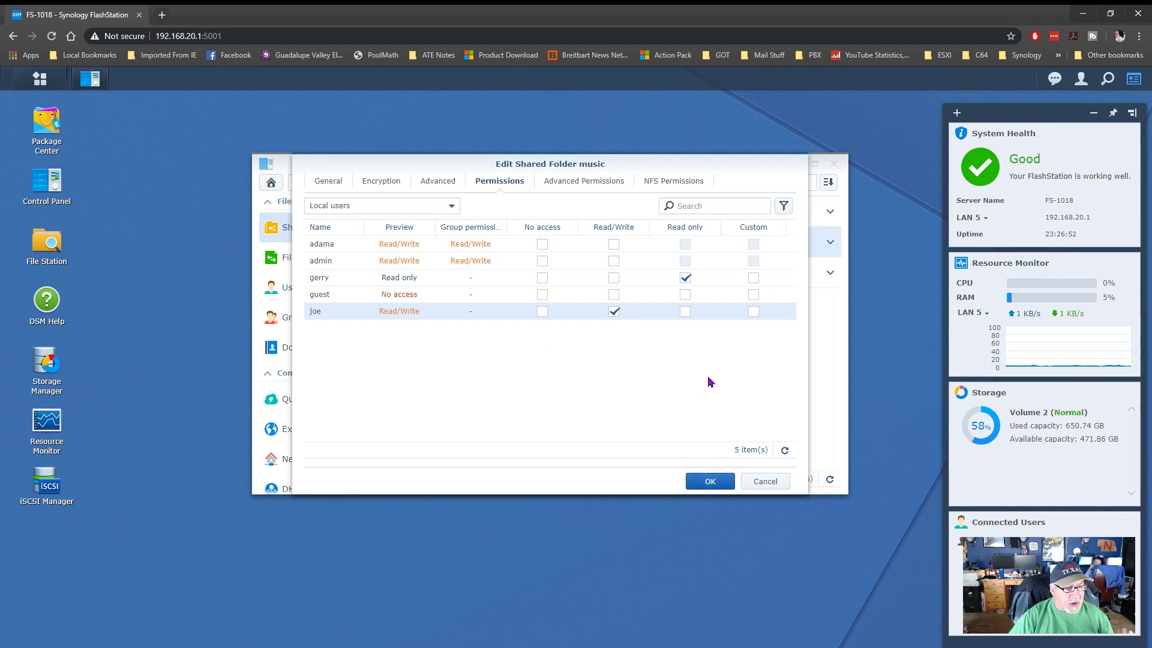
pyautogui.press('Return')
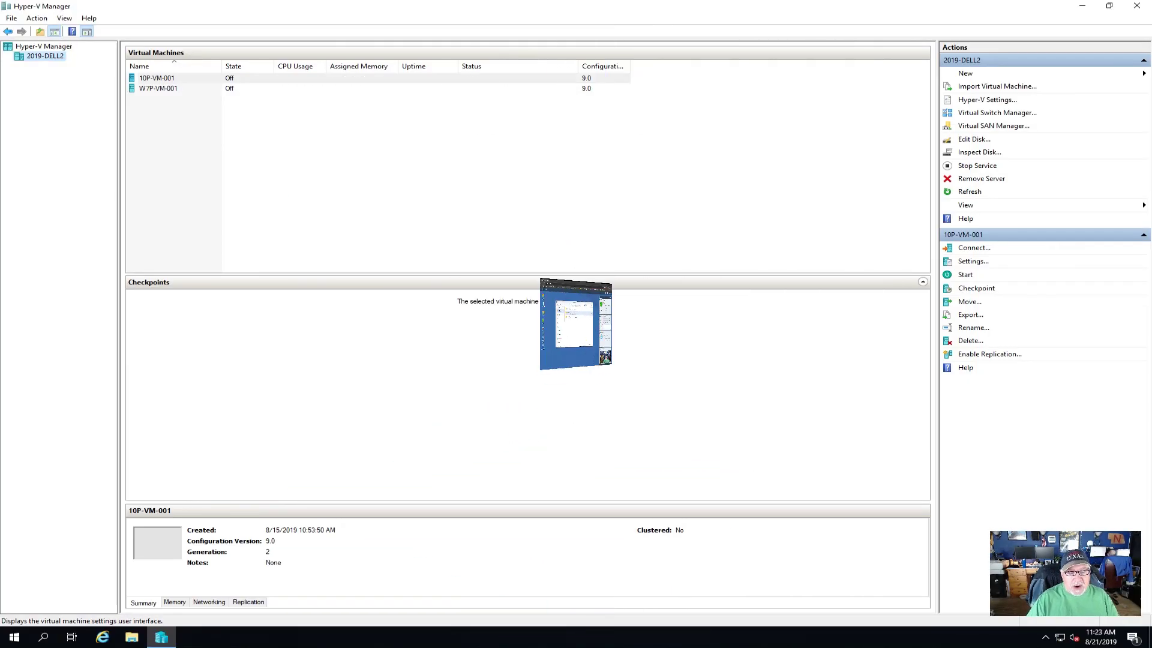
# - Connect to W7P-VM-001, start it, and reconnect to reach the Windows 7 logon screen
pyautogui.click(171, 89)
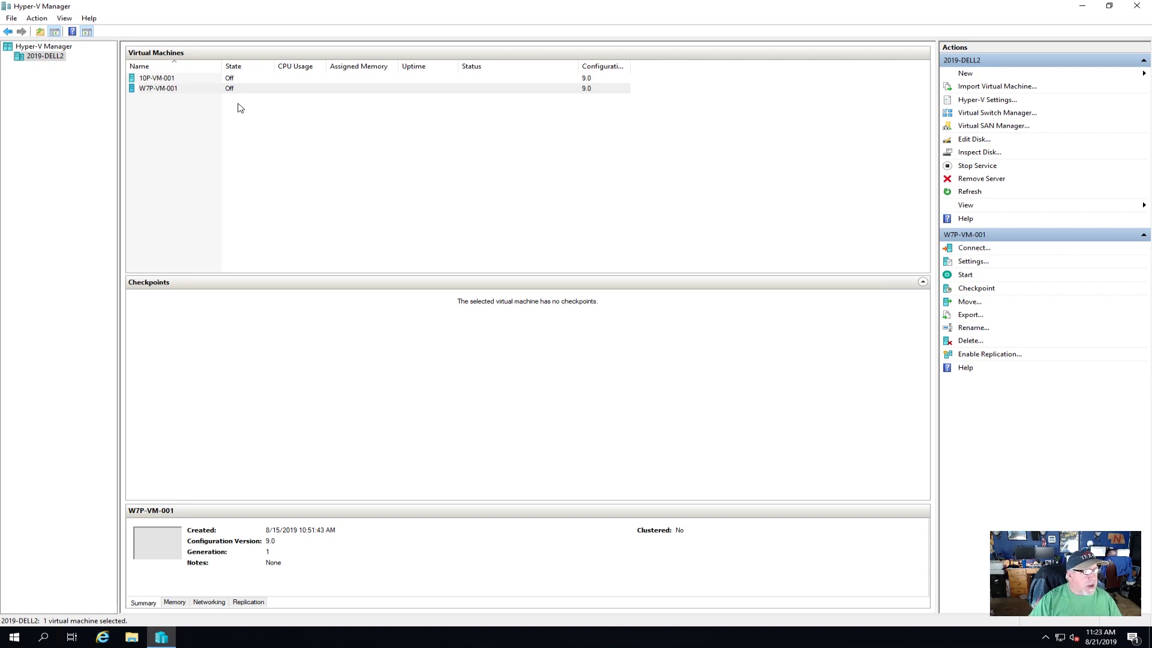
pyautogui.rightClick(177, 95)
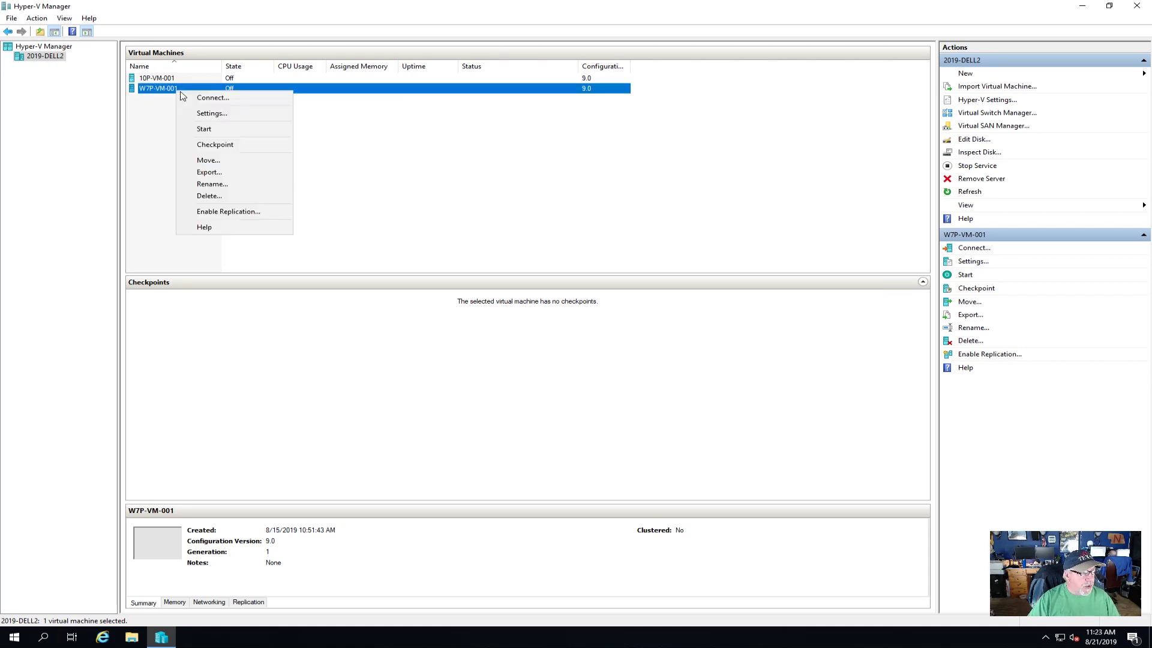
pyautogui.click(210, 98)
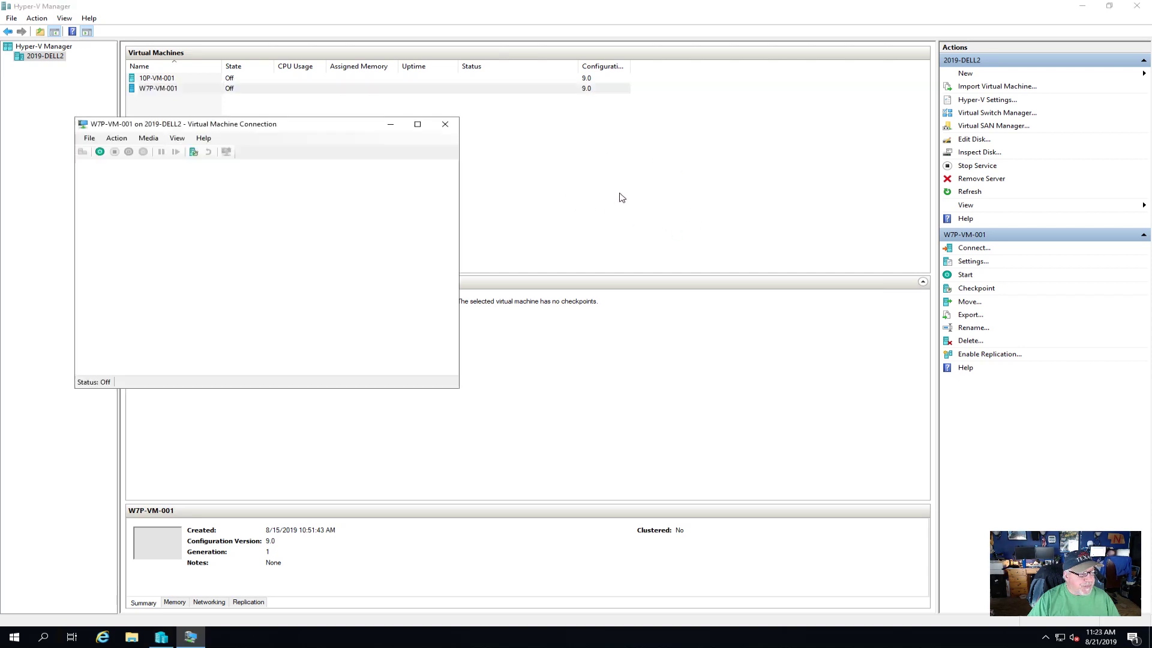
pyautogui.click(104, 153)
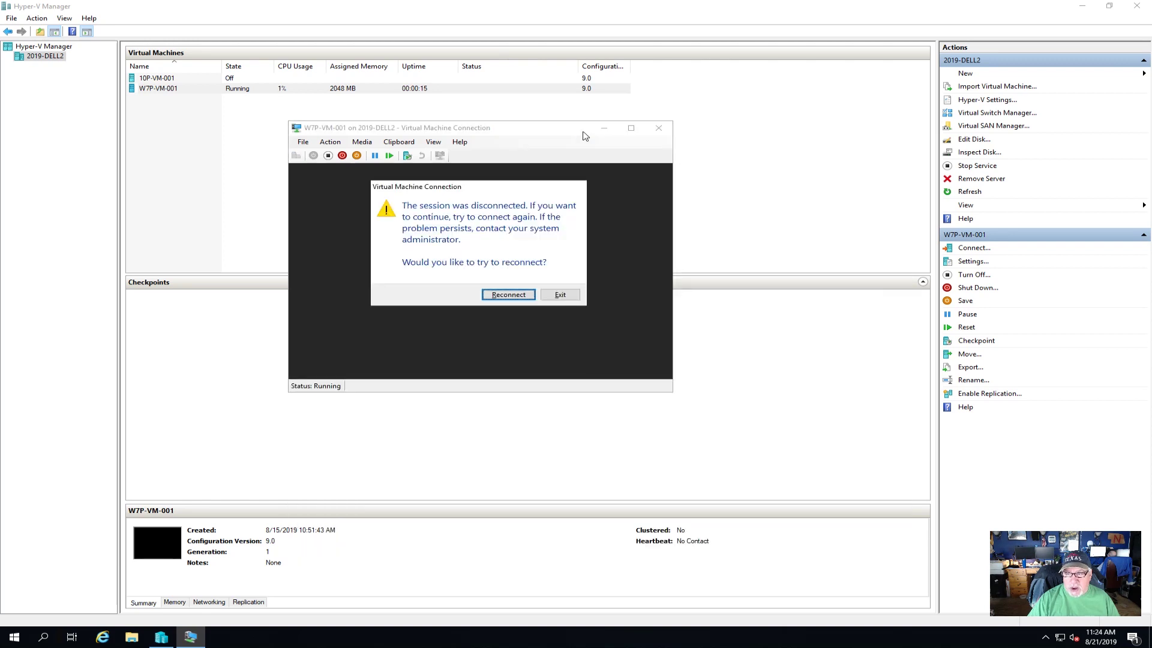
pyautogui.click(528, 293)
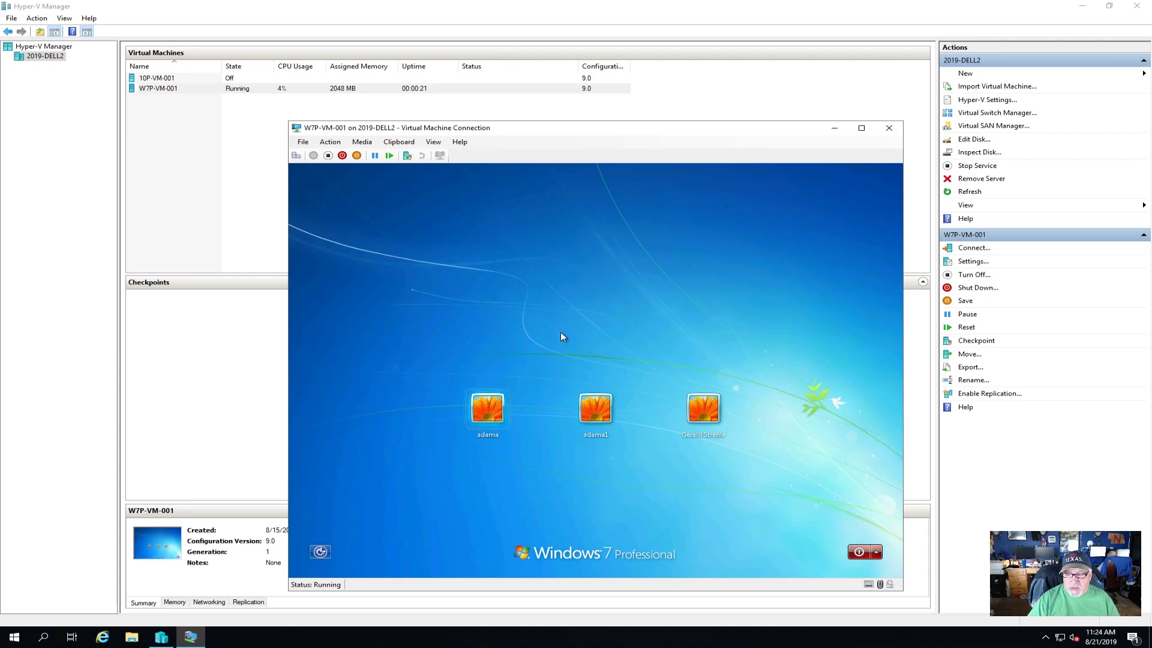
# - Sign in to the VM and view the Local Area Connection's detailed IP settings
pyautogui.write('•••••••')
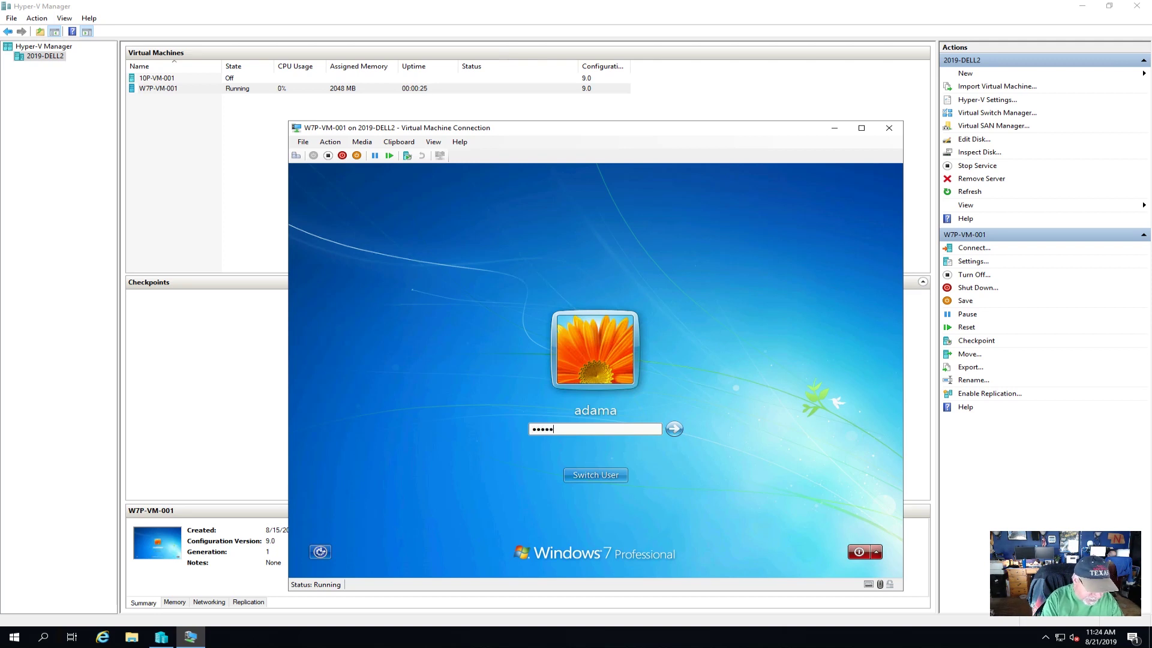
pyautogui.press('Return')
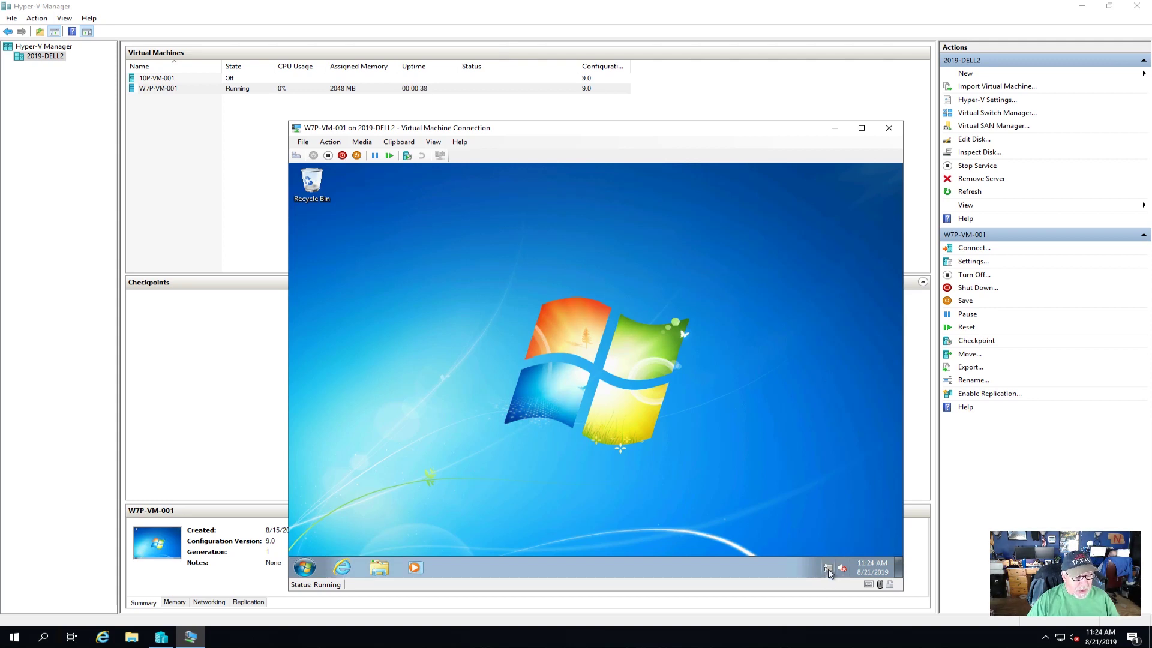
pyautogui.moveTo(830, 572)
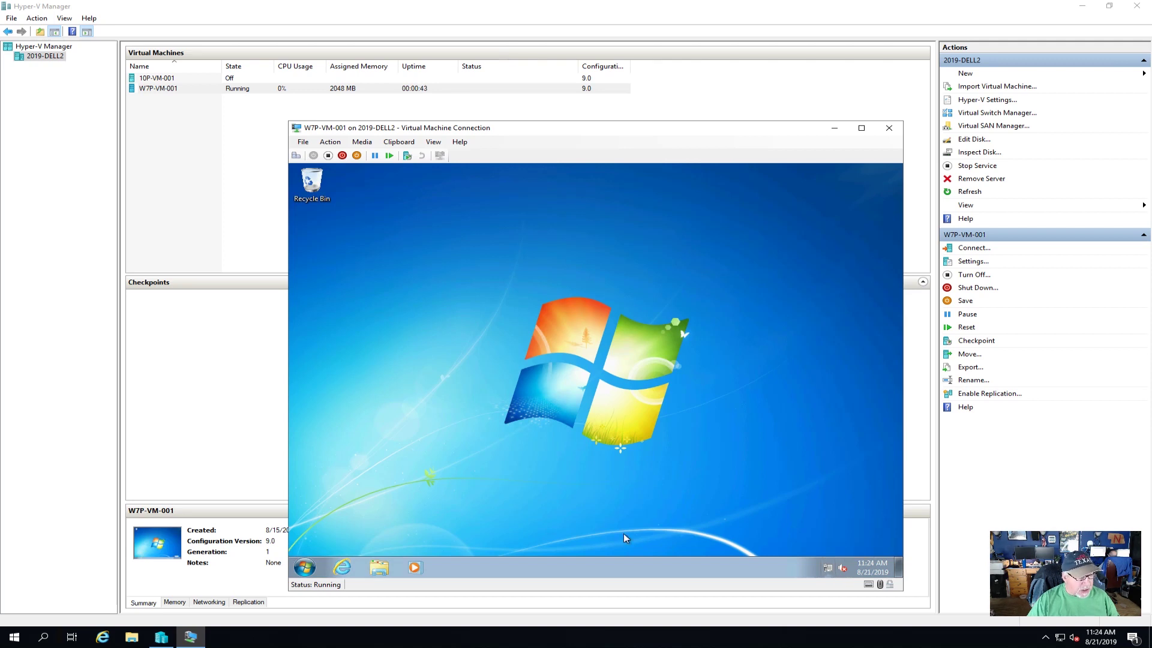
pyautogui.rightClick(828, 567)
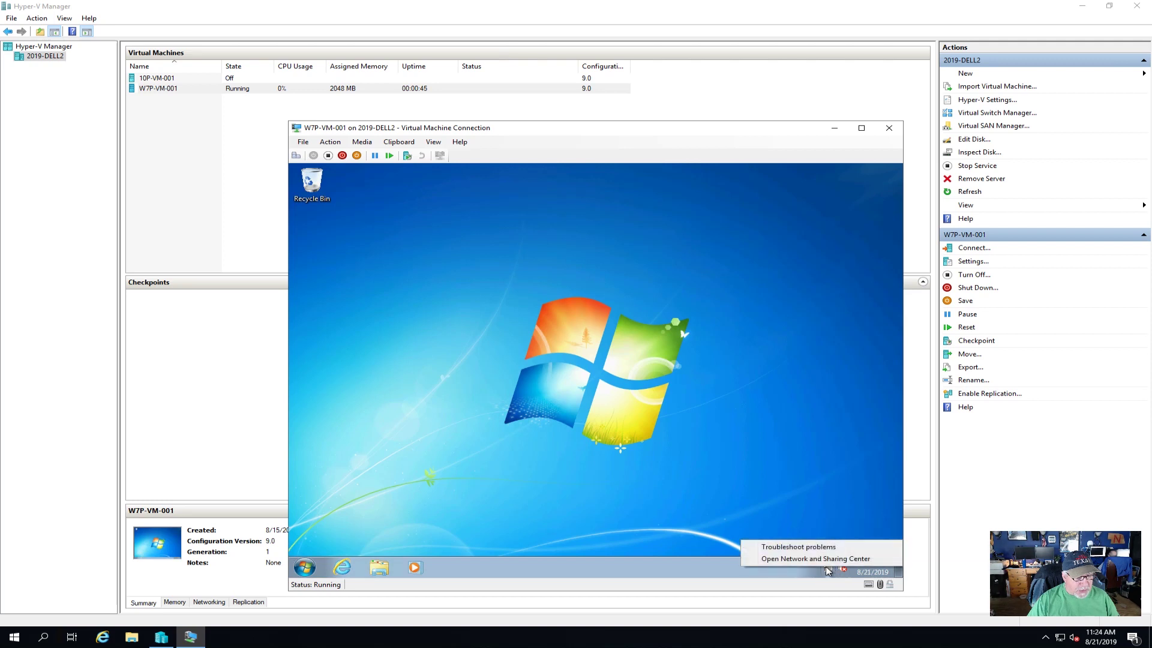
pyautogui.click(828, 560)
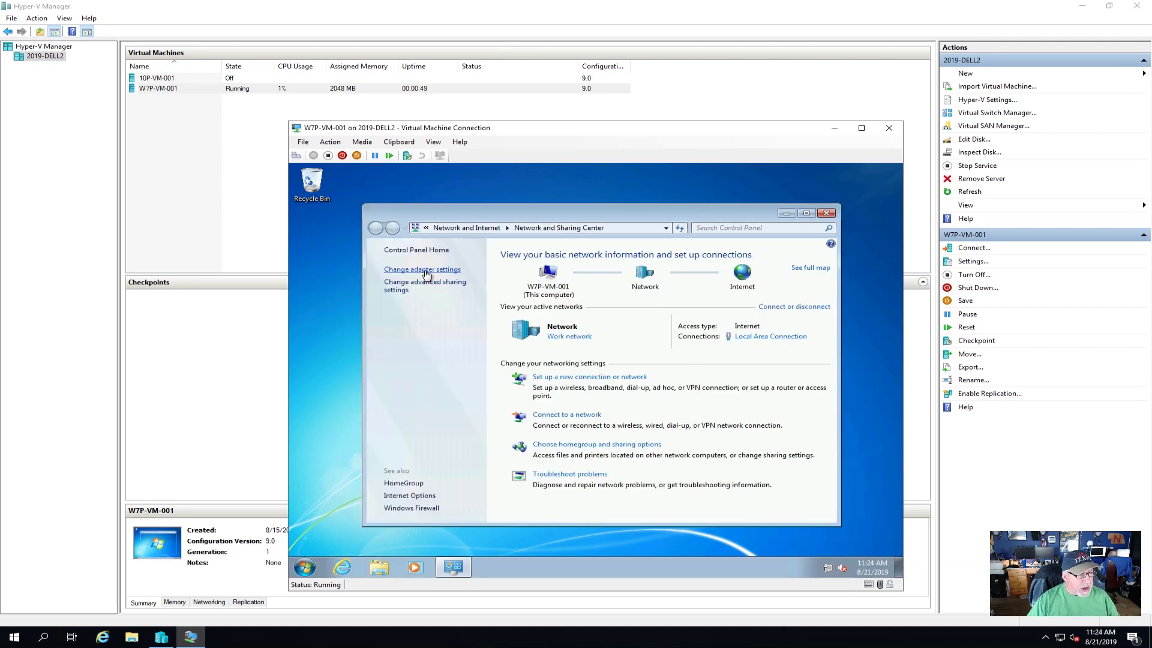
pyautogui.click(428, 271)
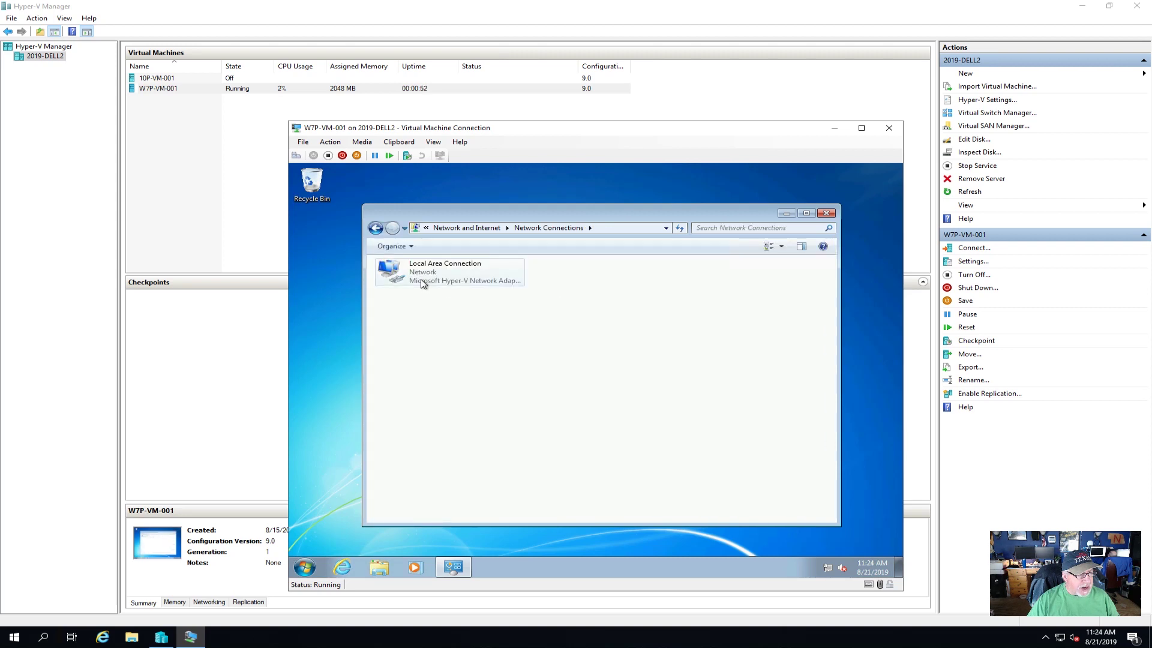
pyautogui.rightClick(422, 283)
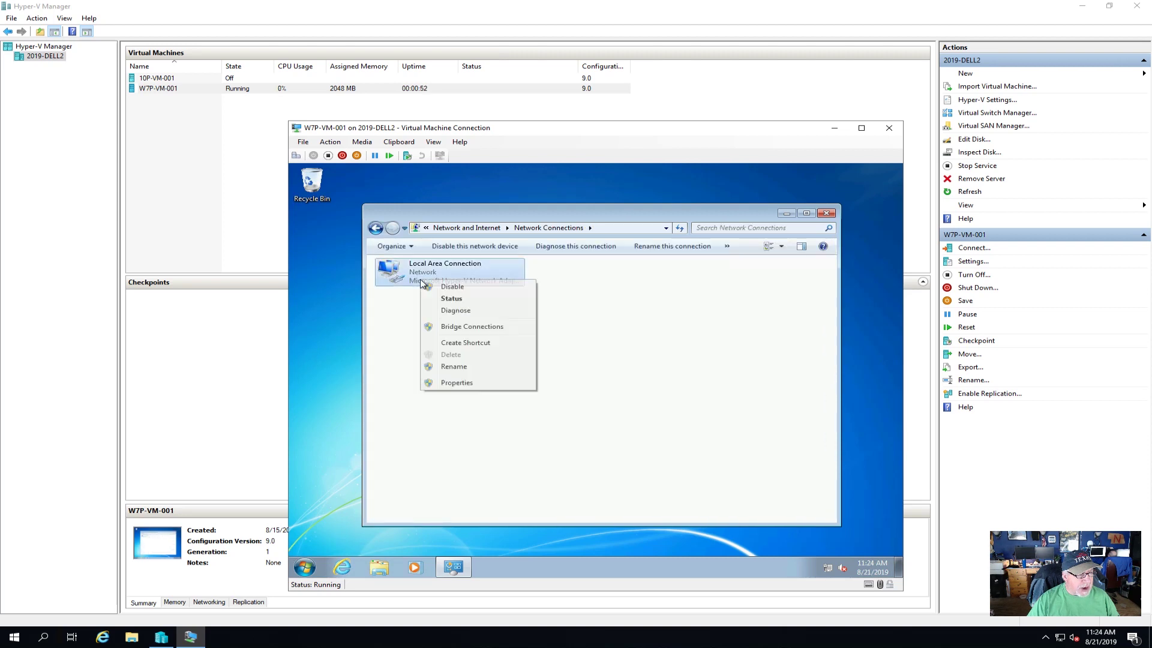
pyautogui.click(452, 299)
pyautogui.click(540, 360)
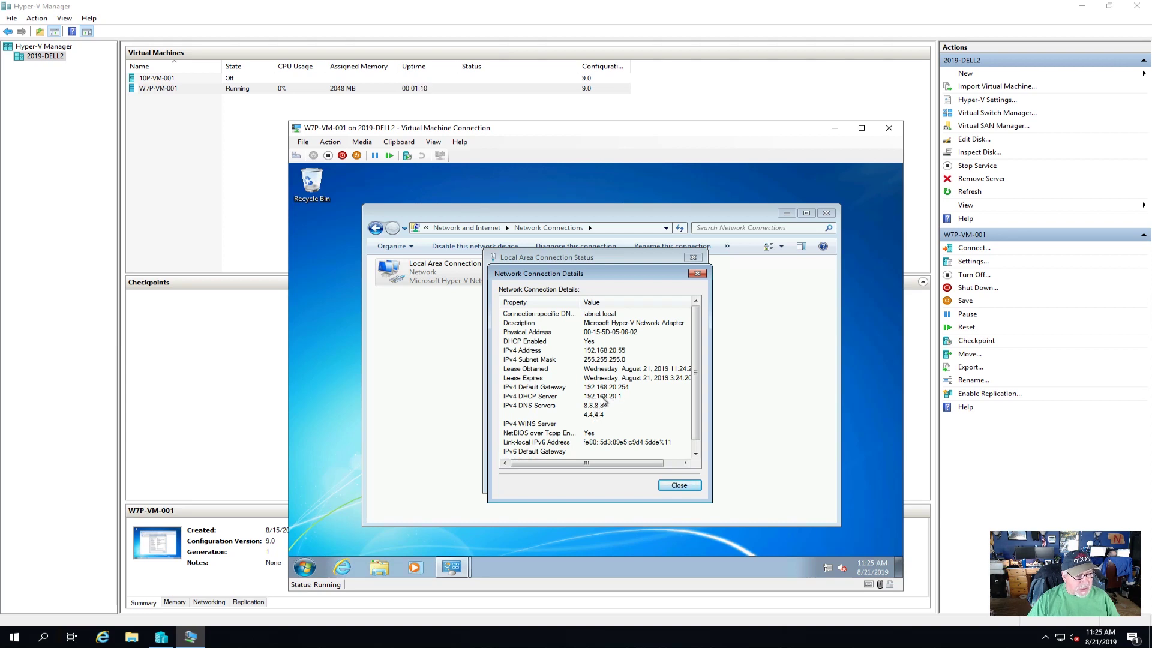
pyautogui.click(679, 485)
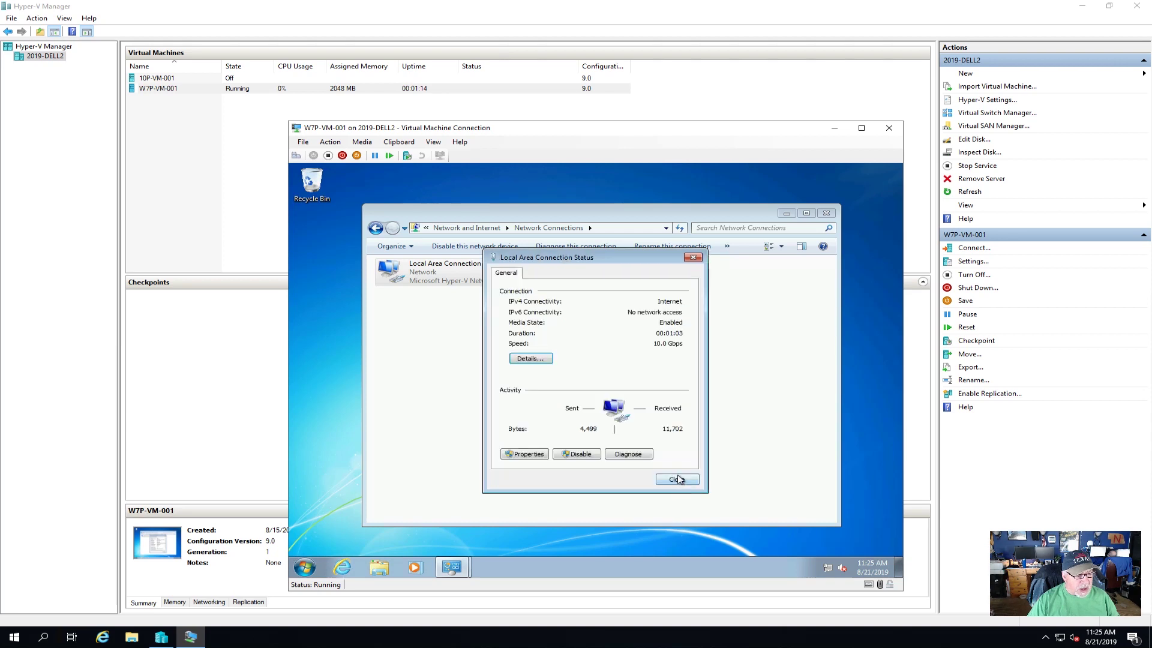
pyautogui.click(677, 480)
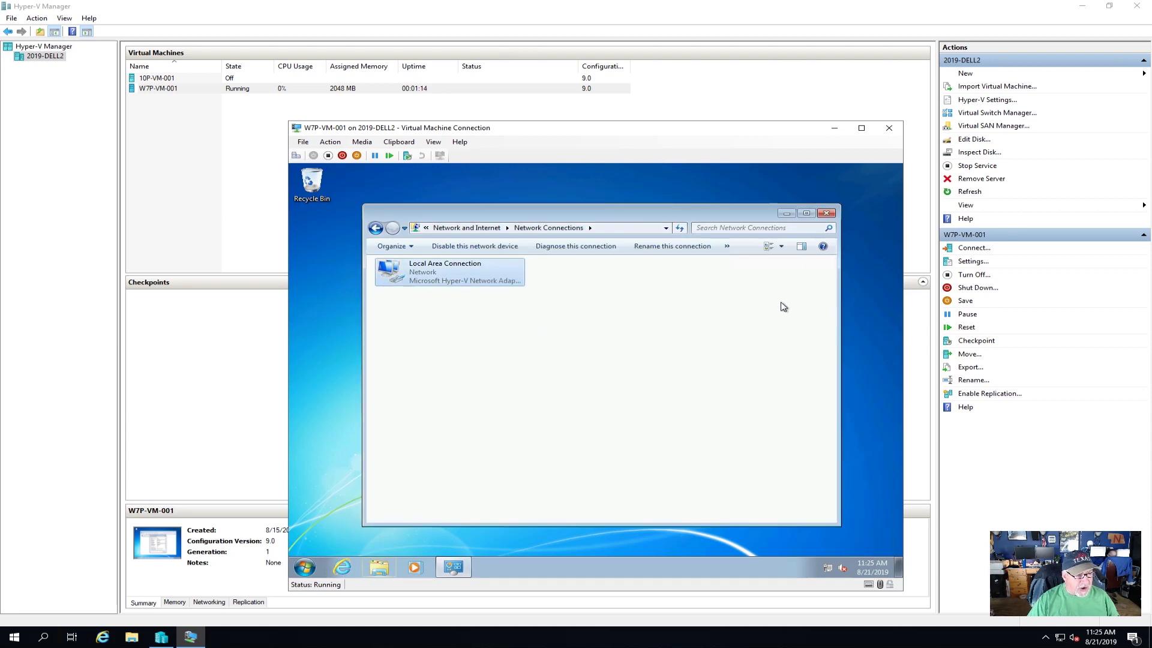
pyautogui.click(826, 214)
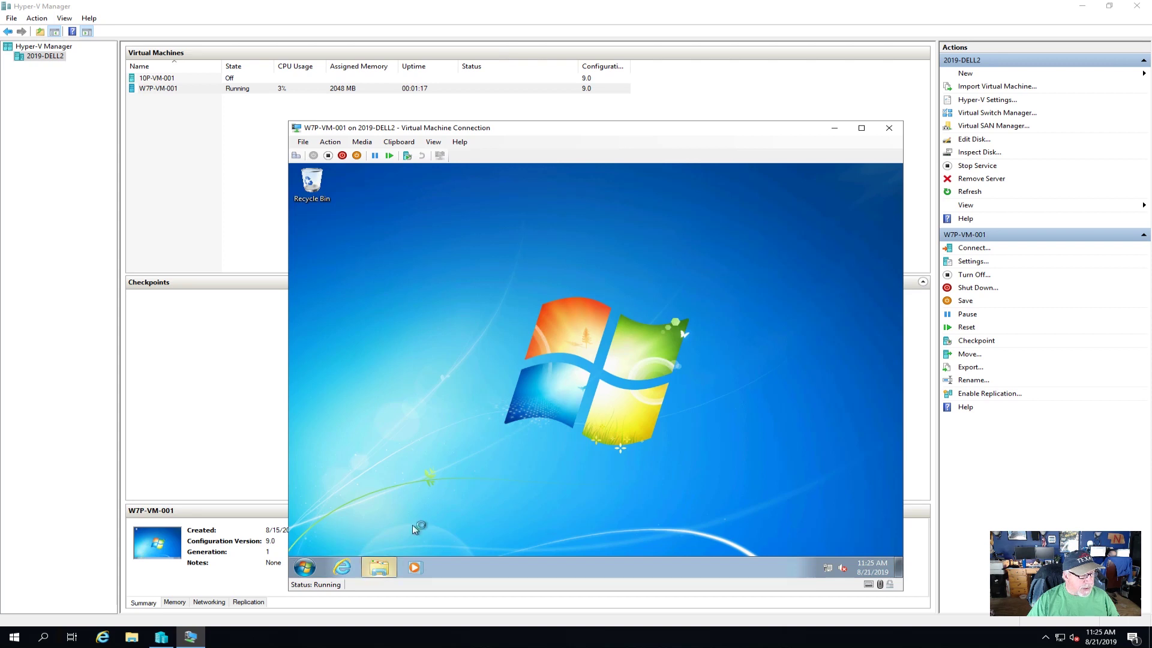
# - Open the VM's system properties from Computer
pyautogui.click(380, 568)
pyautogui.click(406, 390)
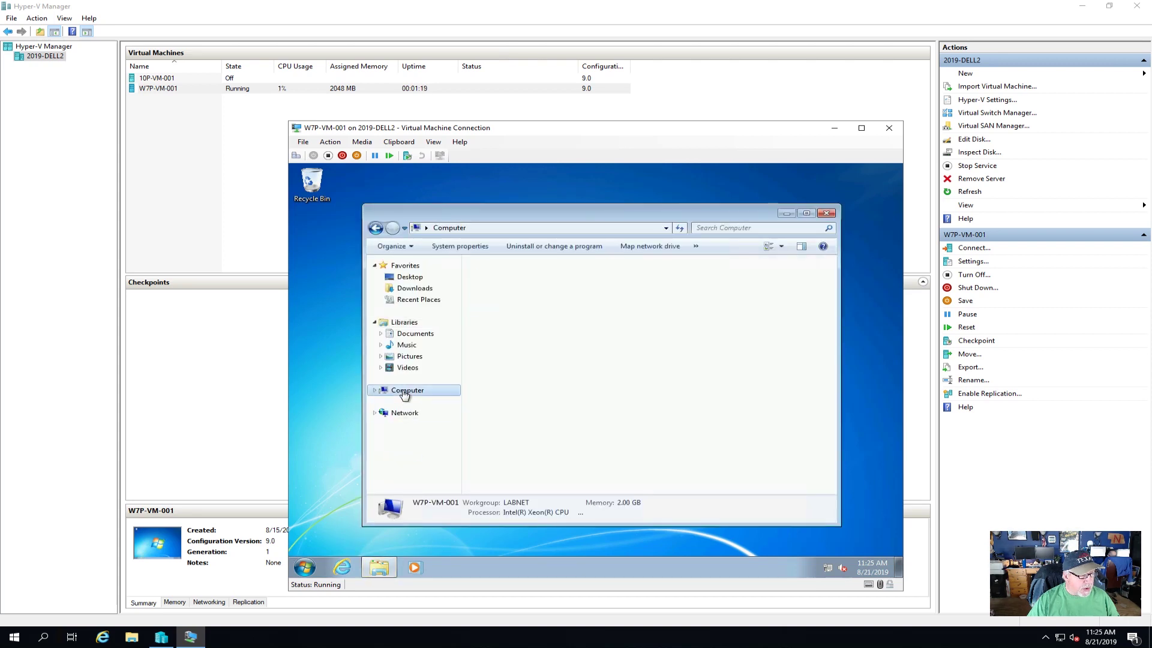
pyautogui.rightClick(407, 391)
pyautogui.click(439, 513)
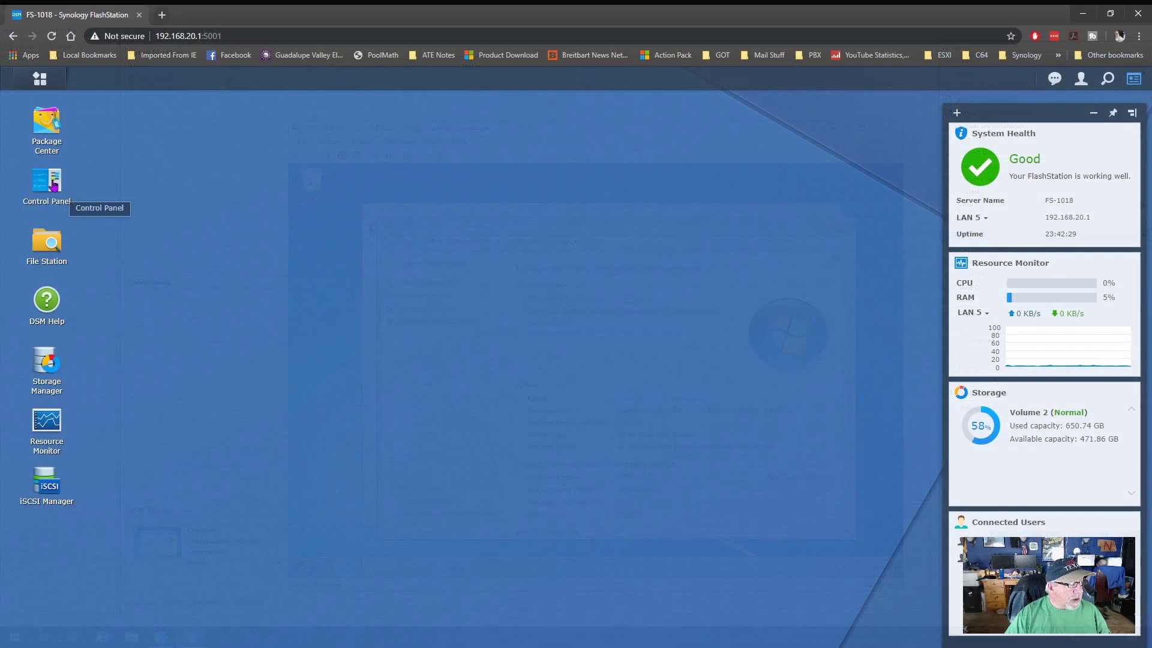
# - View the DHCP Server clients on LAN 5, showing W7P-VM-001 leased 192.168.20.55
pyautogui.click(53, 185)
pyautogui.click(478, 309)
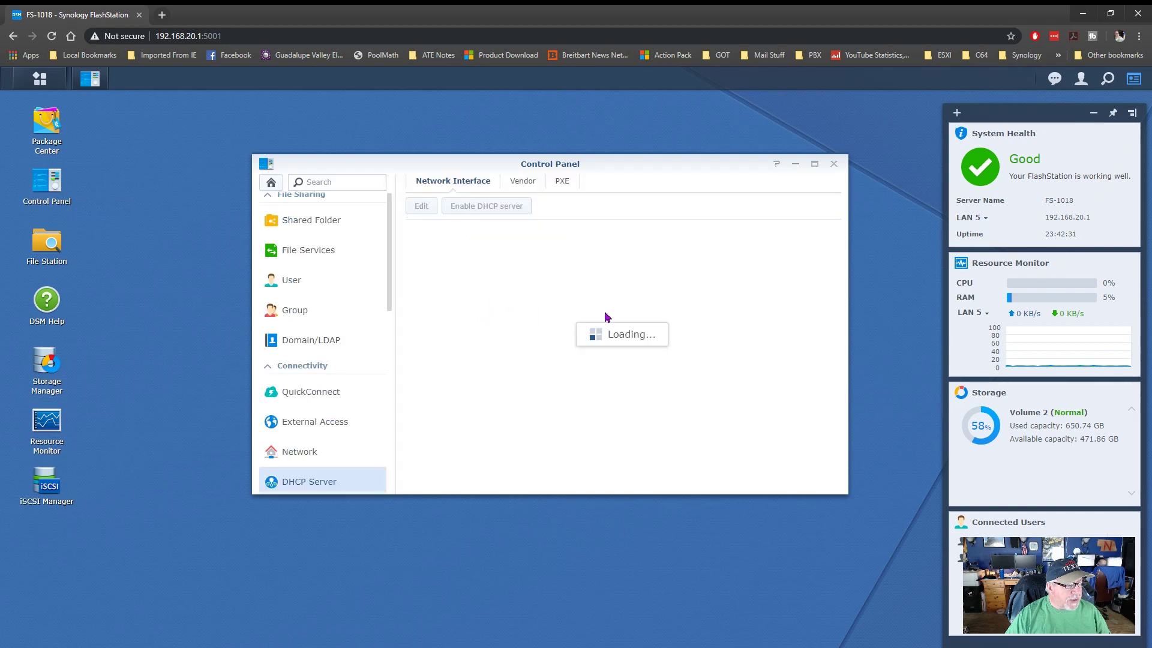
pyautogui.click(480, 361)
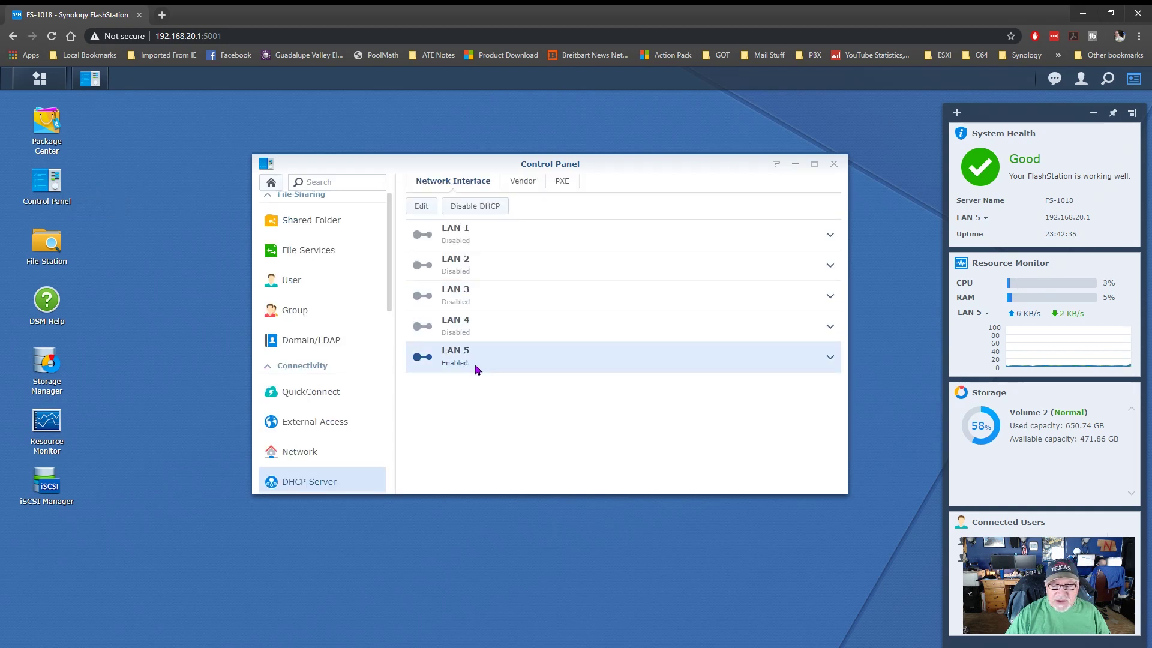
pyautogui.click(422, 206)
pyautogui.click(366, 175)
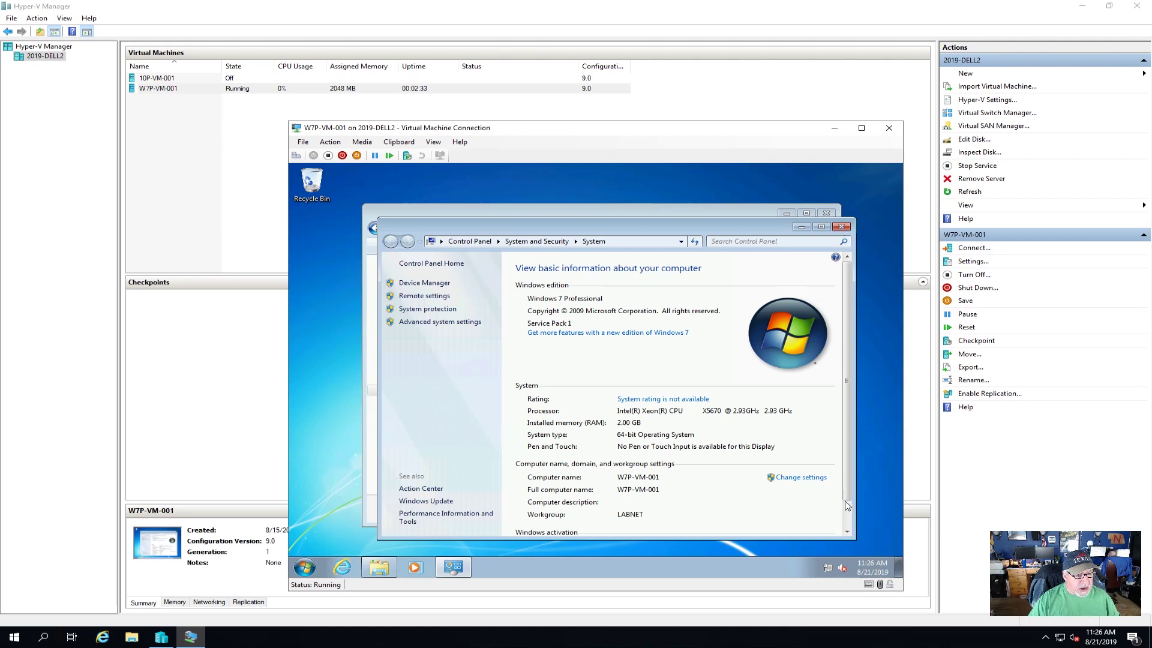
# - Close the VM's System and Computer windows
pyautogui.scroll(-2, 852, 518)
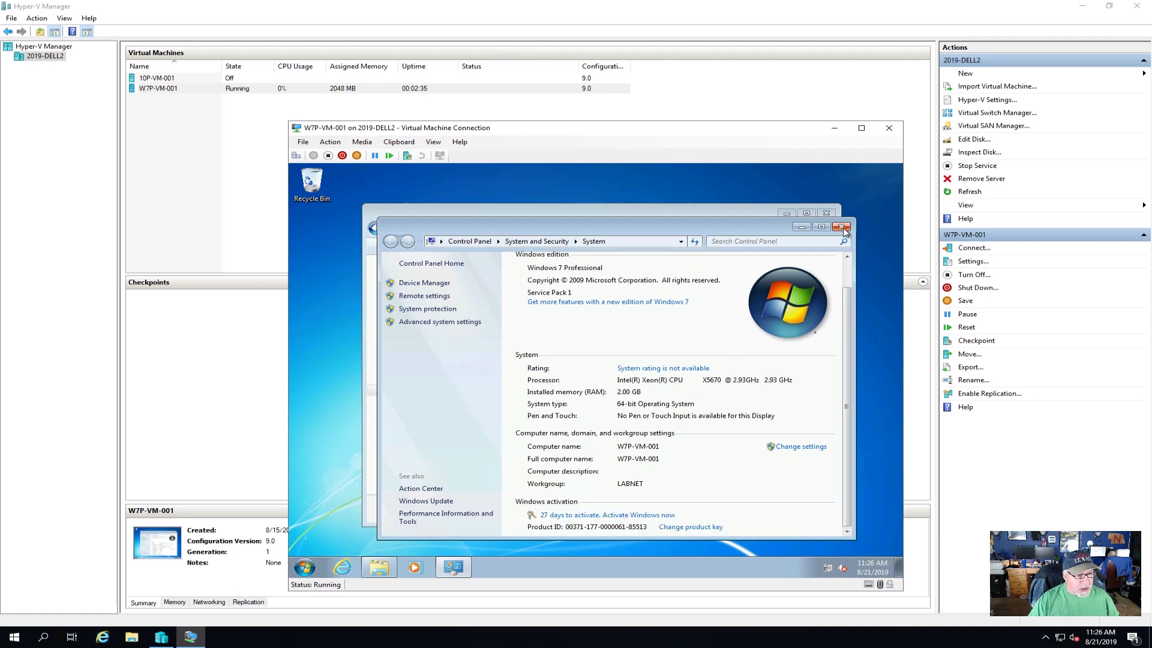
pyautogui.click(841, 226)
pyautogui.click(826, 214)
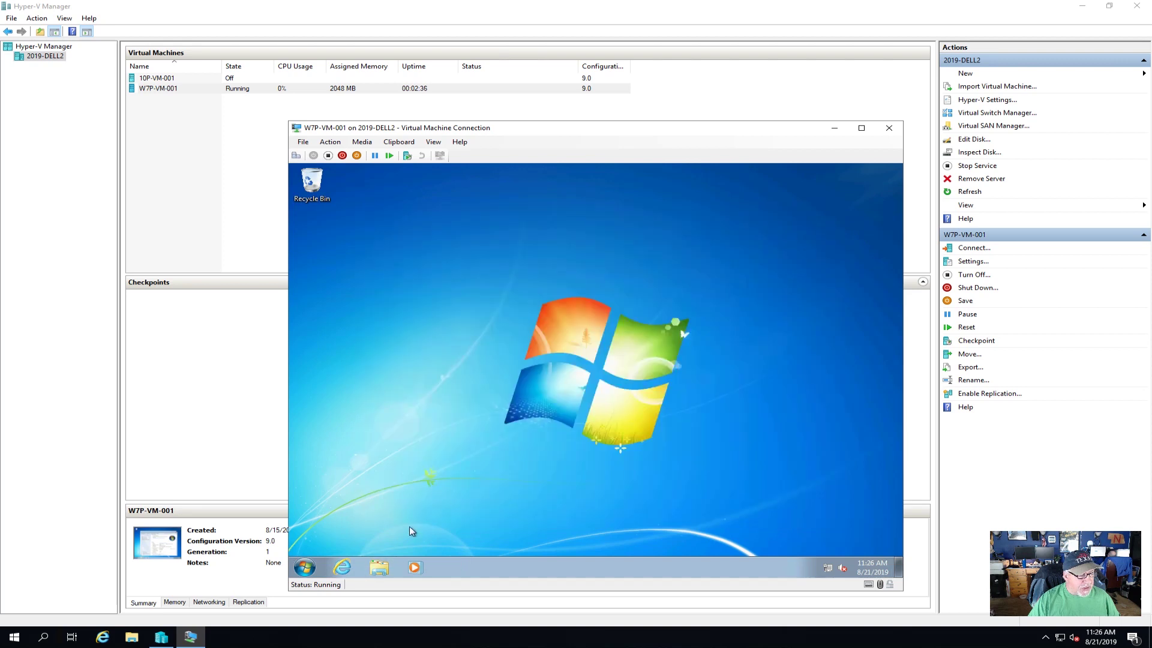
# - Test web access in Internet Explorer by following a link, then close all tabs
pyautogui.click(345, 567)
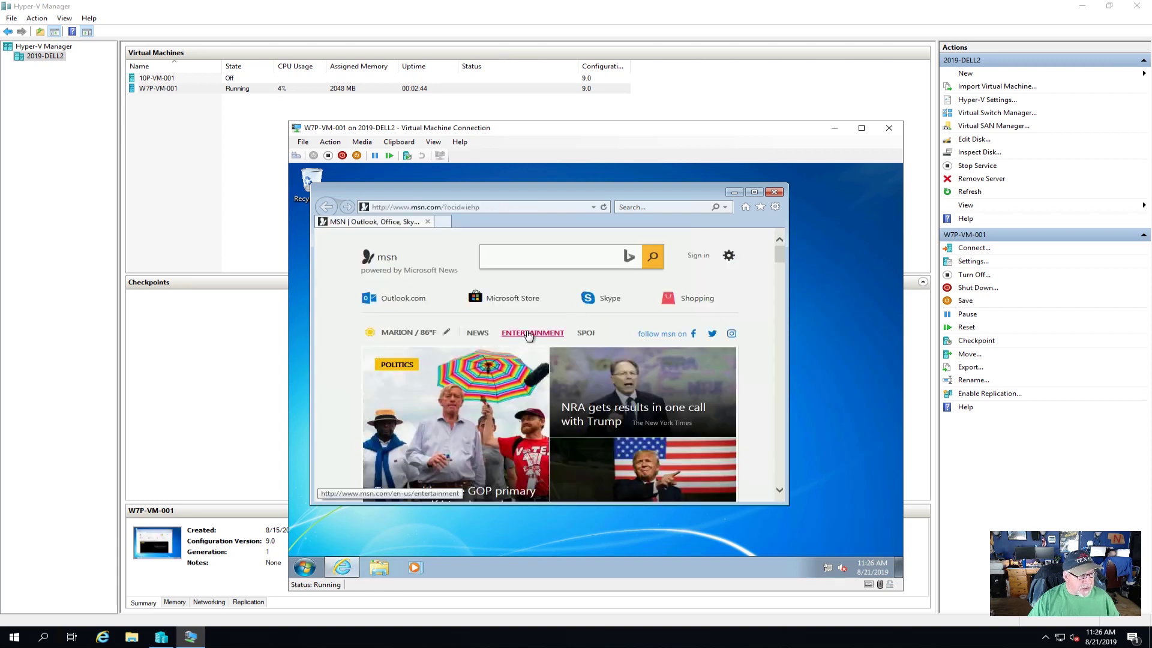
pyautogui.click(530, 413)
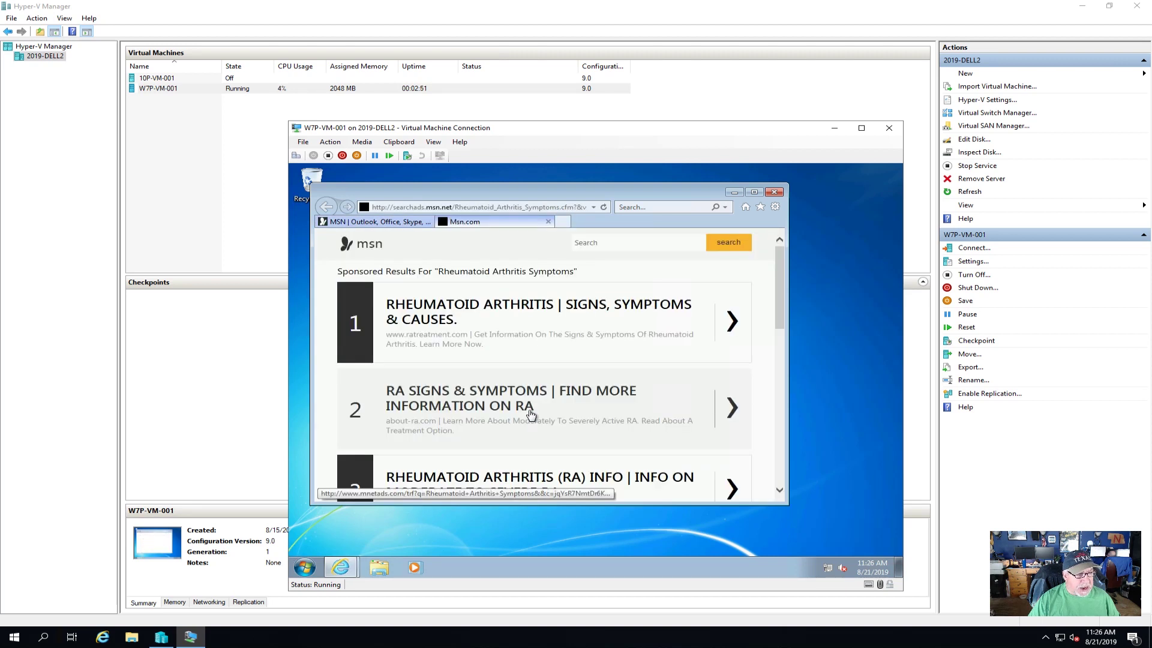
pyautogui.scroll(-5, 531, 414)
pyautogui.scroll(5, 531, 416)
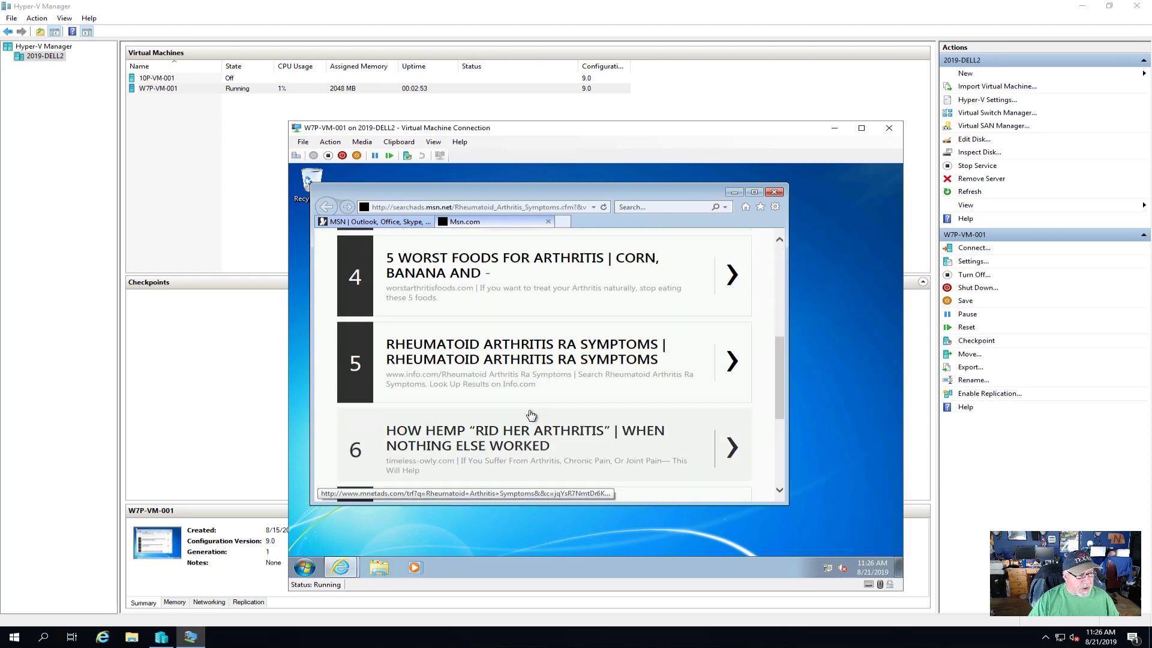
pyautogui.click(774, 192)
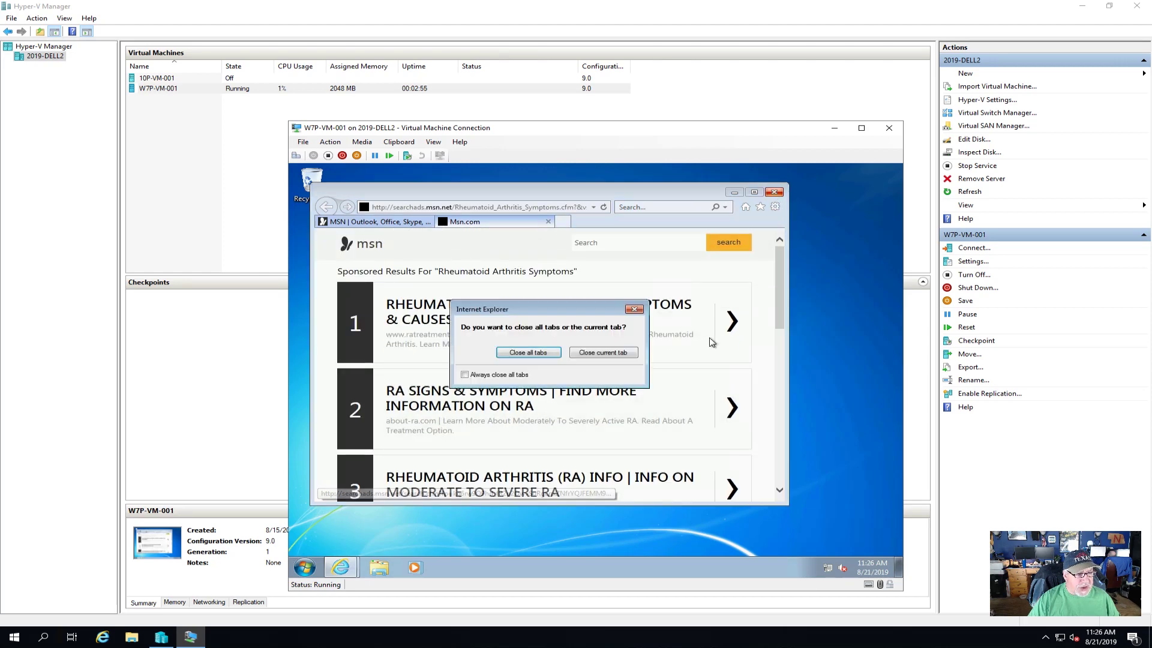
pyautogui.click(544, 353)
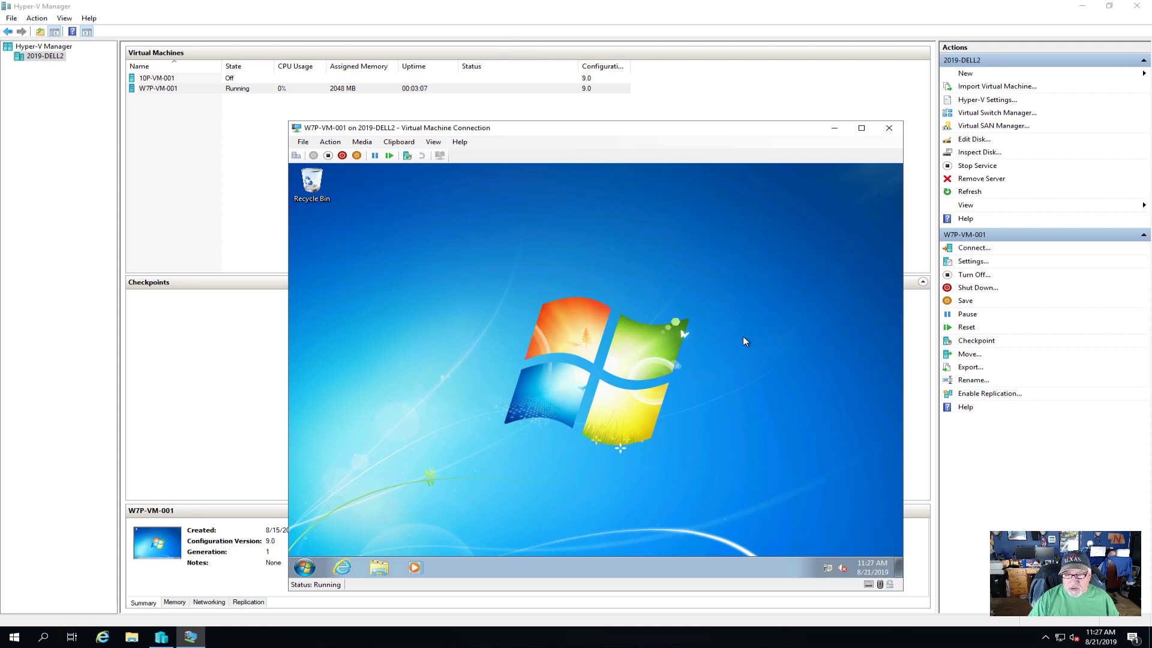
# - Open Computer with Win+E and launch Computer Management from its Manage option
pyautogui.press('super+e')
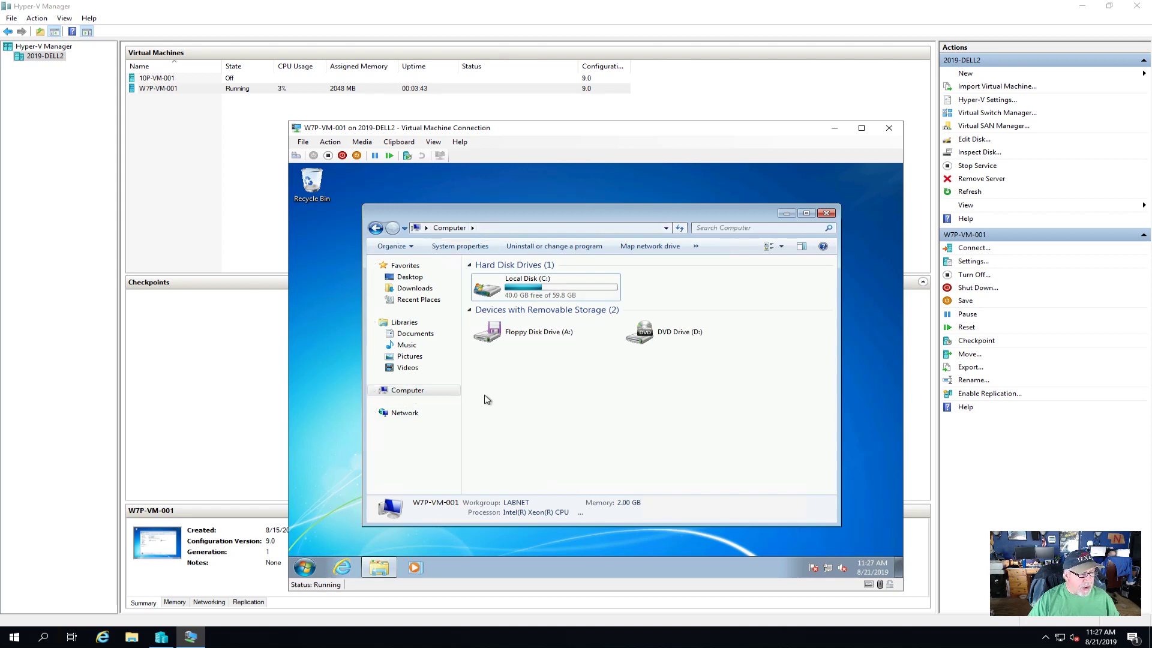
pyautogui.rightClick(406, 391)
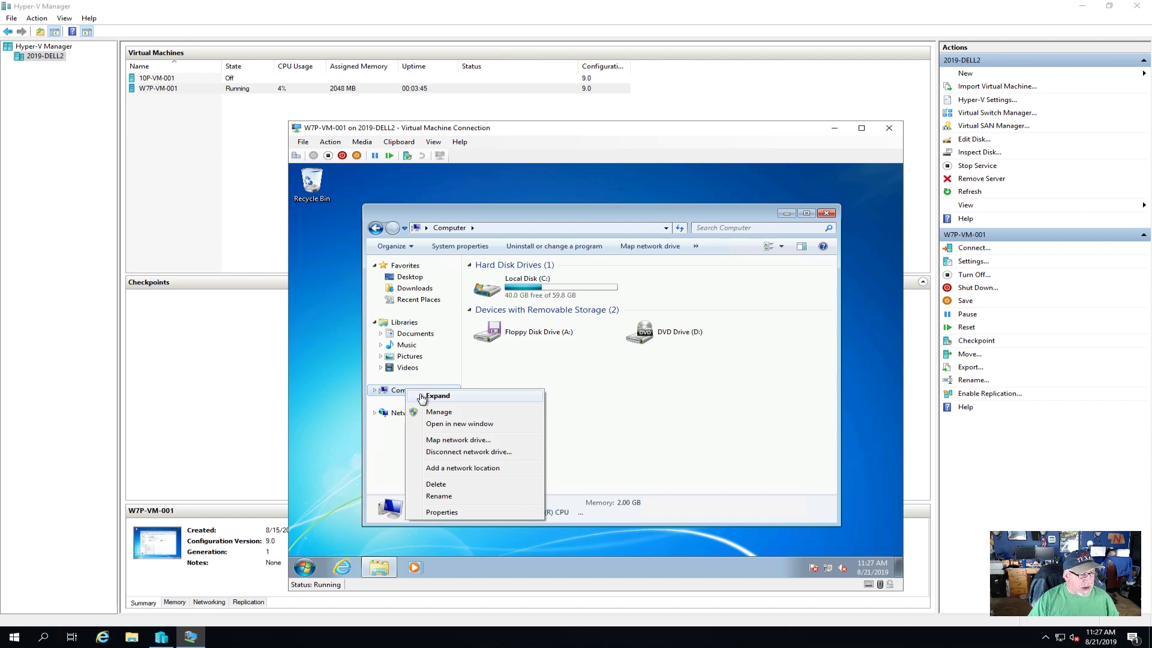
pyautogui.click(436, 412)
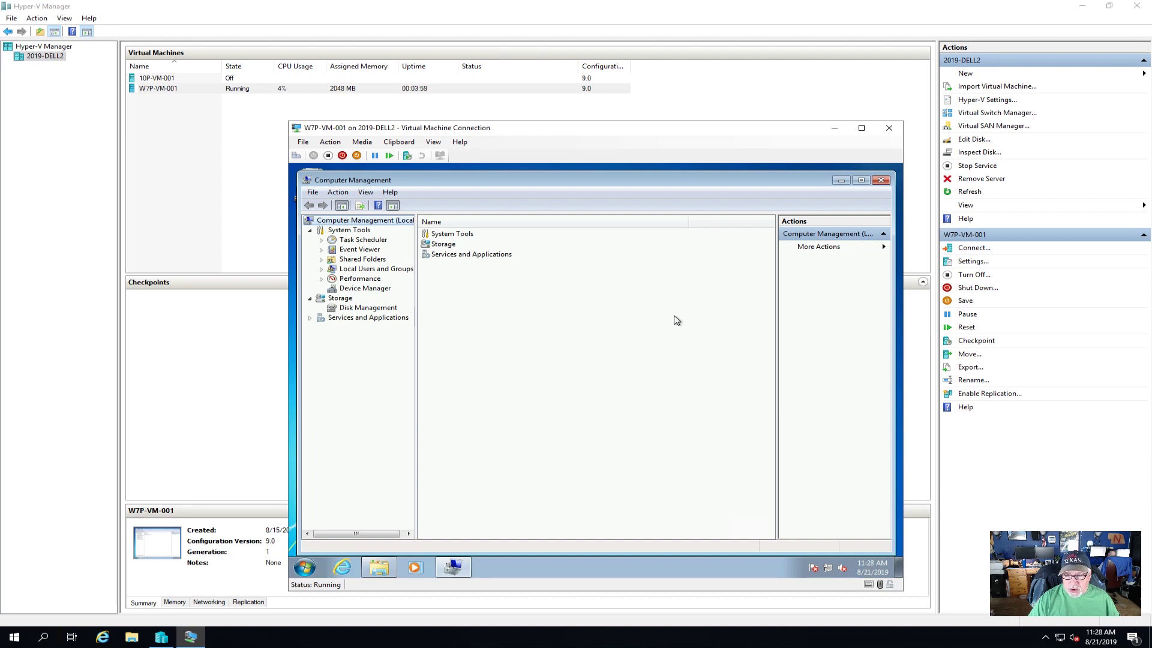
# - Expand Local Users and Groups > Users and open a non-built-in user's Properties
pyautogui.click(358, 260)
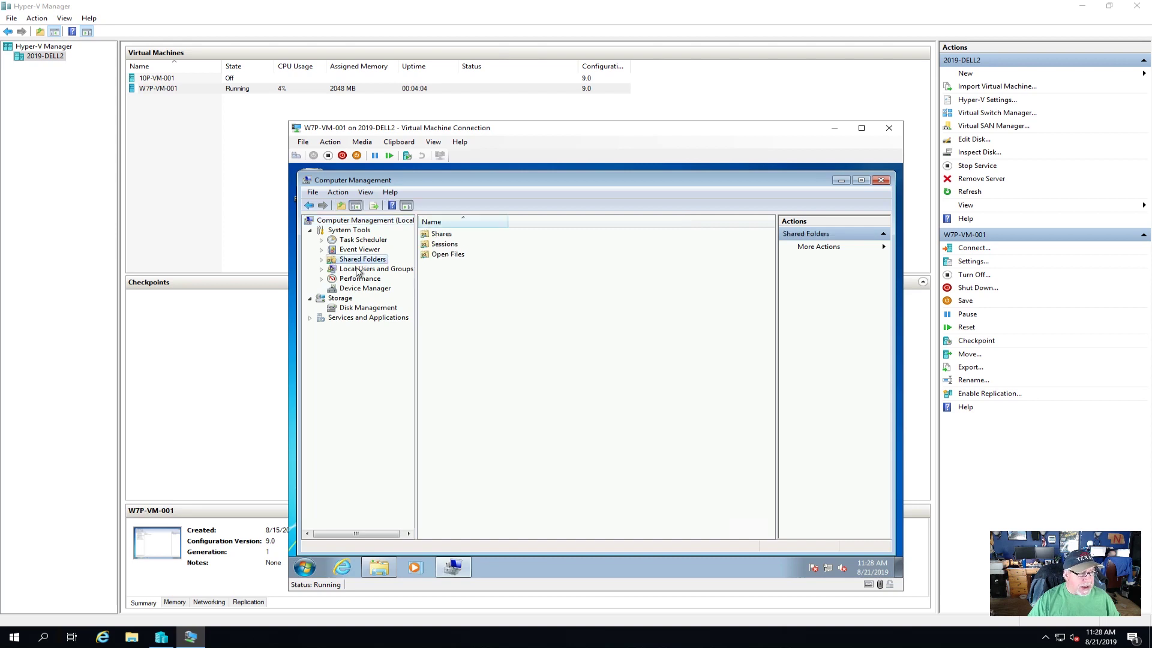
pyautogui.click(360, 270)
pyautogui.click(321, 268)
pyautogui.click(359, 279)
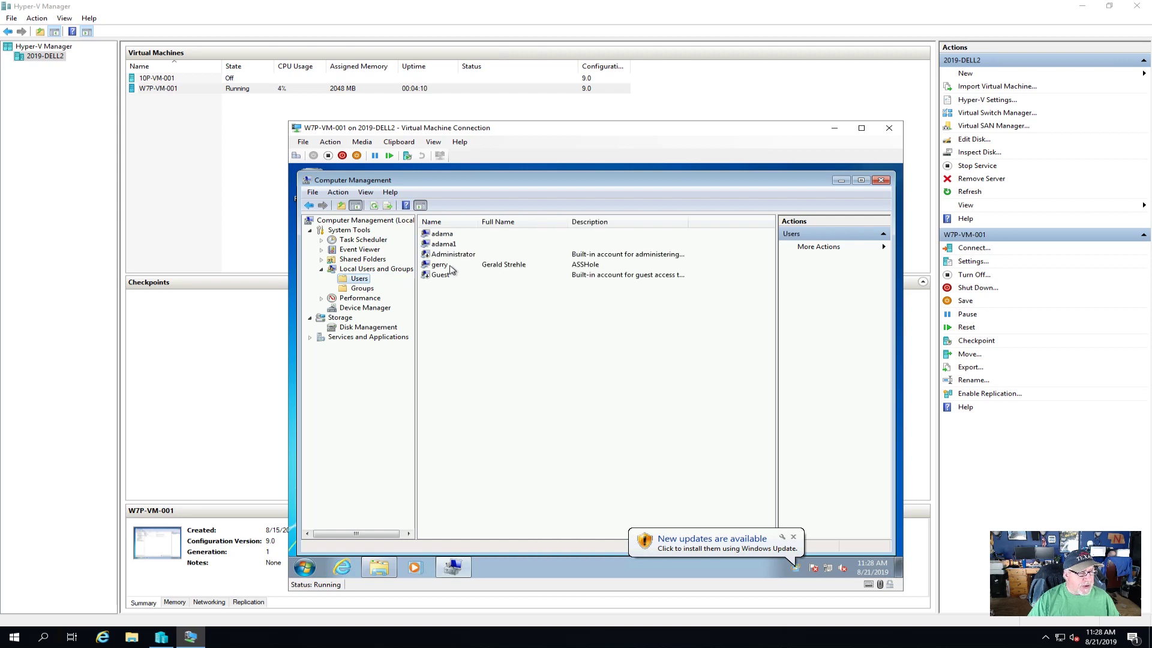
pyautogui.doubleClick(444, 265)
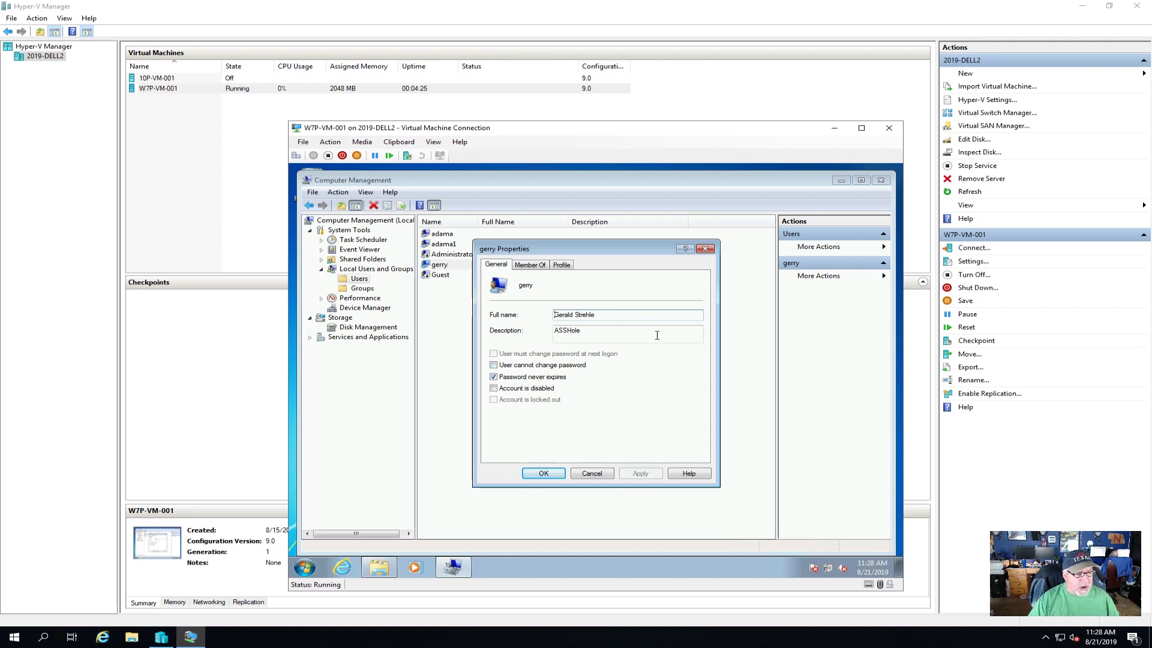
# - Check the user's Member Of groups (Administrators, Users), then close its Properties unchanged
pyautogui.click(530, 266)
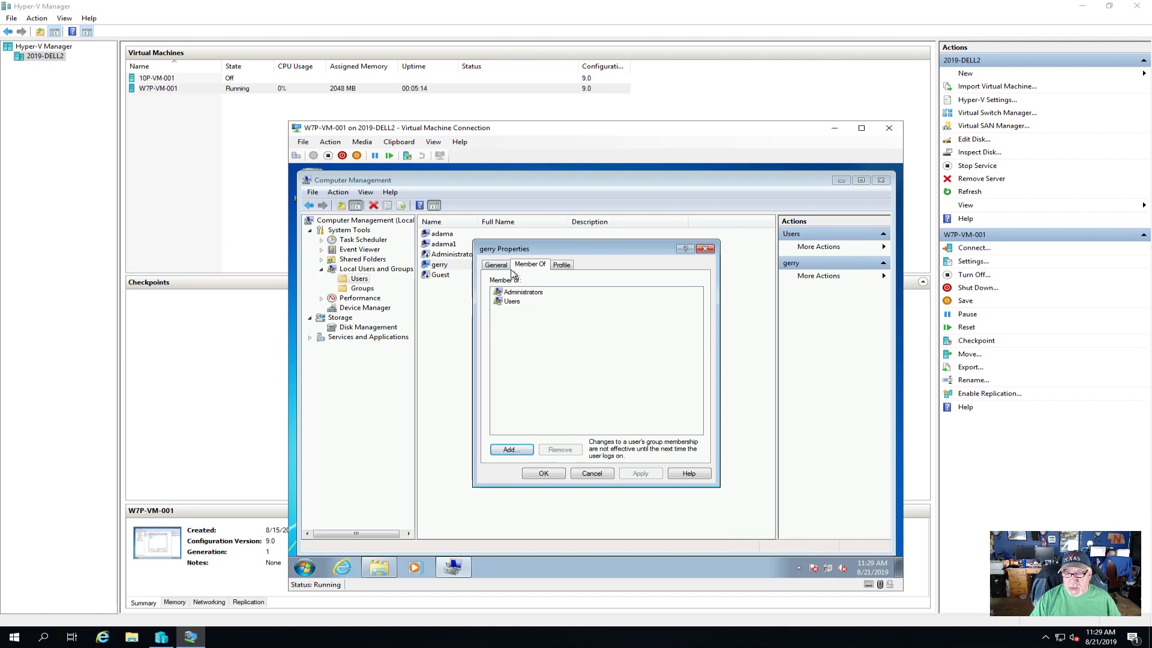
pyautogui.click(500, 266)
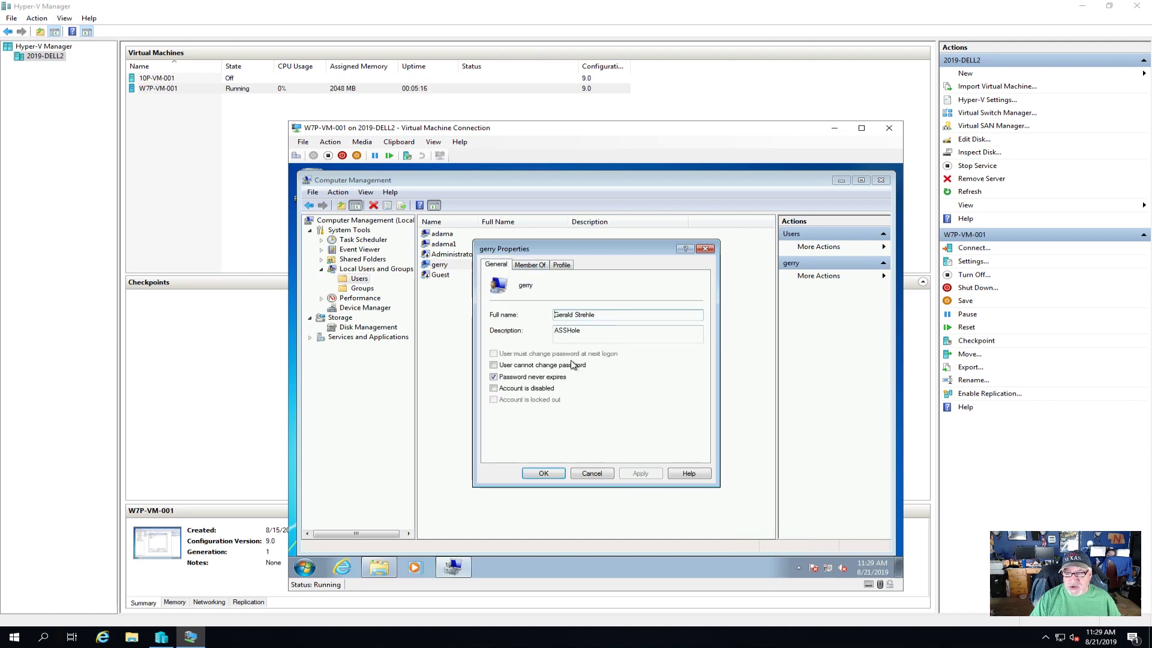
pyautogui.click(602, 472)
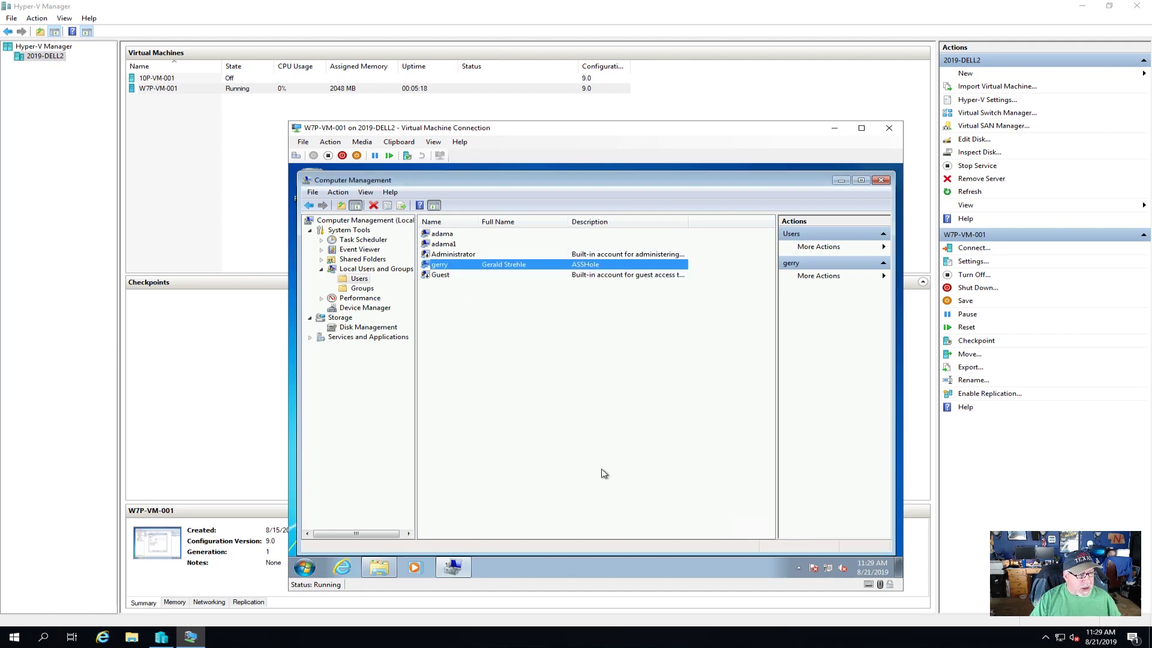
# - Create a new local user with username, full name and password, set to Password never expires
pyautogui.rightClick(469, 344)
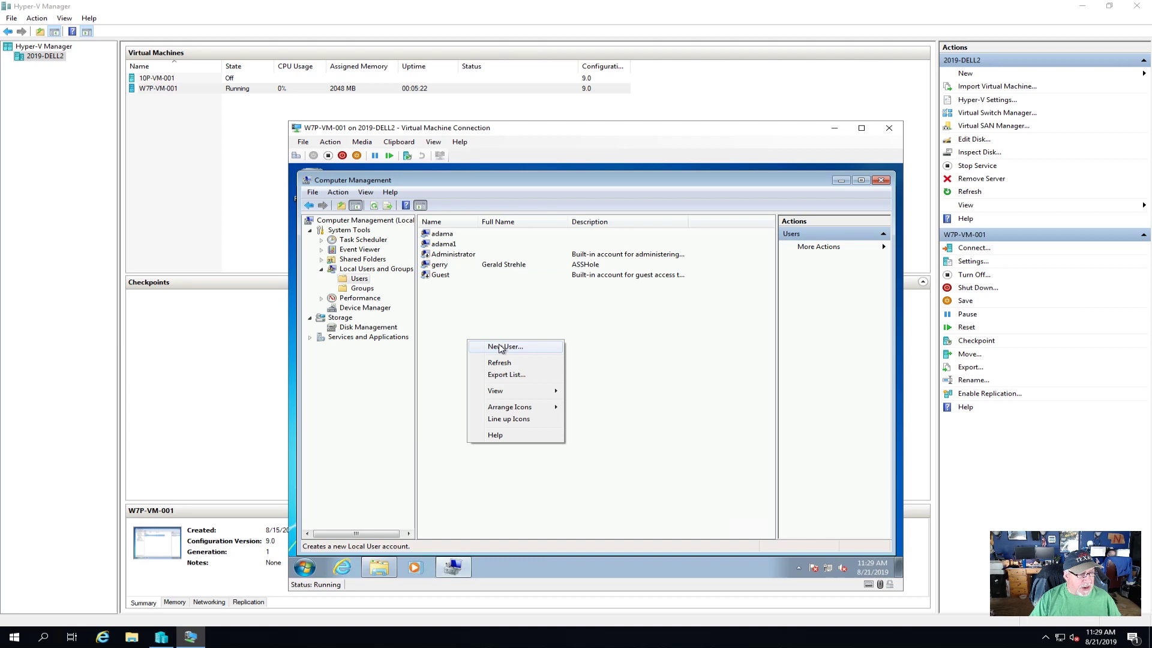
pyautogui.click(498, 348)
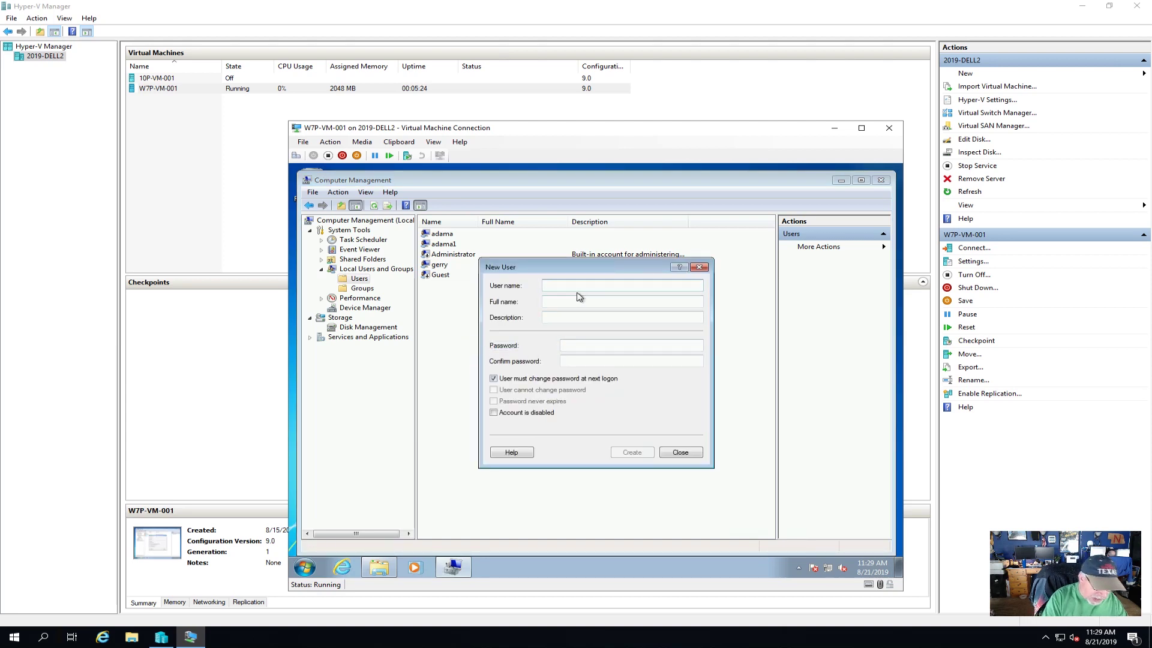
pyautogui.write('joe')
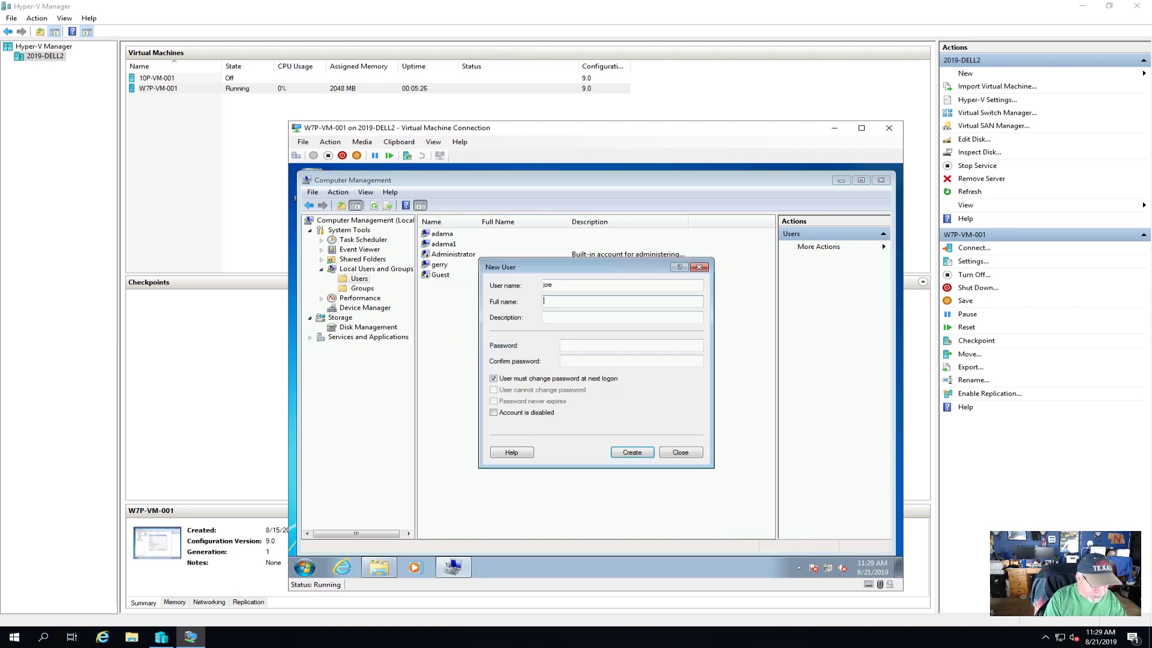
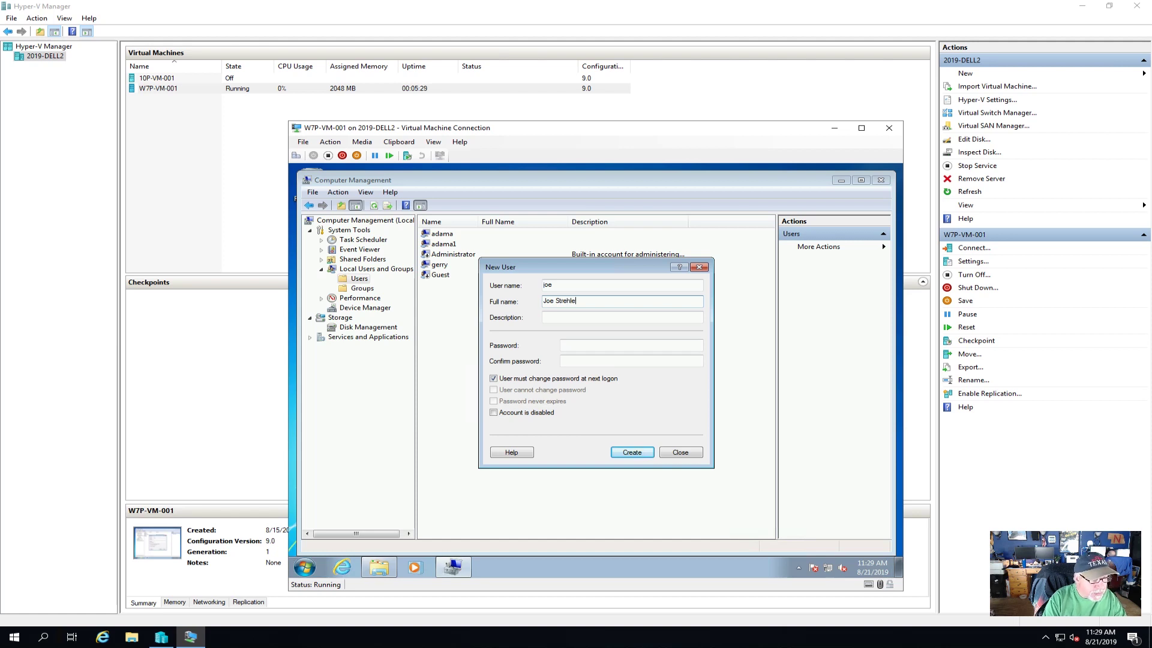
pyautogui.press('Tab')
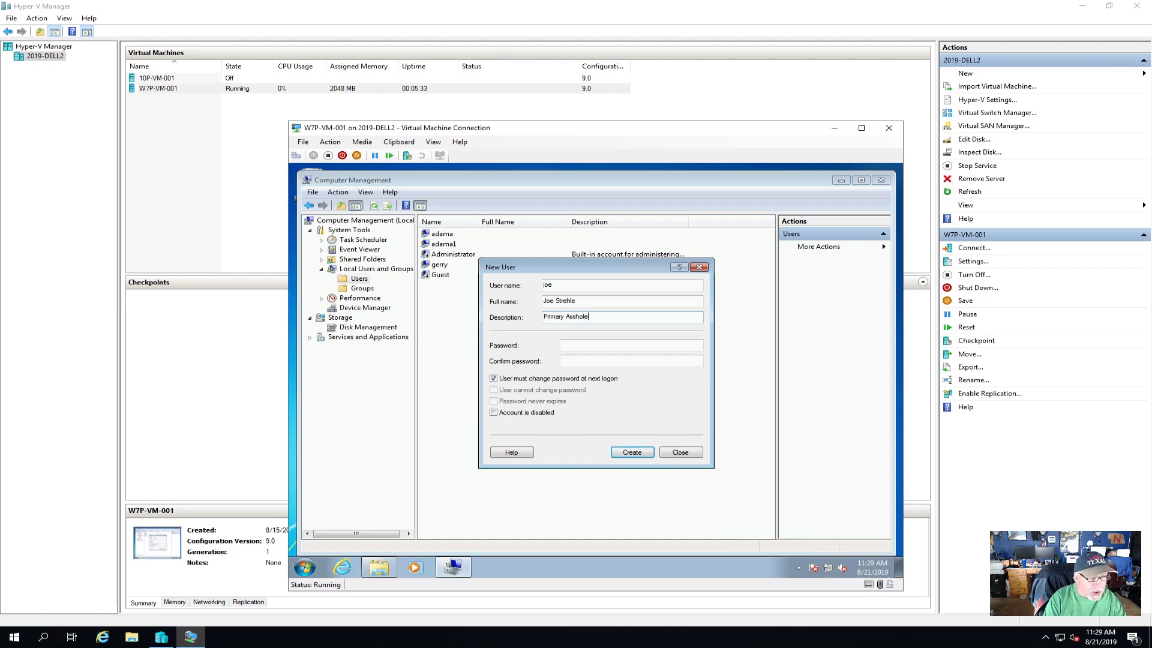
pyautogui.click(587, 346)
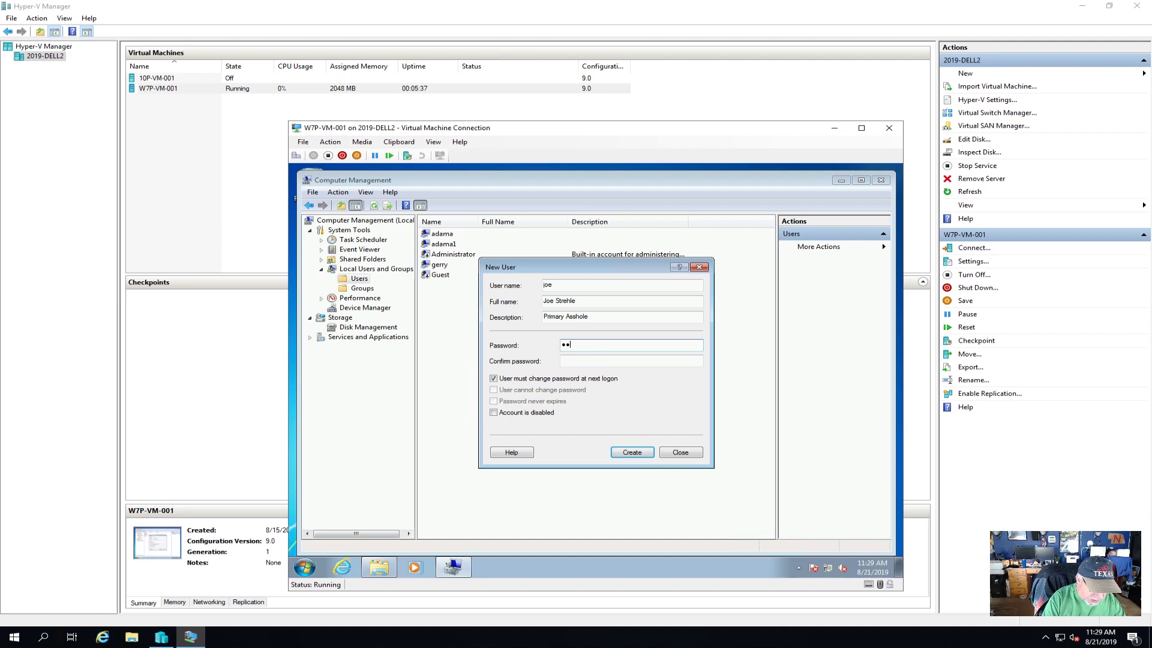
pyautogui.write('d')
pyautogui.press('Tab')
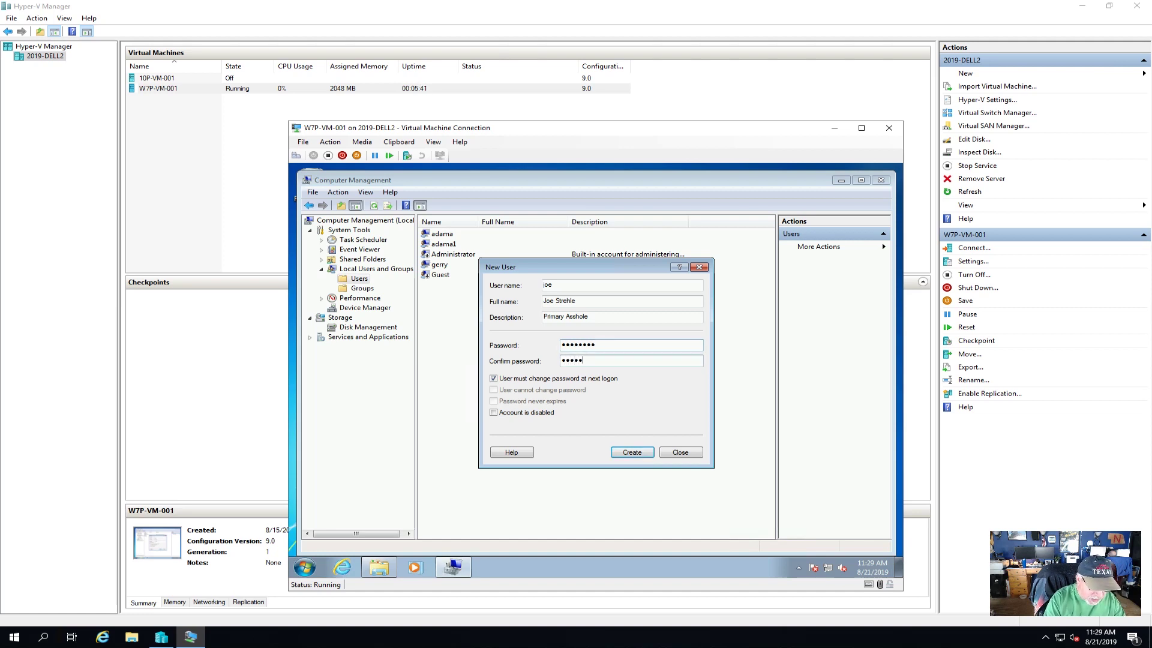
pyautogui.click(525, 379)
pyautogui.click(495, 402)
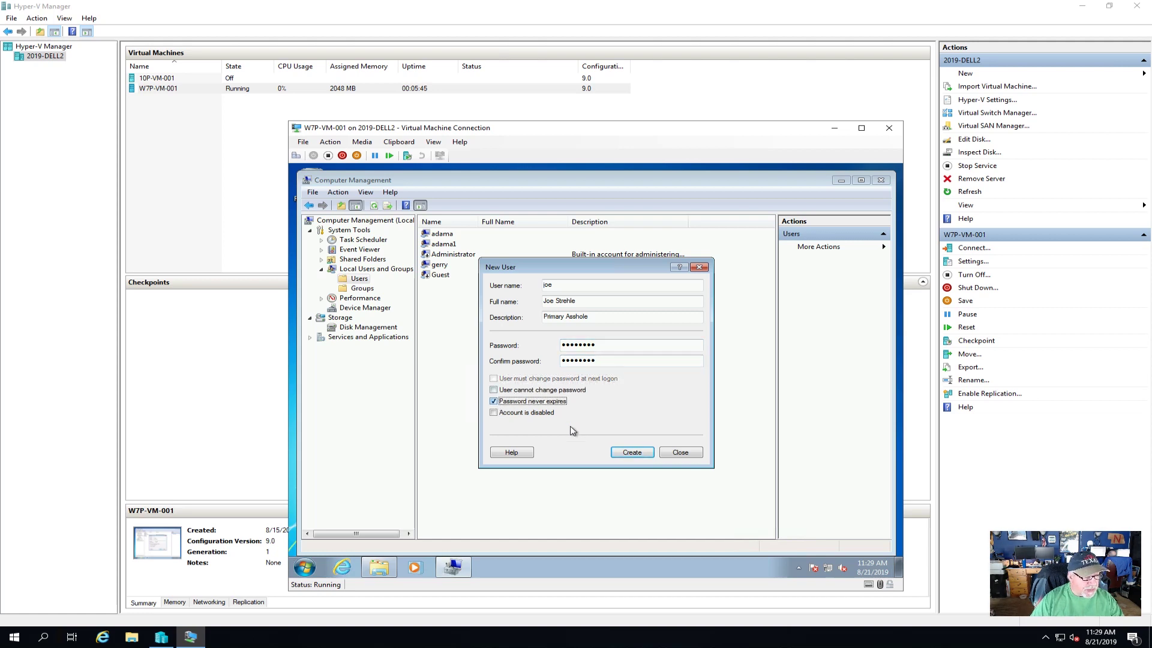
pyautogui.click(632, 452)
pyautogui.click(680, 452)
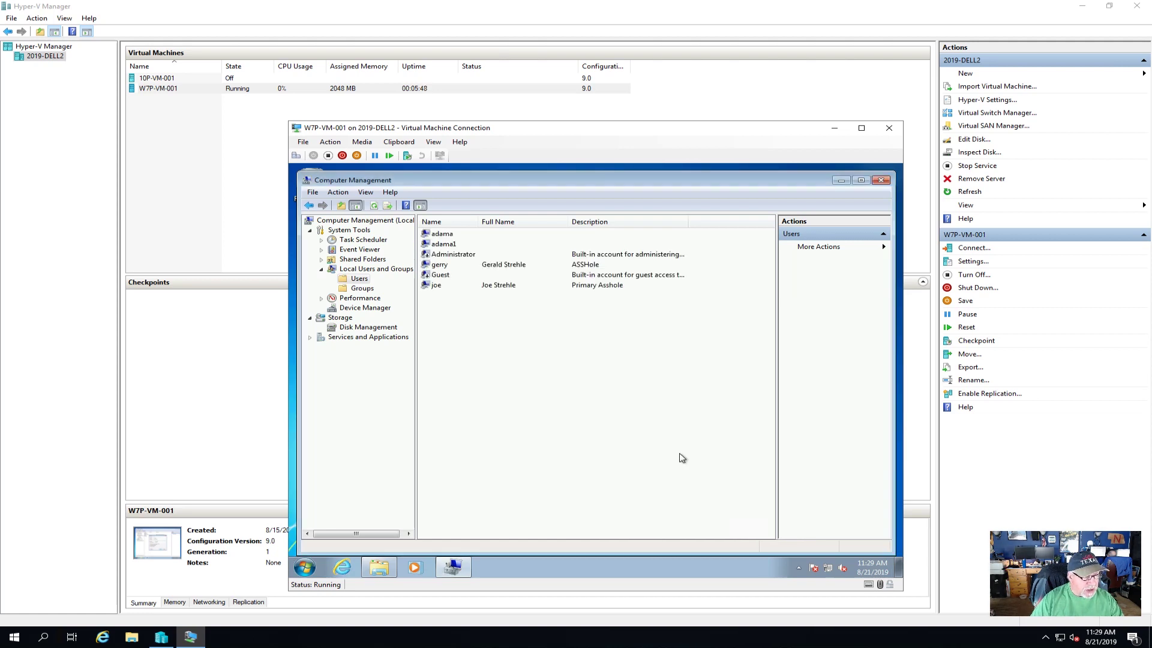
# - Add the new user to the Administrators group and close Computer Management
pyautogui.click(503, 286)
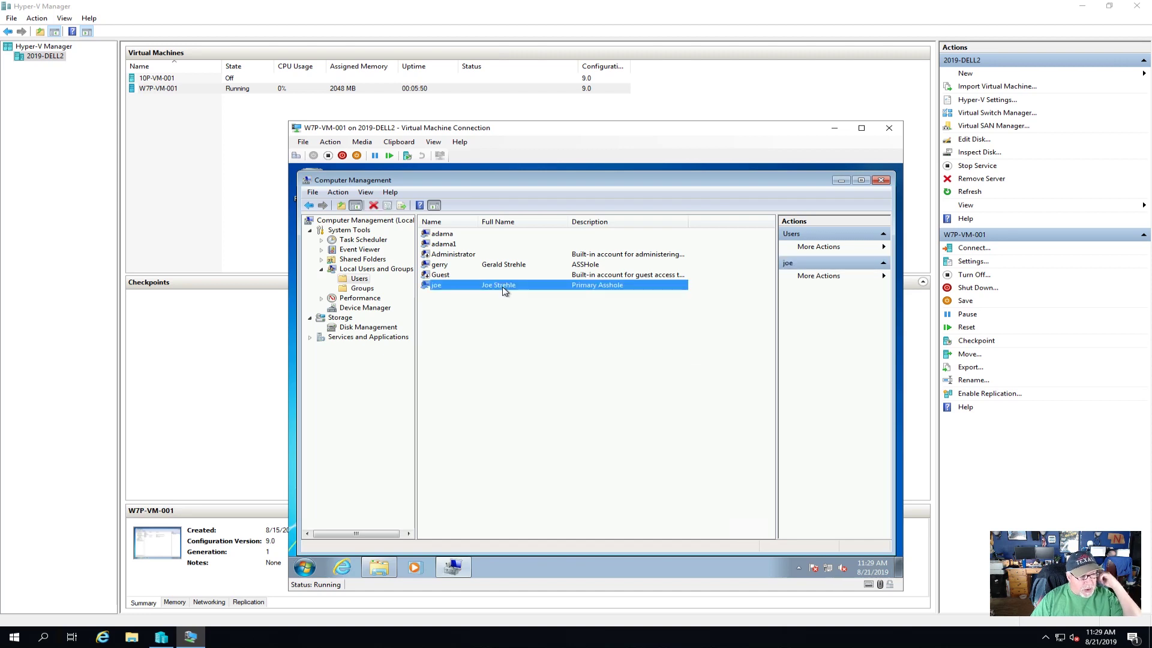
pyautogui.doubleClick(504, 290)
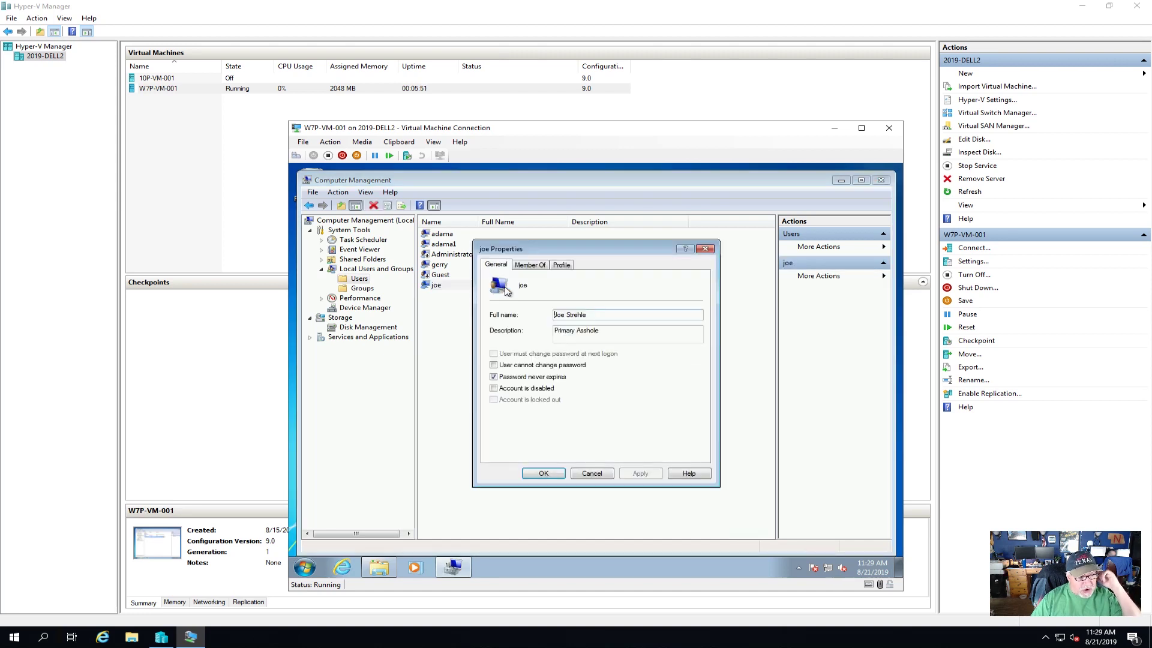
pyautogui.click(532, 267)
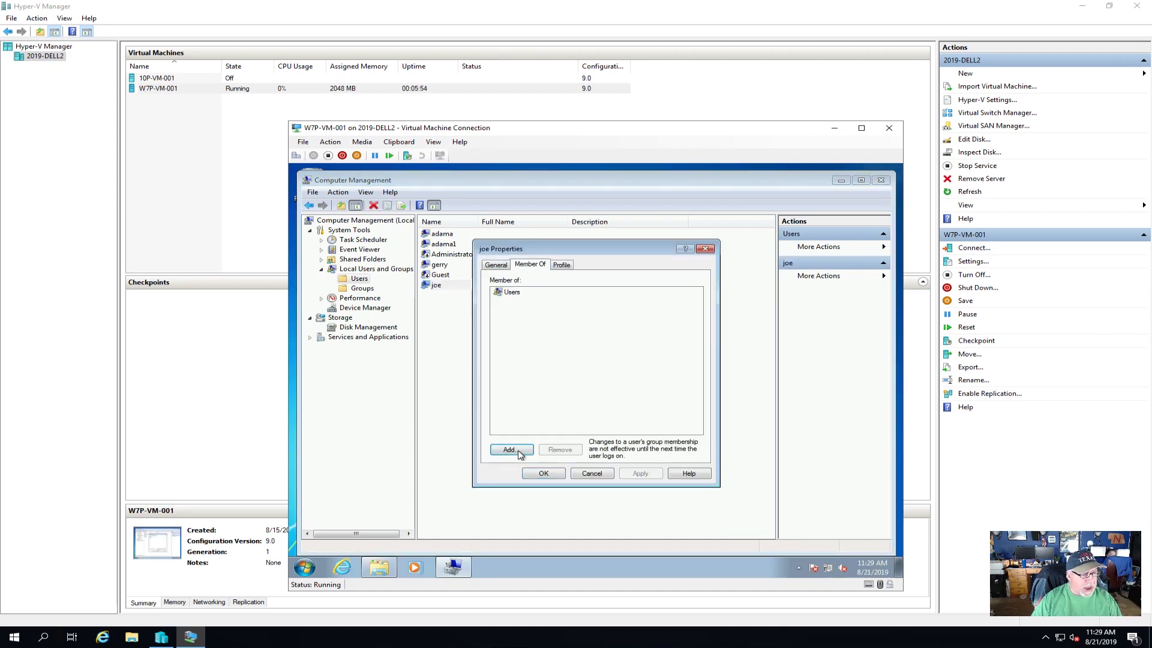
pyautogui.press('Return')
pyautogui.write('administrators')
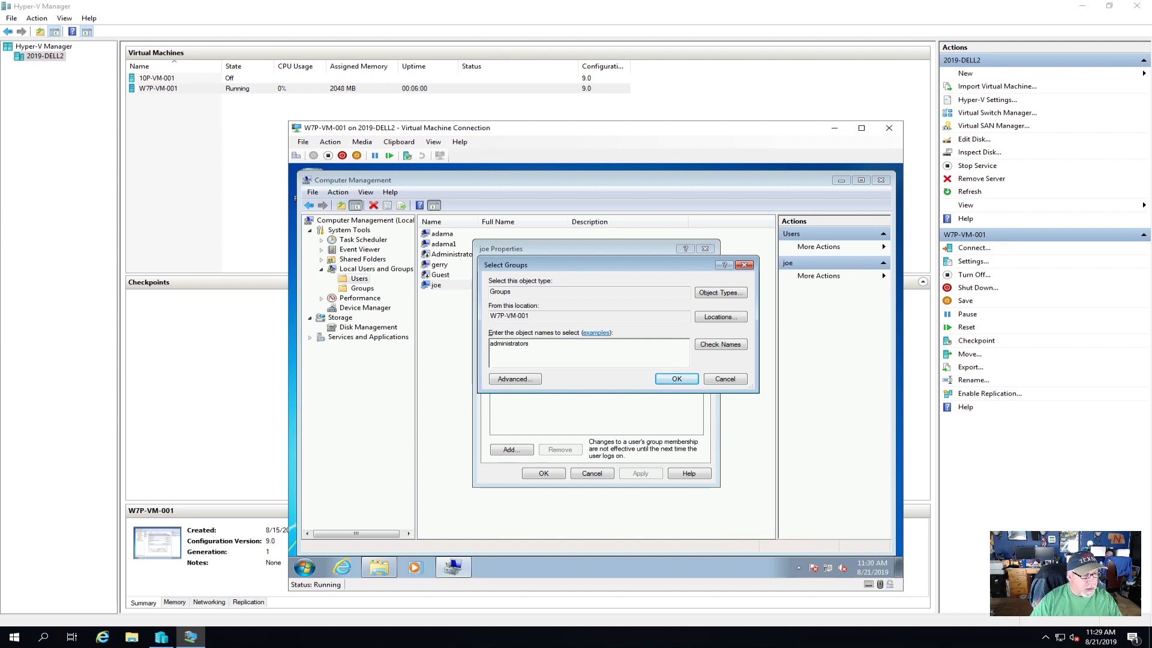
pyautogui.click(720, 345)
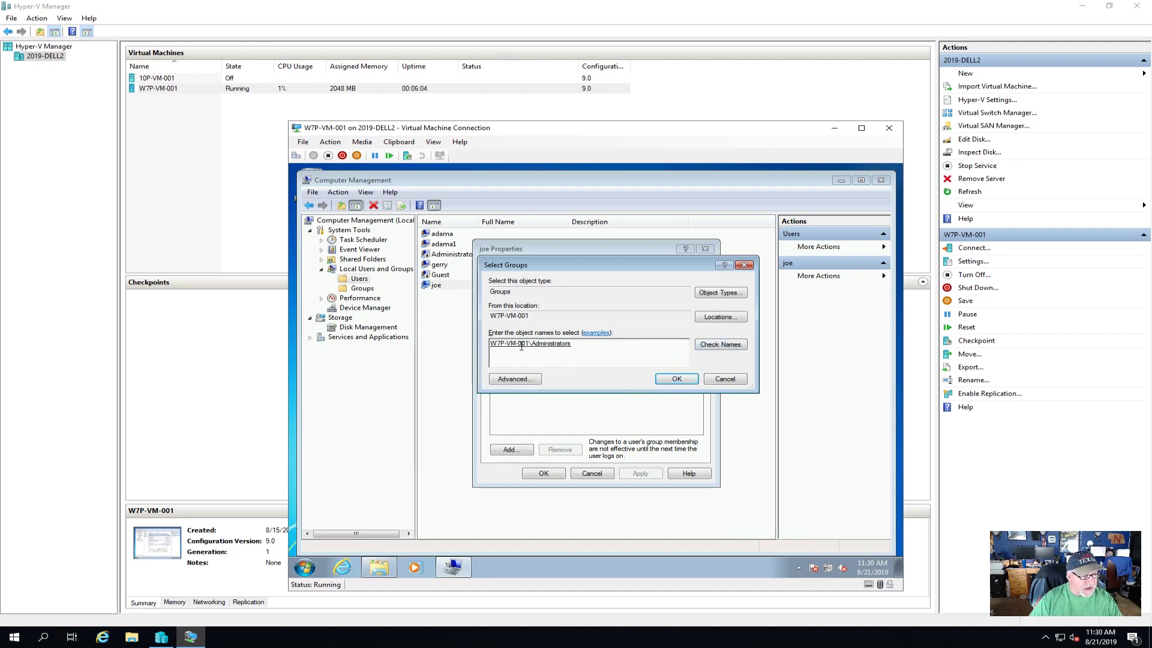
pyautogui.click(676, 378)
pyautogui.click(641, 474)
pyautogui.click(545, 474)
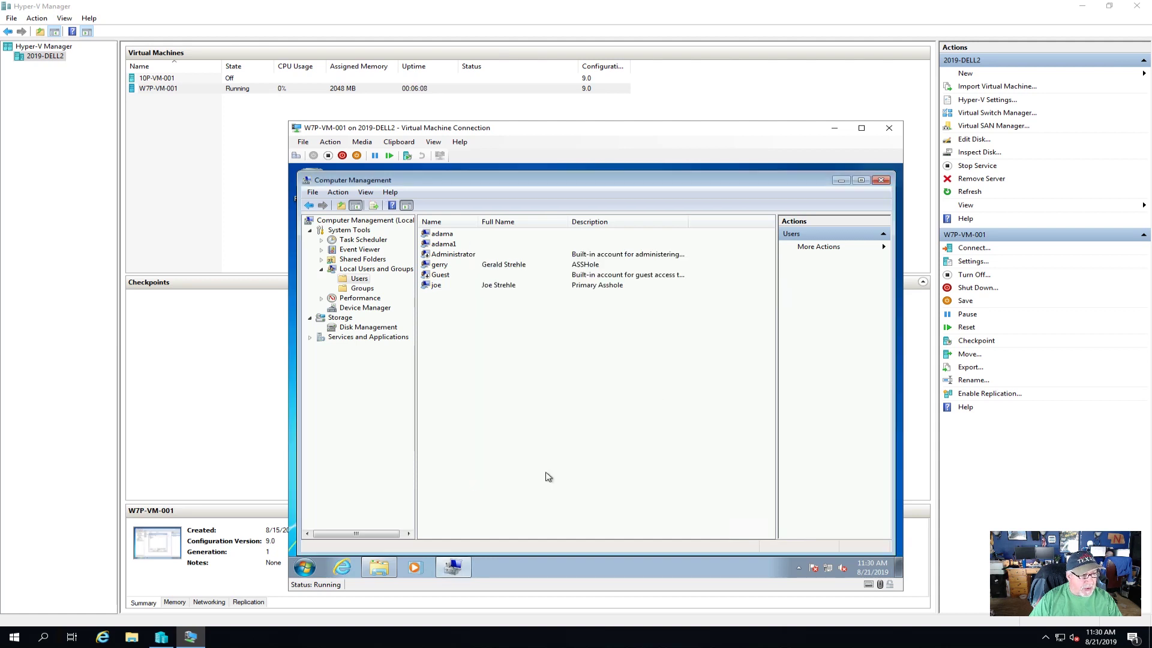
pyautogui.click(881, 182)
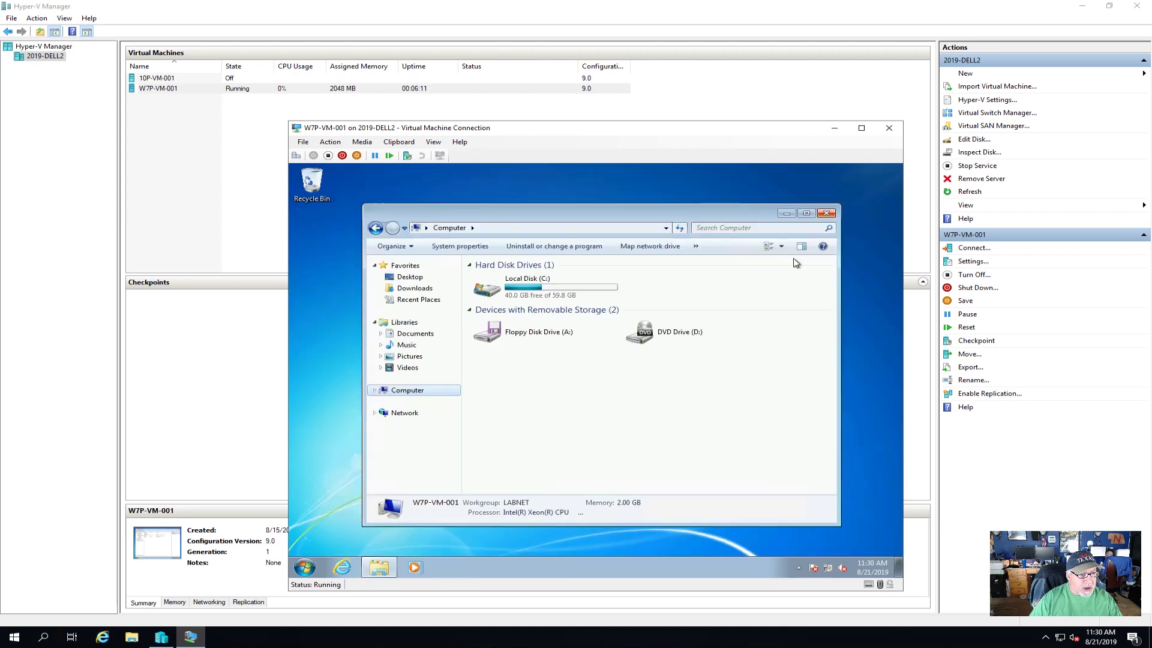
# - Log off and sign back in as the other local user with their password
pyautogui.click(826, 210)
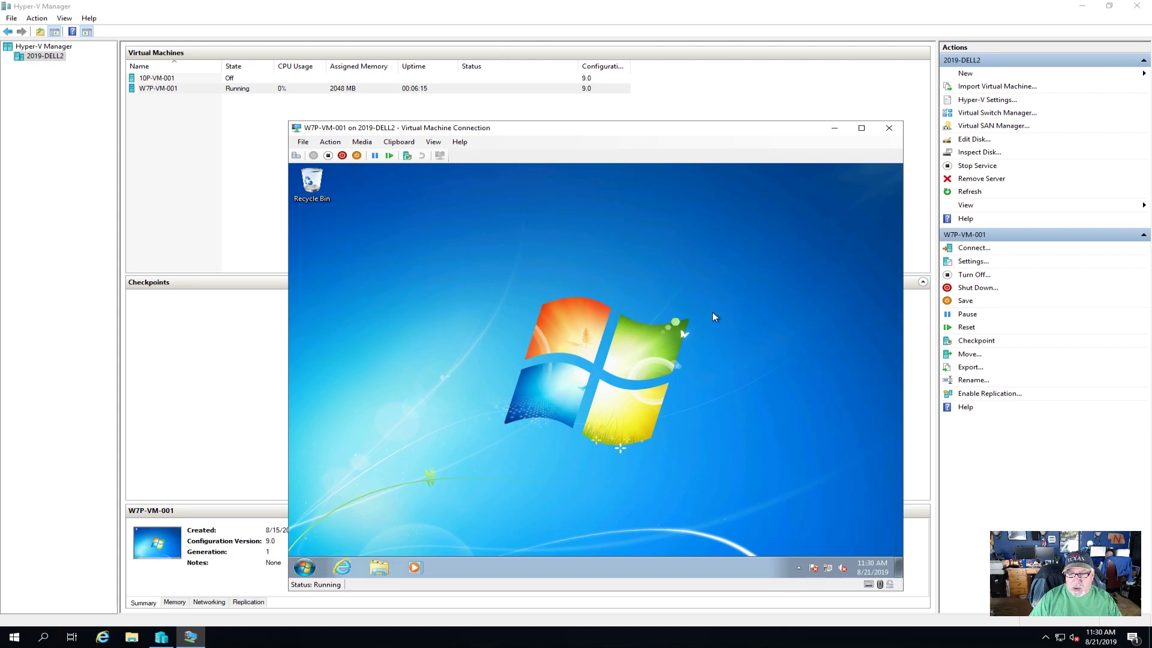
pyautogui.click(305, 567)
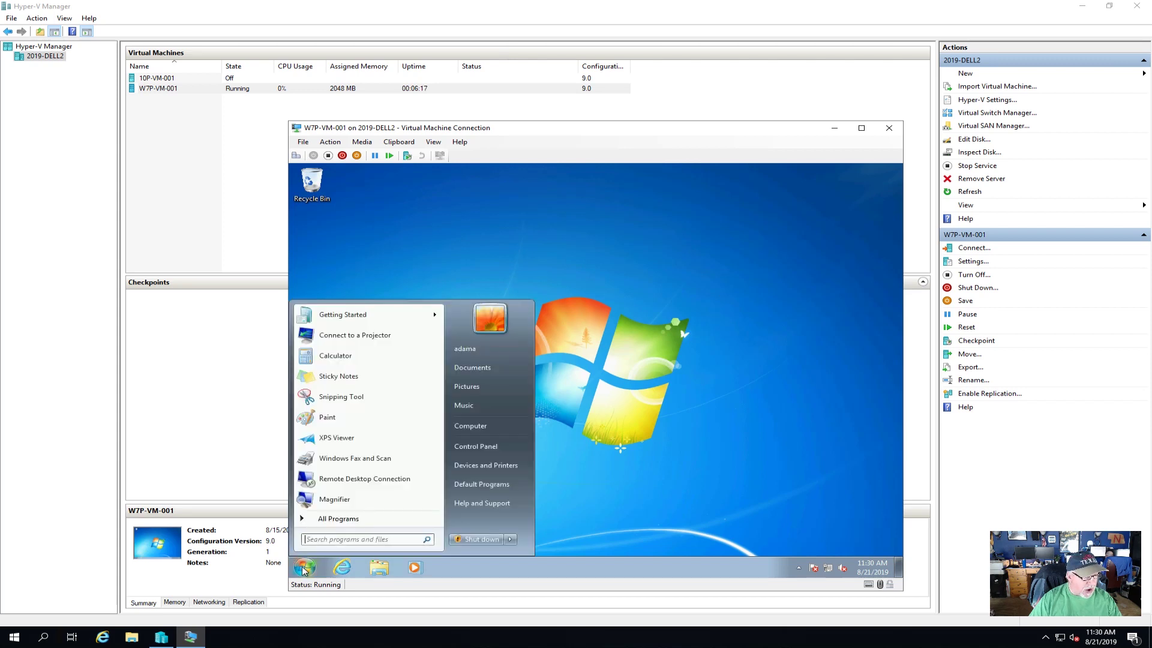
pyautogui.click(510, 542)
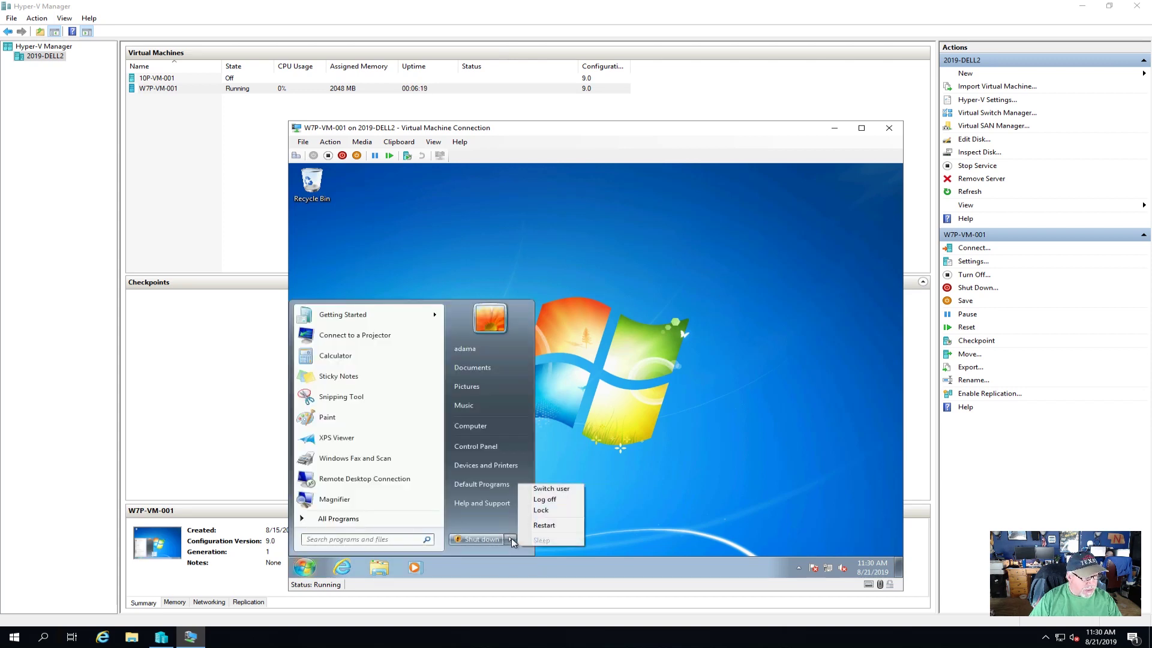
pyautogui.click(552, 498)
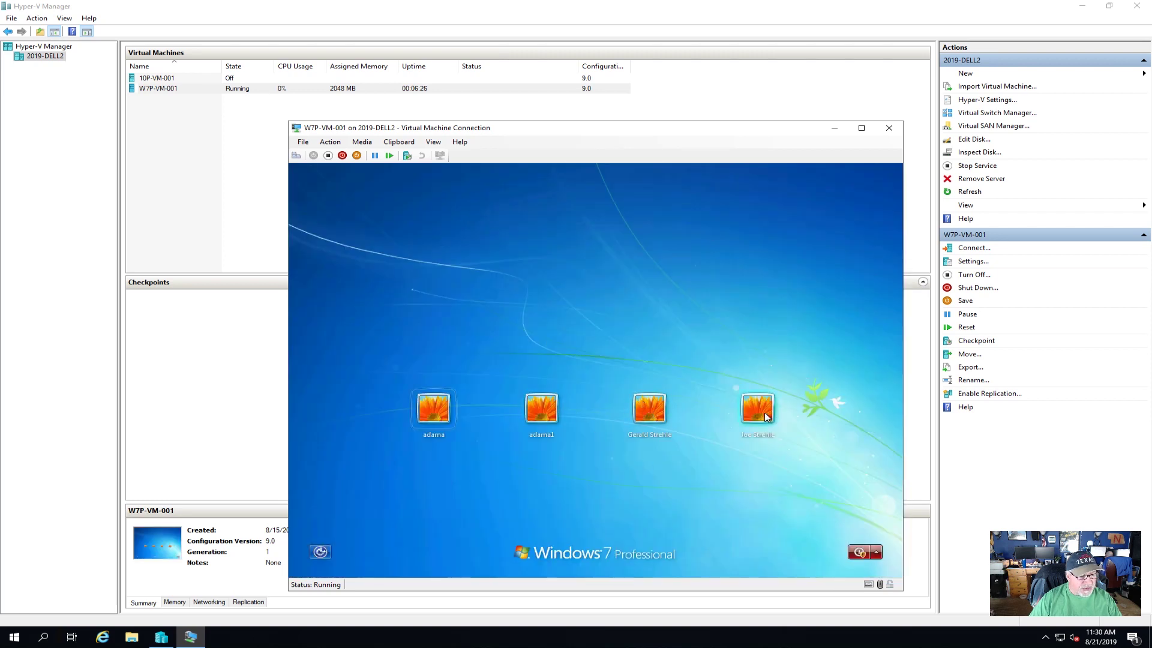
pyautogui.click(652, 412)
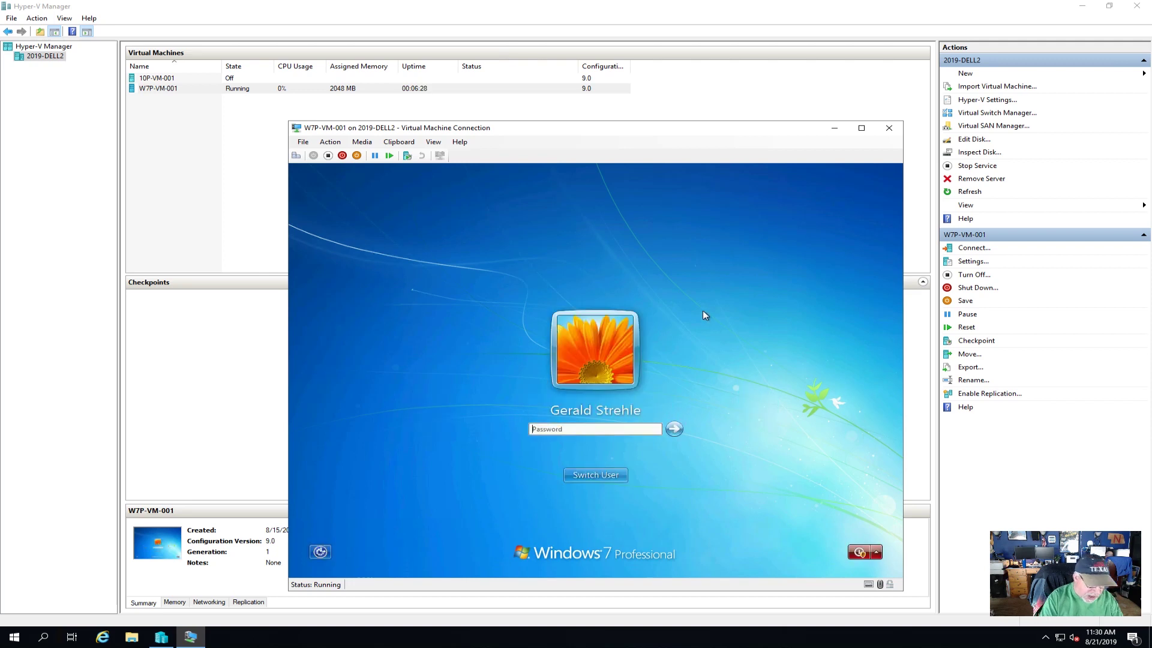
pyautogui.write('••••••••')
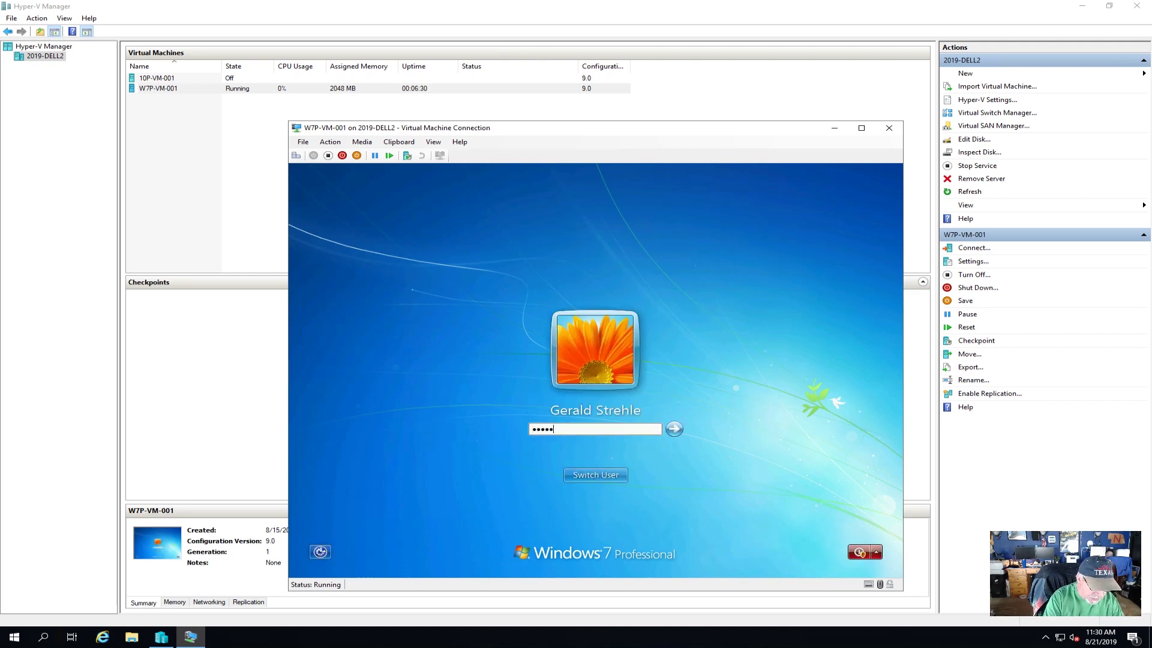
pyautogui.press('Return')
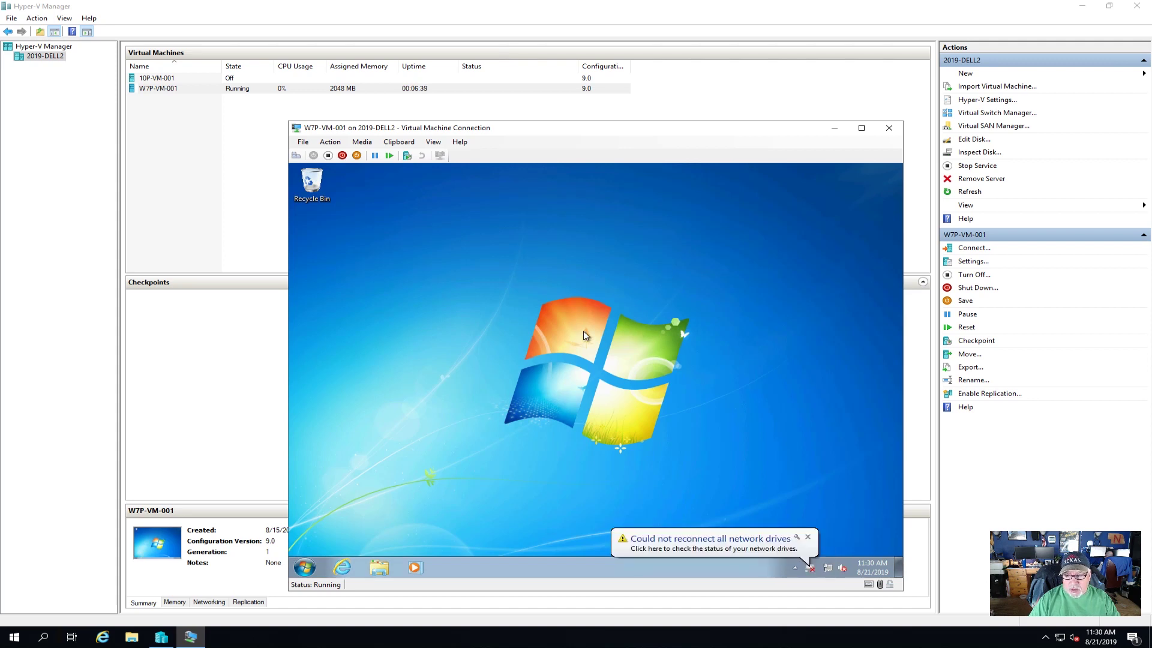
# - Dismiss the reconnect warning and disconnect the video-rf1 (V:) and applications (Z:) network drives
pyautogui.click(807, 537)
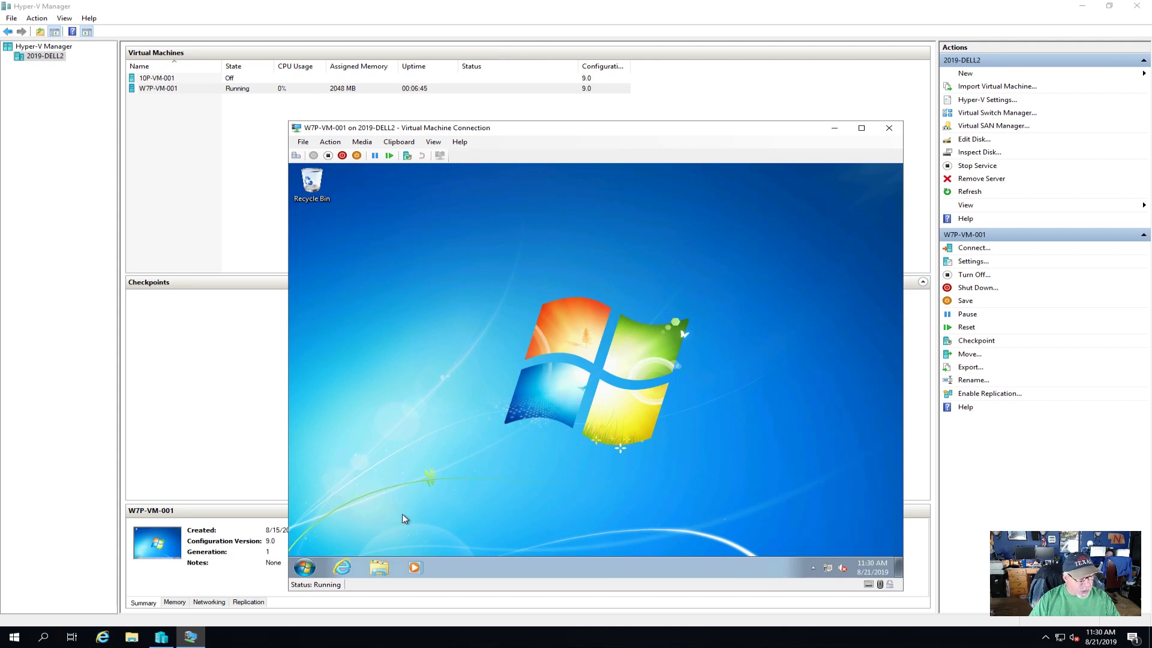
pyautogui.click(384, 566)
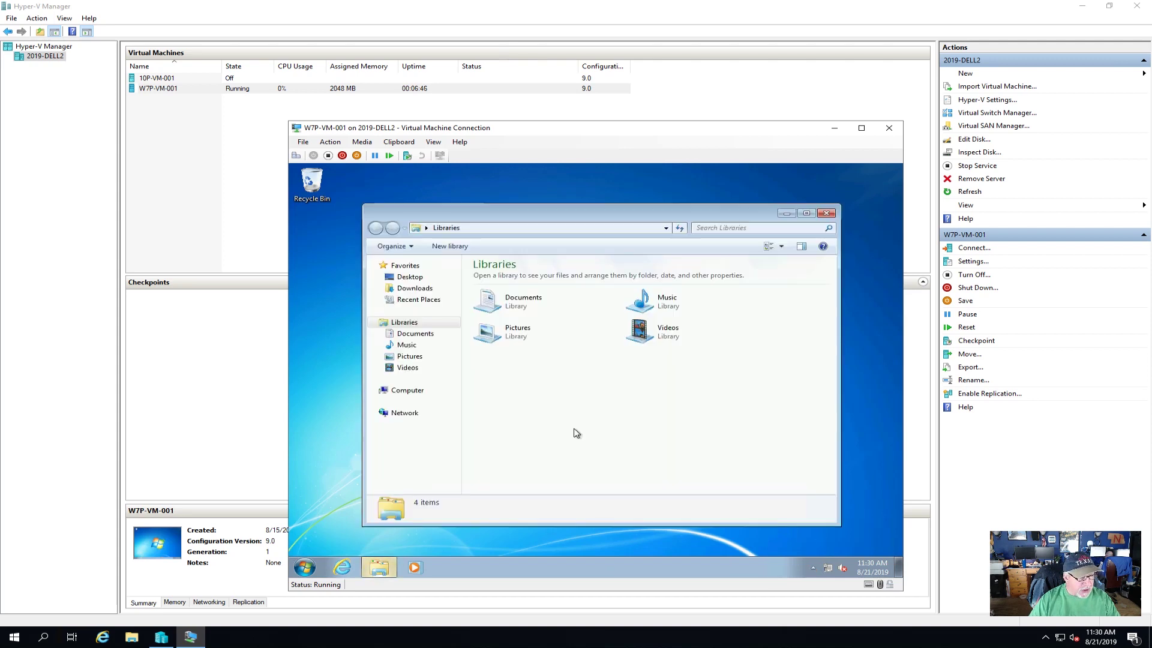
pyautogui.click(426, 396)
pyautogui.rightClick(530, 384)
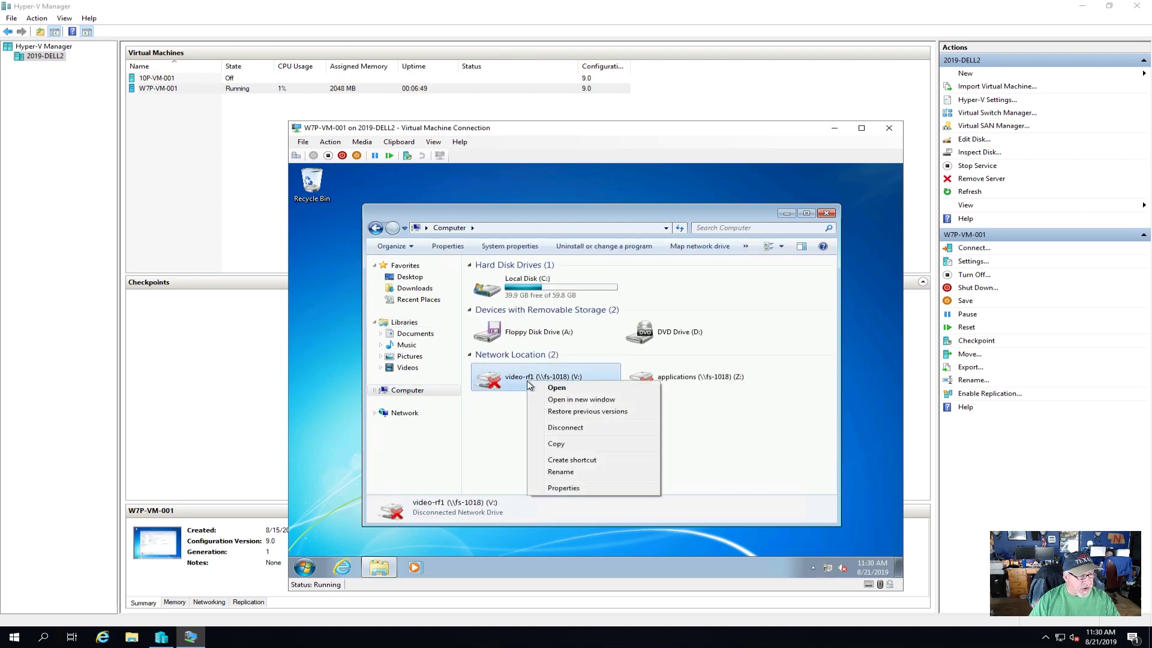
pyautogui.click(574, 428)
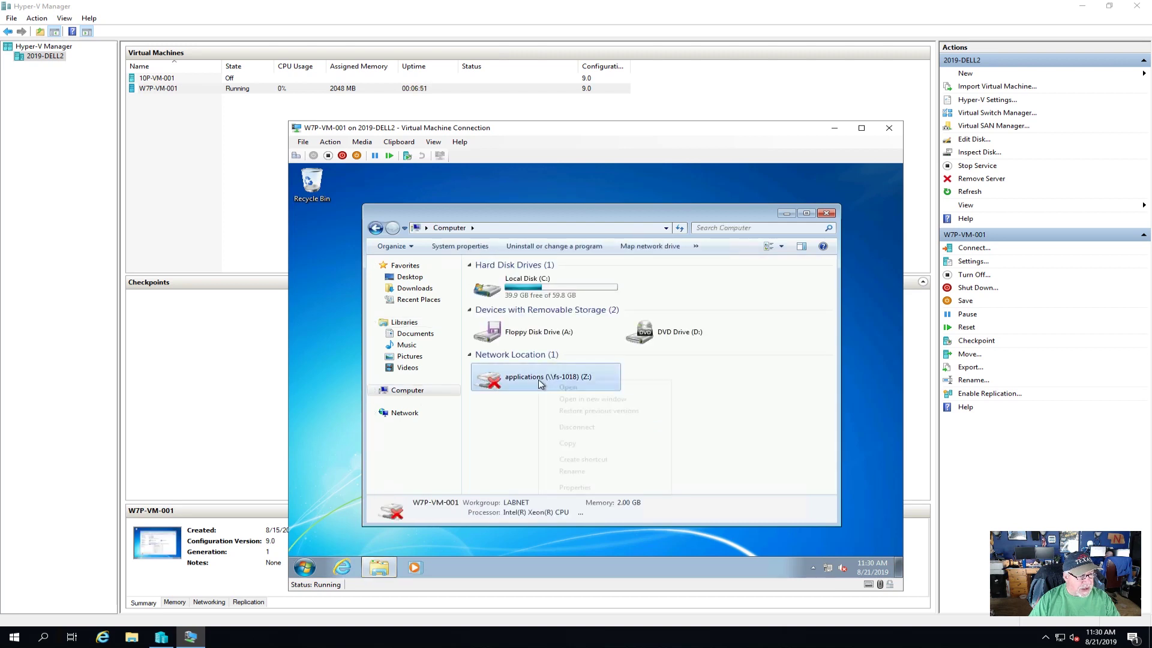
pyautogui.rightClick(541, 384)
pyautogui.click(567, 429)
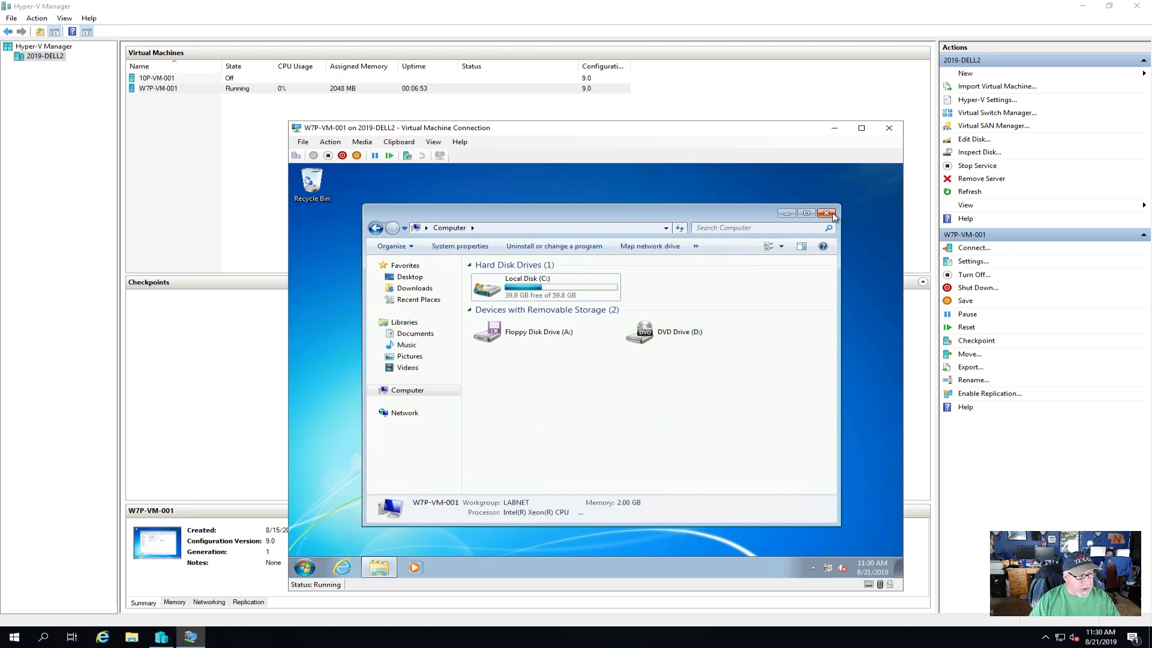
pyautogui.click(833, 216)
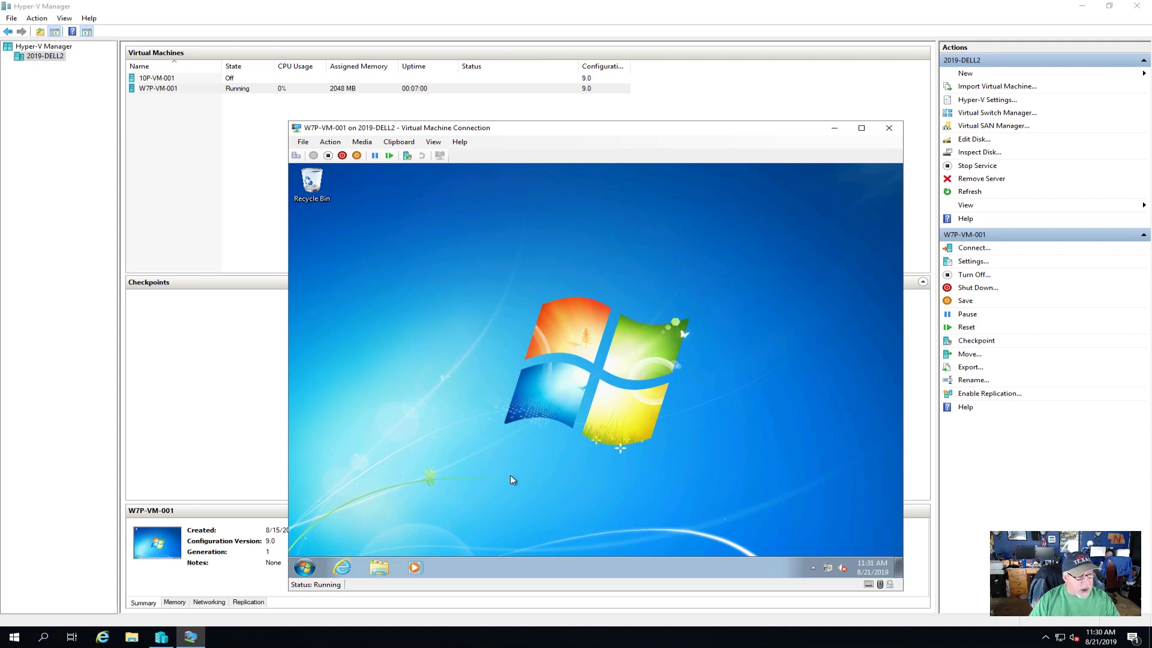
# - Browse \\fs-1018 in Explorer and start mapping the applications share as a network drive
pyautogui.click(380, 567)
pyautogui.click(516, 228)
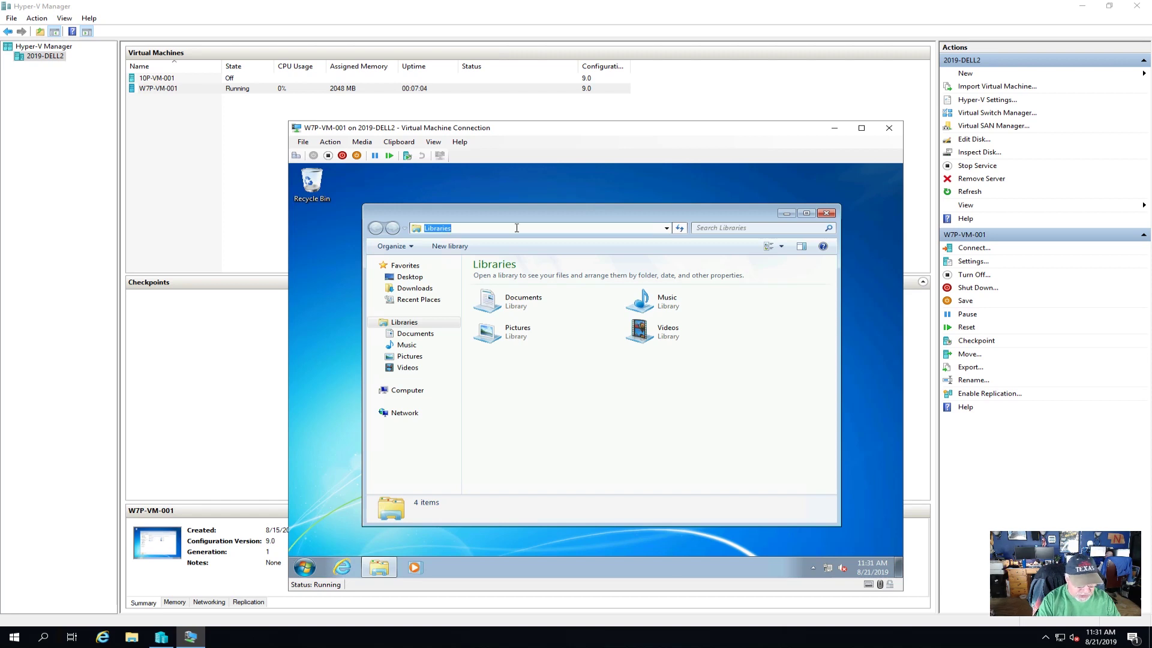
pyautogui.write('\\fs')
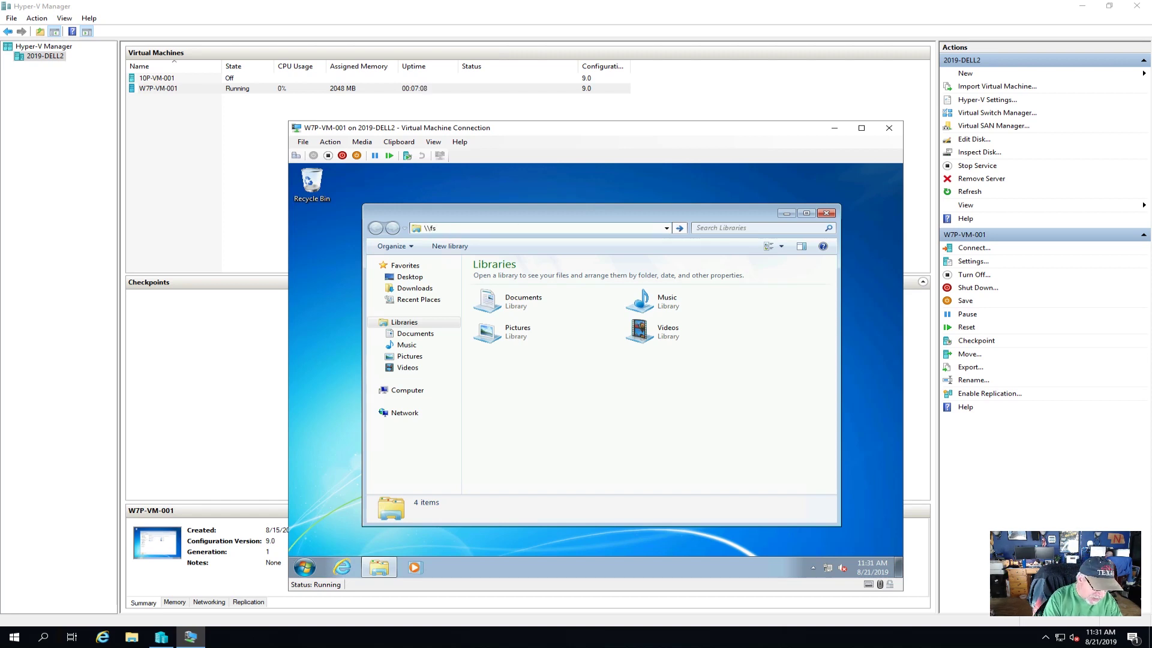
pyautogui.write('-108')
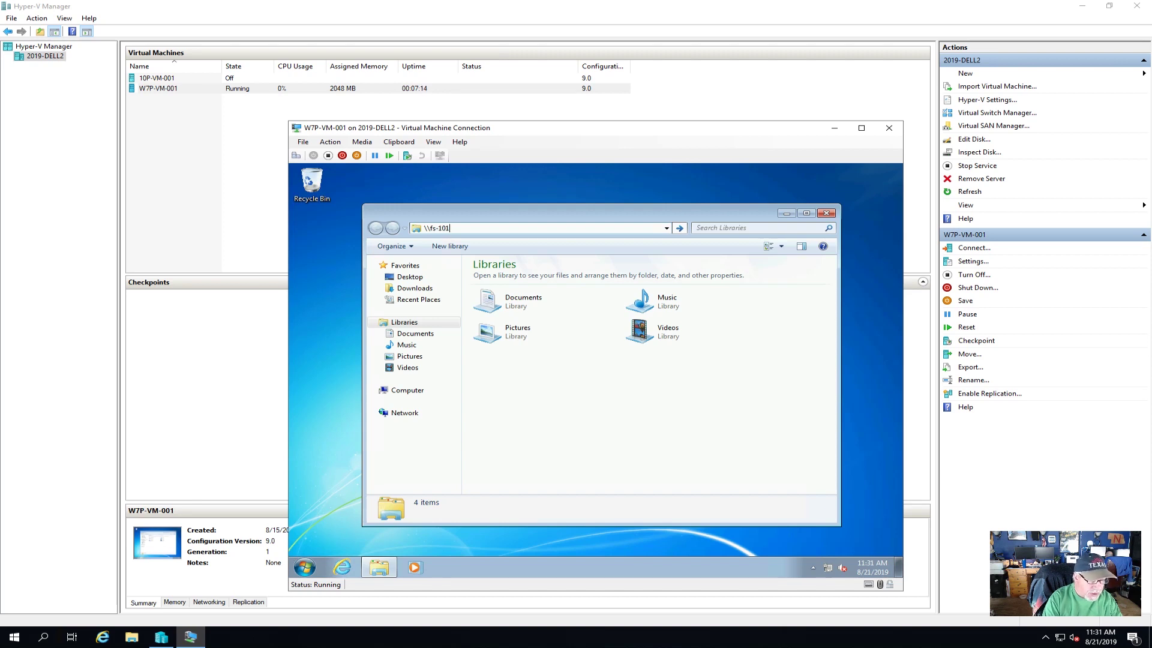
pyautogui.write('8')
pyautogui.press('Return')
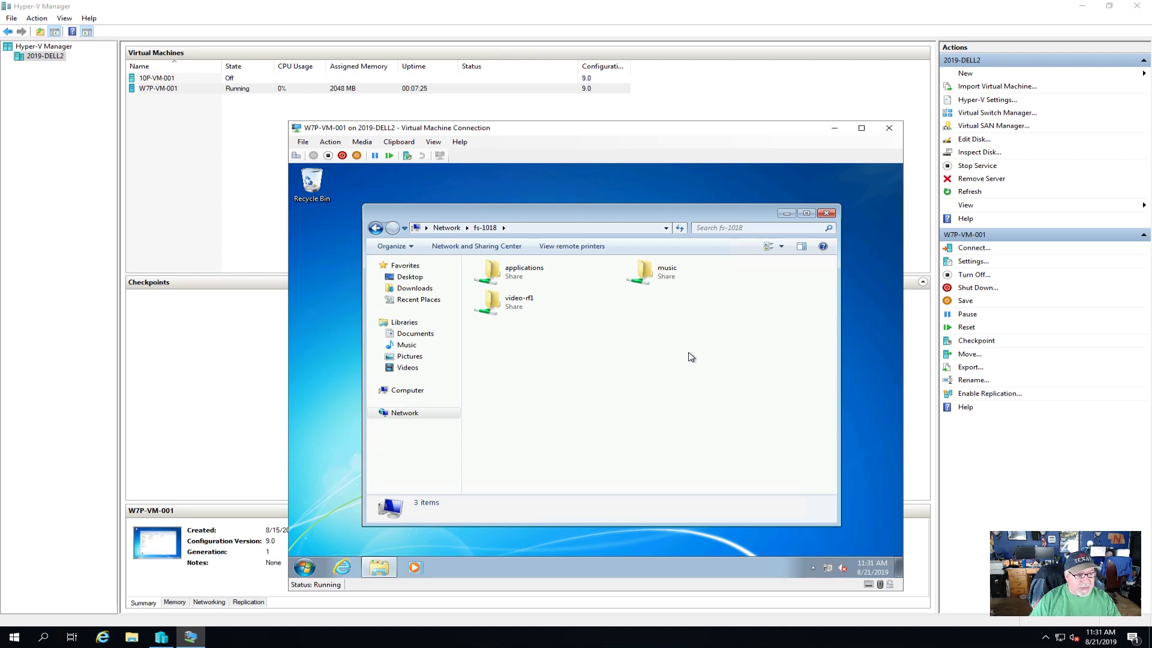
pyautogui.rightClick(515, 280)
pyautogui.click(562, 326)
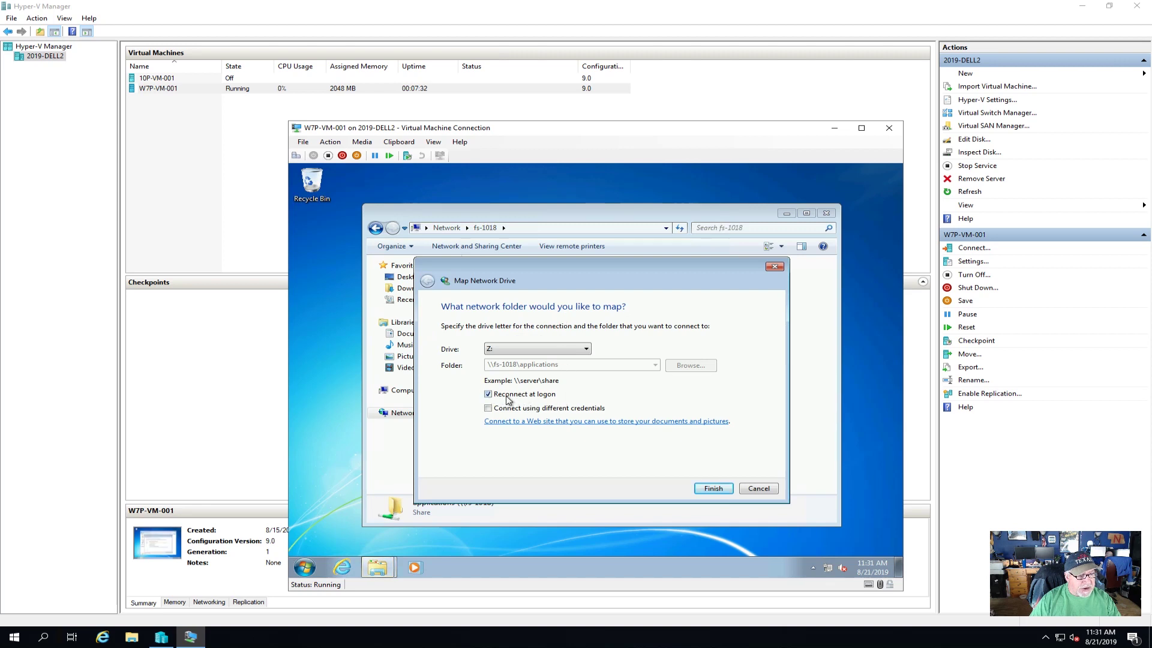
# - Map applications with the test user's login, get Access is denied, and cancel the prompts
pyautogui.click(712, 489)
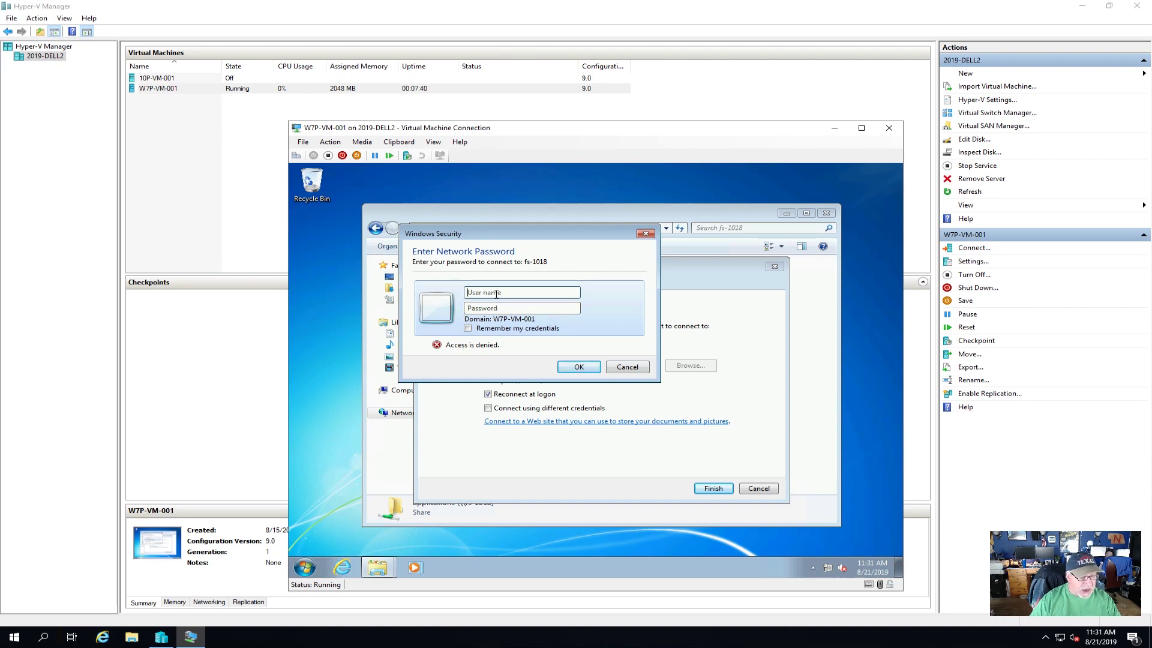
pyautogui.write('gerry')
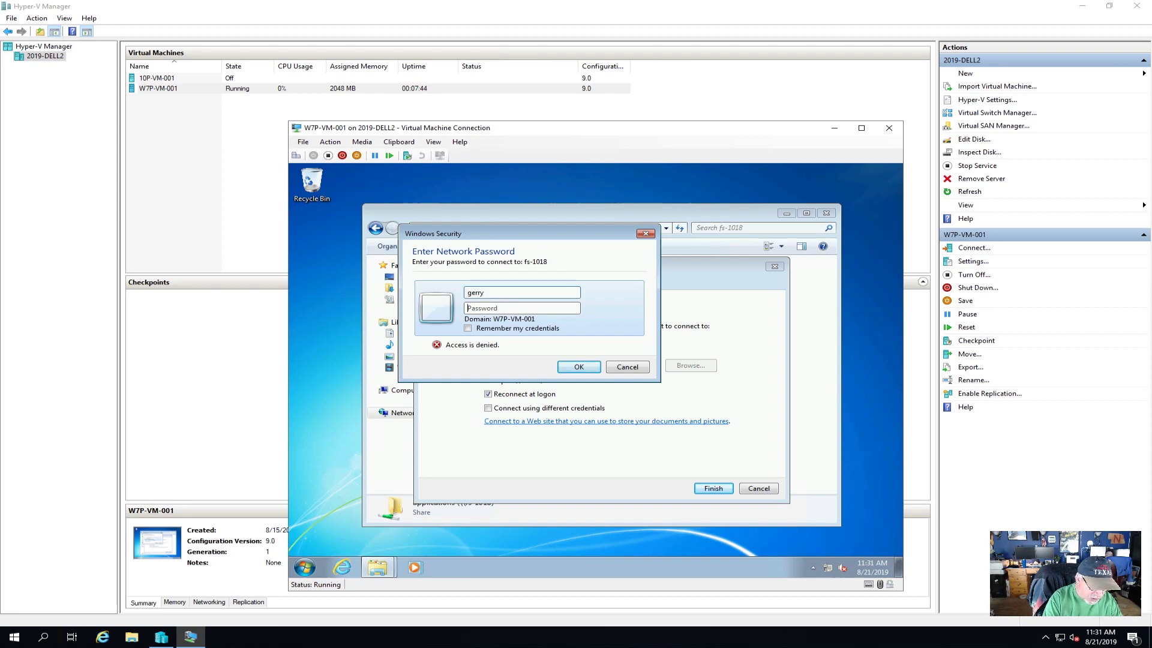
pyautogui.write('••••••••')
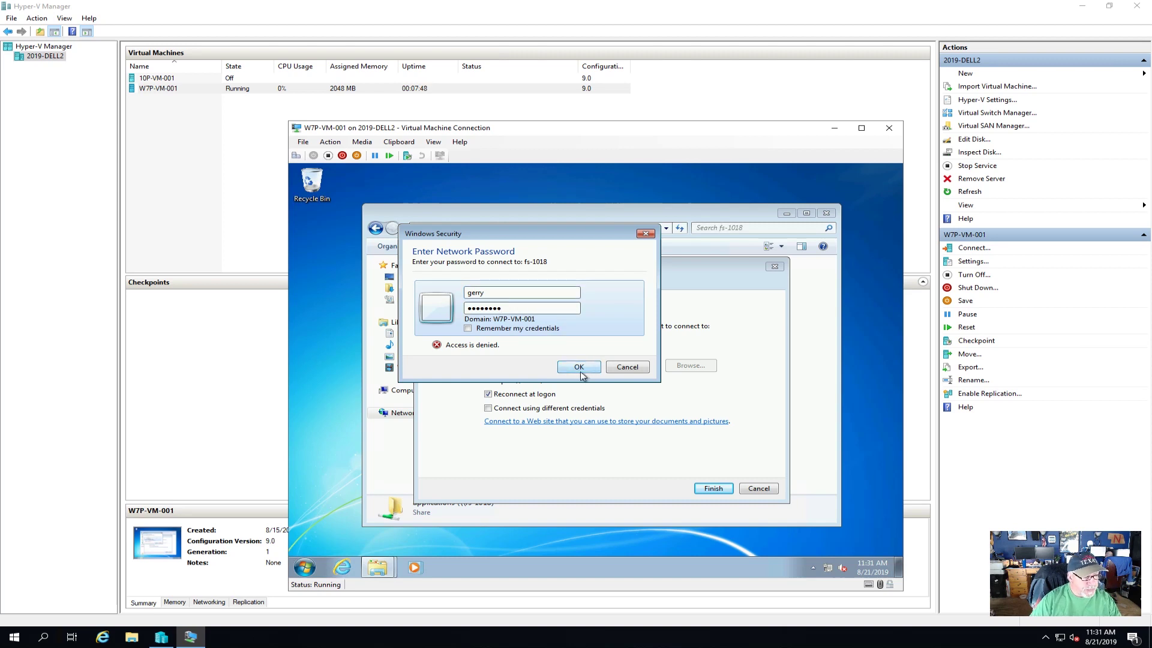
pyautogui.click(580, 373)
pyautogui.click(625, 373)
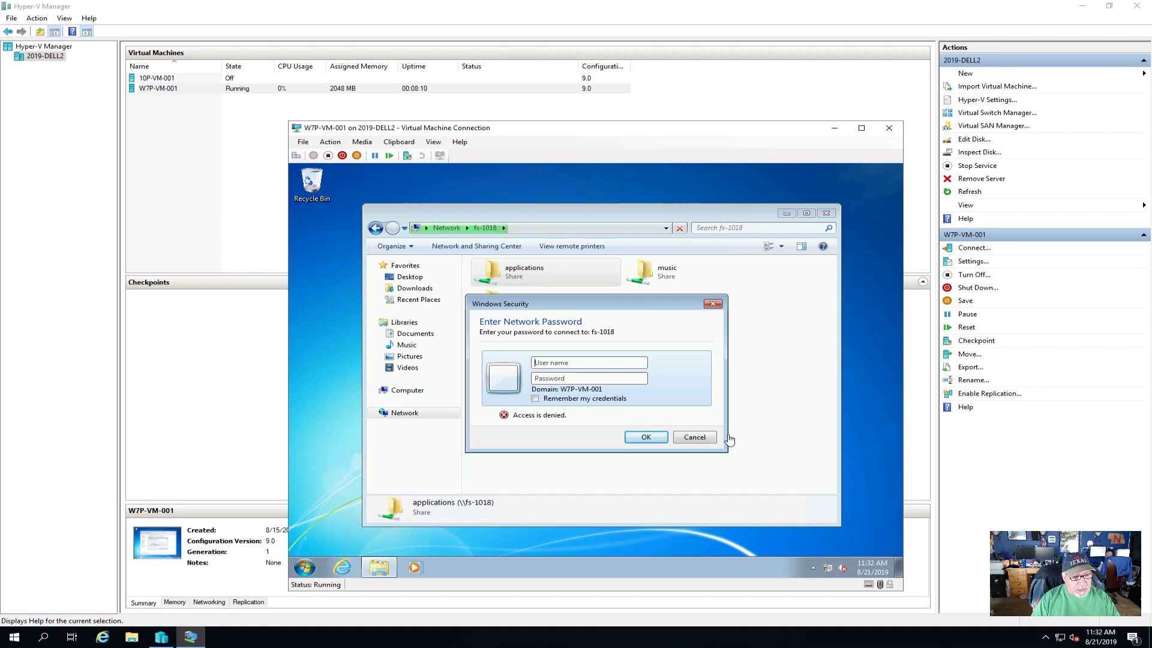
pyautogui.click(694, 437)
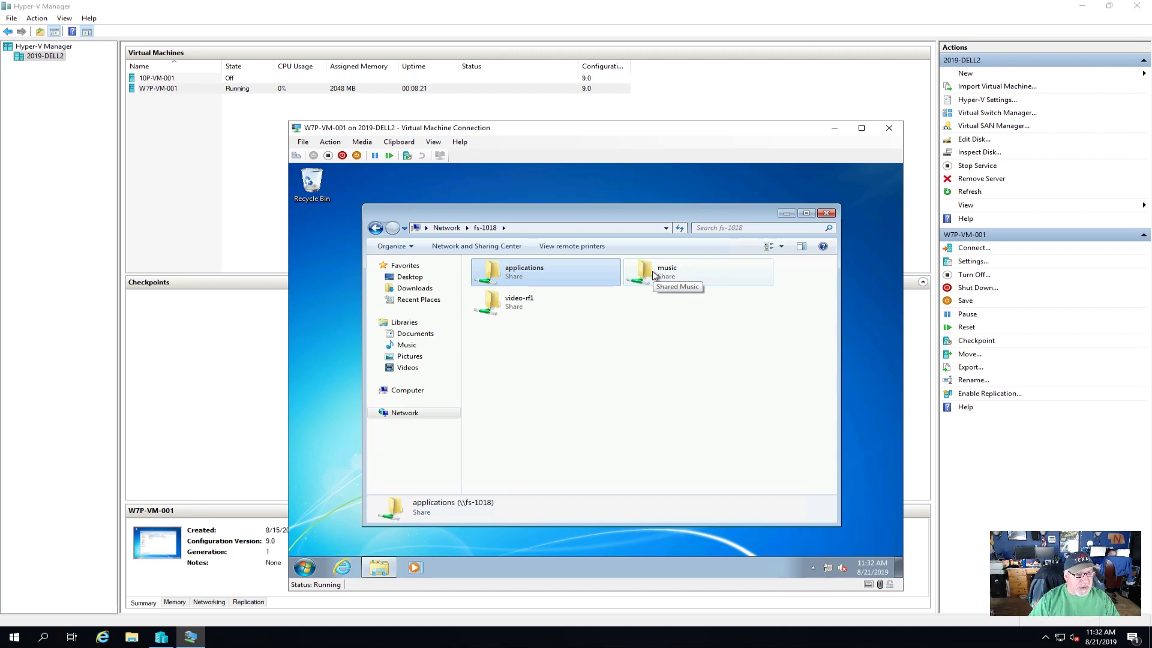
# - Map the music share as drive M: and close the opened M: window
pyautogui.doubleClick(654, 275)
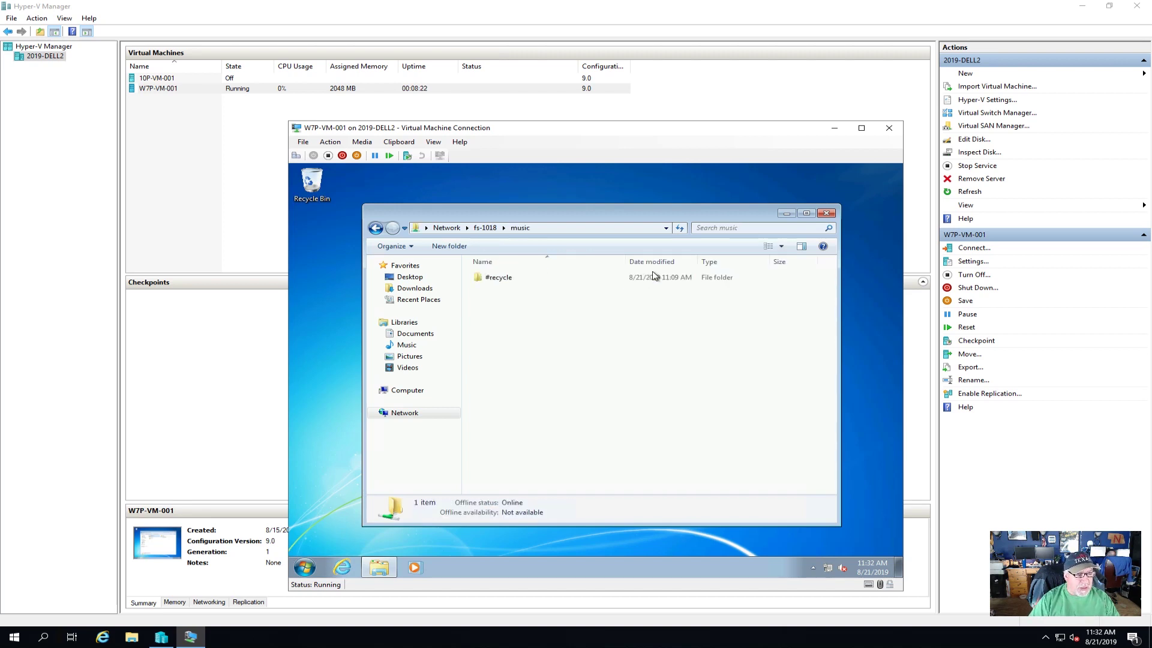
pyautogui.click(376, 228)
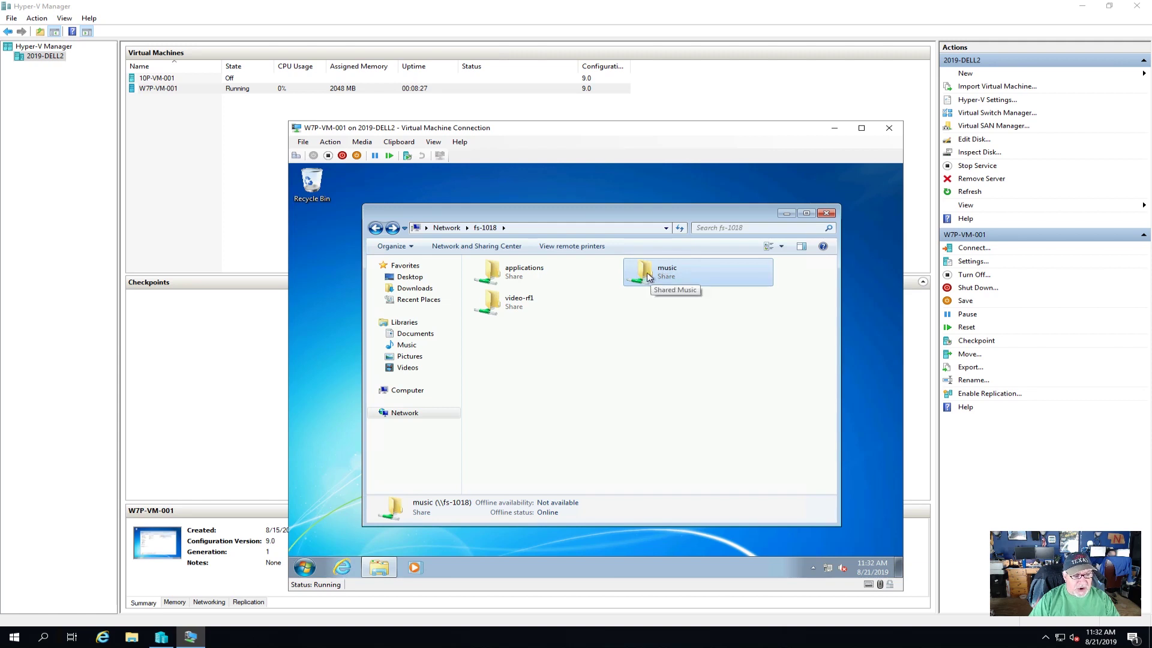
pyautogui.rightClick(647, 273)
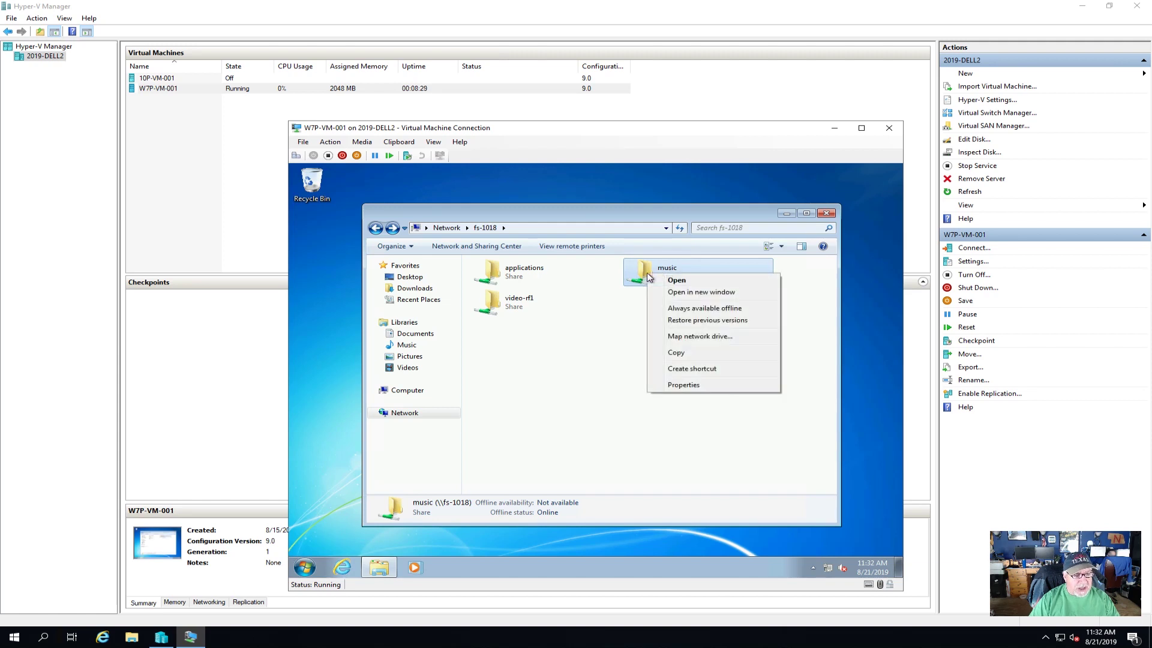
pyautogui.click(699, 337)
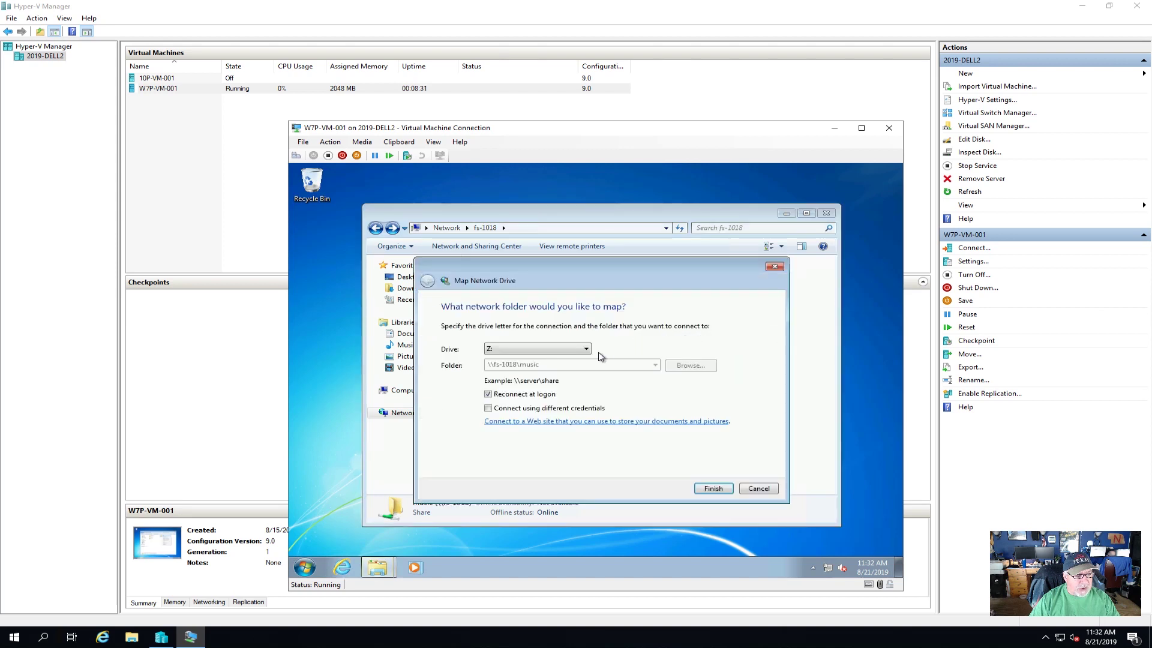
pyautogui.click(586, 349)
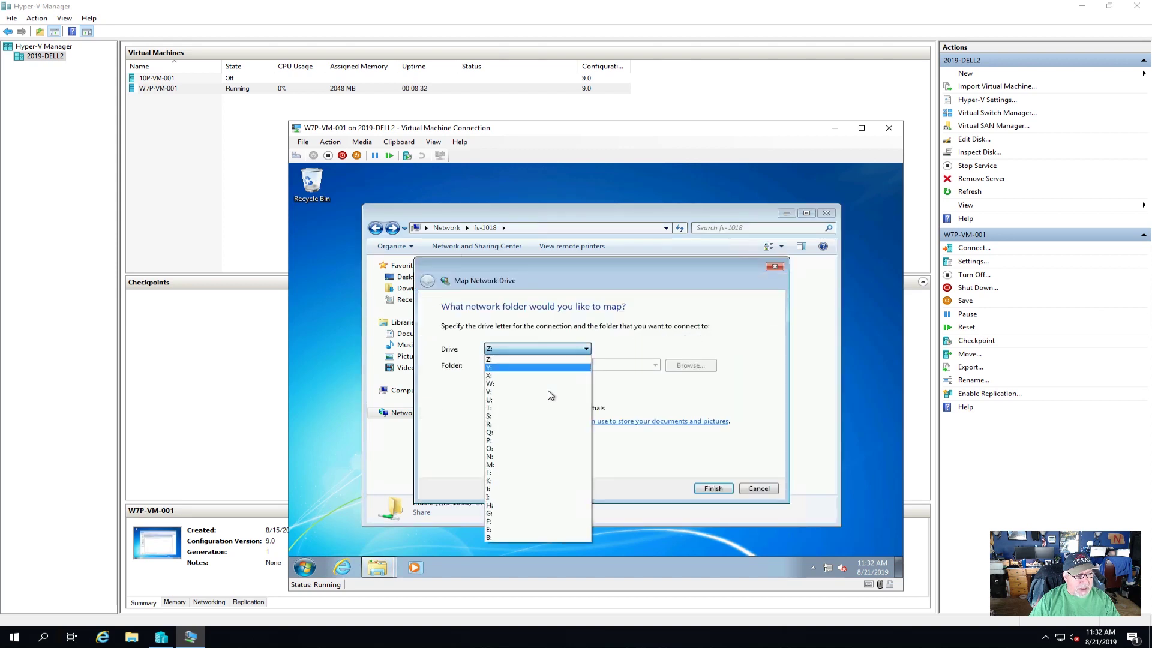
pyautogui.click(511, 465)
pyautogui.click(714, 488)
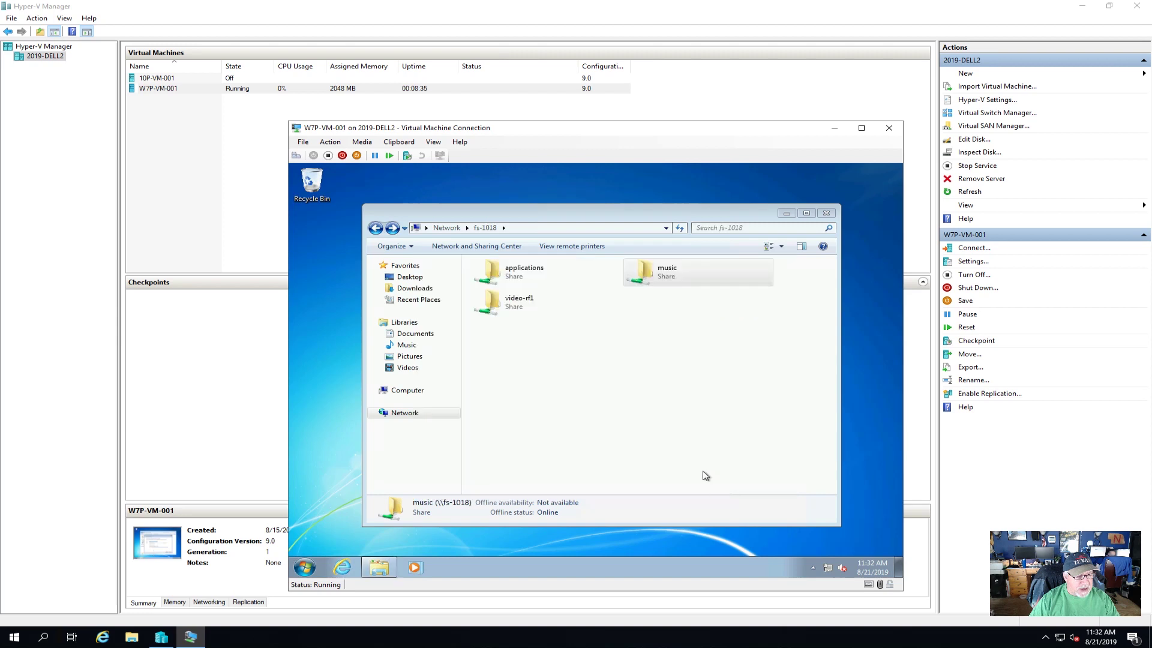
pyautogui.click(841, 227)
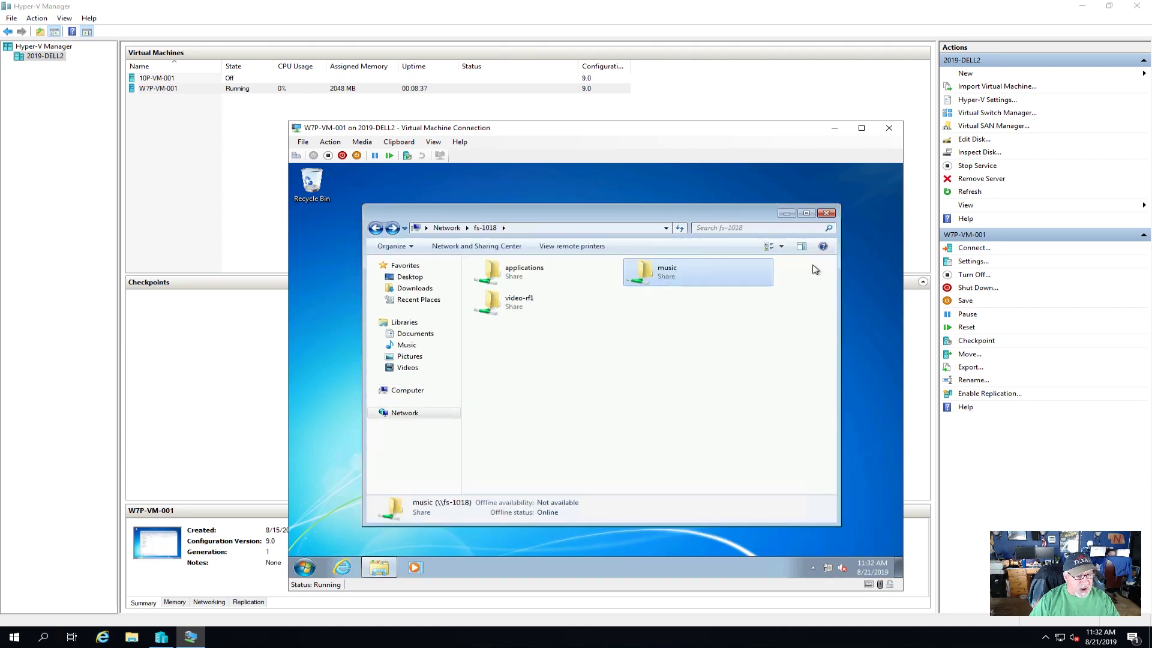
# - Confirm video-rf1 still asks for credentials, cancel the prompt, and select the applications share
pyautogui.doubleClick(514, 298)
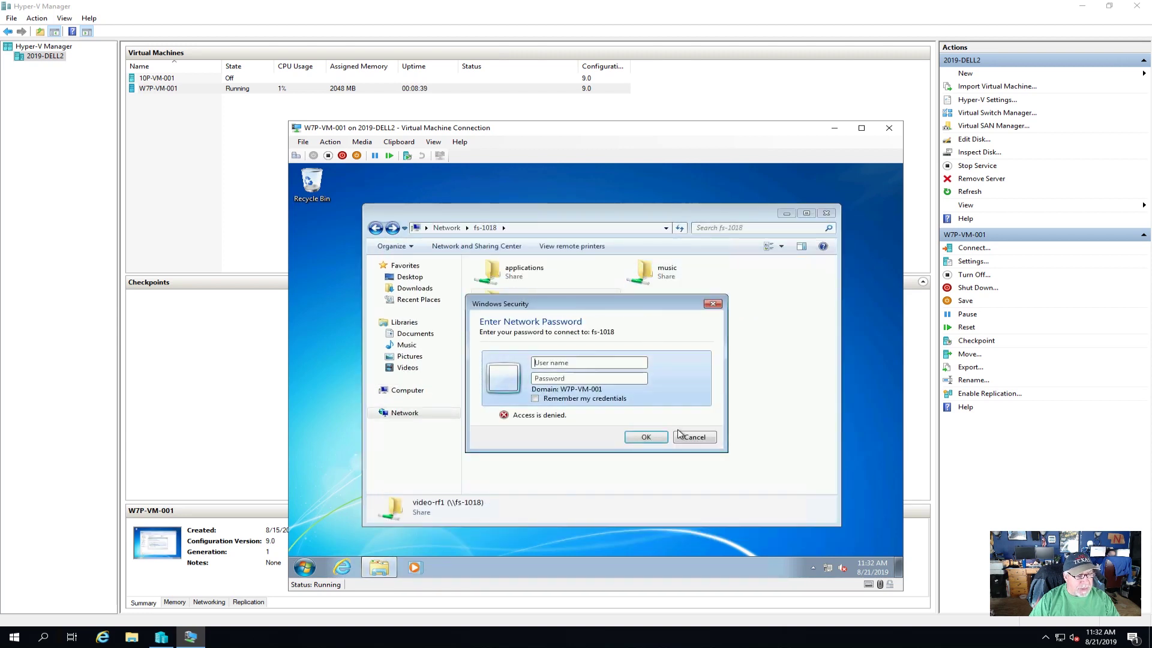
pyautogui.click(710, 444)
pyautogui.click(522, 268)
pyautogui.click(523, 307)
pyautogui.click(525, 269)
pyautogui.click(521, 303)
pyautogui.click(530, 271)
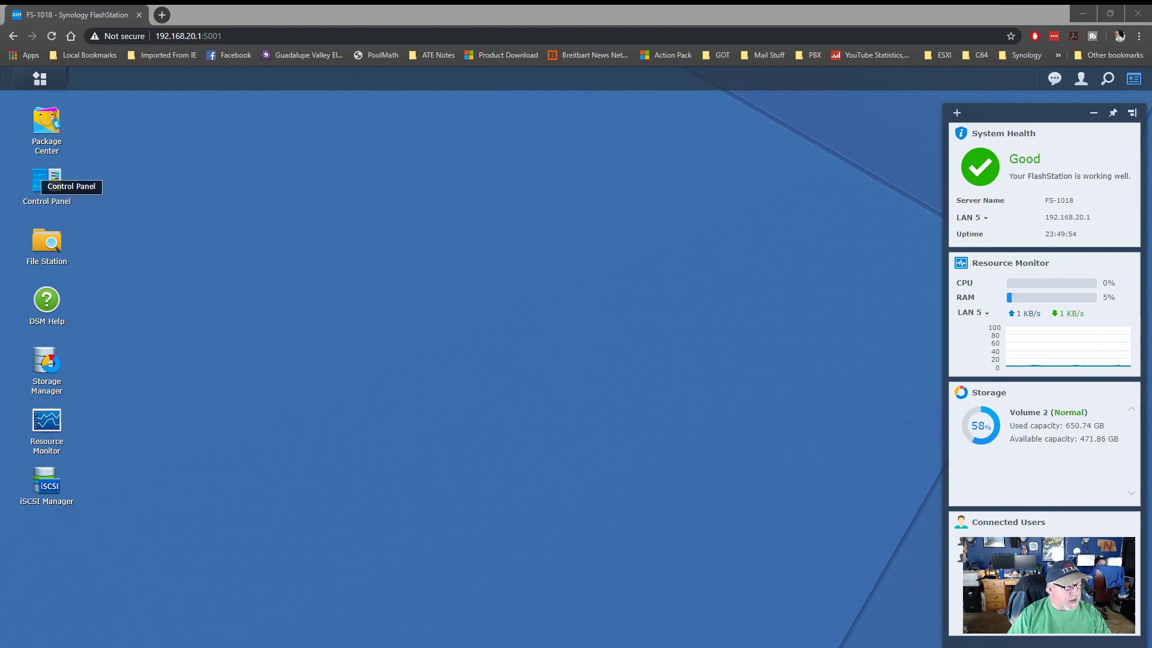
# - In Control Panel > Shared Folder, set applications to Read only for the third user and Read/Write for the last user, then save
pyautogui.click(46, 183)
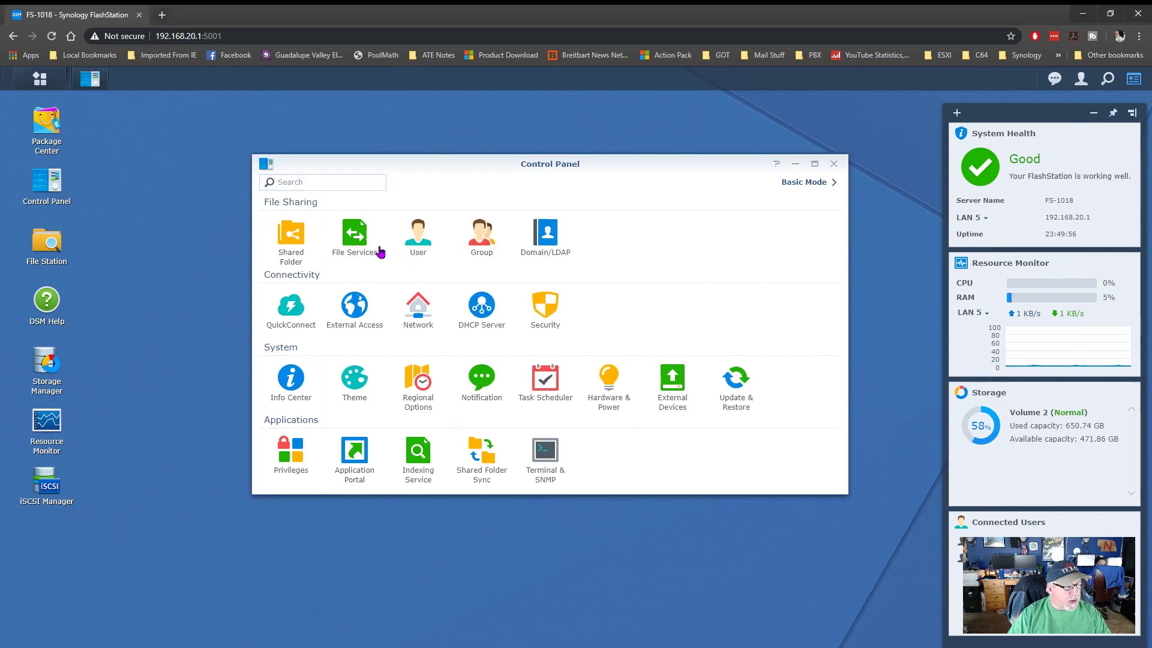
pyautogui.click(301, 235)
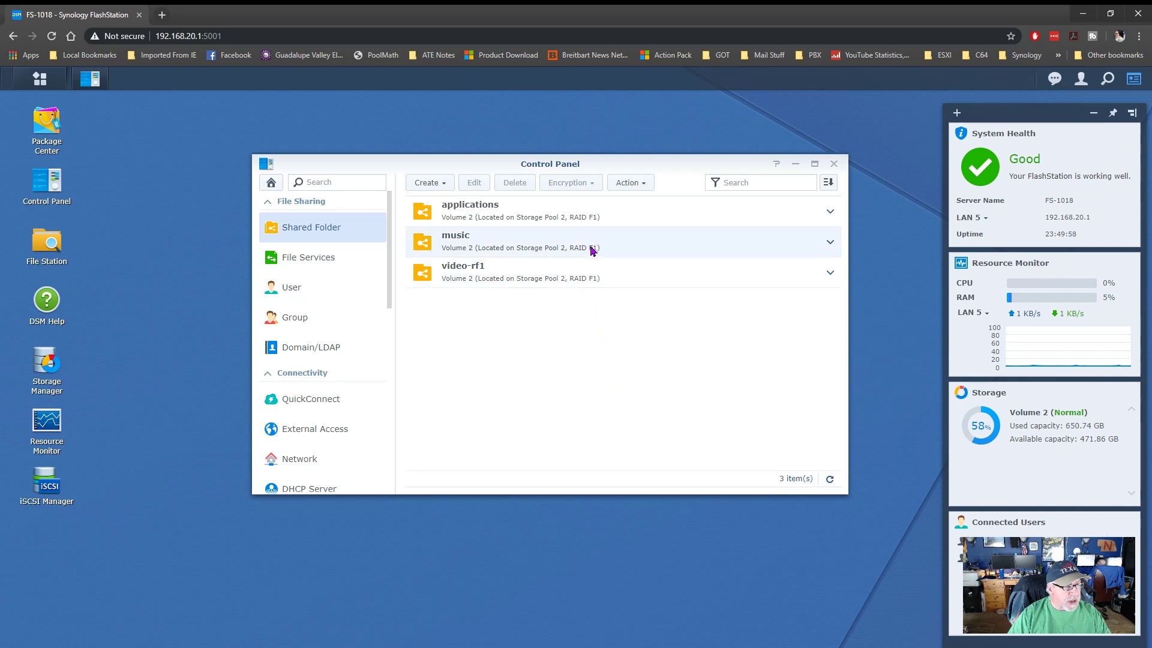
pyautogui.click(471, 216)
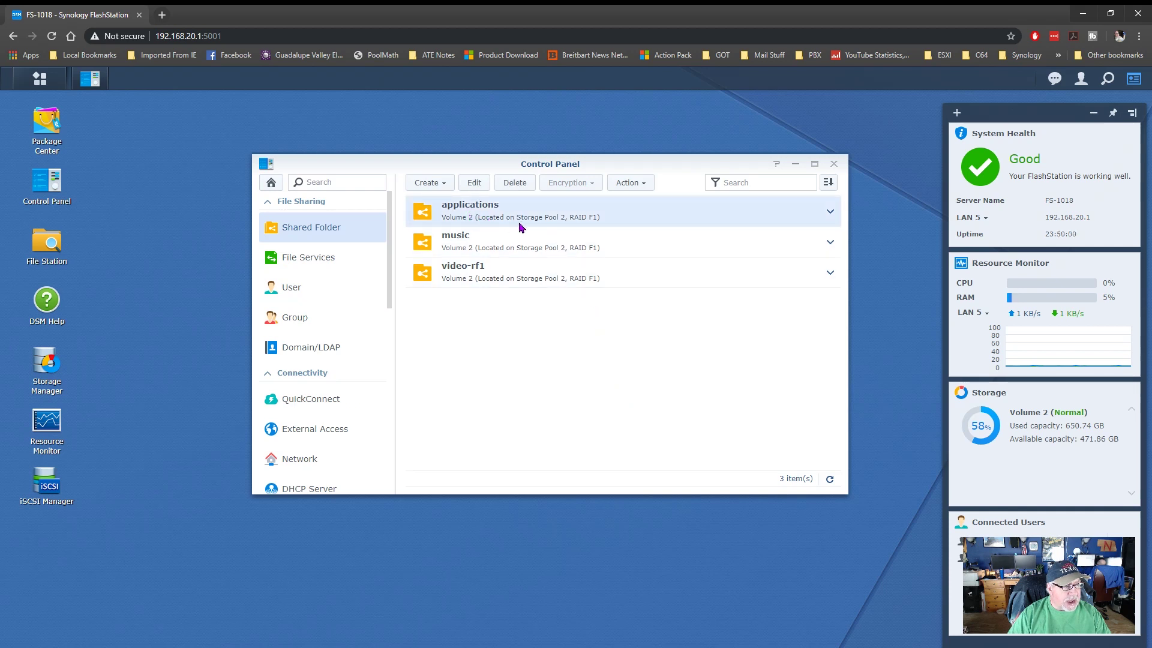
pyautogui.click(477, 183)
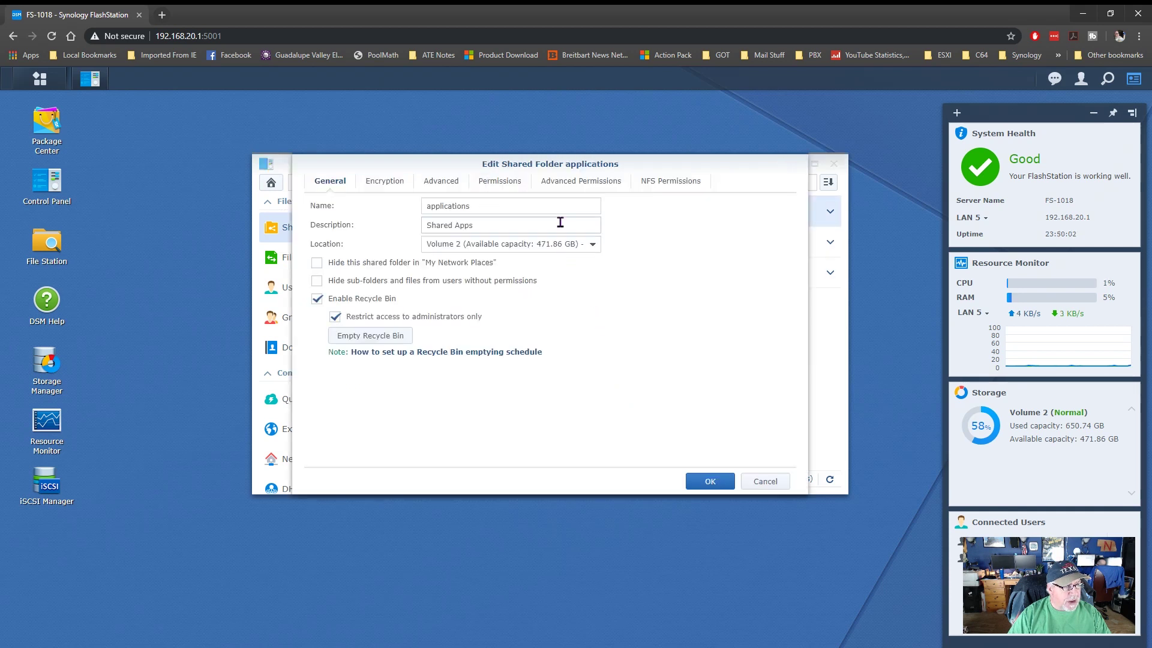
pyautogui.click(501, 183)
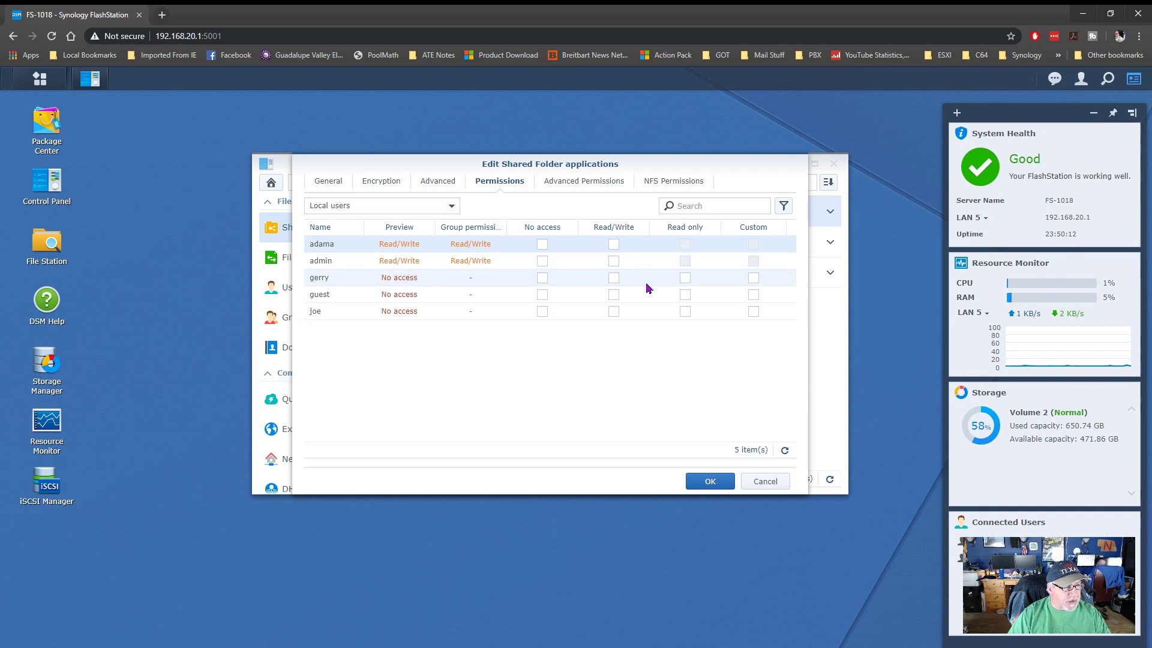
pyautogui.click(685, 278)
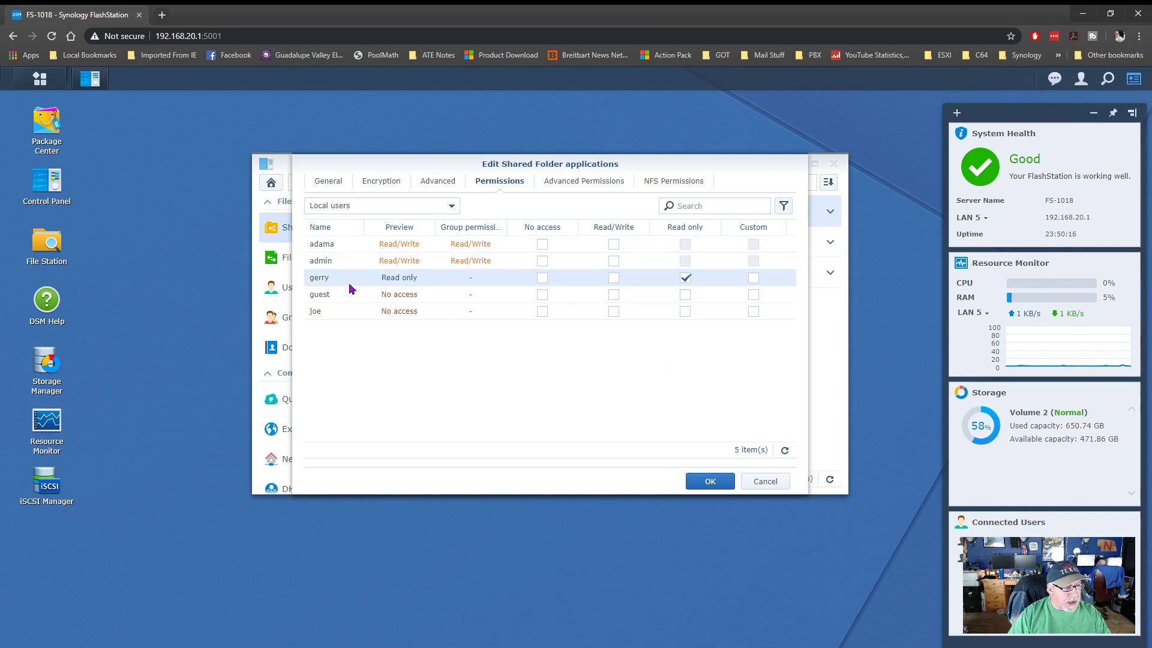
pyautogui.click(613, 311)
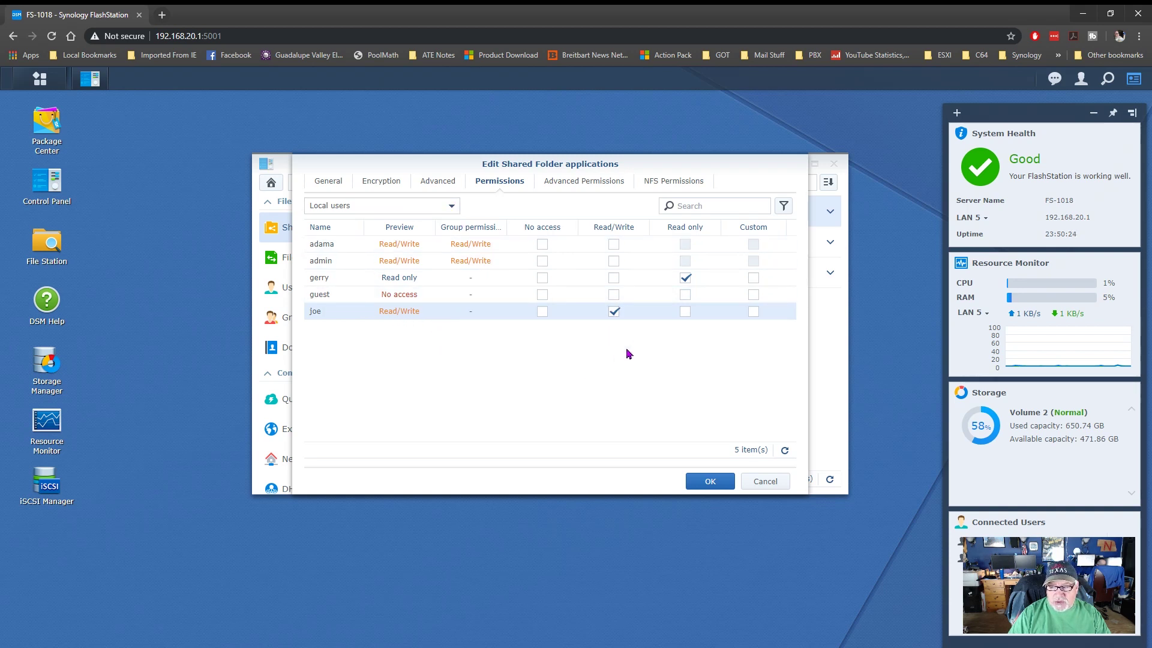
pyautogui.click(711, 484)
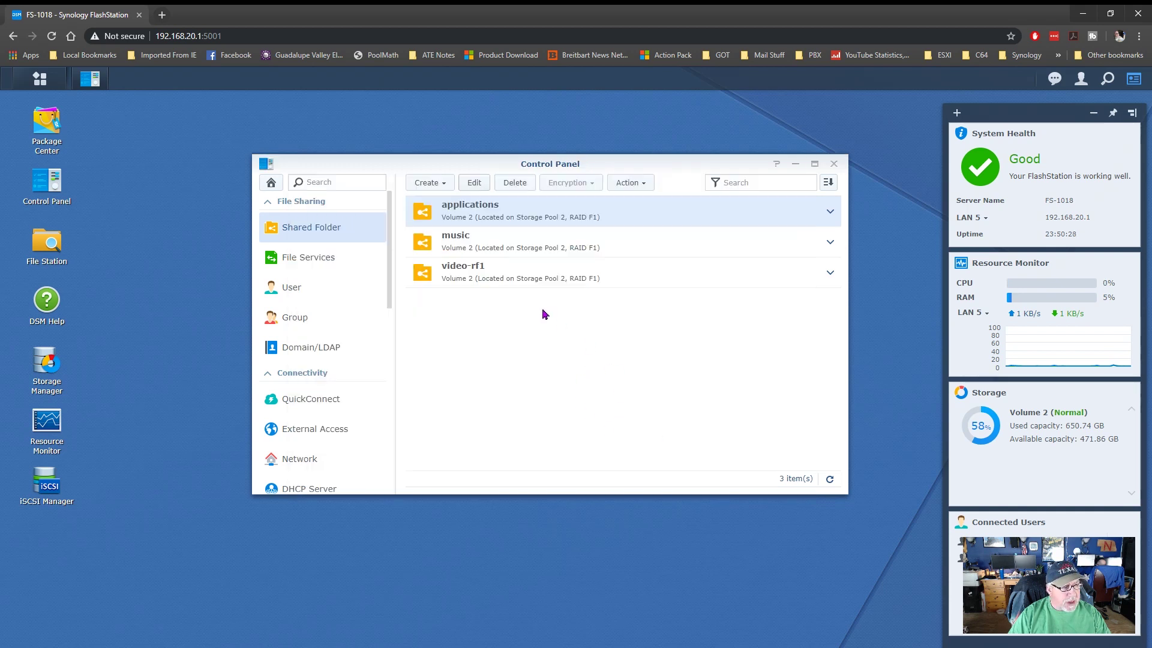
pyautogui.click(455, 246)
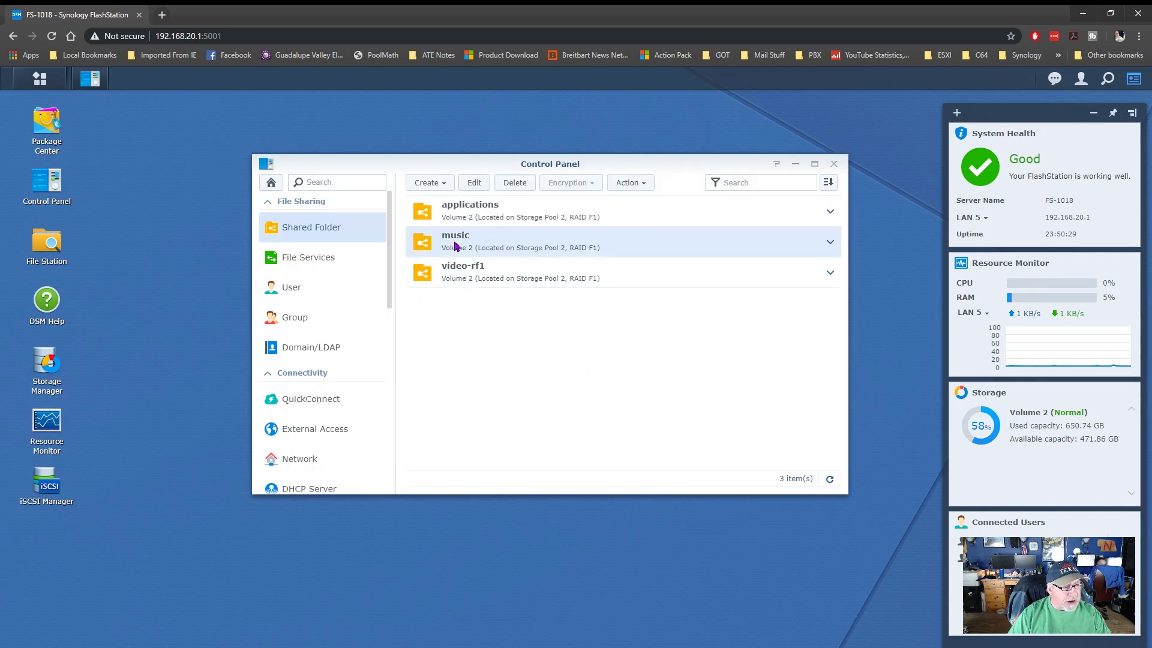
# - Open the music shared folder's permissions and save them
pyautogui.click(475, 185)
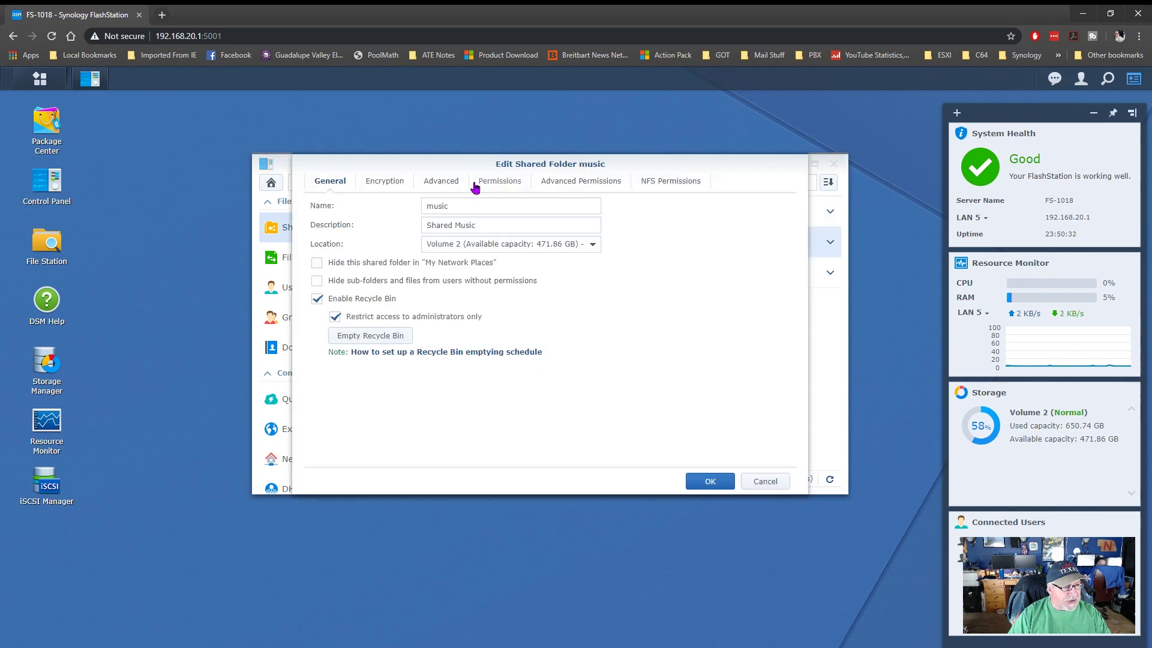
pyautogui.click(490, 182)
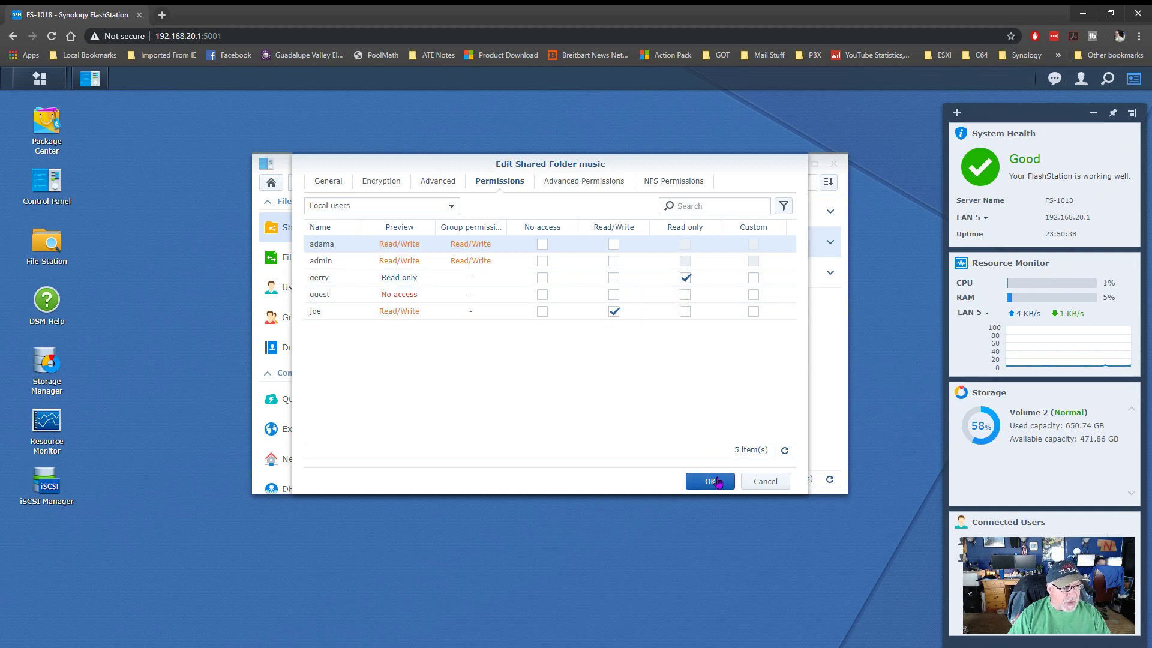
pyautogui.click(711, 481)
# - Set video-rf1 to Read only for one user and Read/Write for another, then close Control Panel
pyautogui.click(597, 283)
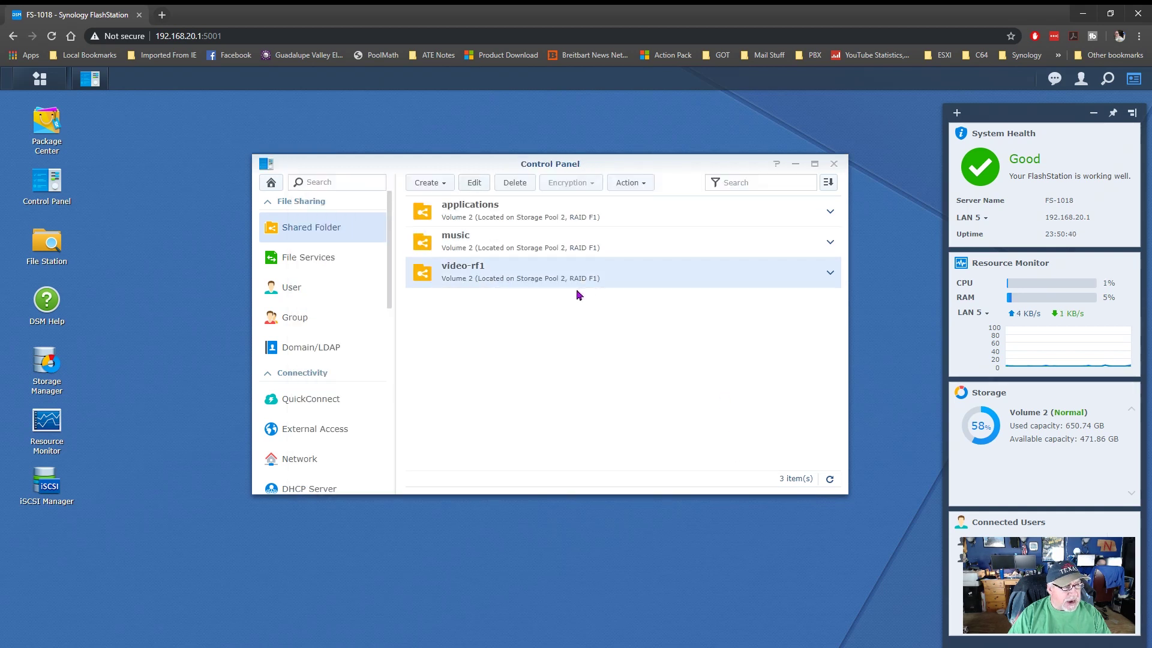
pyautogui.click(474, 187)
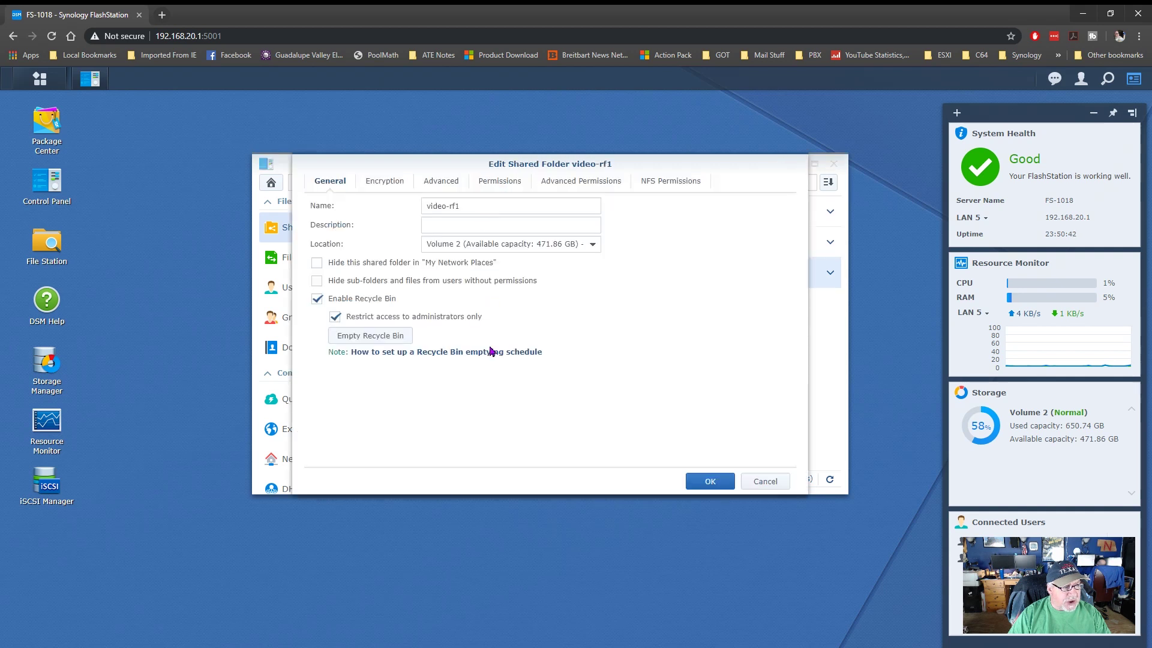
pyautogui.click(499, 182)
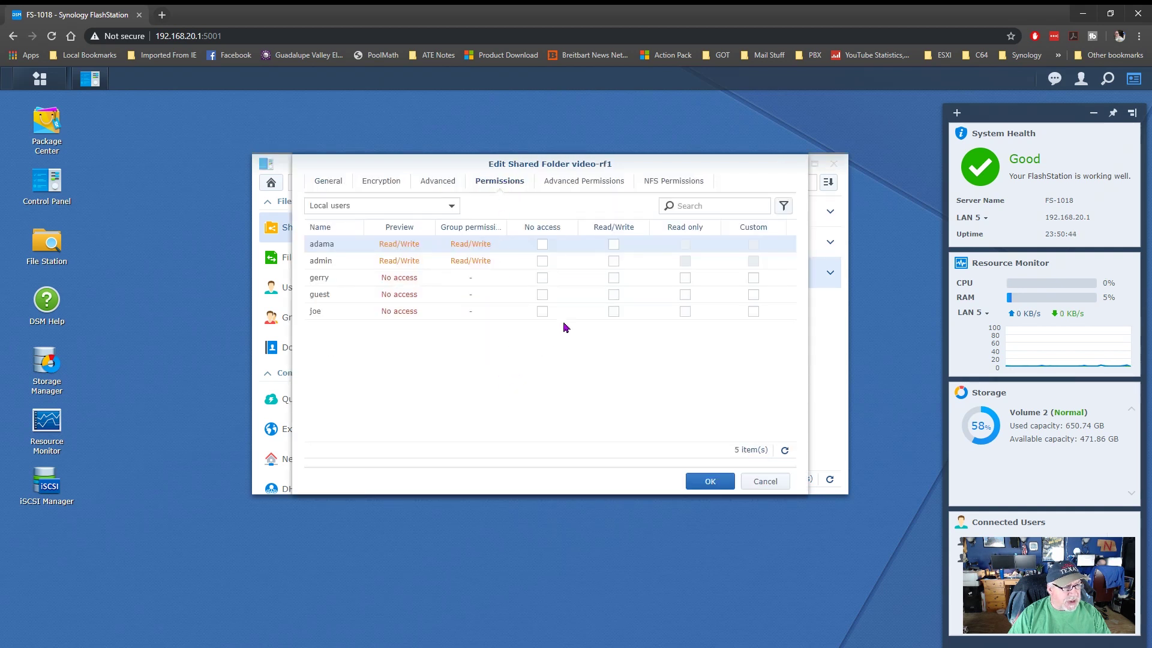
pyautogui.click(685, 278)
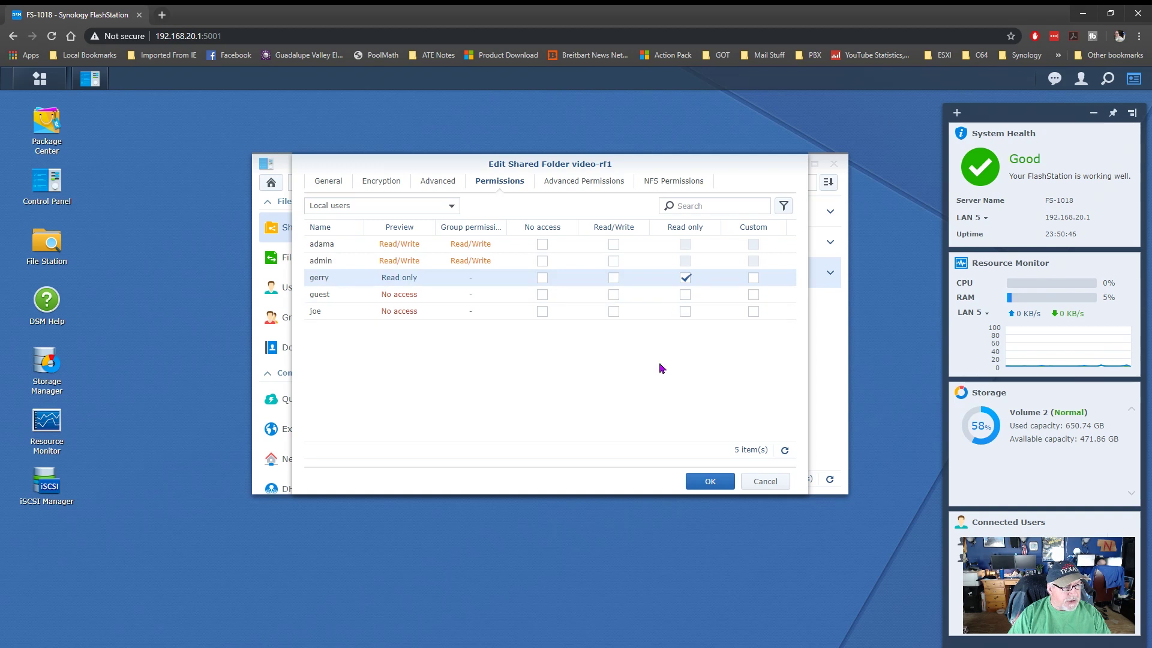
pyautogui.click(614, 311)
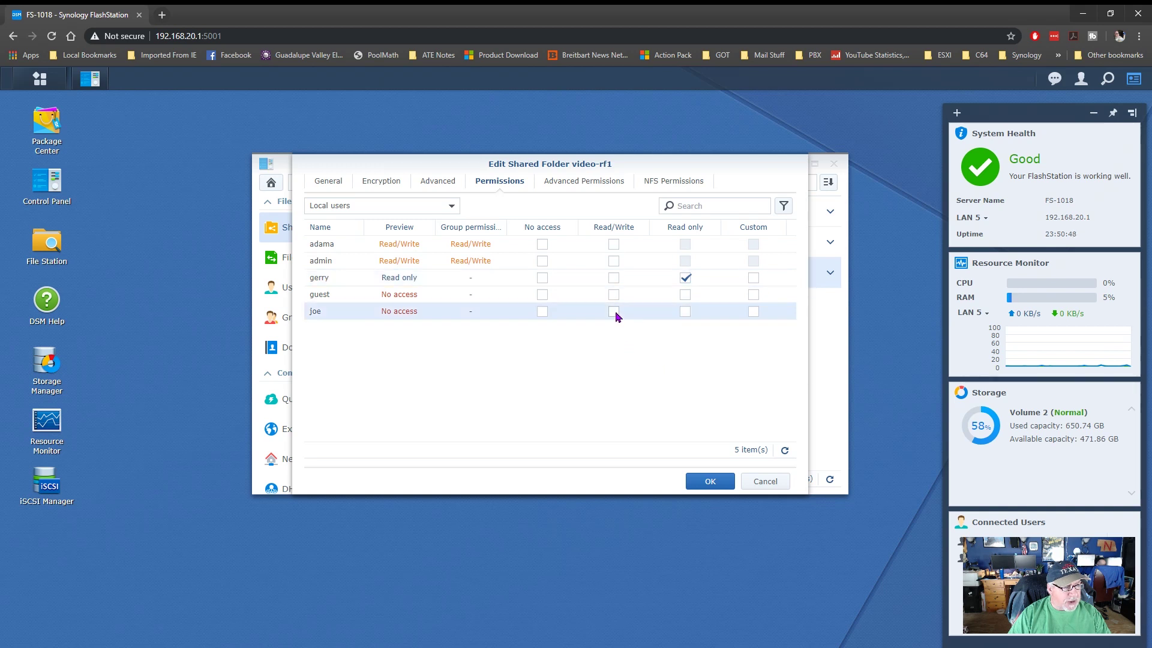
pyautogui.click(709, 481)
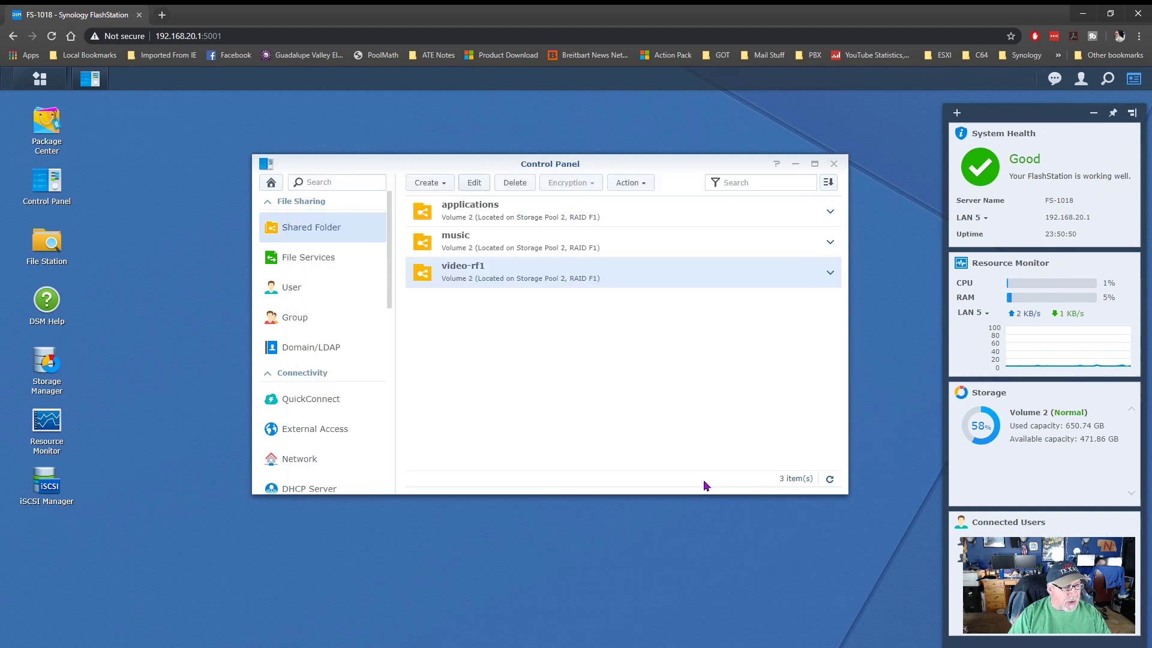
pyautogui.click(834, 164)
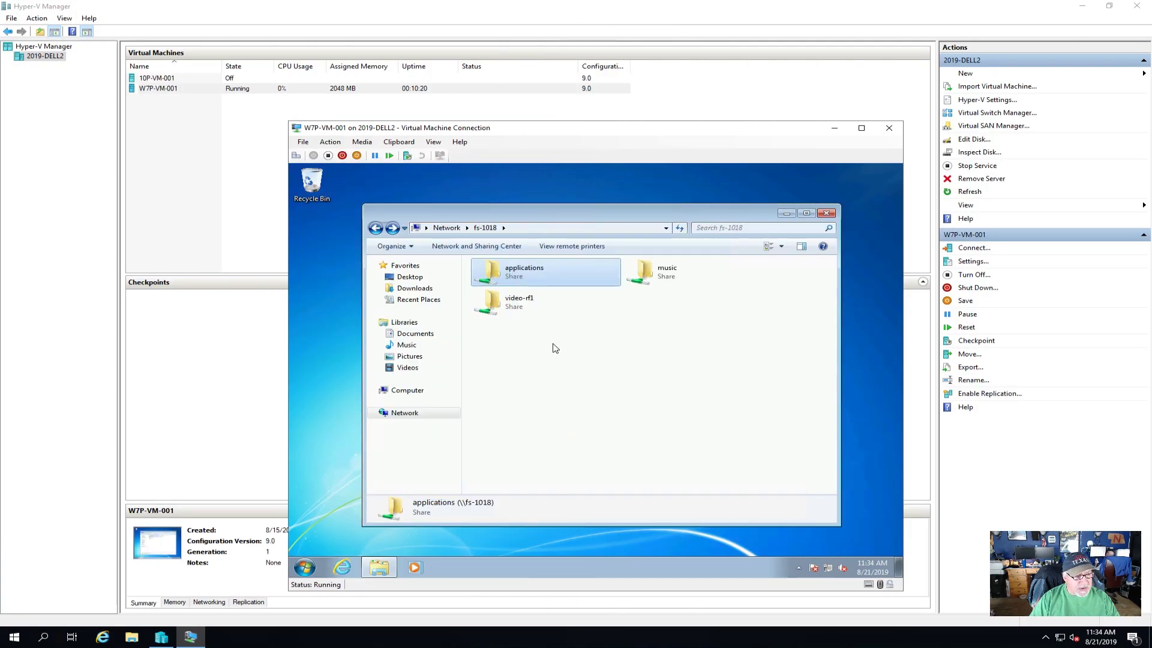
# - Map the applications share as network drive Z:
pyautogui.rightClick(515, 276)
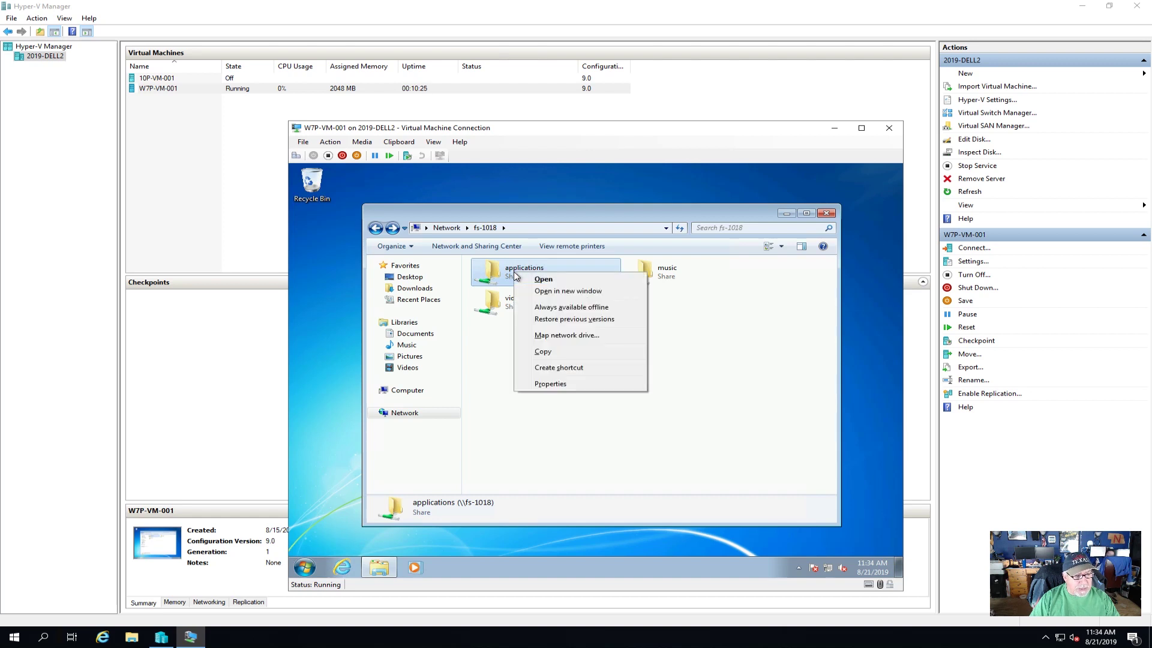
pyautogui.click(564, 338)
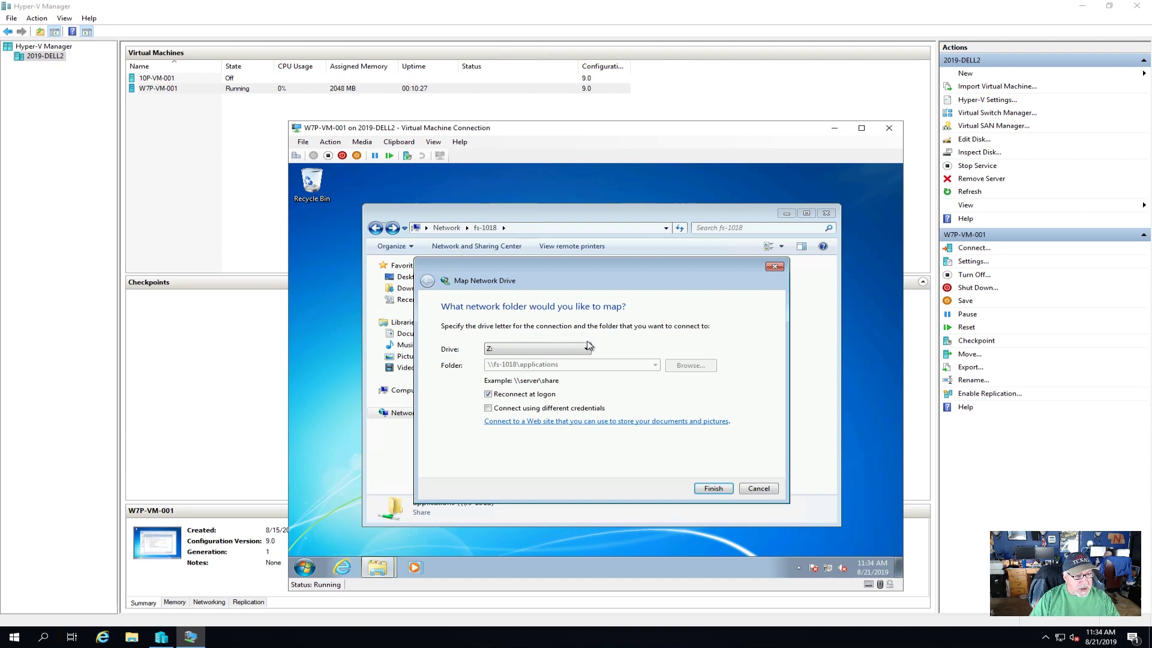
pyautogui.click(712, 489)
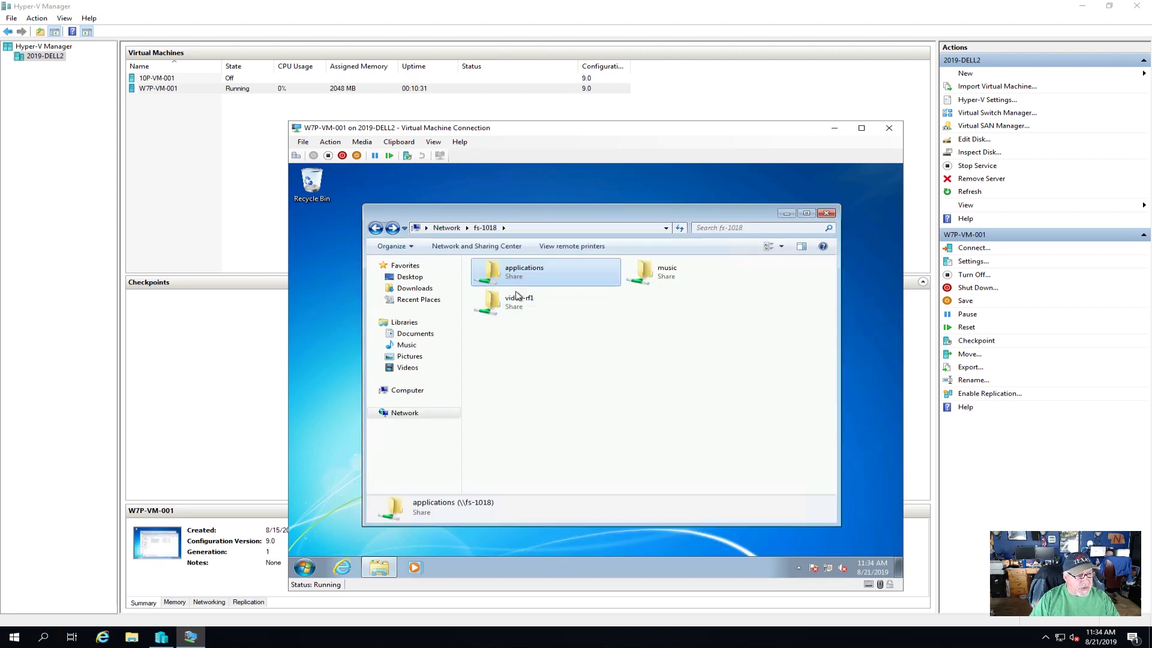
pyautogui.click(506, 301)
# - Map video-rf1 as drive V:, then browse its Comedy folder and select scratch
pyautogui.rightClick(505, 300)
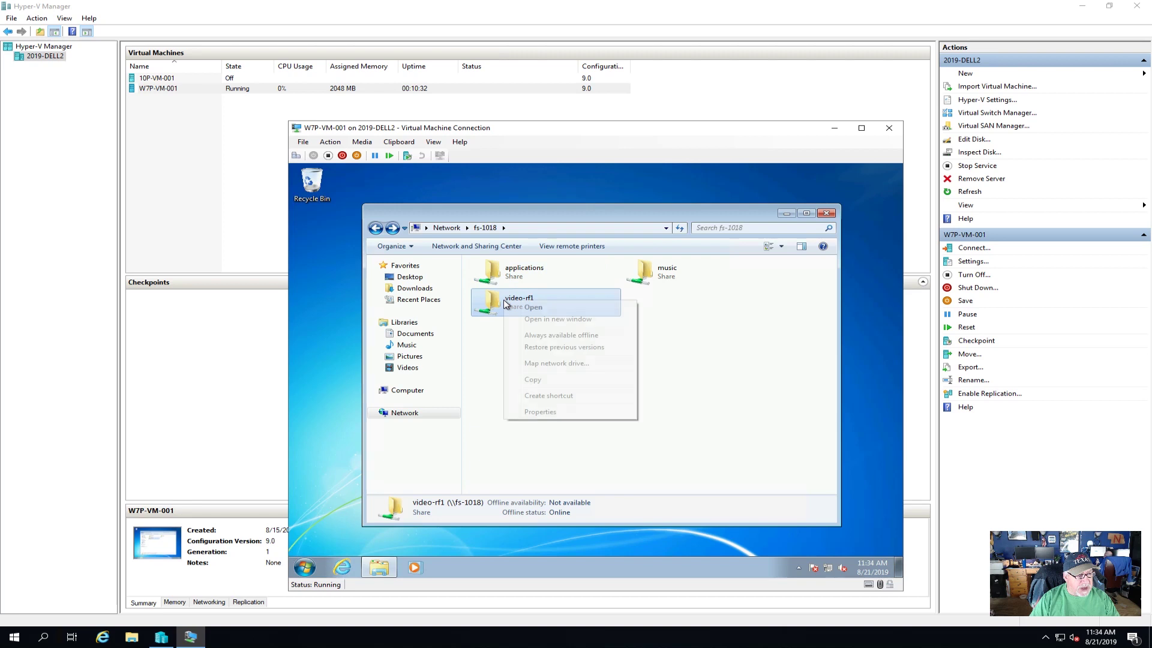
pyautogui.click(551, 364)
pyautogui.click(586, 349)
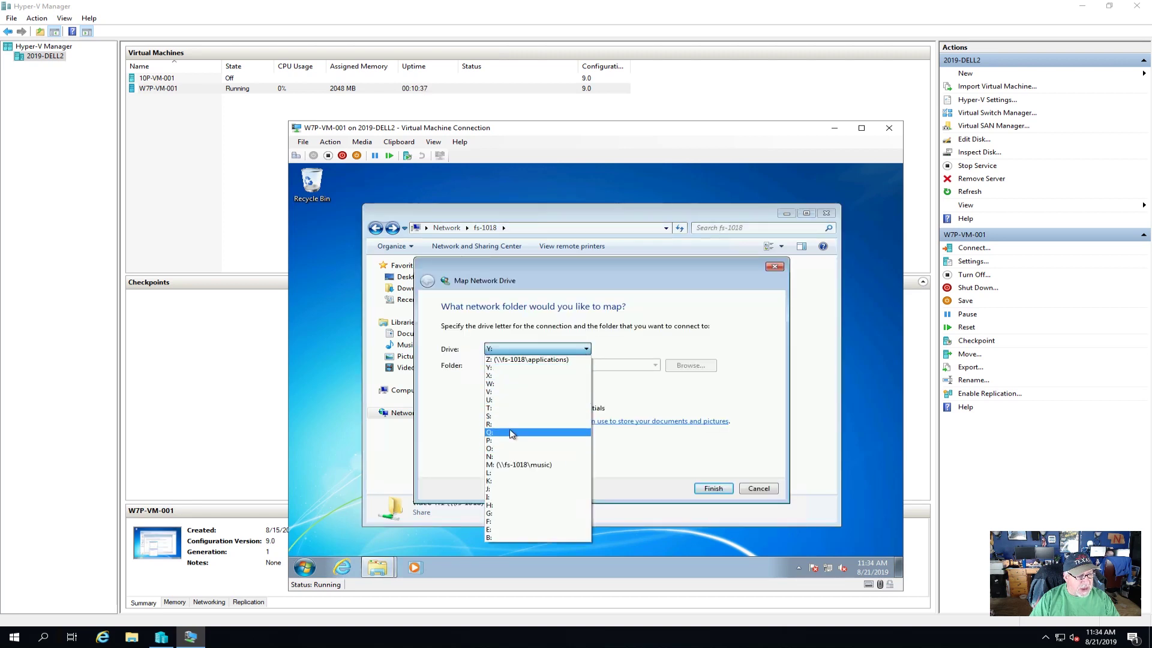
pyautogui.click(511, 392)
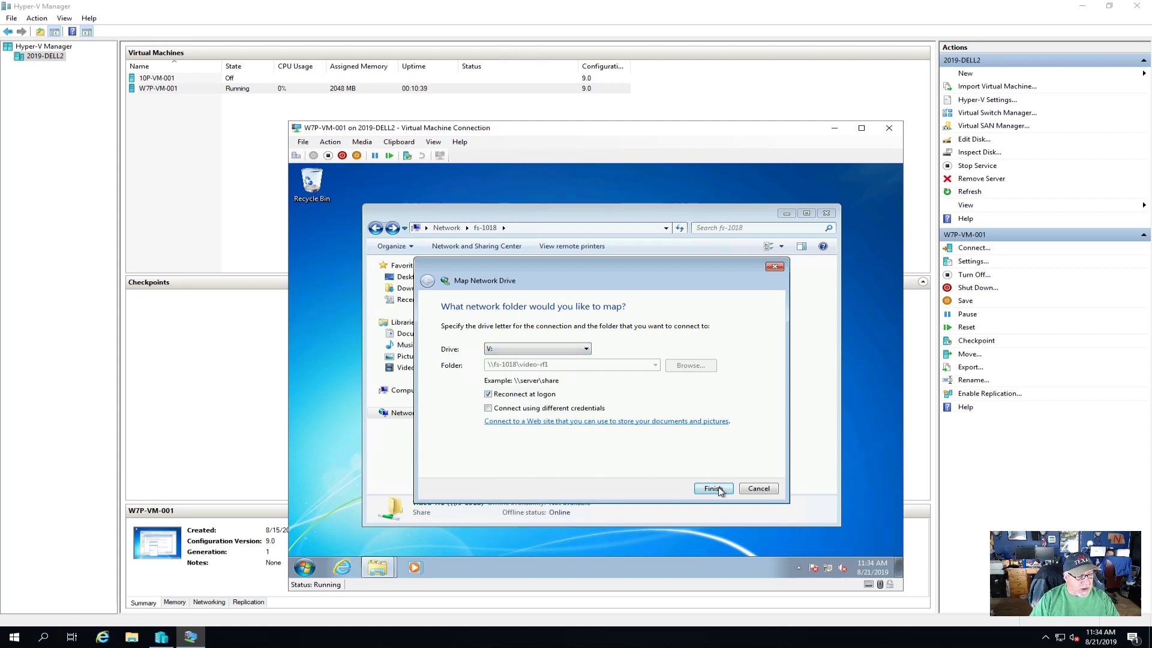
pyautogui.click(713, 488)
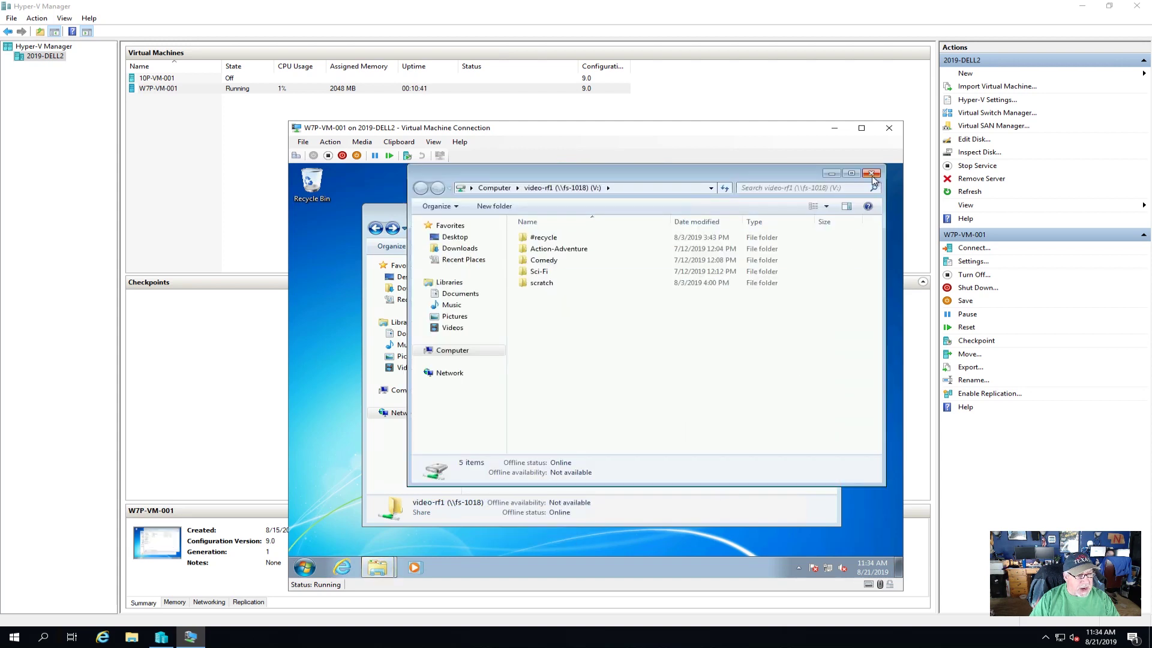
pyautogui.doubleClick(540, 263)
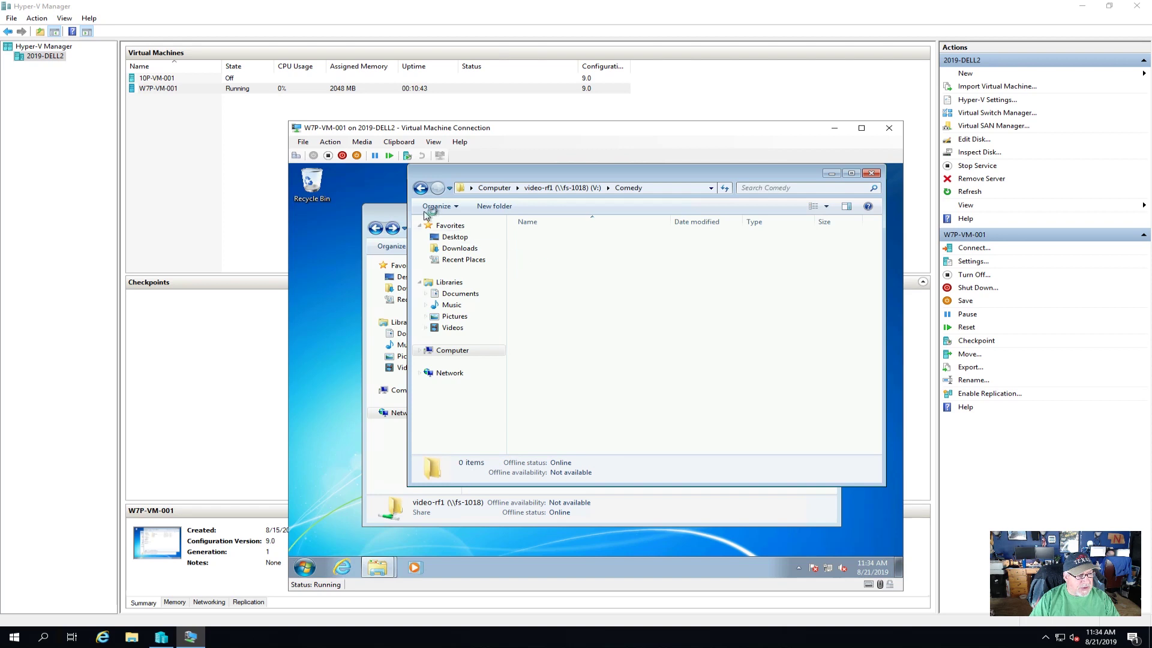
pyautogui.click(421, 188)
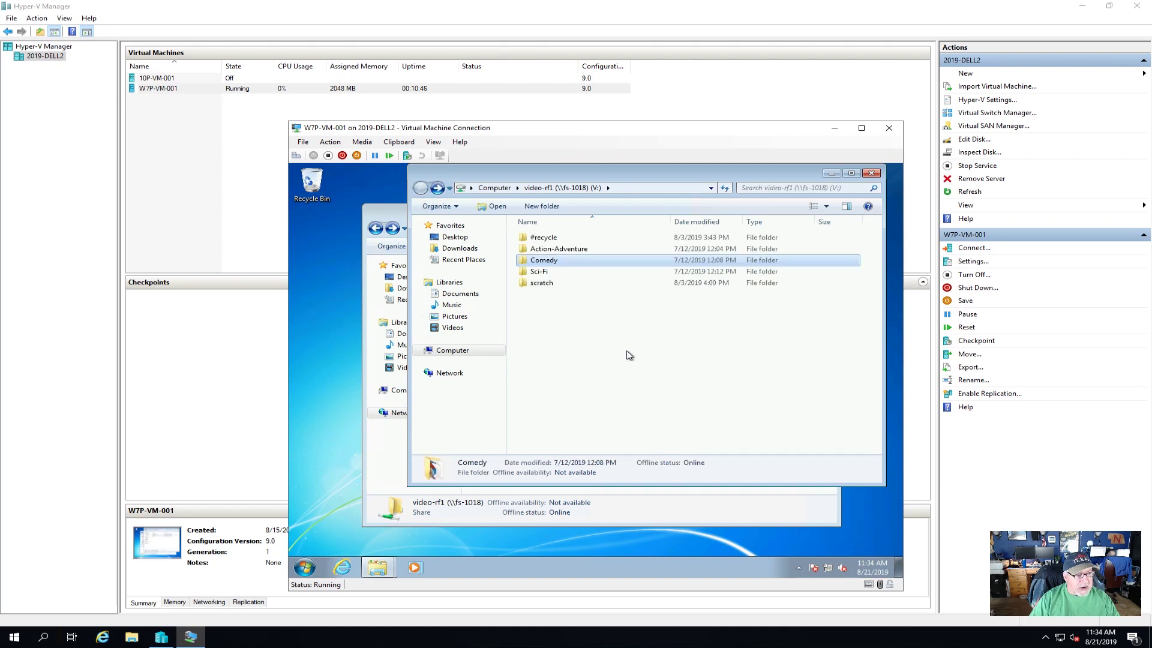
pyautogui.click(541, 287)
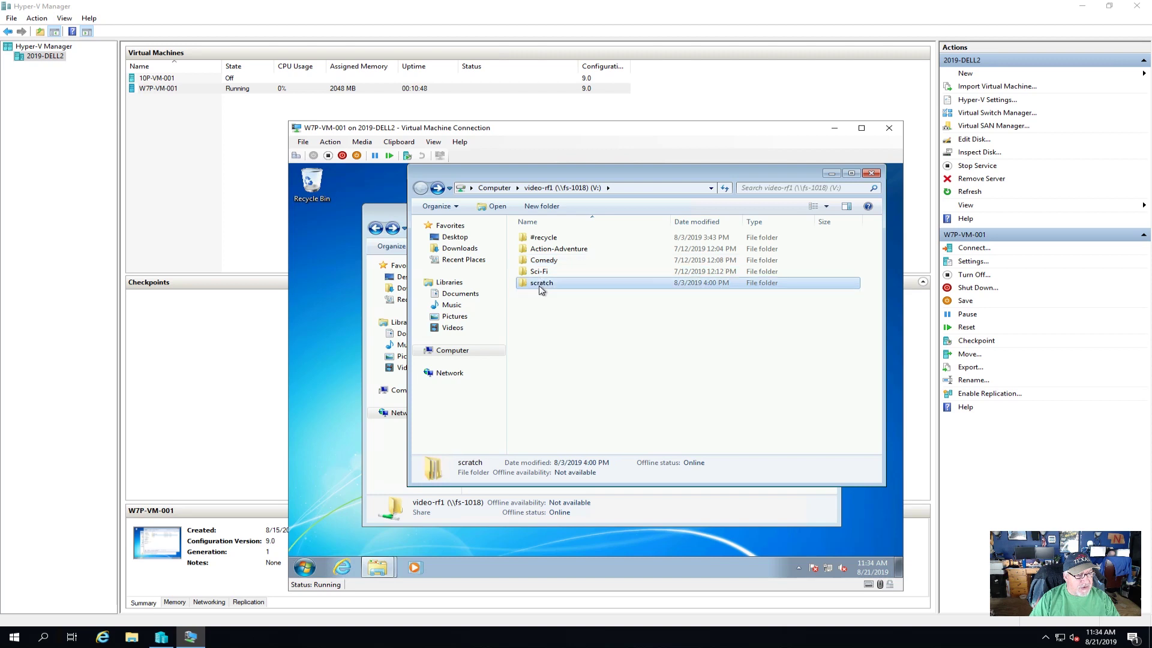
# - Try deleting the scratch folder on V: and dismiss the access denied error
pyautogui.rightClick(541, 289)
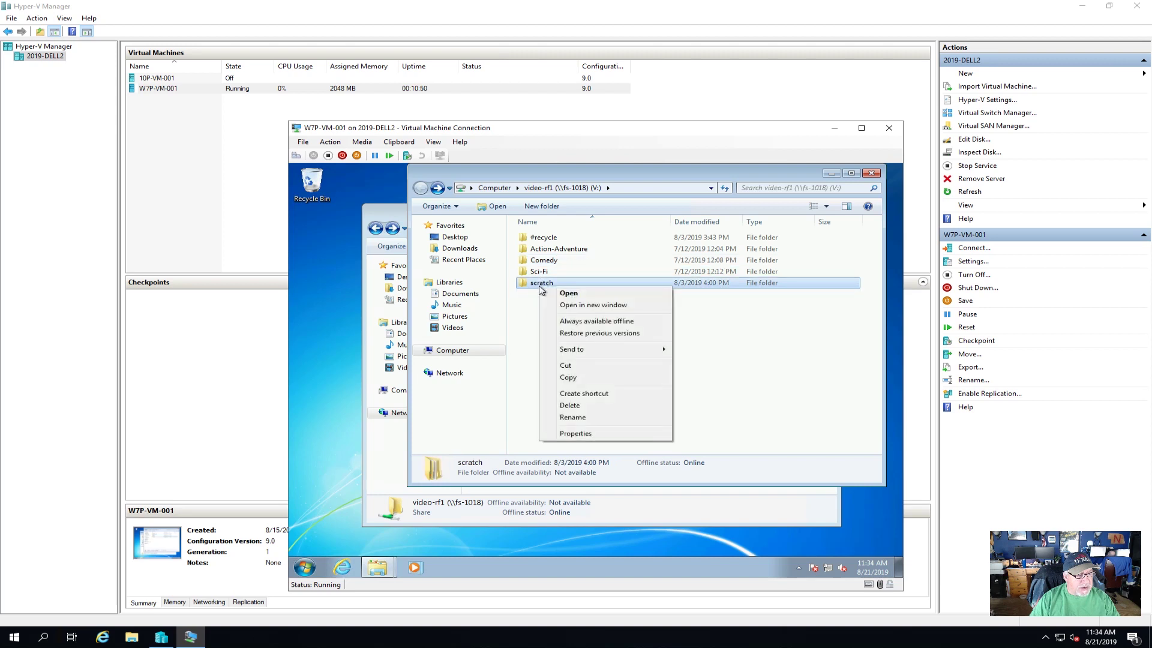
pyautogui.click(591, 408)
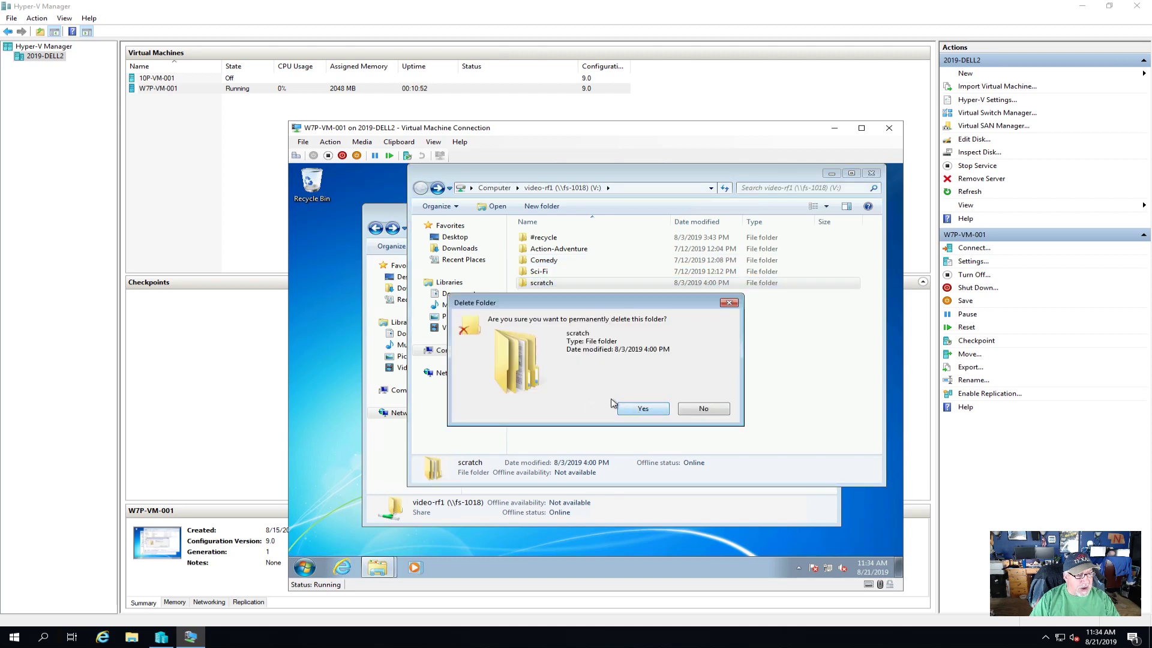
pyautogui.click(655, 410)
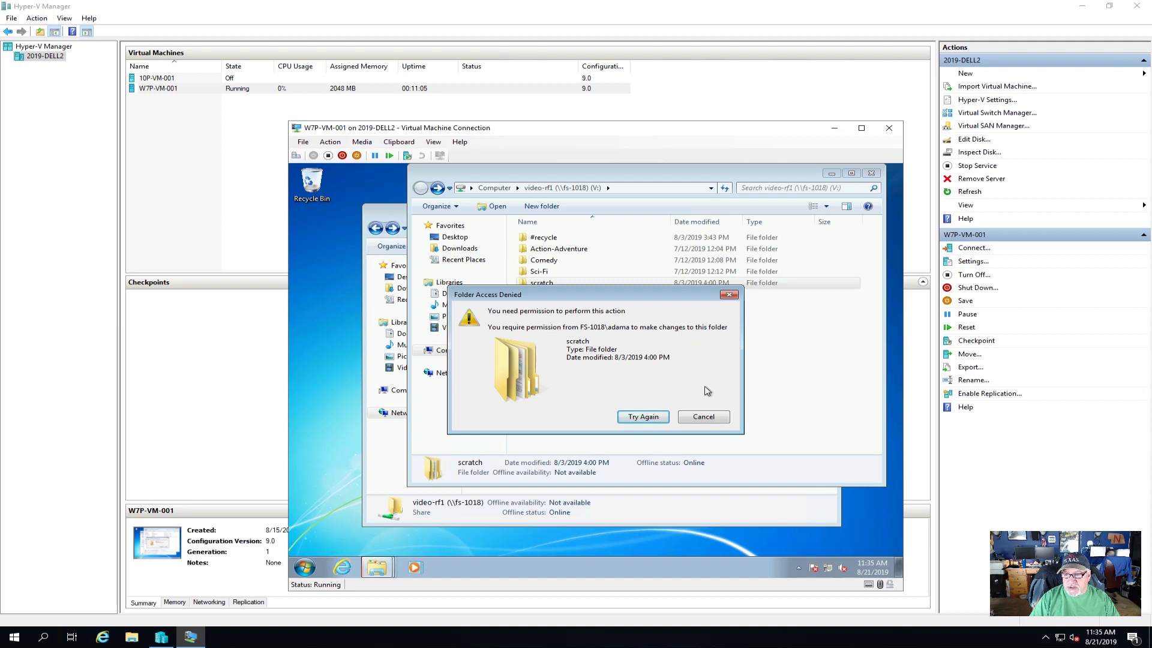
pyautogui.click(713, 417)
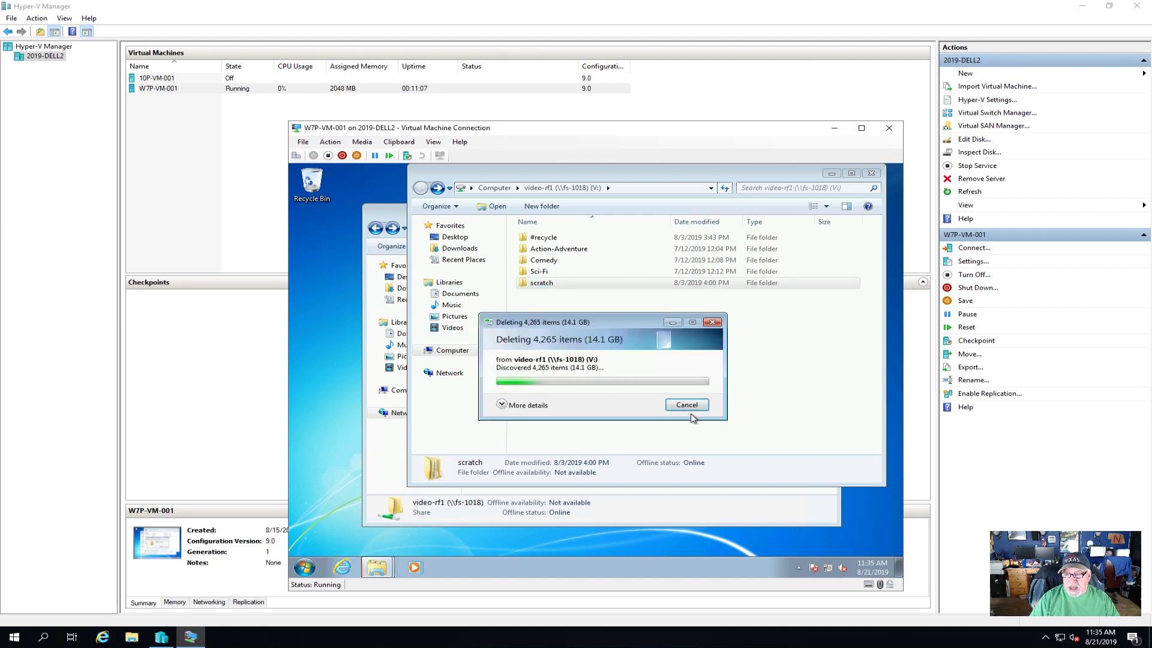
pyautogui.click(687, 411)
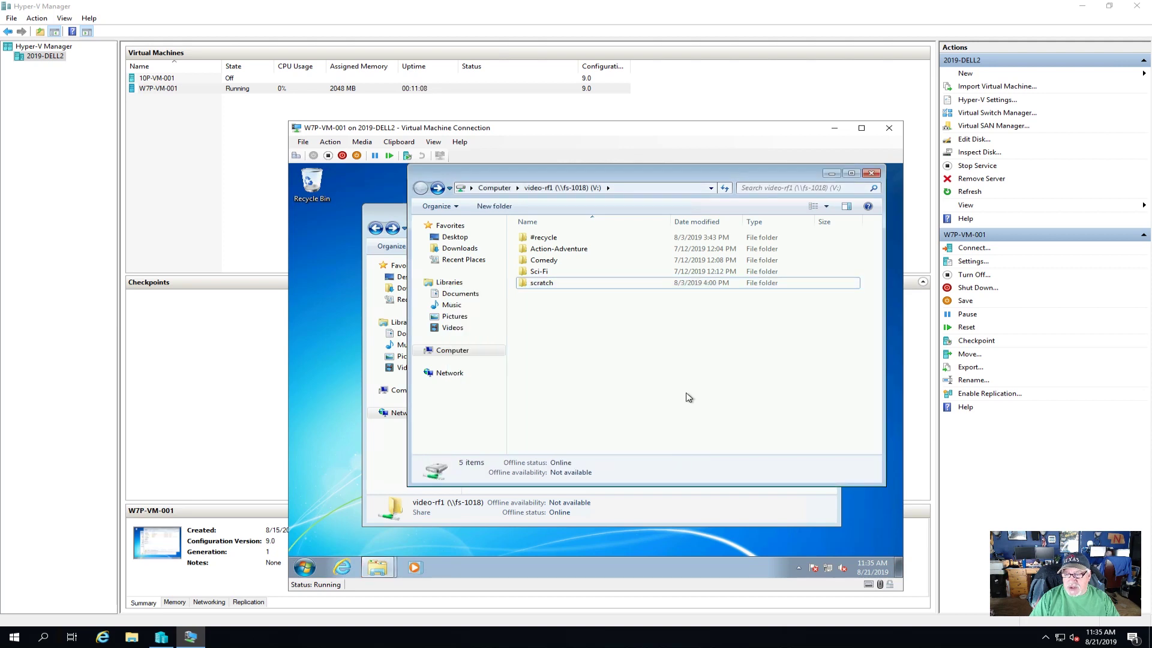
# - Try creating a new folder inside scratch, dismiss the denial, and close the window
pyautogui.doubleClick(549, 287)
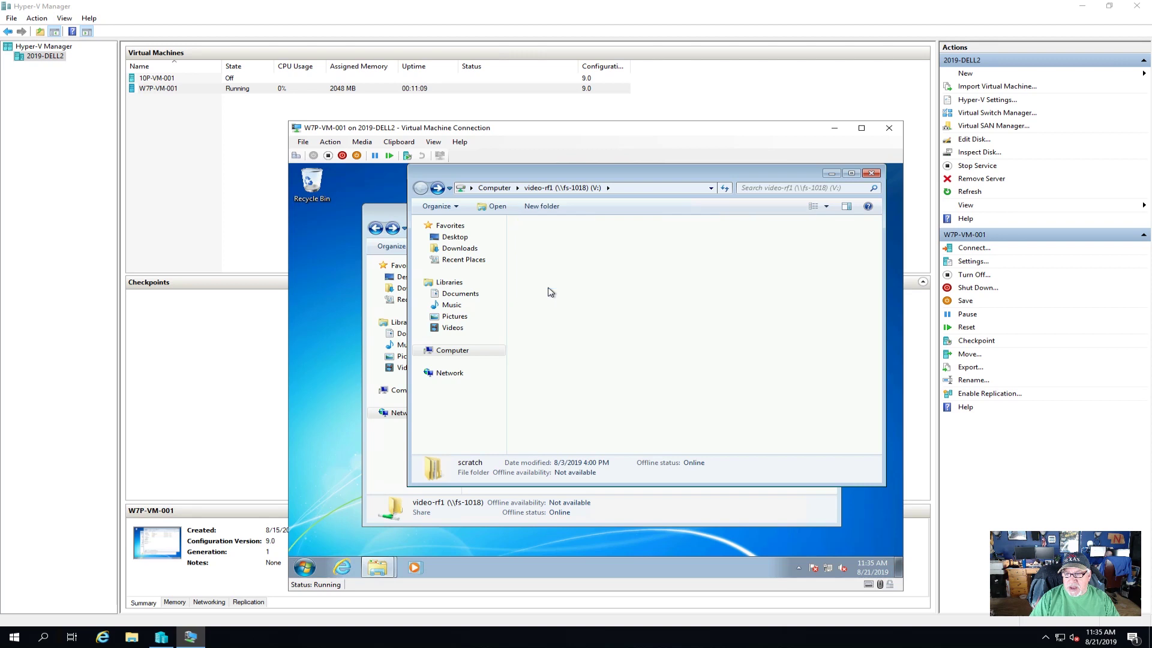
pyautogui.rightClick(543, 322)
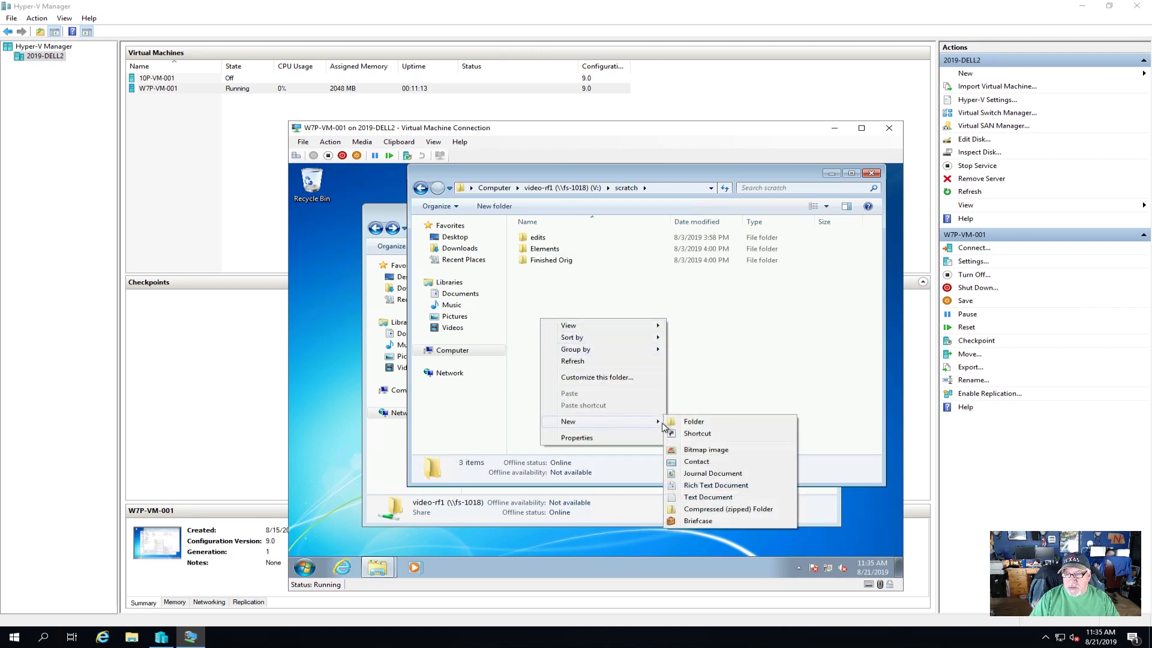
pyautogui.click(693, 422)
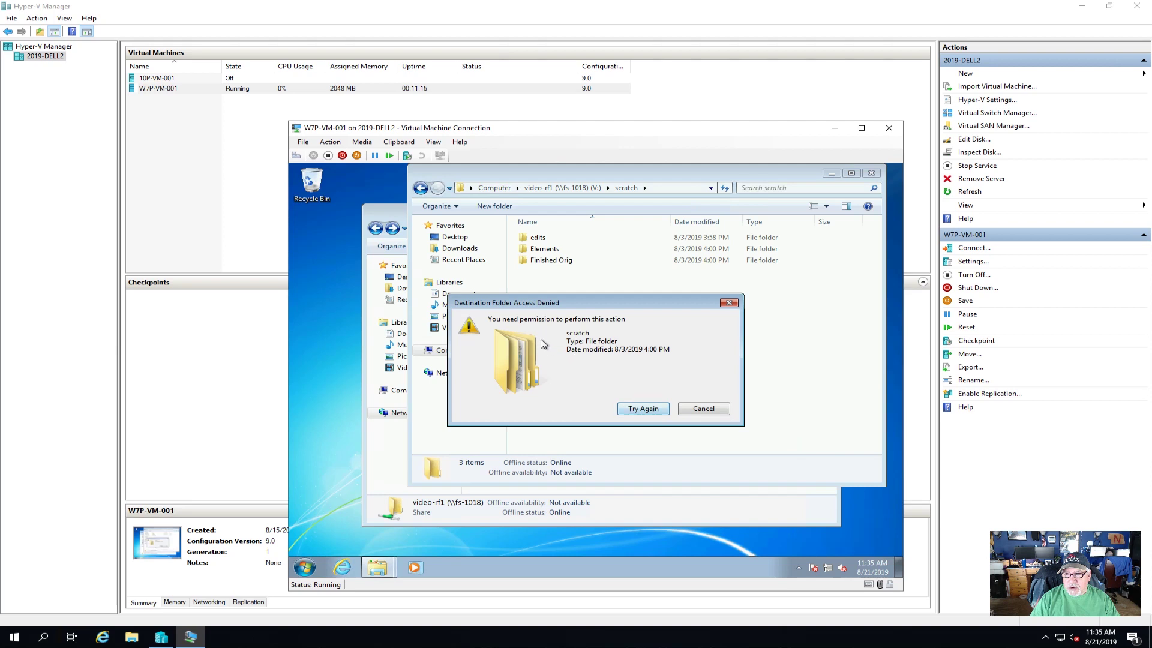
pyautogui.click(700, 412)
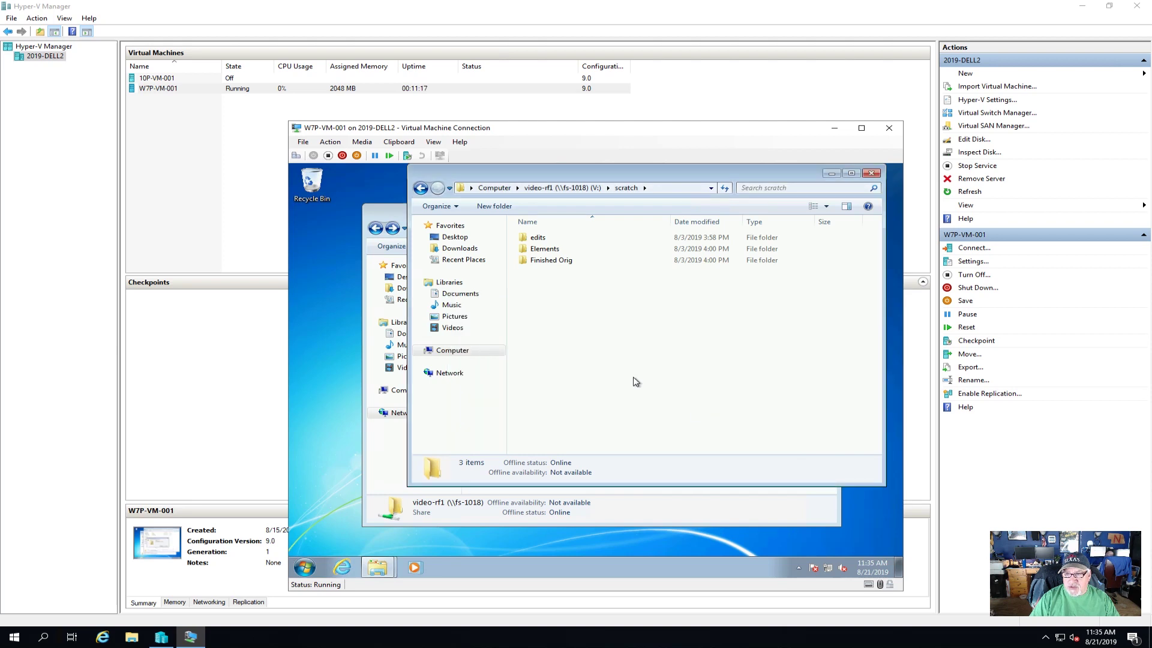
pyautogui.click(871, 173)
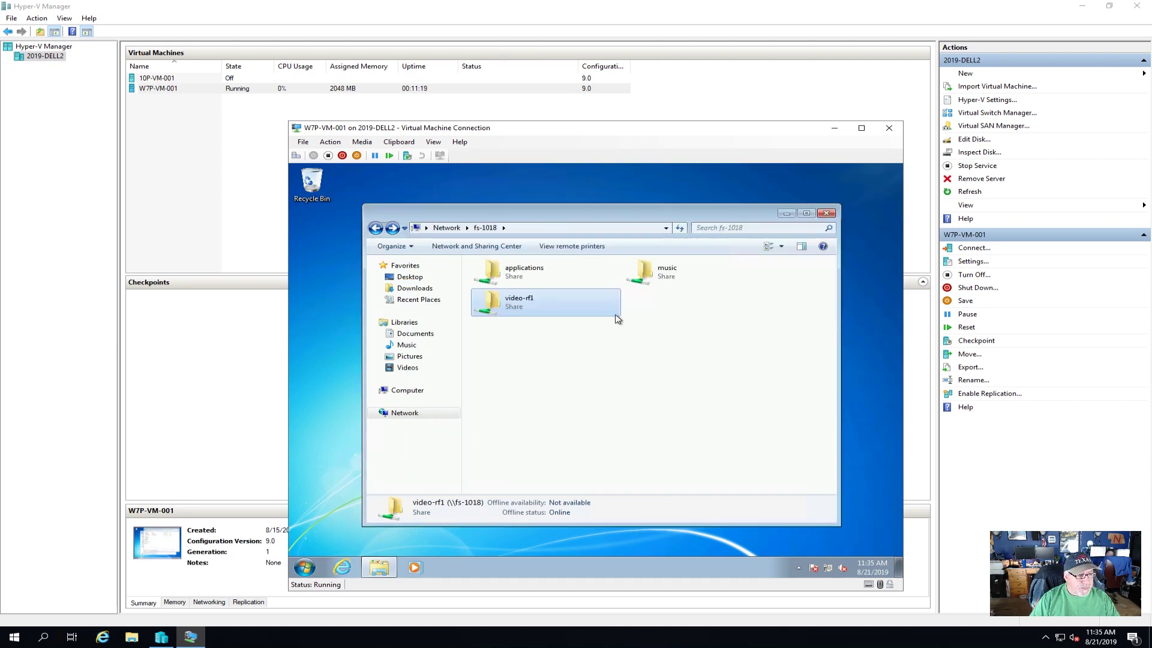
# - Try creating a new folder on the applications Z: drive and dismiss the access denied error
pyautogui.click(434, 395)
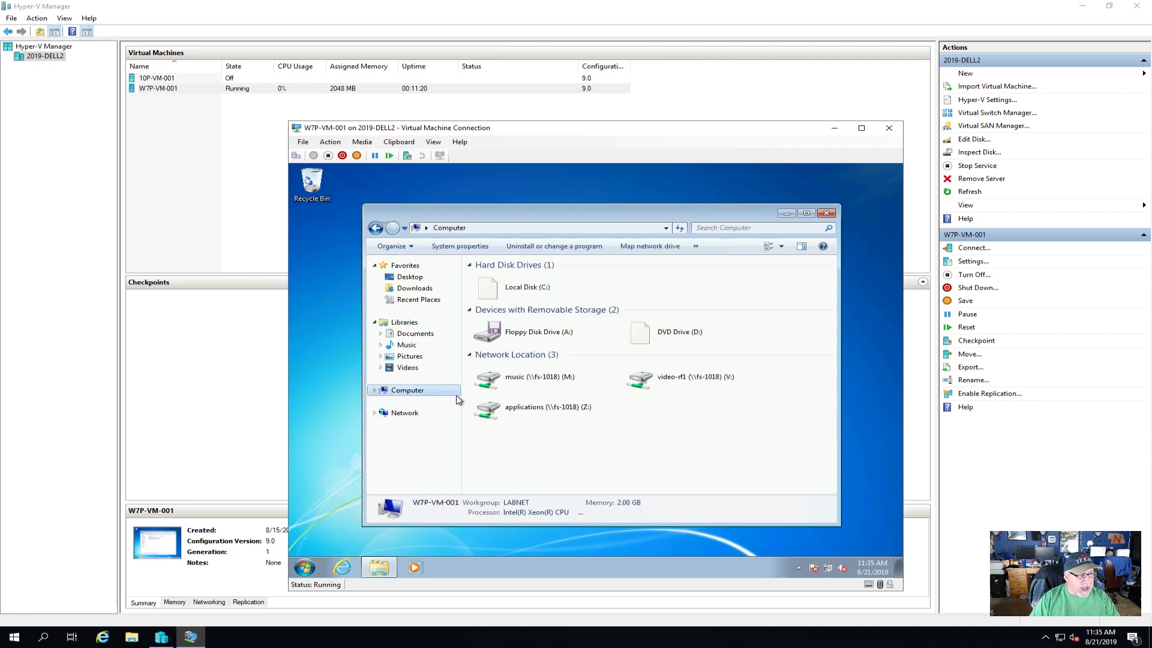
pyautogui.doubleClick(540, 417)
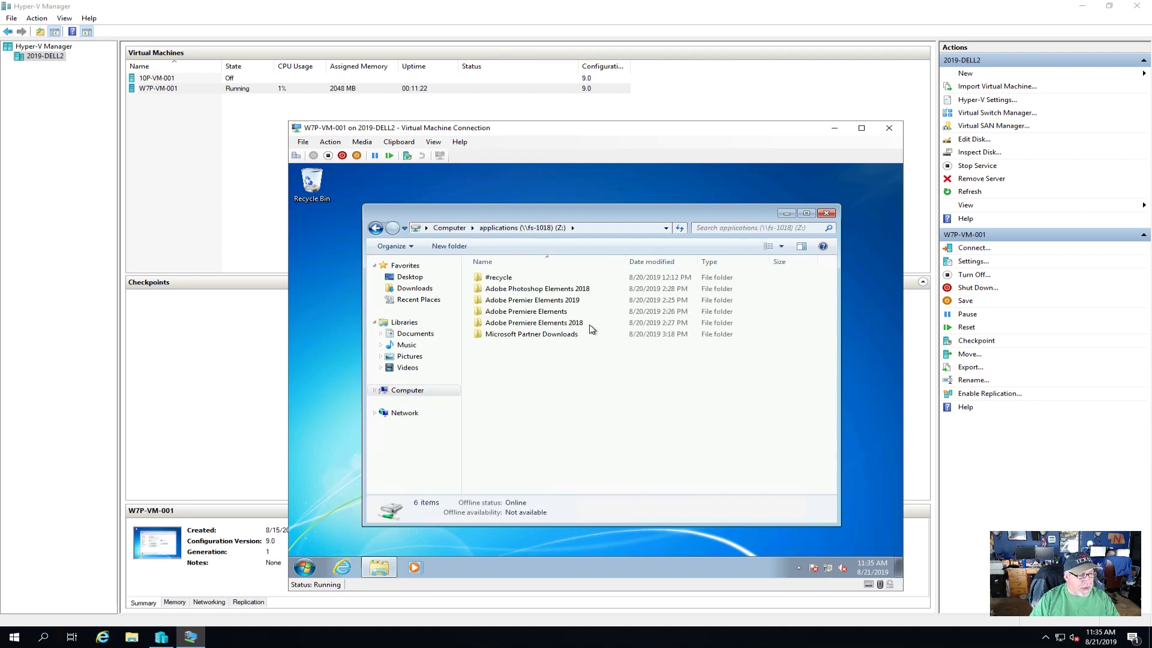
pyautogui.rightClick(530, 412)
pyautogui.moveTo(581, 513)
pyautogui.click(684, 413)
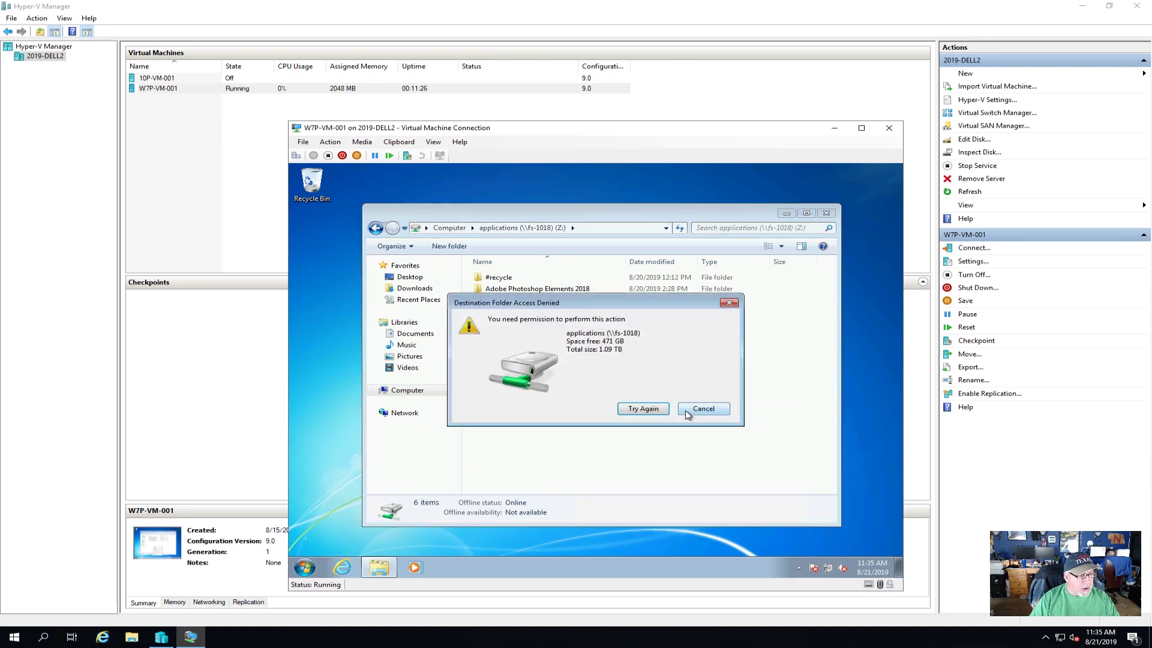
pyautogui.click(708, 416)
# - Try a new folder on music (M:), dismiss the denial, and close Explorer
pyautogui.click(430, 392)
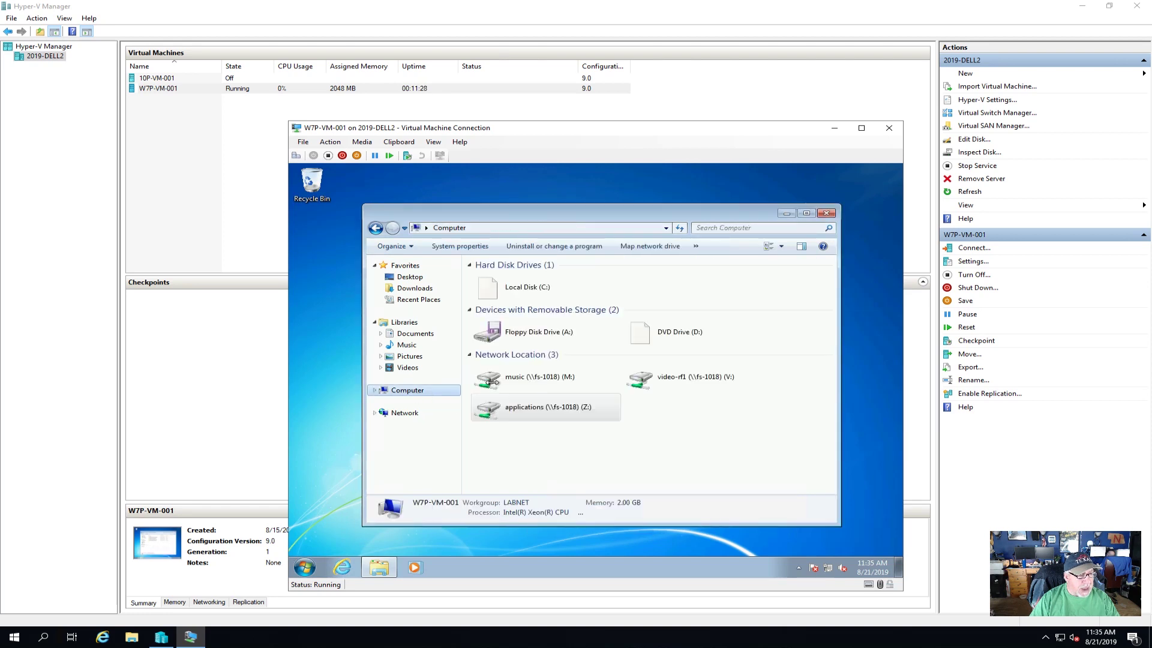
pyautogui.doubleClick(548, 374)
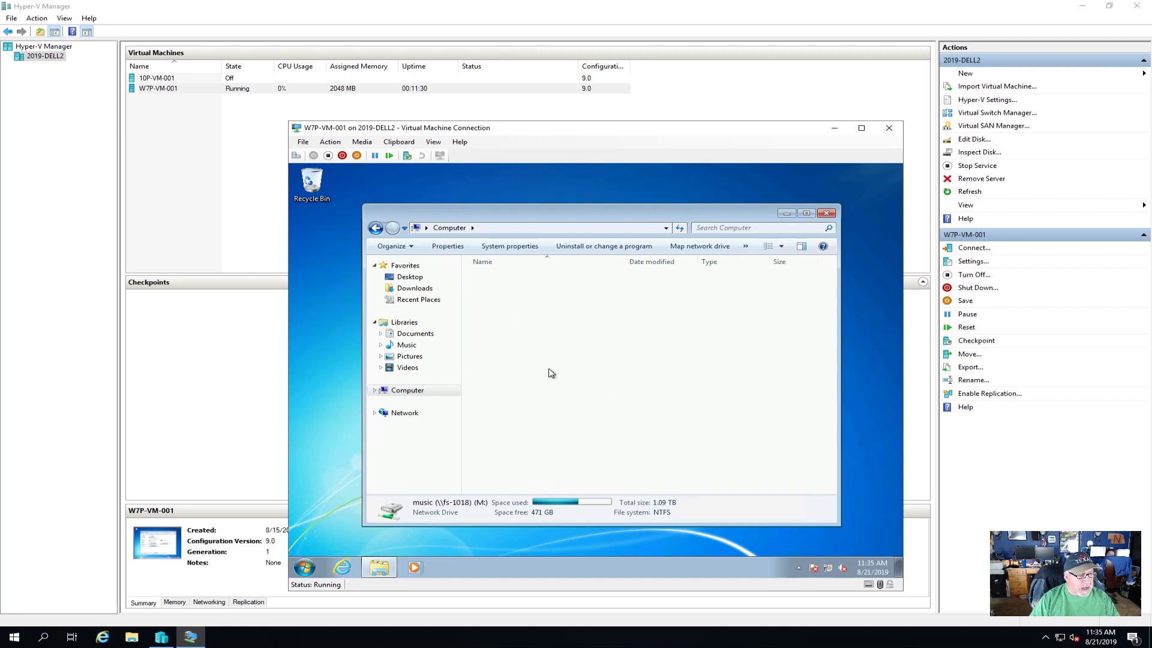
pyautogui.rightClick(534, 363)
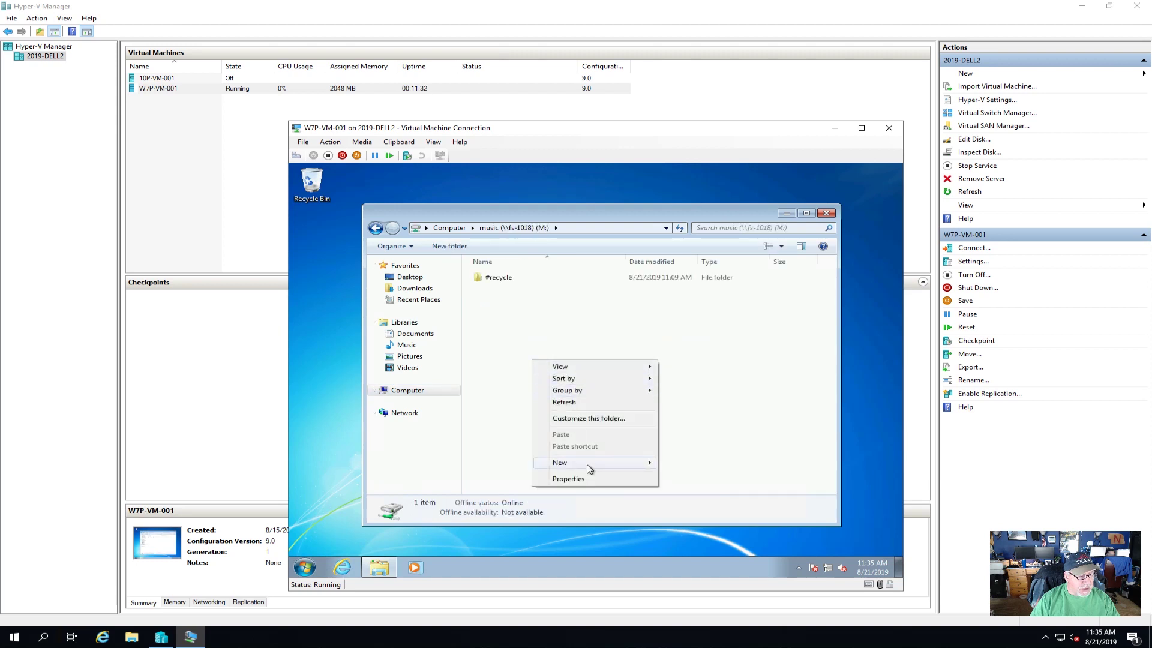
pyautogui.moveTo(600, 463)
pyautogui.click(673, 466)
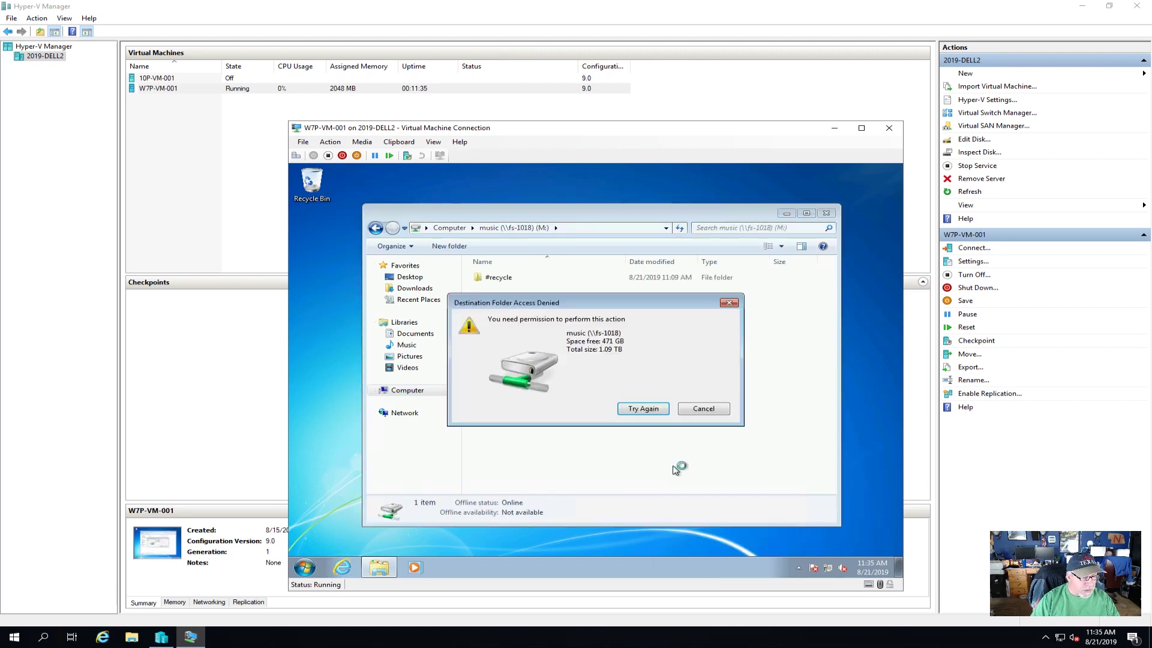
pyautogui.click(702, 410)
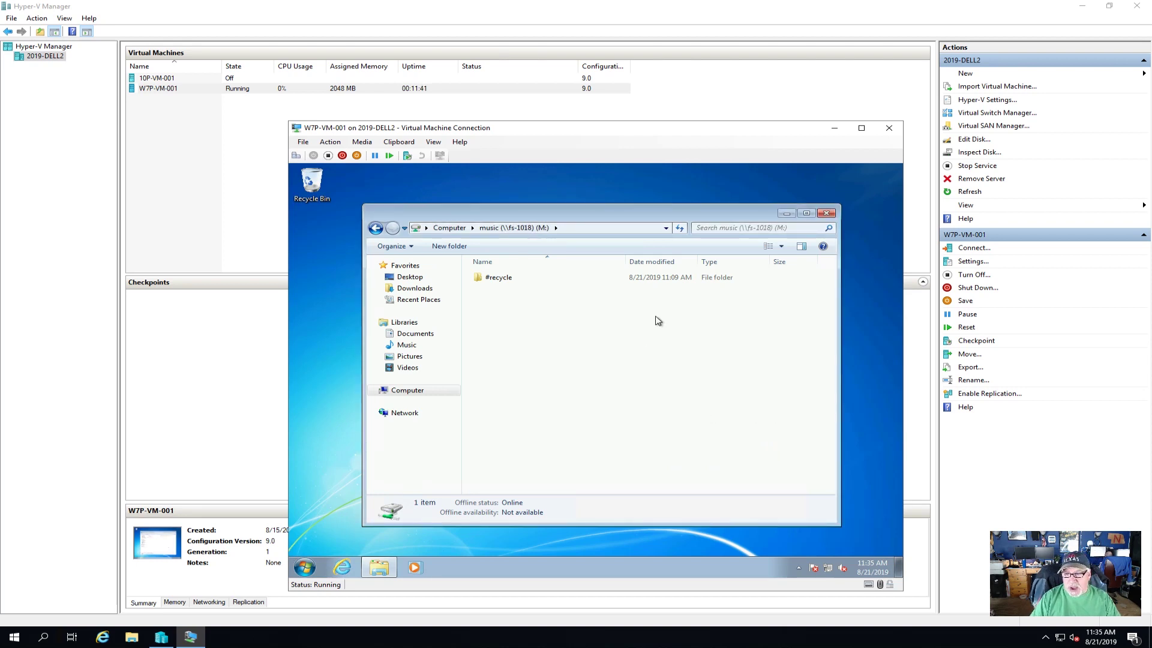
pyautogui.click(827, 214)
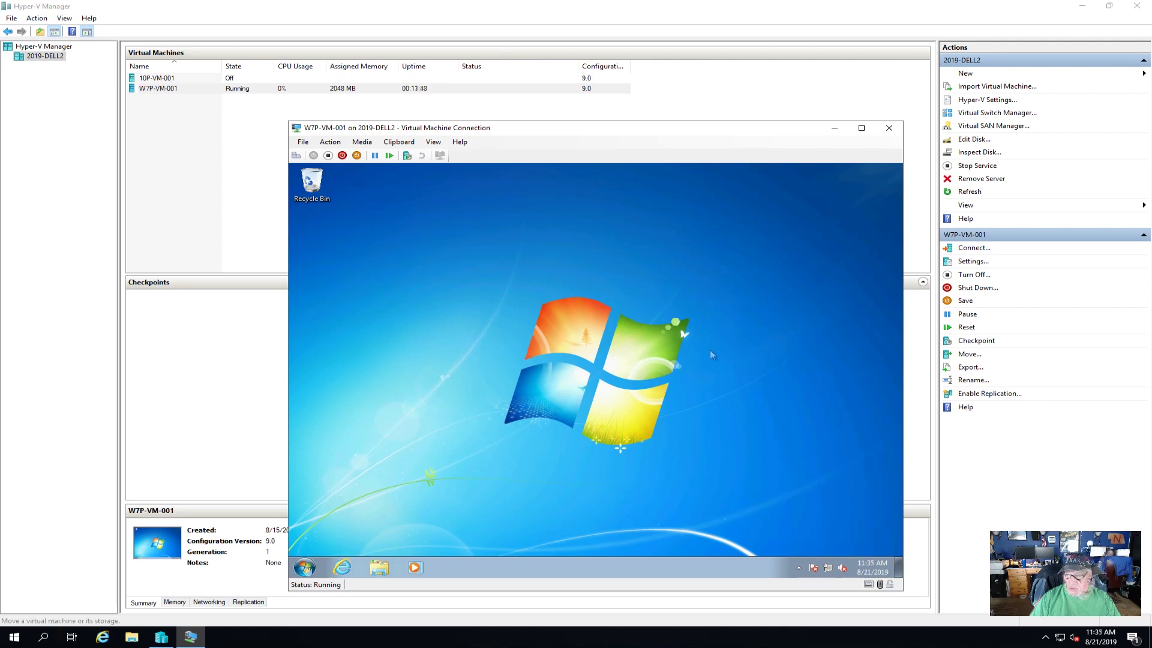
# - Log off from the Start menu and sign in as the other user with their password
pyautogui.click(305, 568)
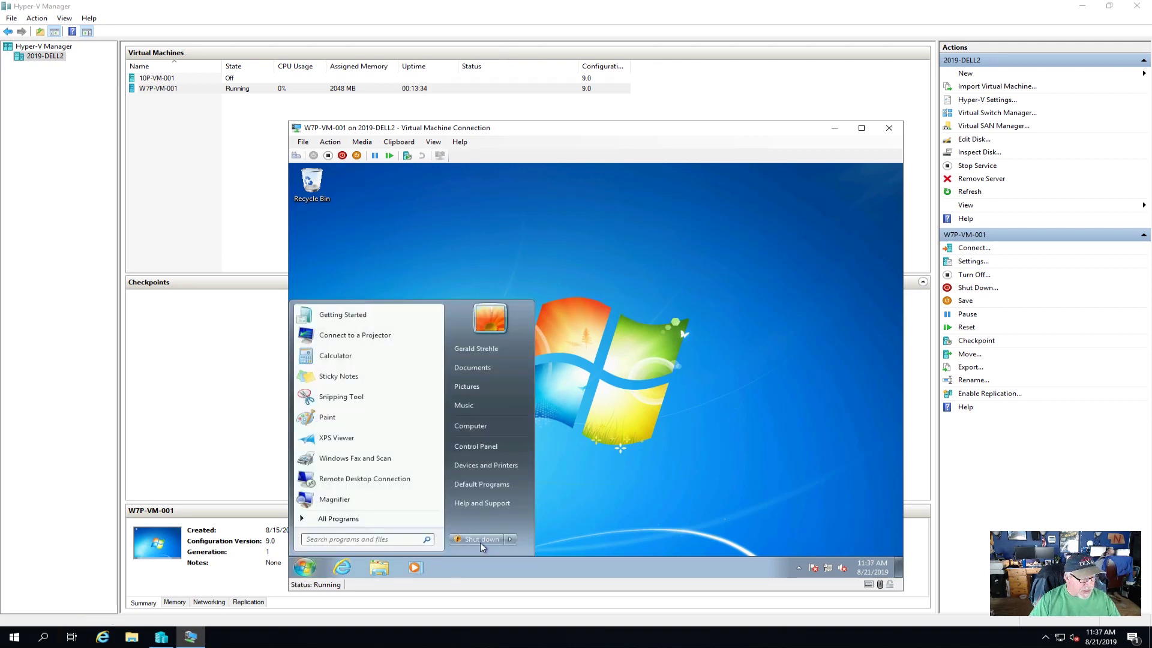
pyautogui.click(512, 539)
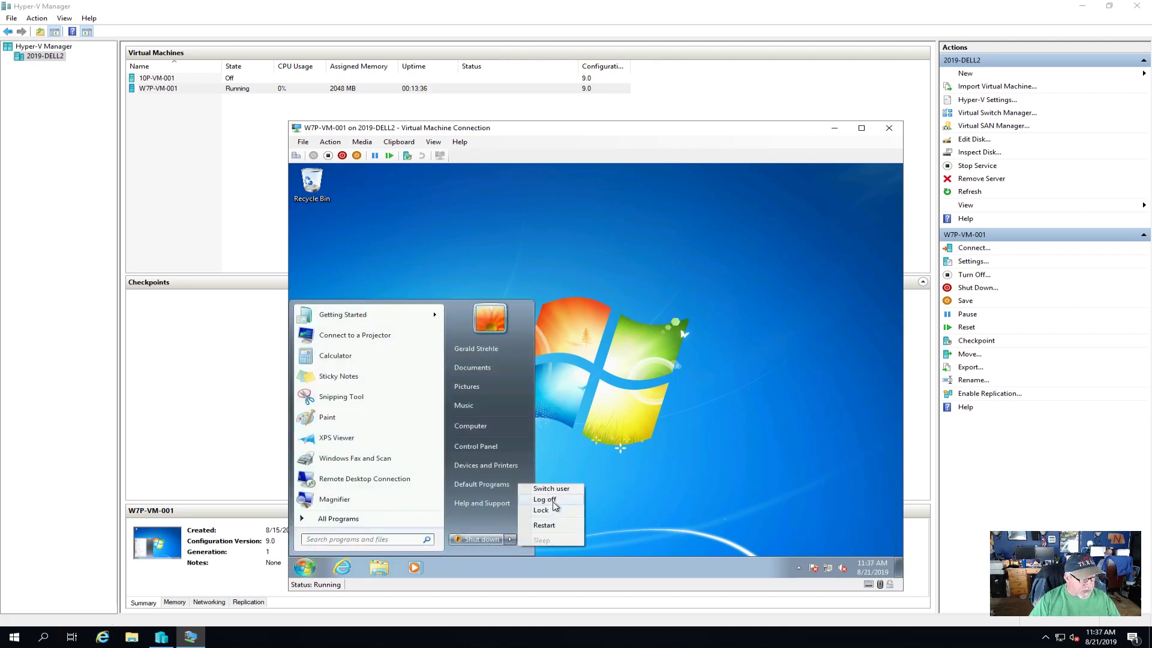
pyautogui.click(554, 505)
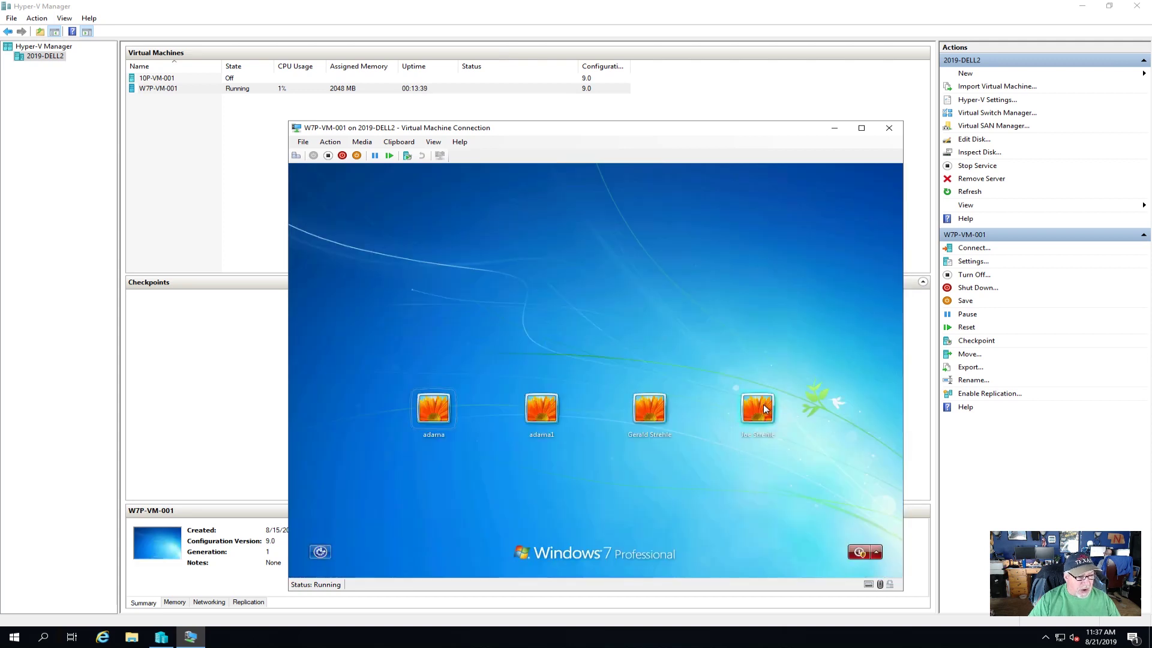
pyautogui.click(762, 410)
pyautogui.click(573, 429)
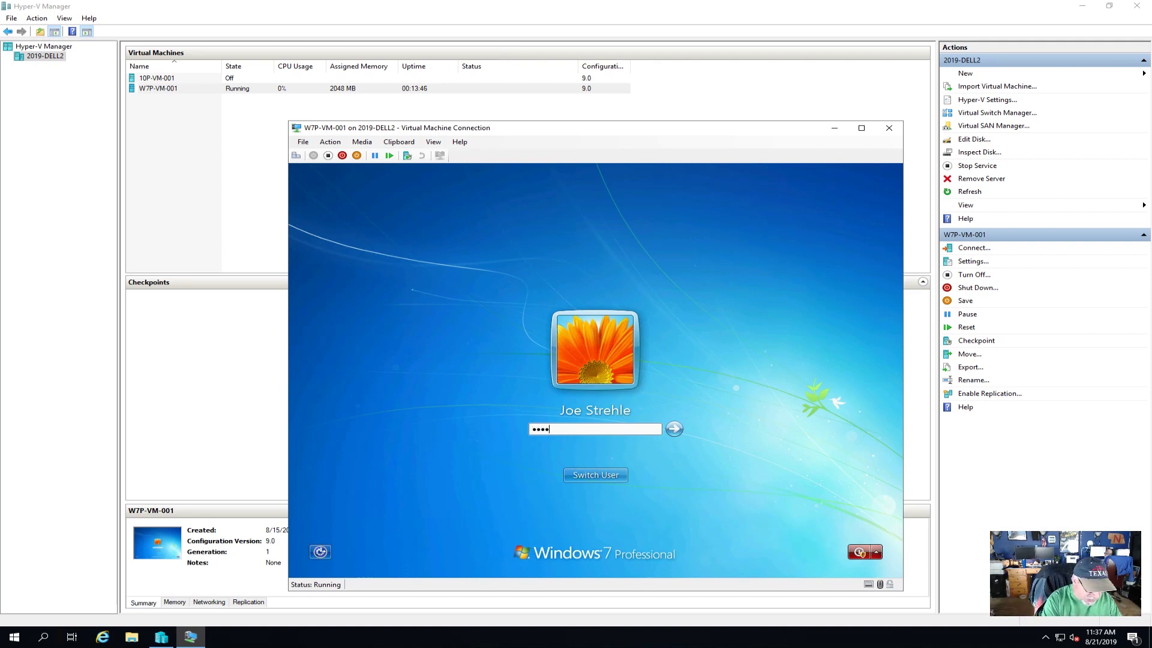
pyautogui.press('Return')
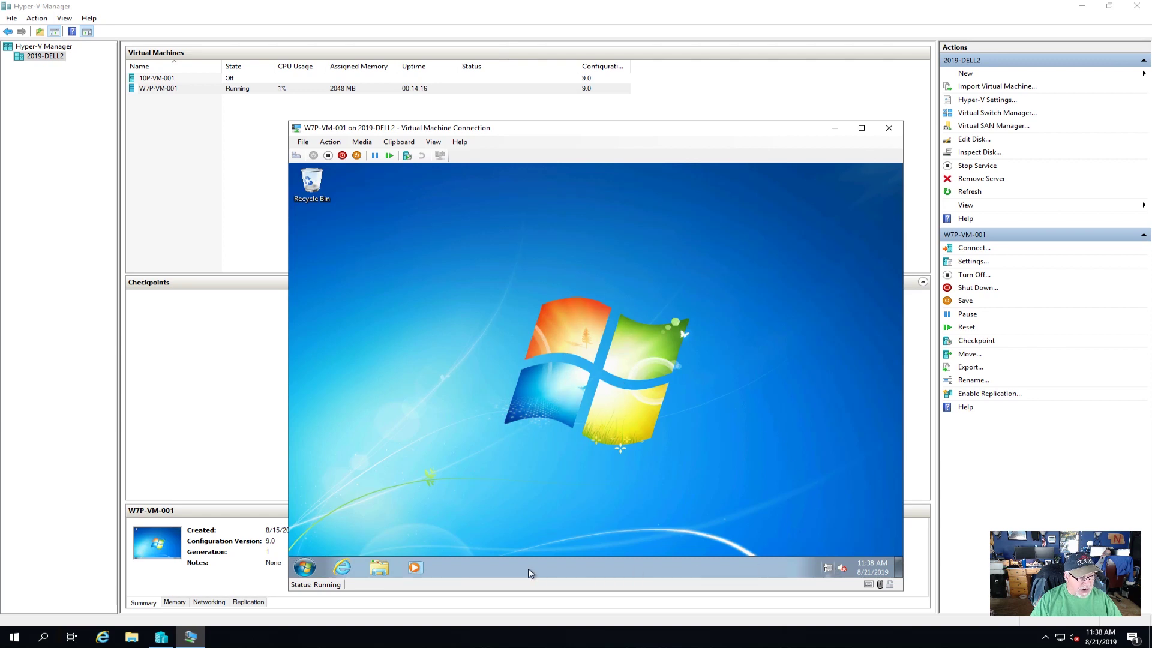
# - Browse to \\fs-1018 and map the applications share as drive Z:
pyautogui.click(380, 568)
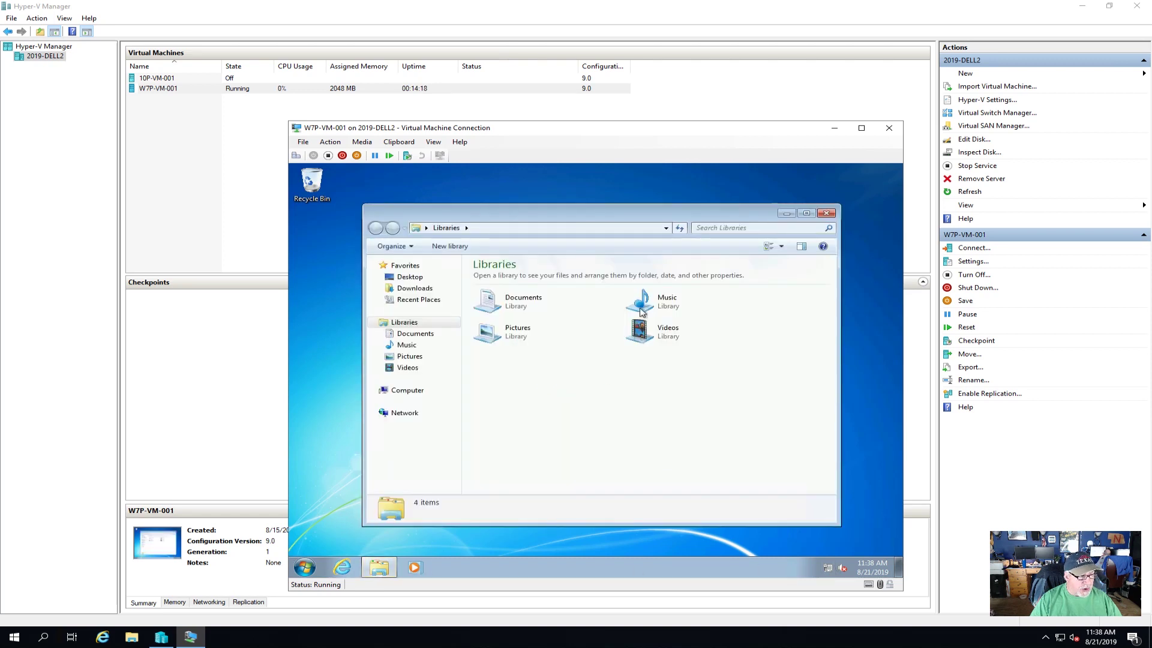
pyautogui.click(504, 228)
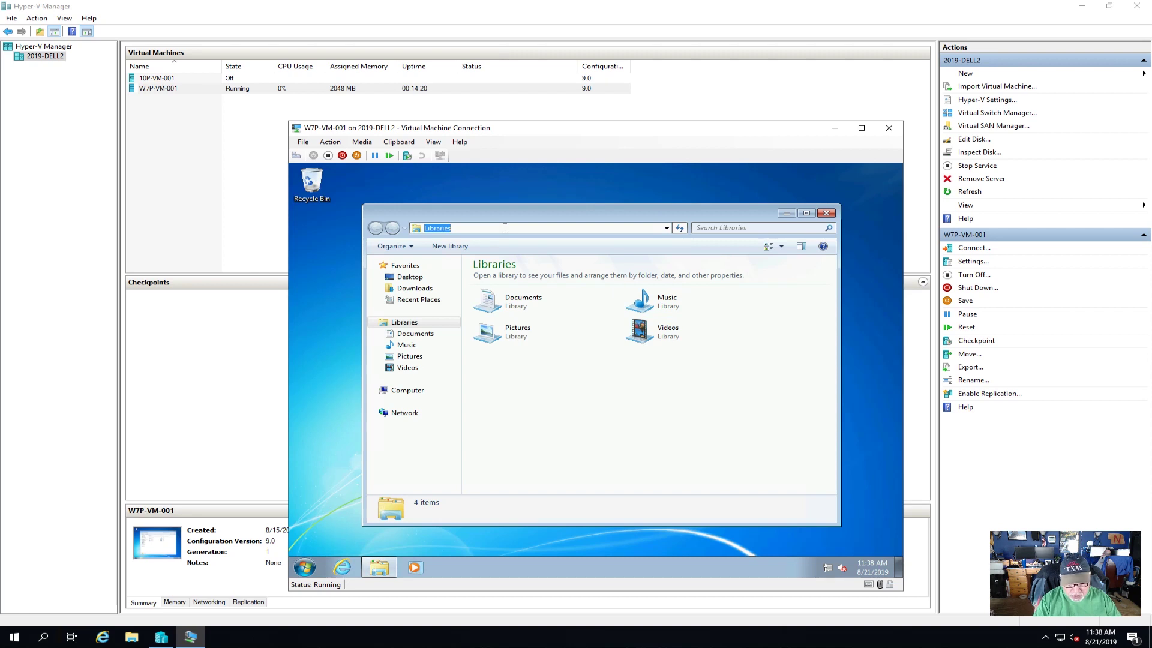
pyautogui.write('\\fs')
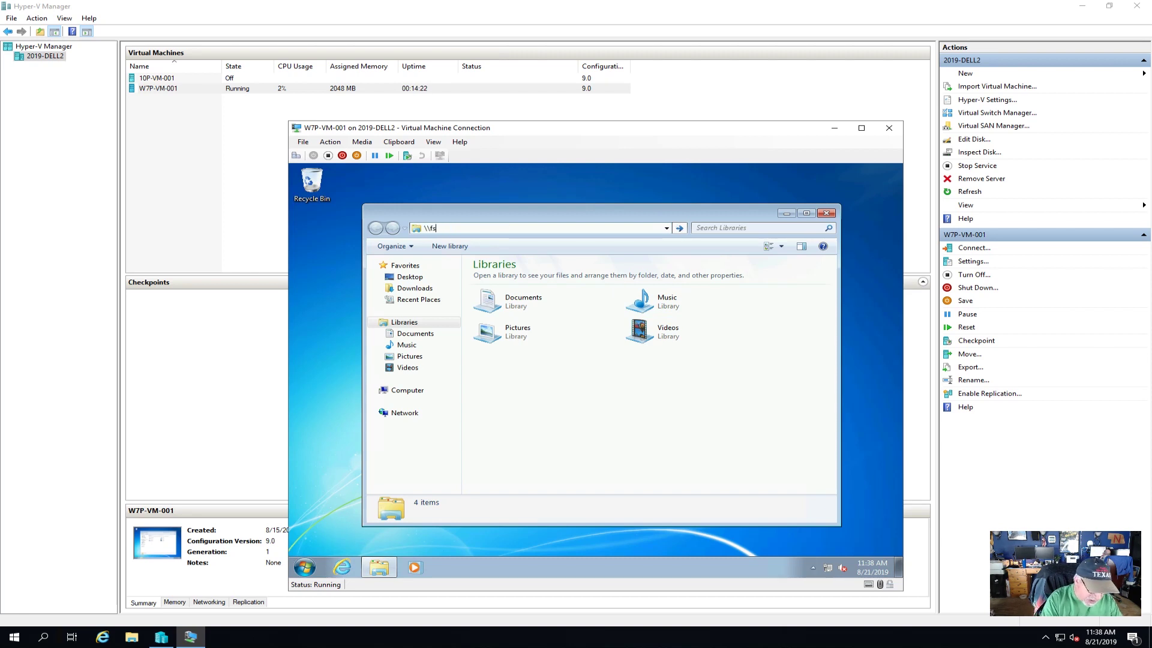
pyautogui.write('-1018')
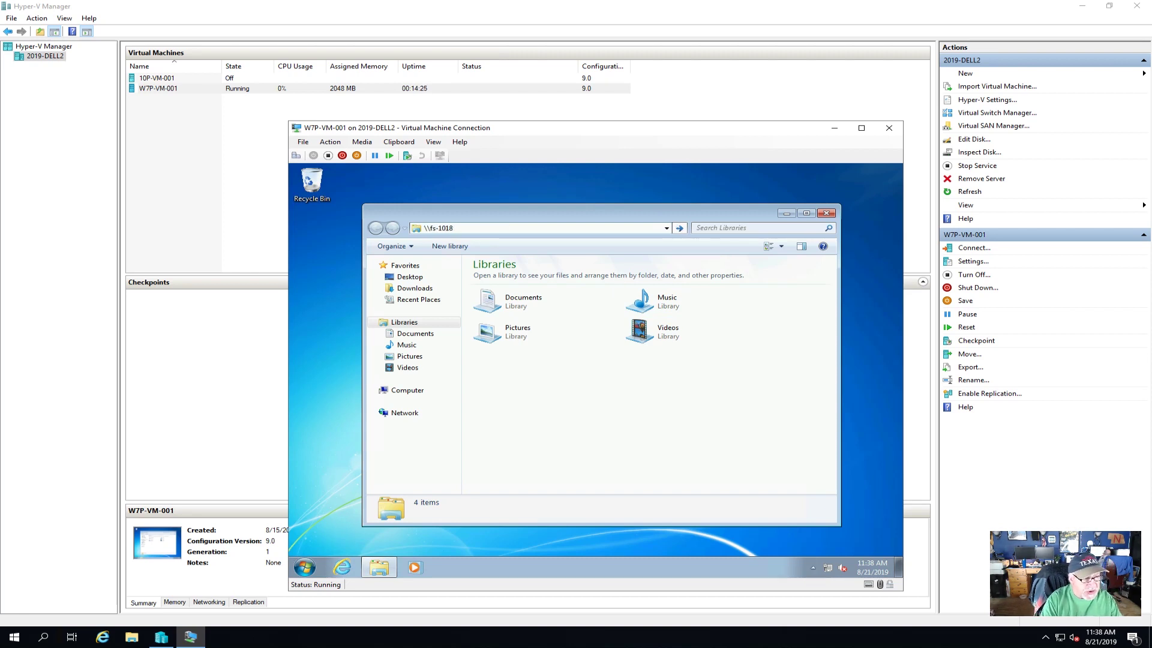
pyautogui.press('Return')
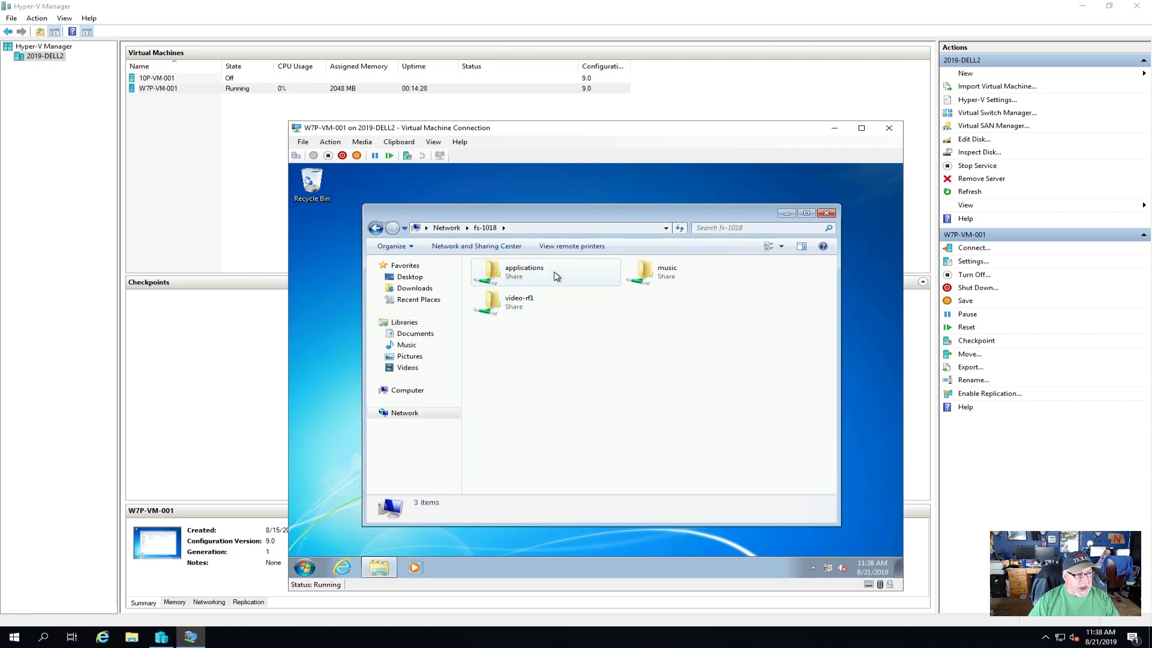
pyautogui.rightClick(513, 280)
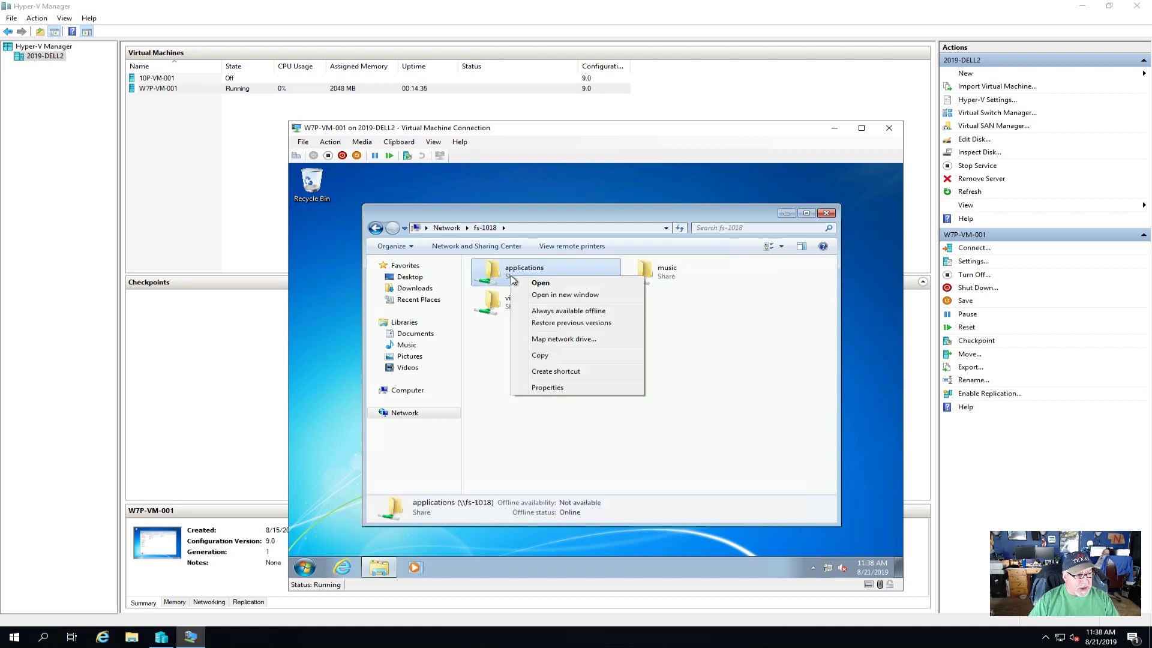
pyautogui.click(561, 339)
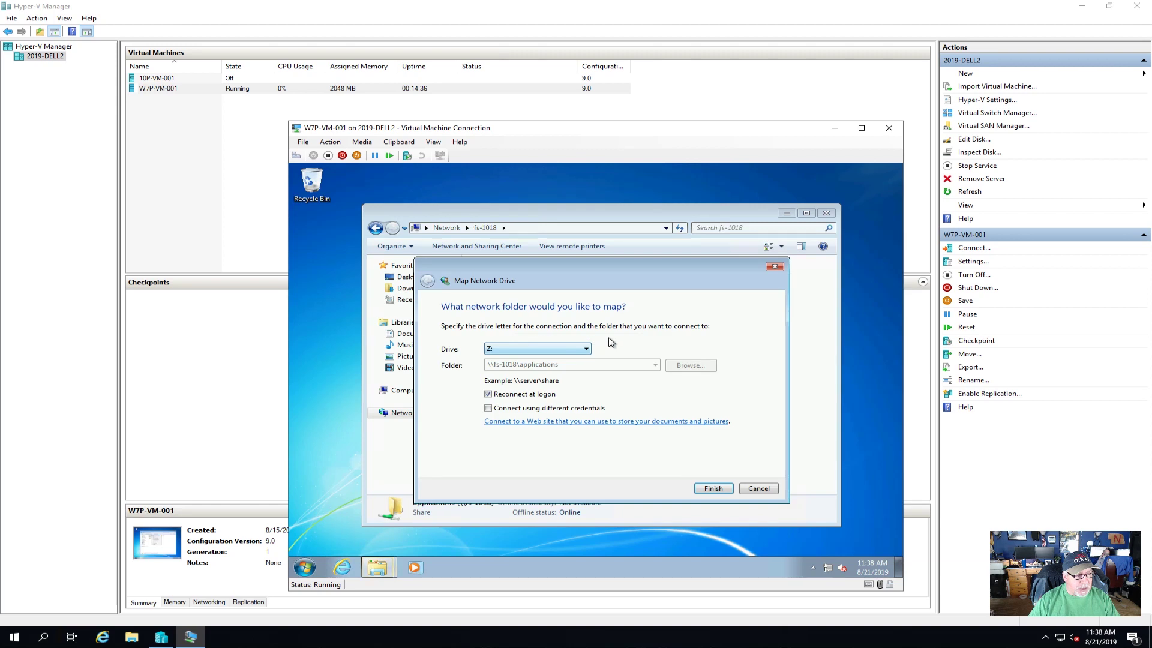
pyautogui.click(716, 488)
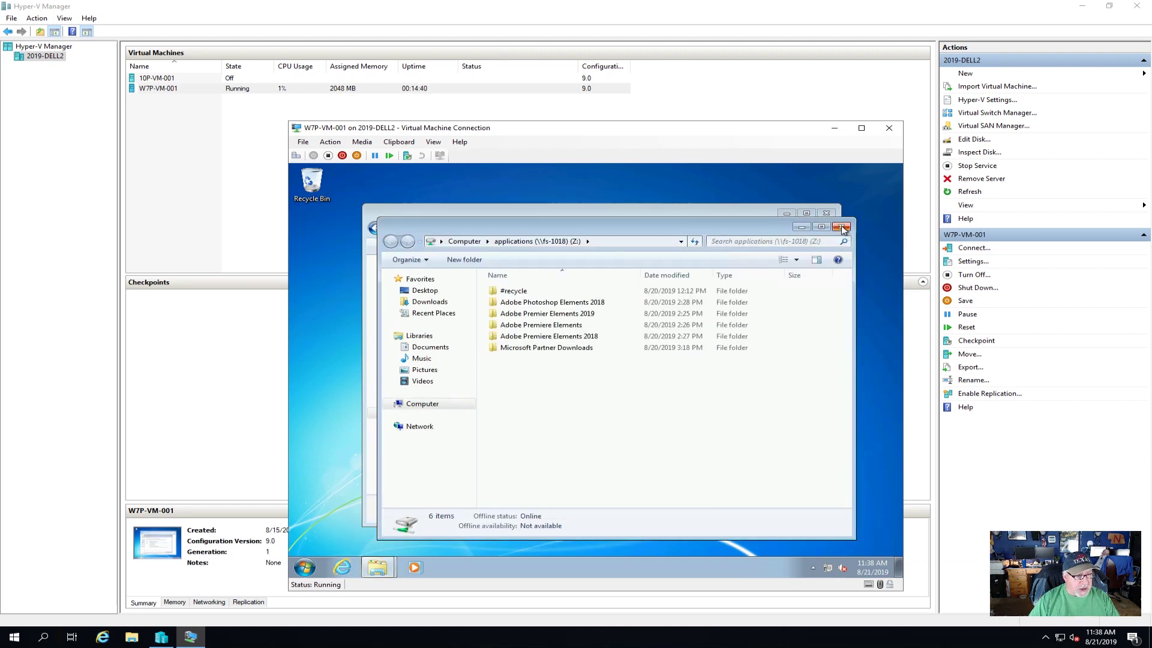
pyautogui.click(842, 226)
# - Map the music share as drive M:
pyautogui.click(666, 276)
pyautogui.rightClick(665, 276)
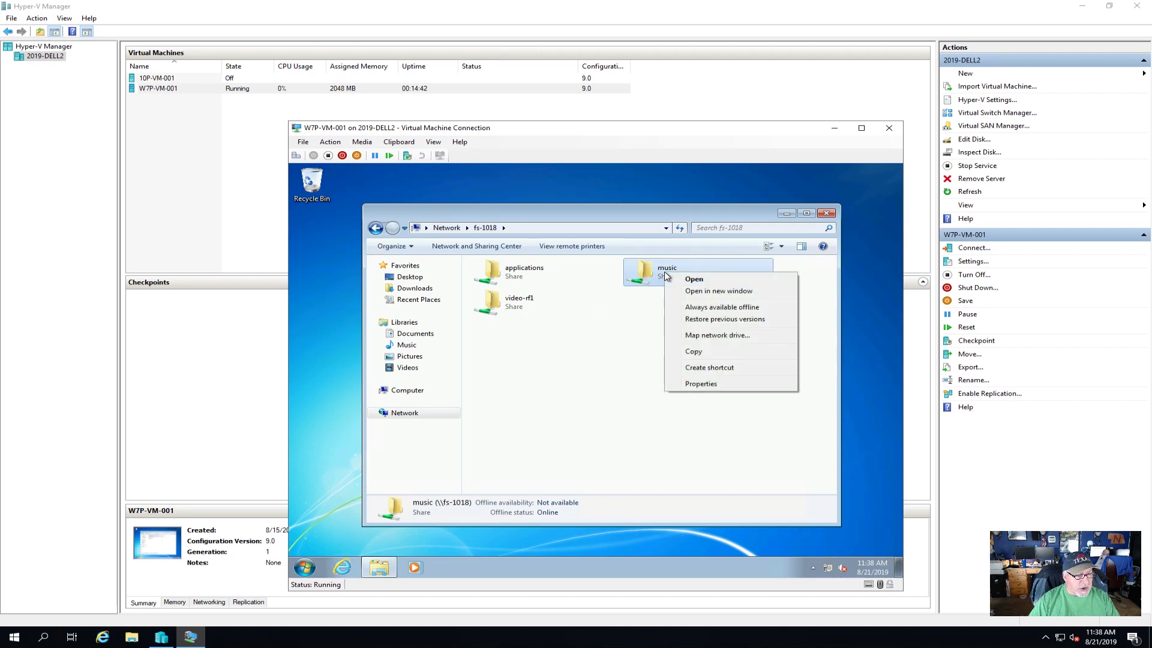
pyautogui.click(719, 339)
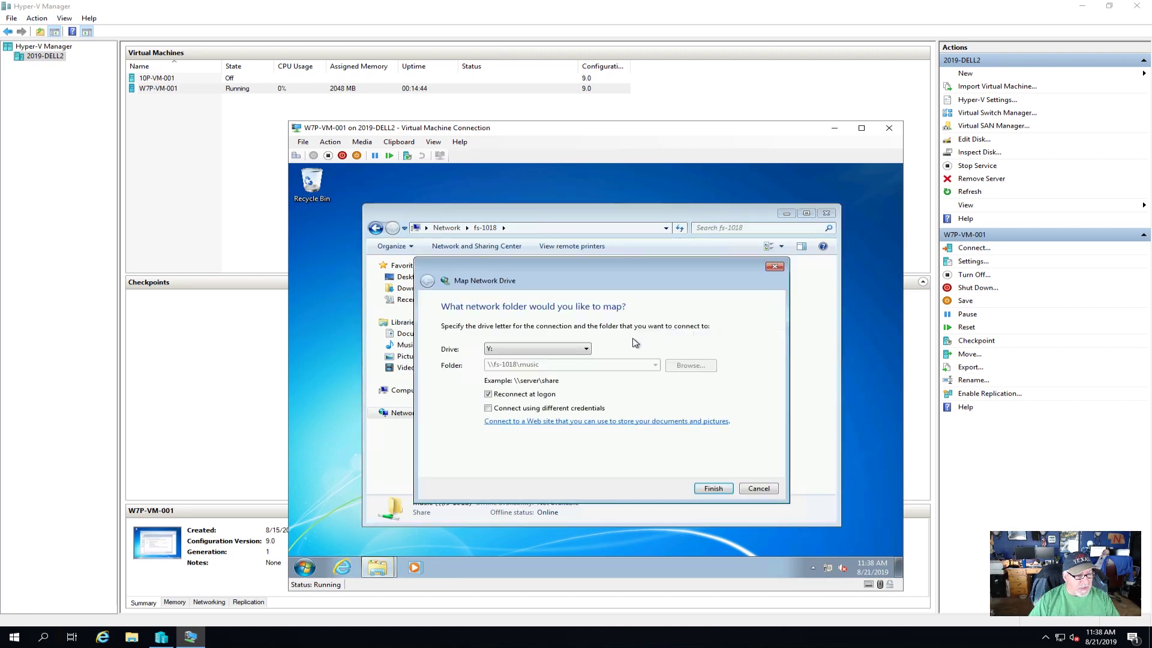
pyautogui.click(586, 349)
pyautogui.click(510, 465)
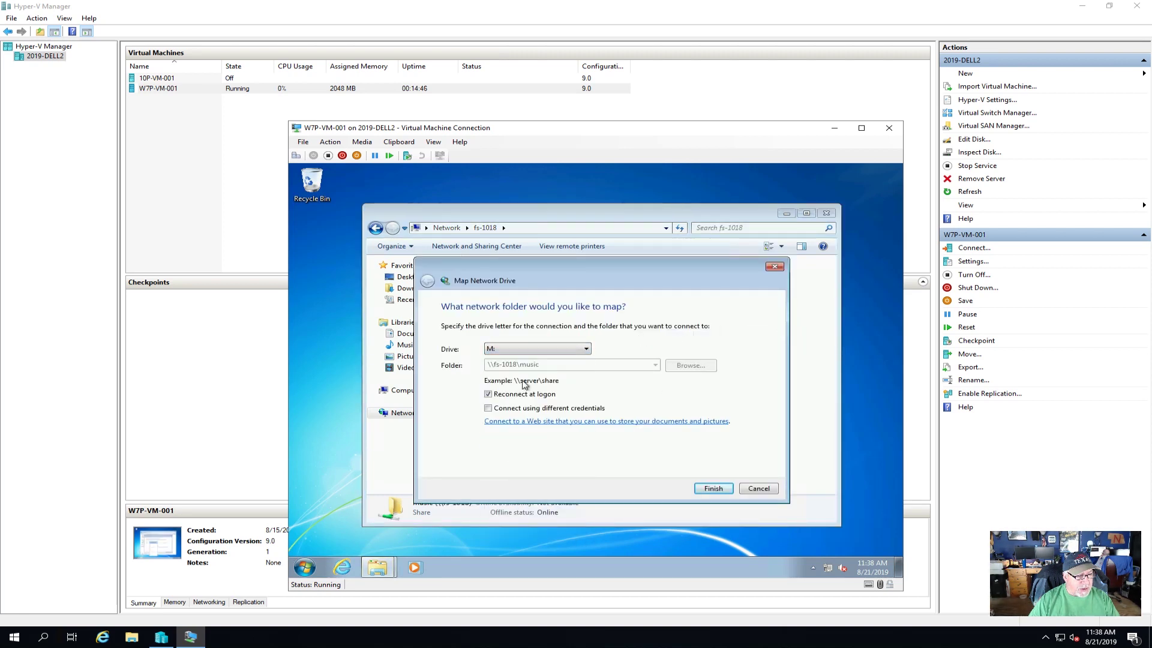
pyautogui.click(720, 489)
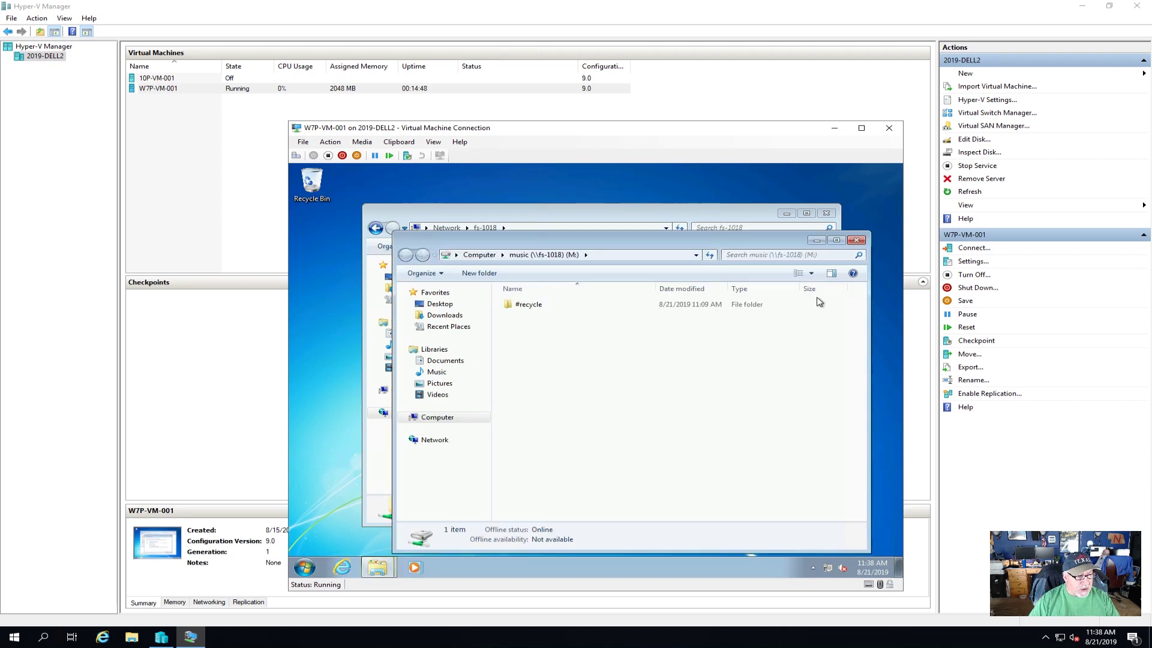
pyautogui.hotkey('alt', 'F4')
# - Map the video-rf1 share as drive V:
pyautogui.rightClick(527, 298)
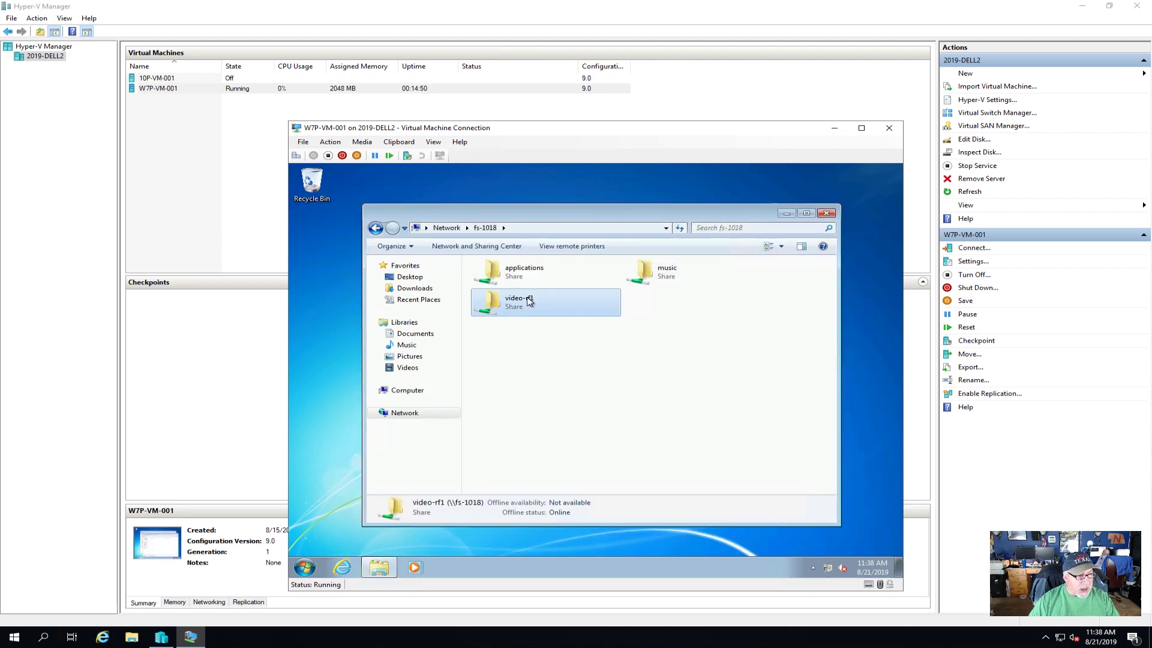
pyautogui.click(577, 360)
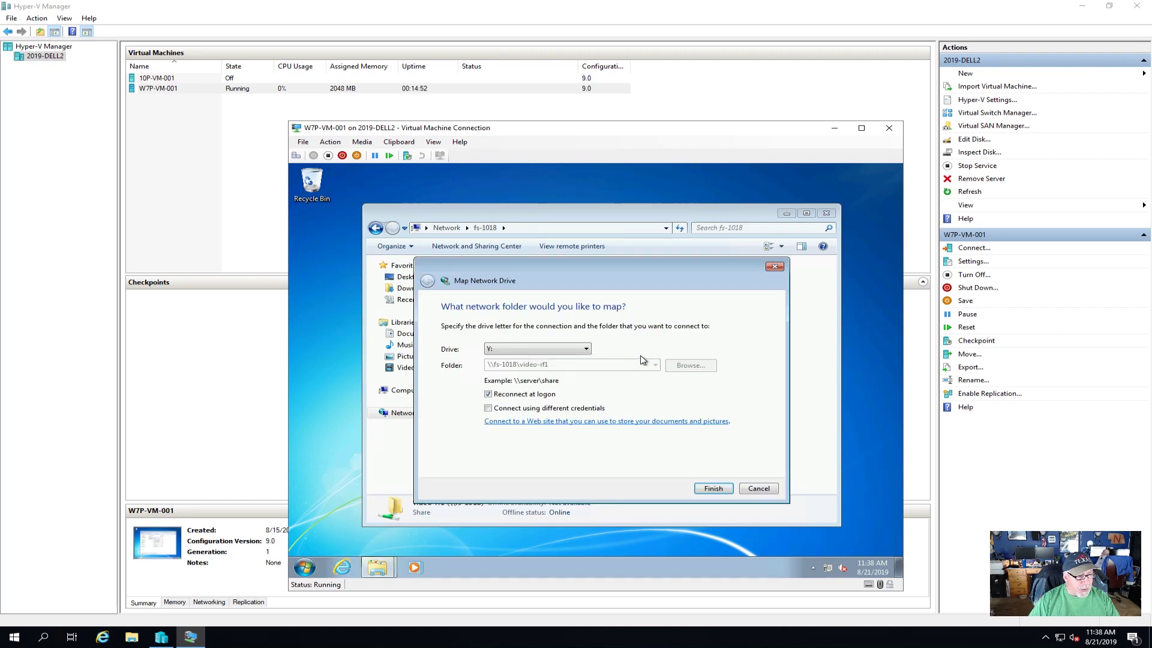
pyautogui.click(584, 350)
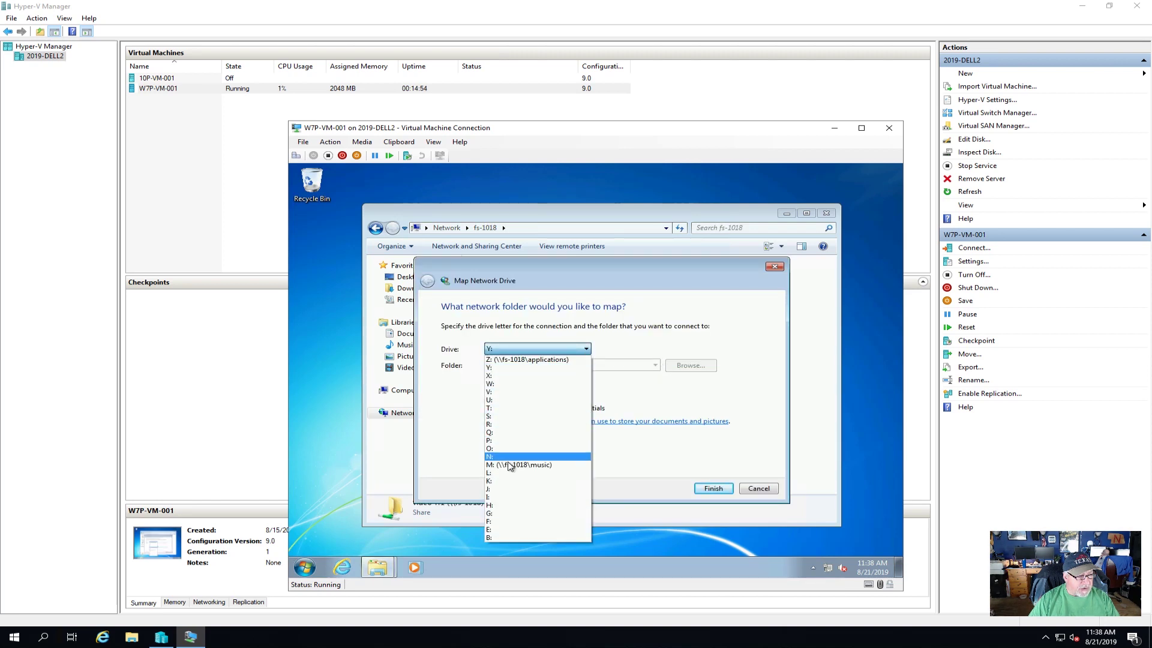
pyautogui.click(509, 391)
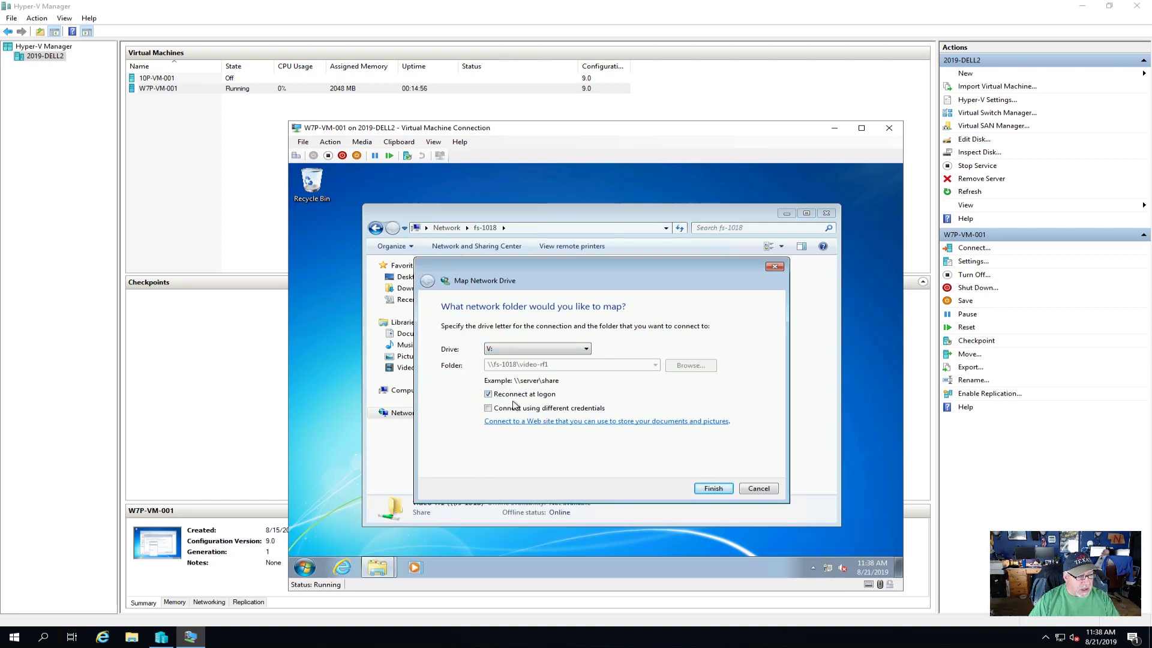
pyautogui.click(713, 488)
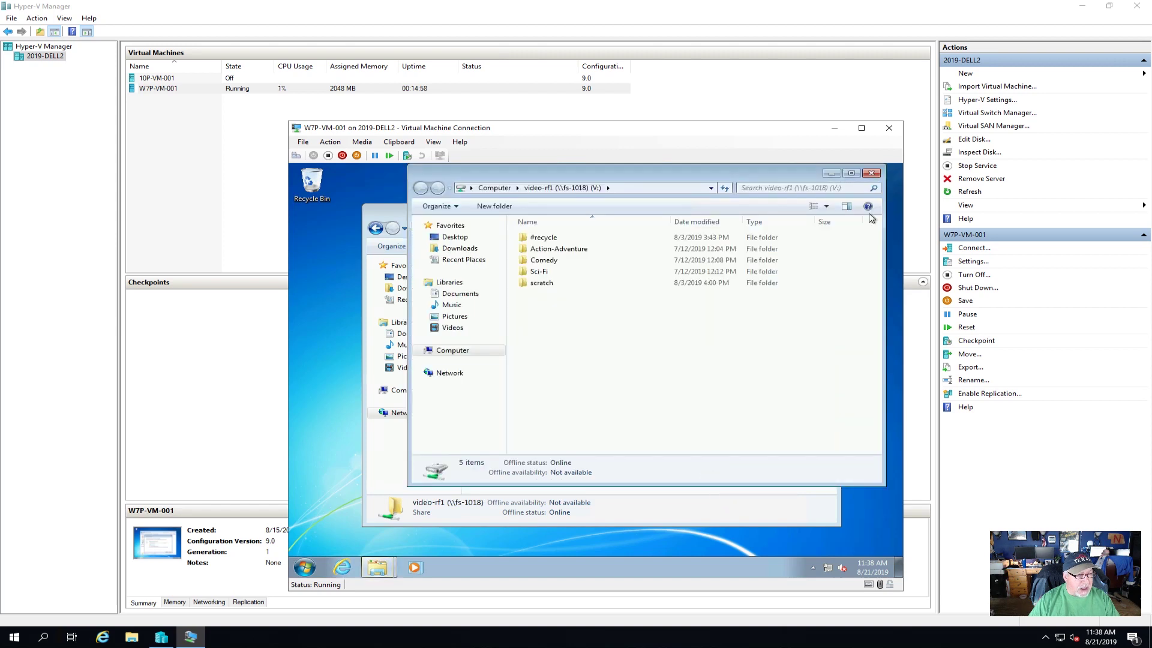
# - Delete the 041-2019-10GBtesting video from scratch\Finished Orig on V:, then close the window
pyautogui.doubleClick(544, 285)
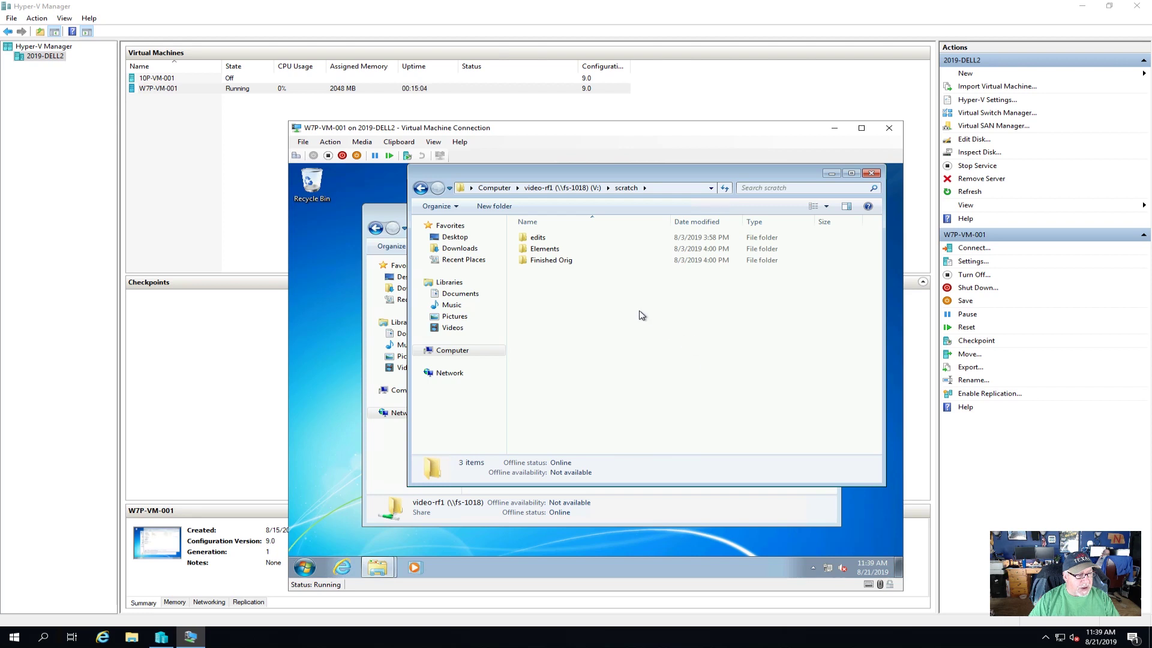
pyautogui.doubleClick(543, 261)
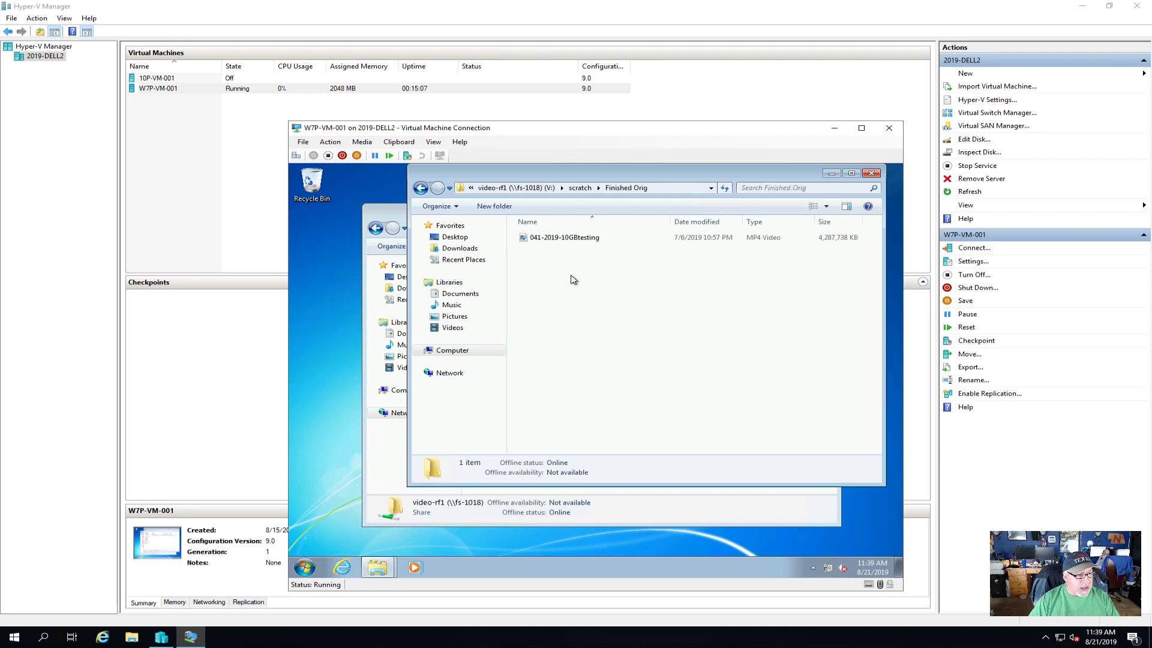
pyautogui.rightClick(552, 240)
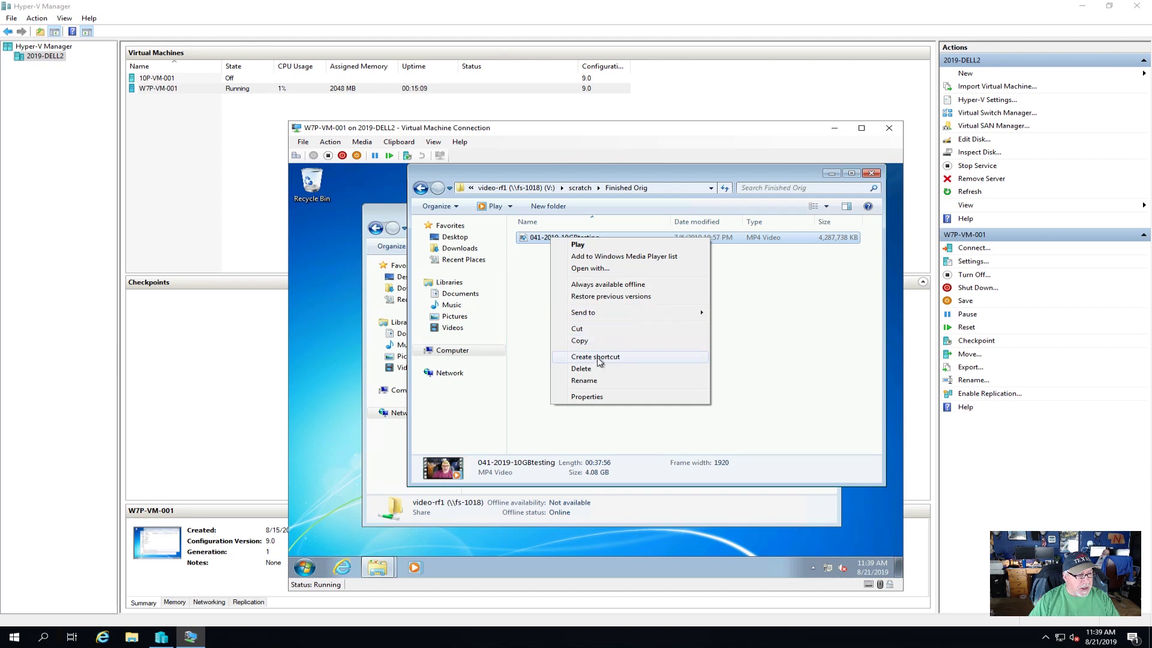
pyautogui.click(581, 368)
pyautogui.click(640, 390)
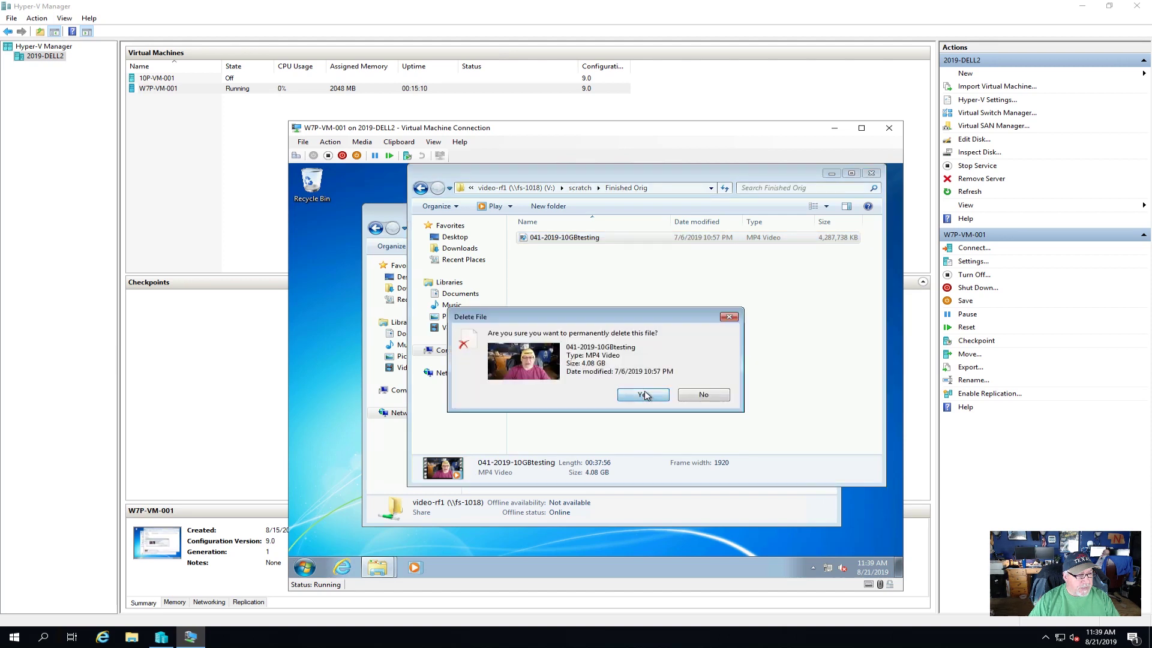
pyautogui.click(422, 189)
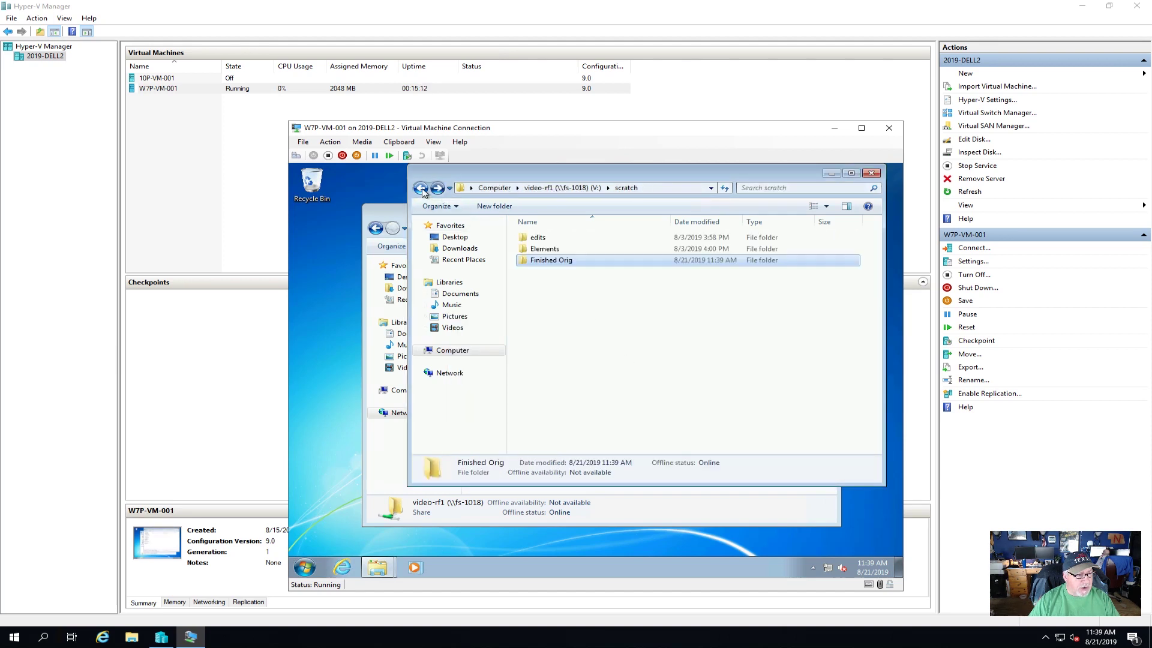
pyautogui.click(422, 190)
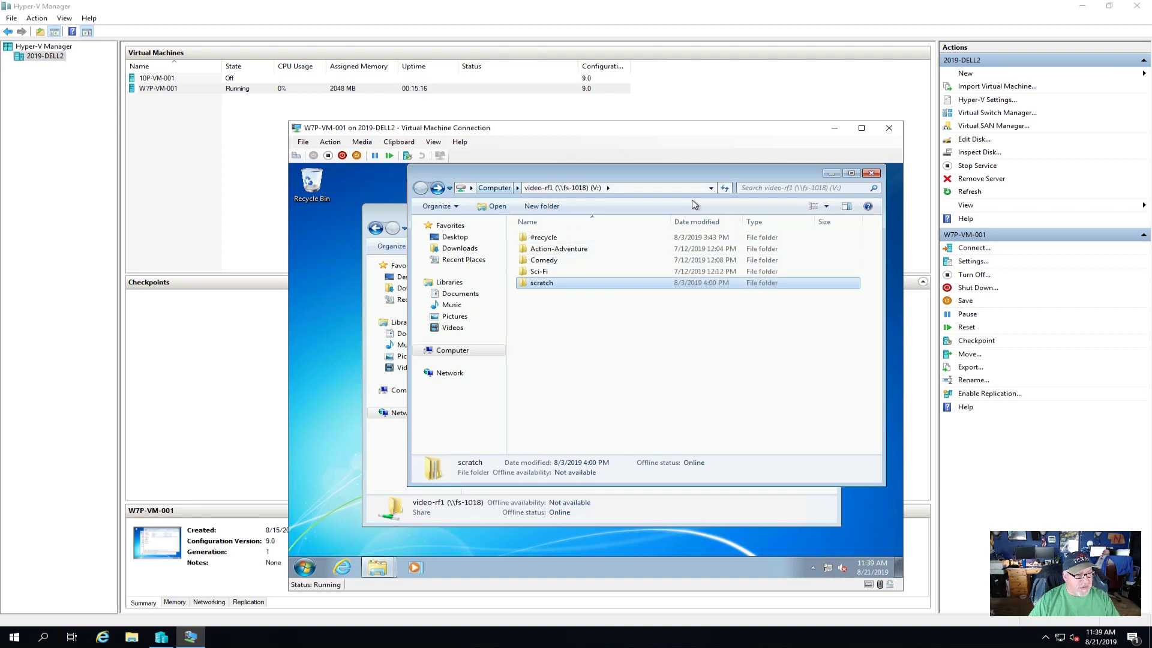
pyautogui.click(871, 172)
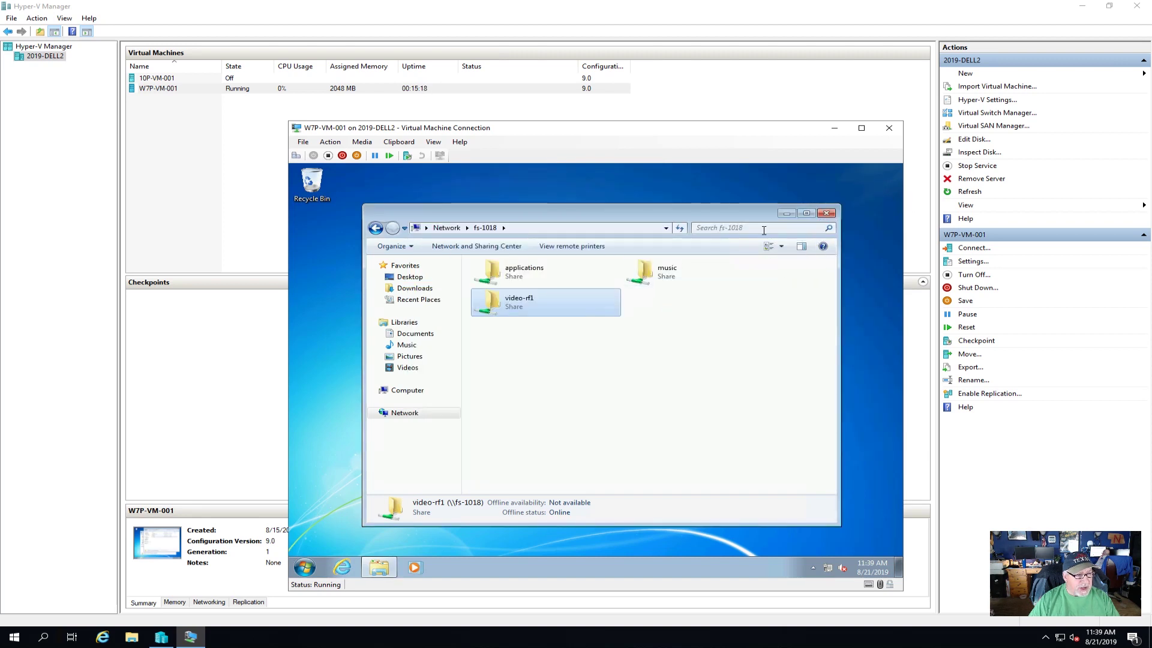
# - Create a folder named test on the music (M:) drive, glance at video-rf1, and close Explorer
pyautogui.click(438, 391)
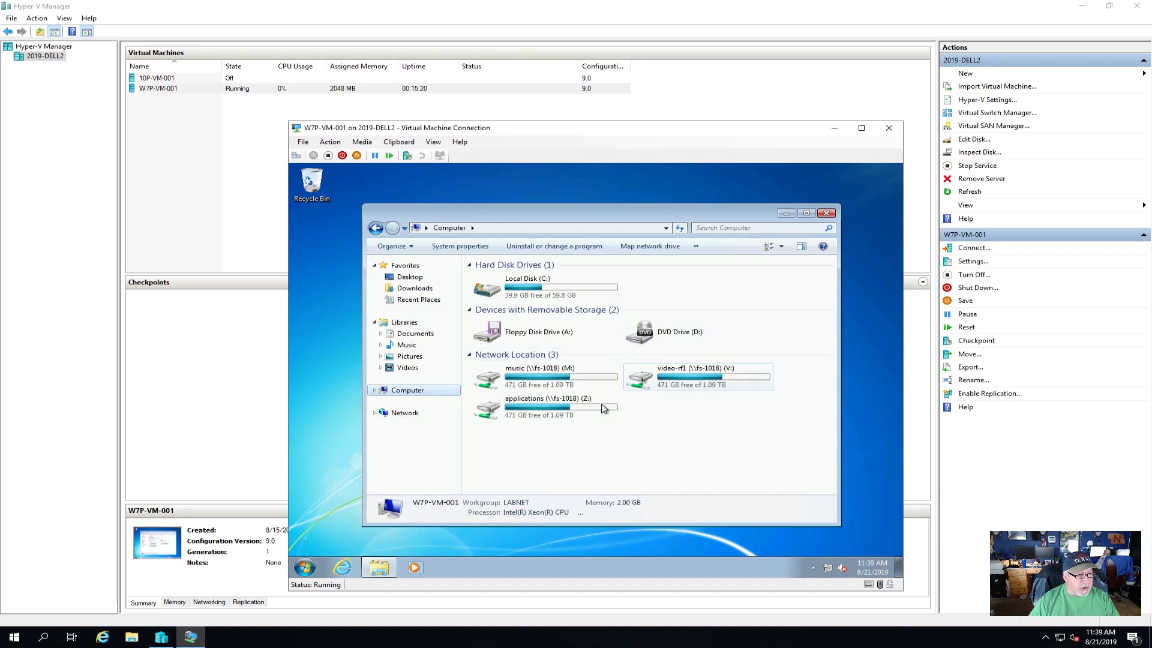
pyautogui.click(569, 382)
pyautogui.doubleClick(570, 382)
pyautogui.rightClick(541, 351)
pyautogui.moveTo(590, 456)
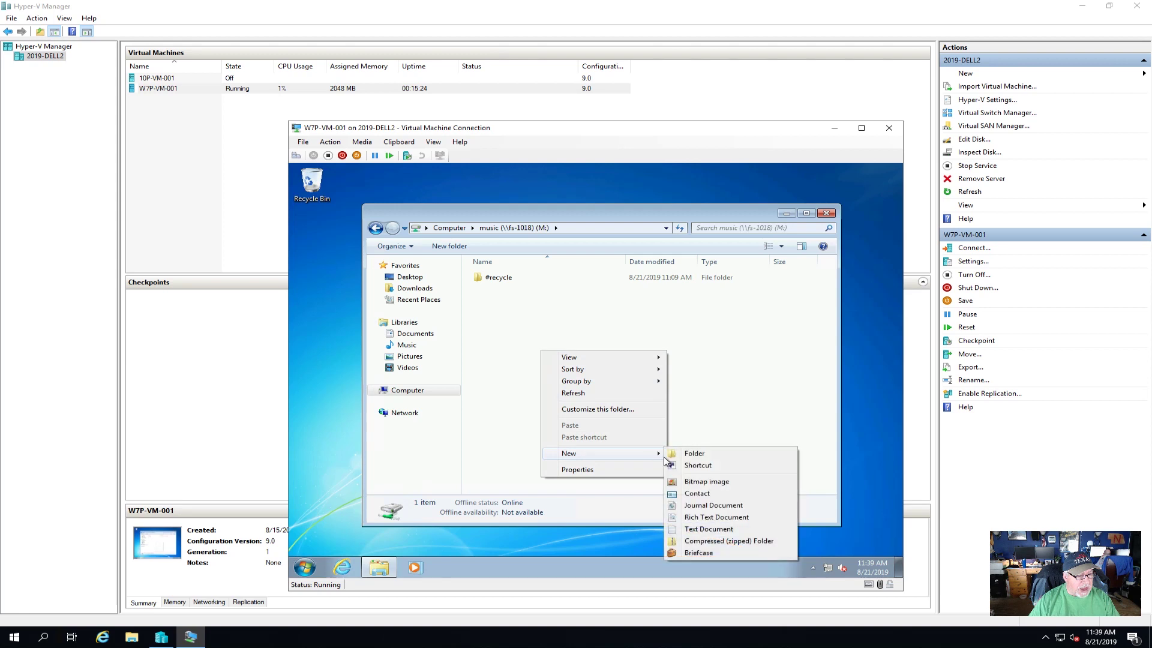
pyautogui.click(691, 454)
pyautogui.write('test')
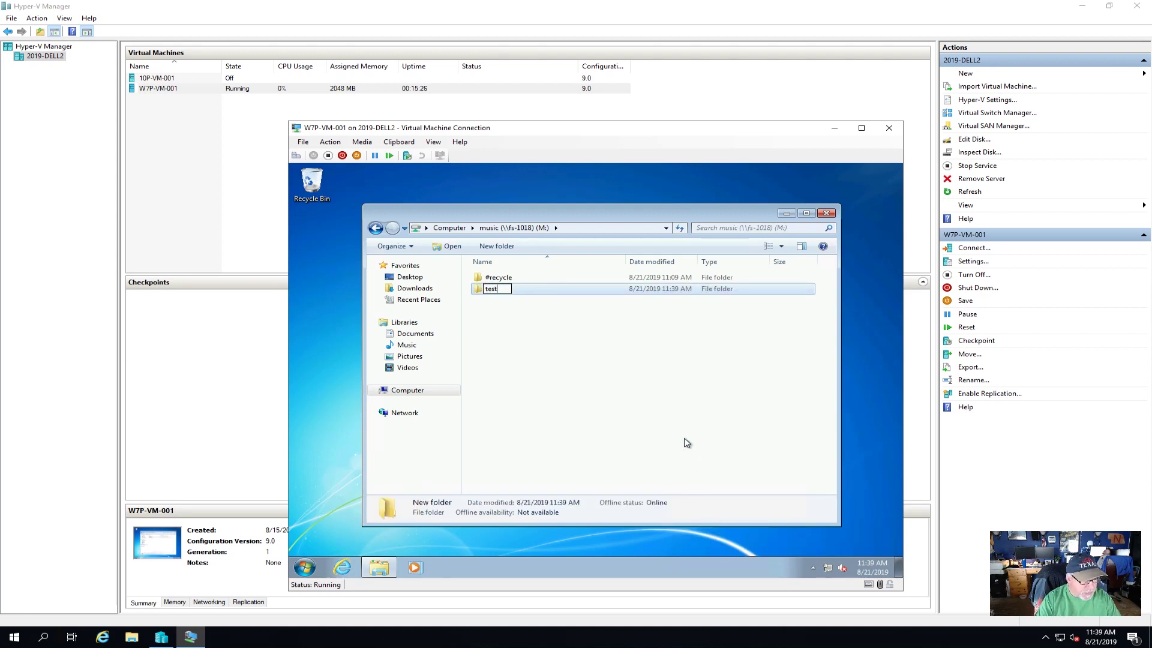
pyautogui.press('Return')
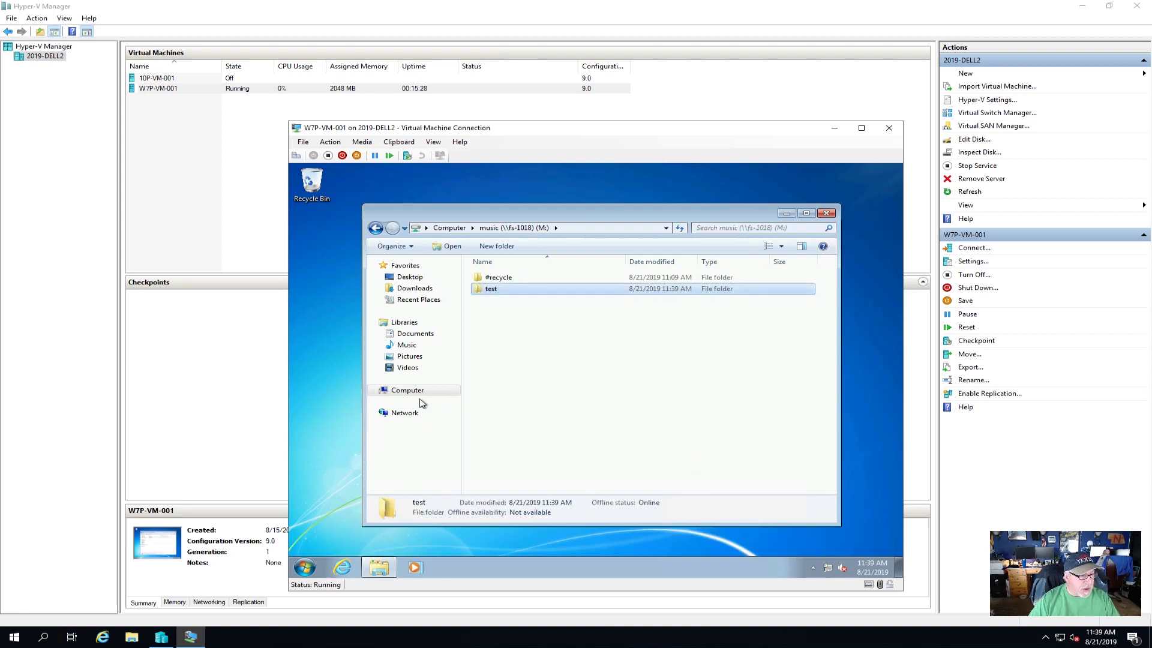
pyautogui.click(414, 391)
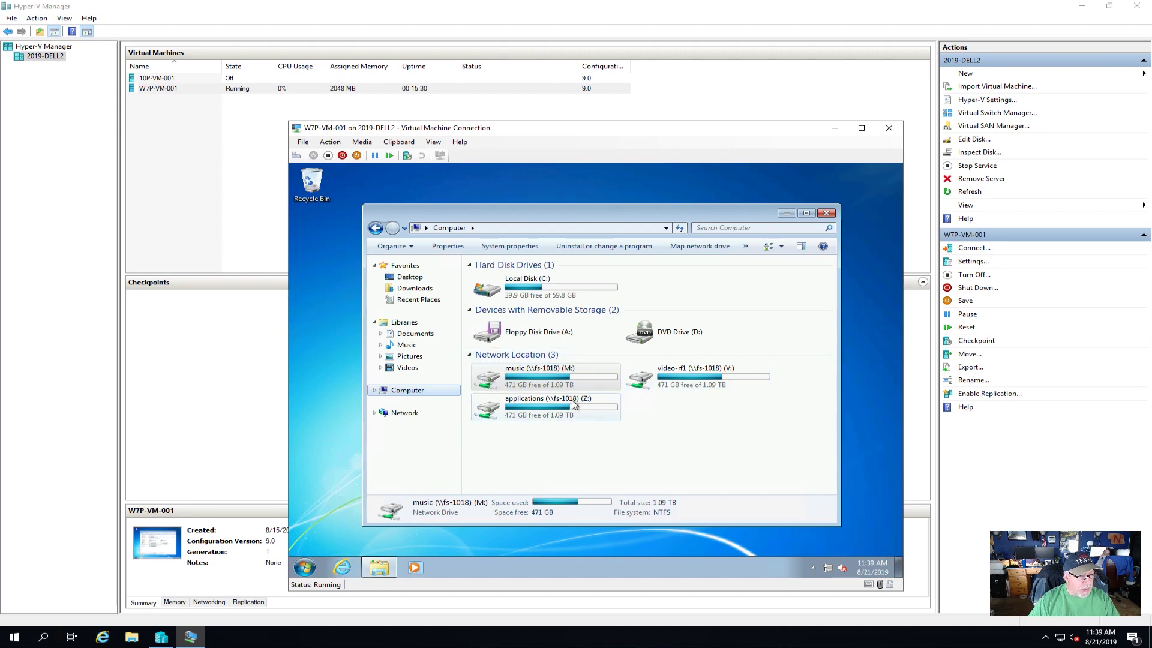
pyautogui.doubleClick(689, 374)
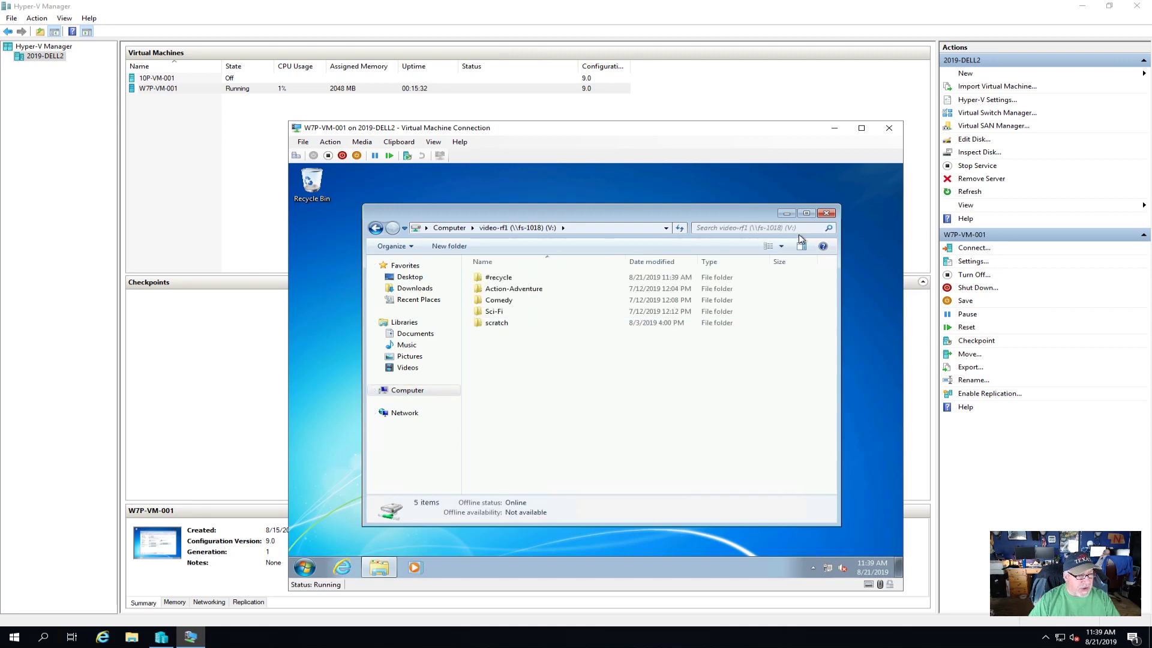
pyautogui.click(826, 214)
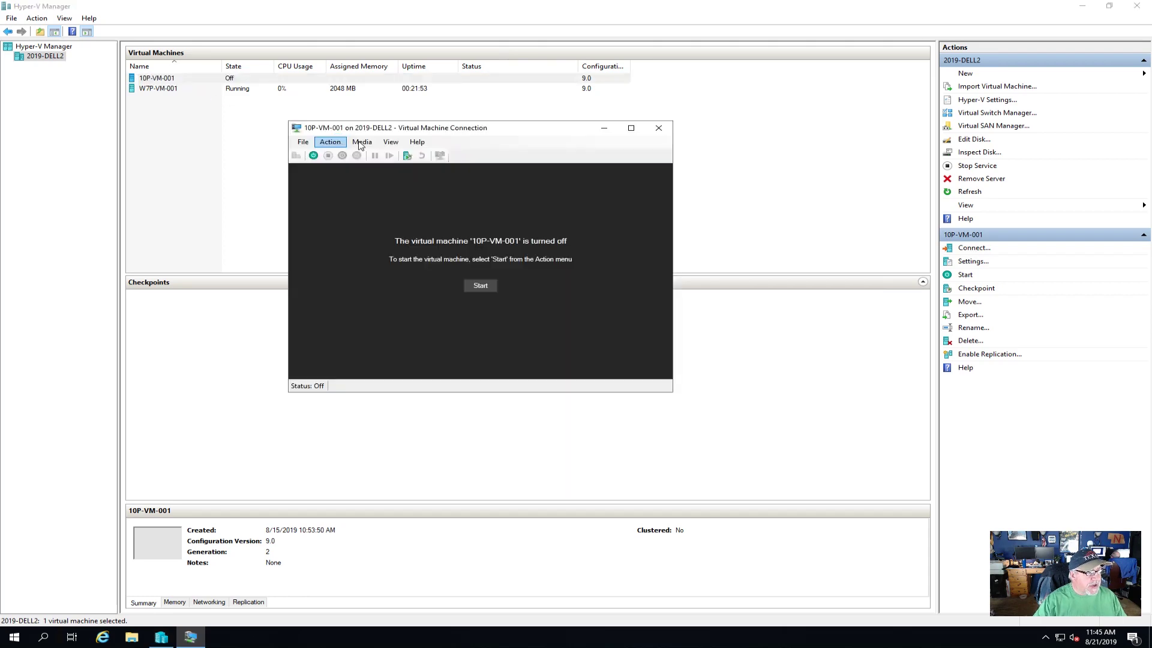
# - Start 10P-VM-001 and sign in with the account password to reach the Windows 10 desktop
pyautogui.click(313, 155)
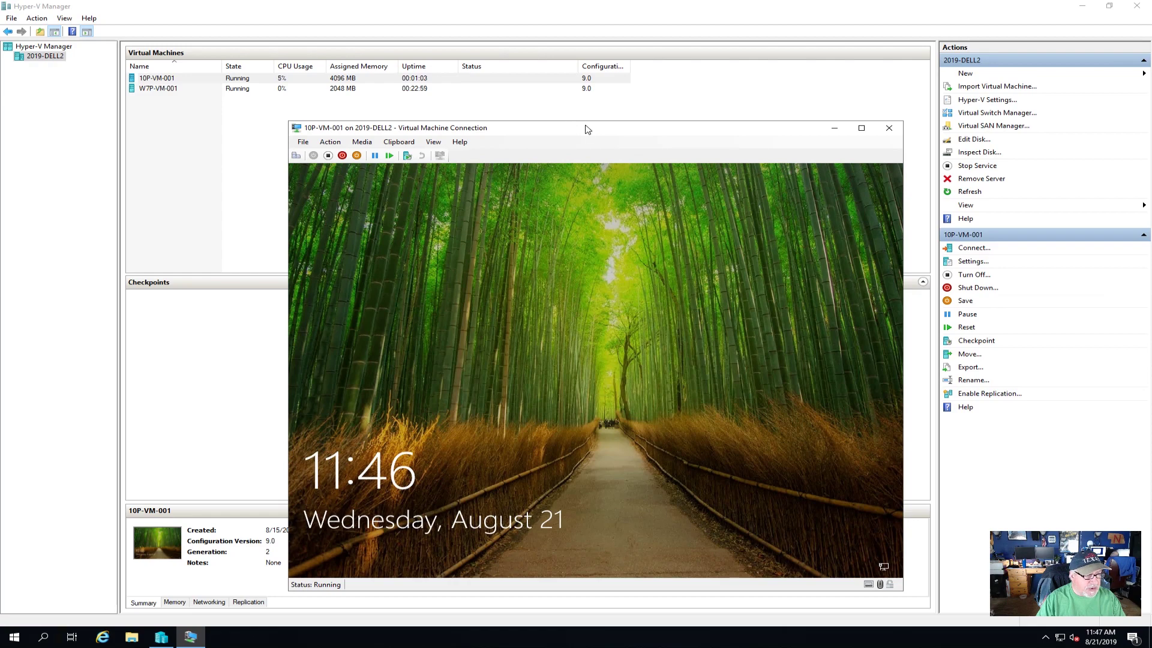
pyautogui.moveTo(599, 131); pyautogui.dragTo(577, 123)
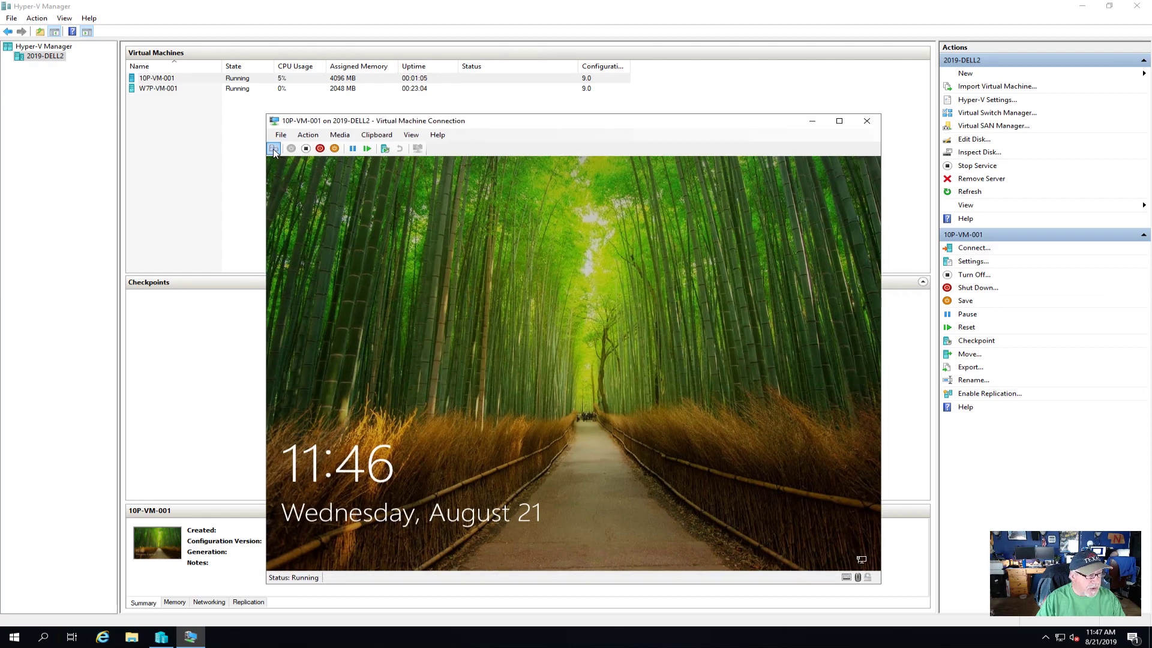
pyautogui.click(274, 150)
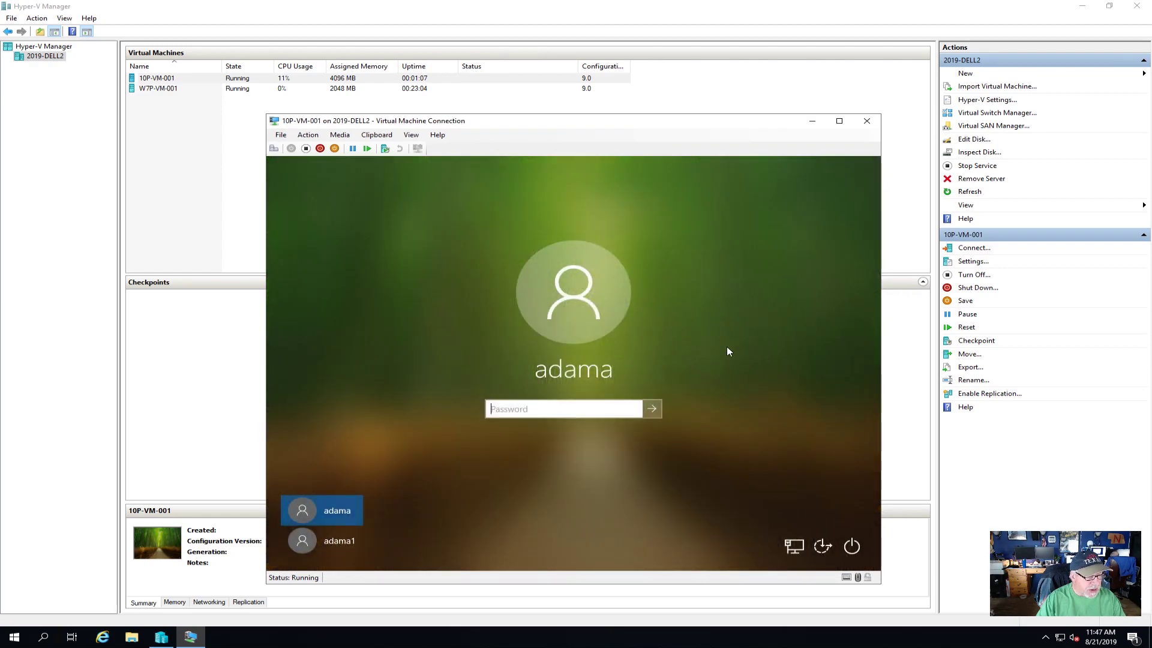
pyautogui.write('••••••••')
pyautogui.press('Return')
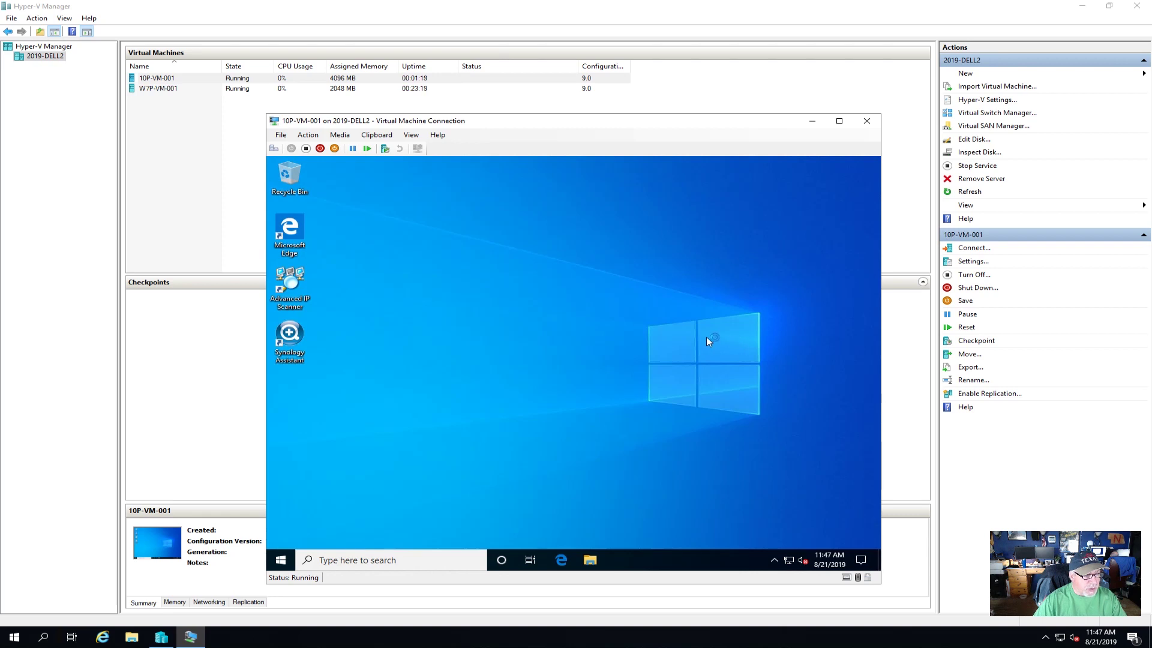
# - Show the Ethernet network properties: IPv4 192.168.20.54/24, gateway 192.168.20.254, domain labnet.local
pyautogui.rightClick(790, 564)
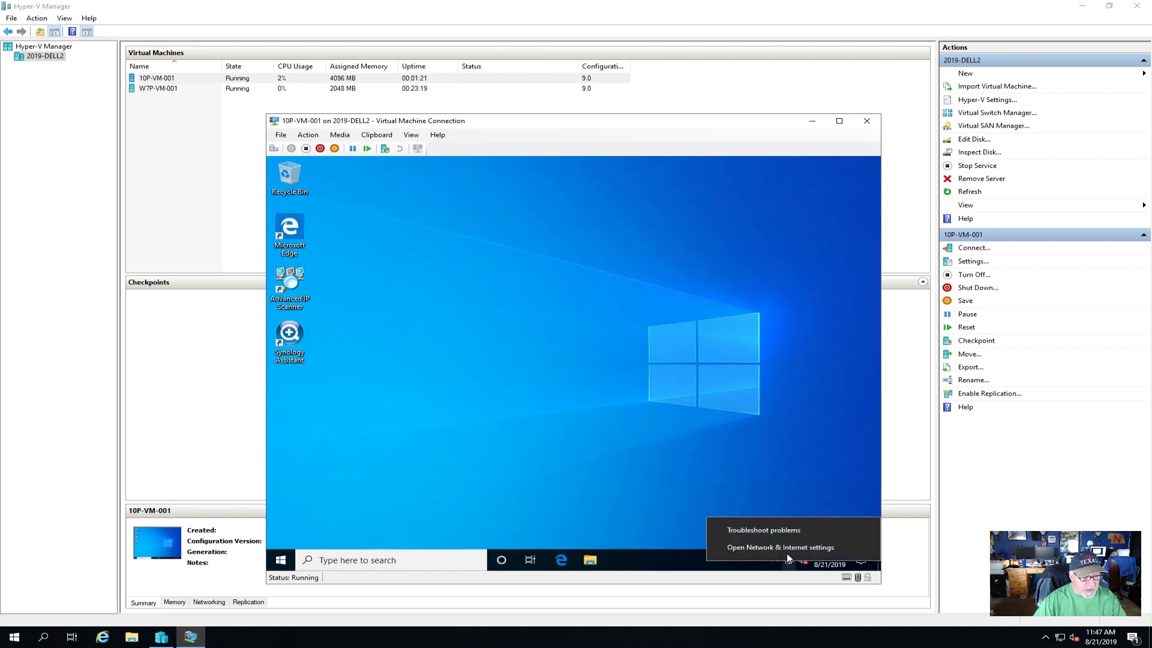
pyautogui.click(780, 491)
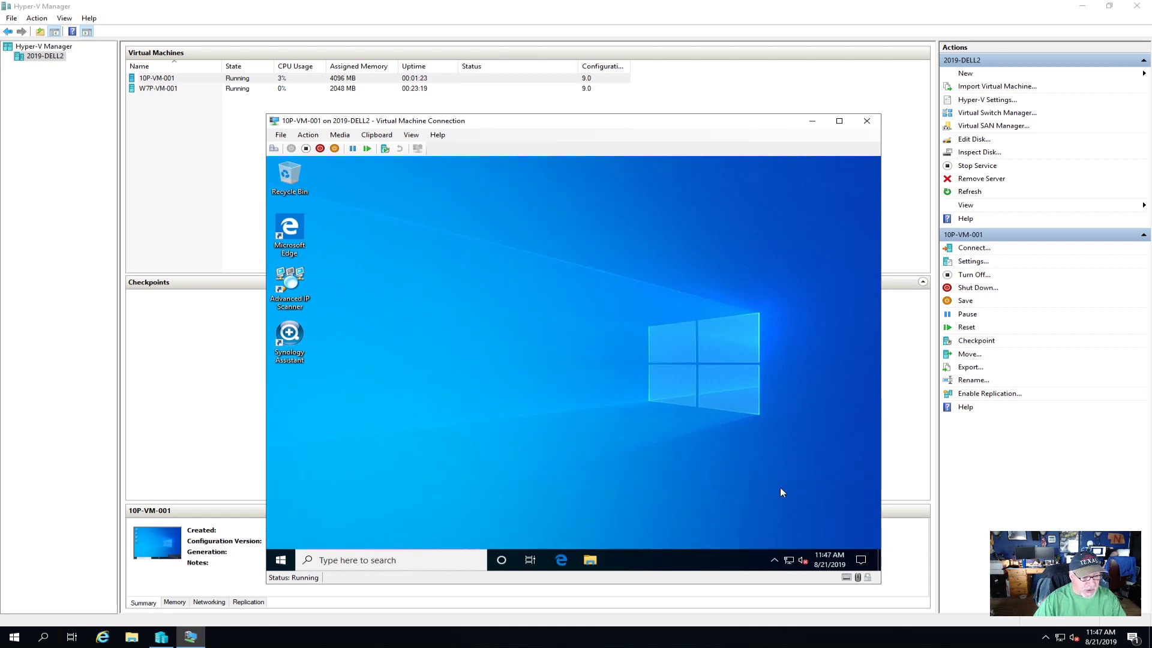
pyautogui.rightClick(786, 564)
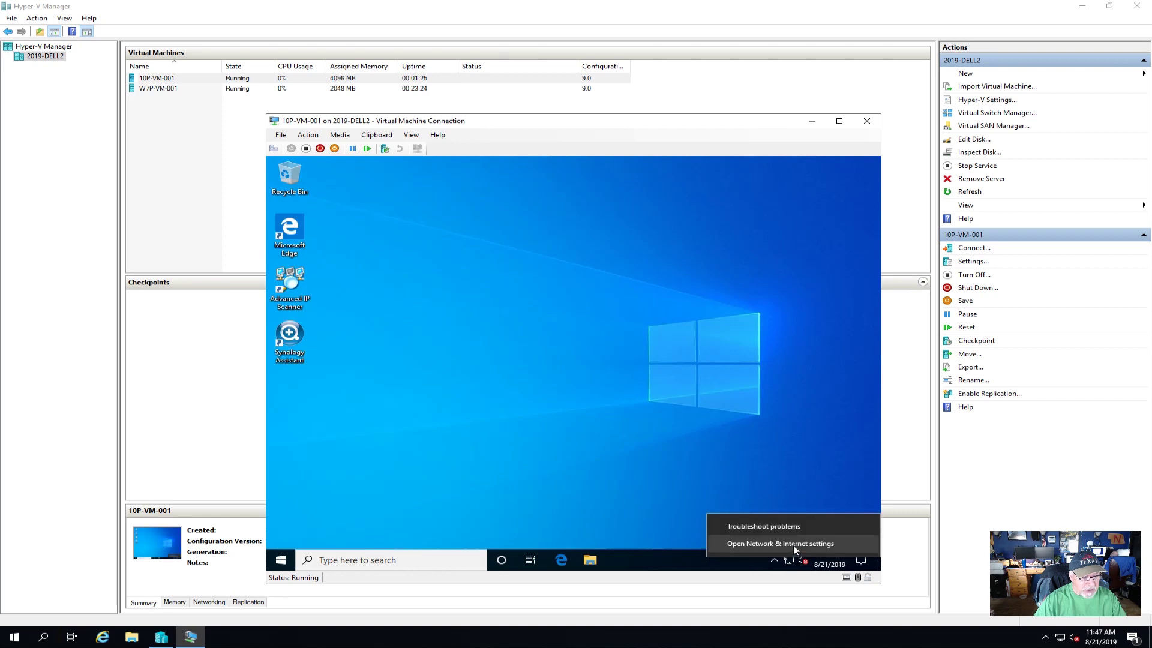
pyautogui.click(794, 545)
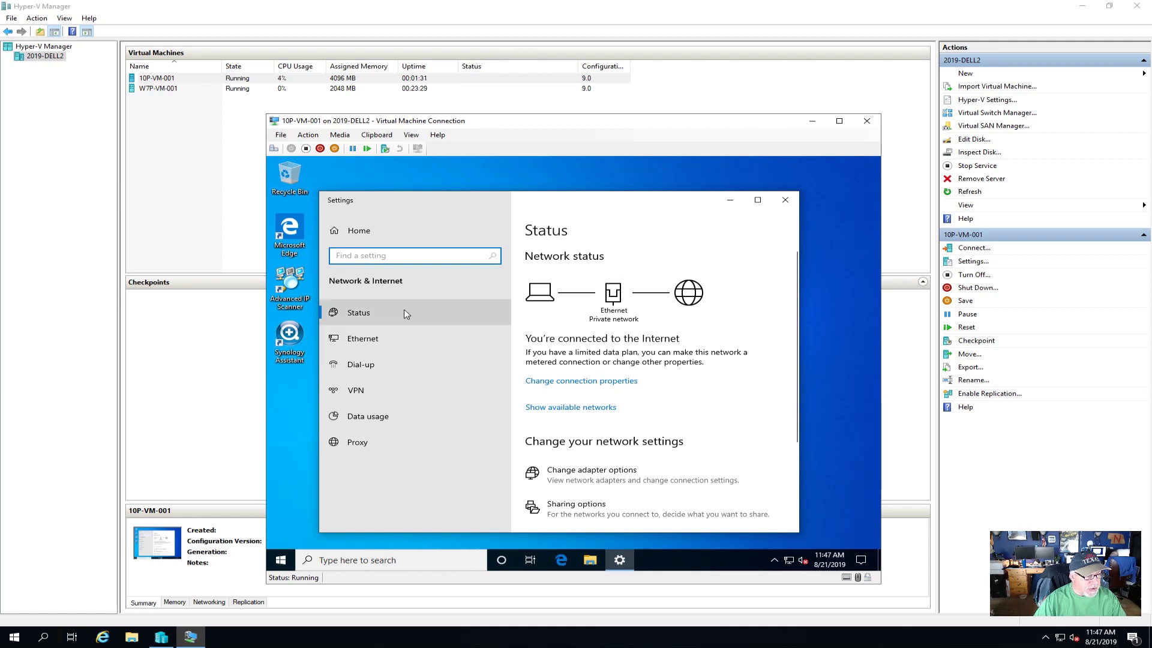
pyautogui.scroll(-2, 678, 390)
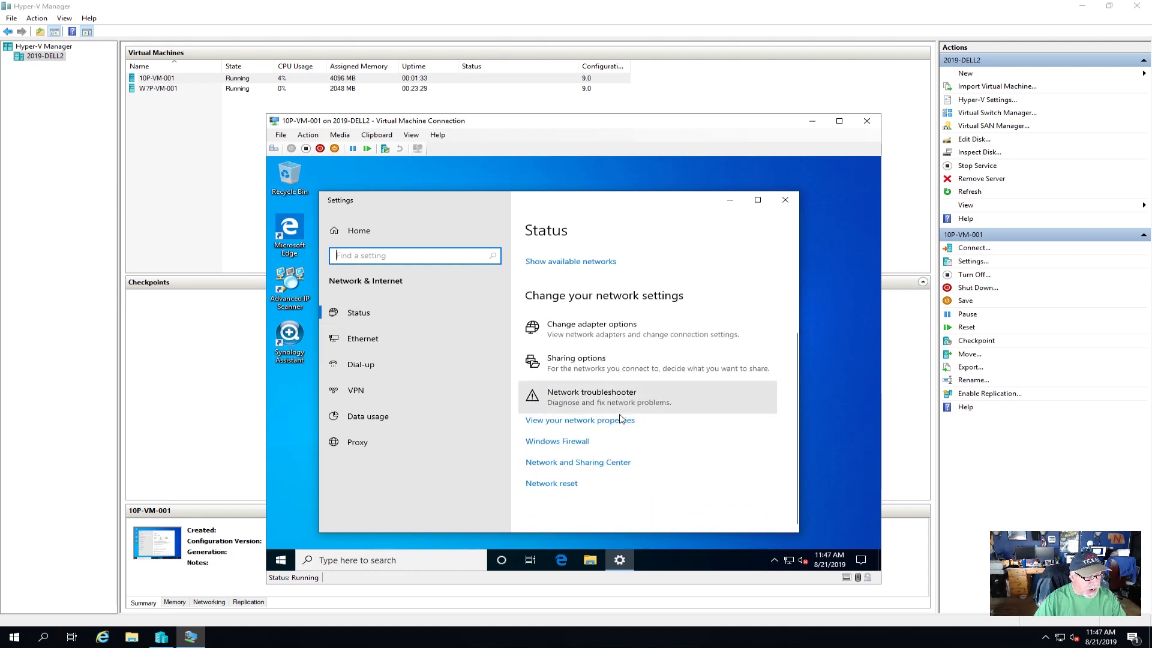
pyautogui.click(621, 419)
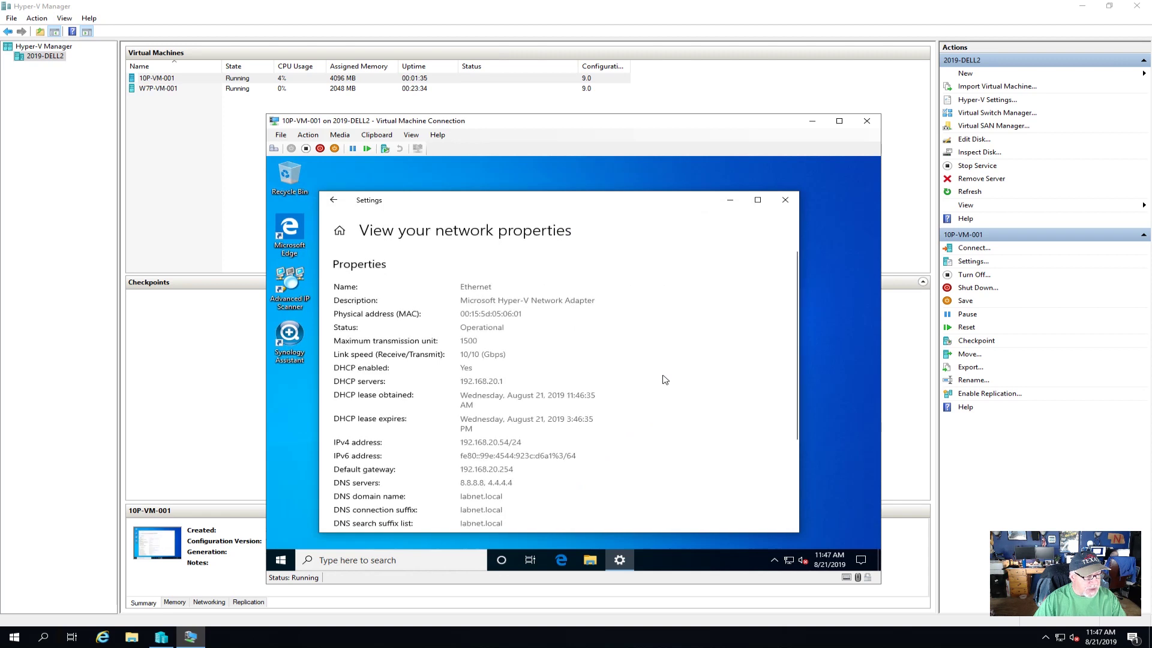
pyautogui.scroll(-1, 665, 380)
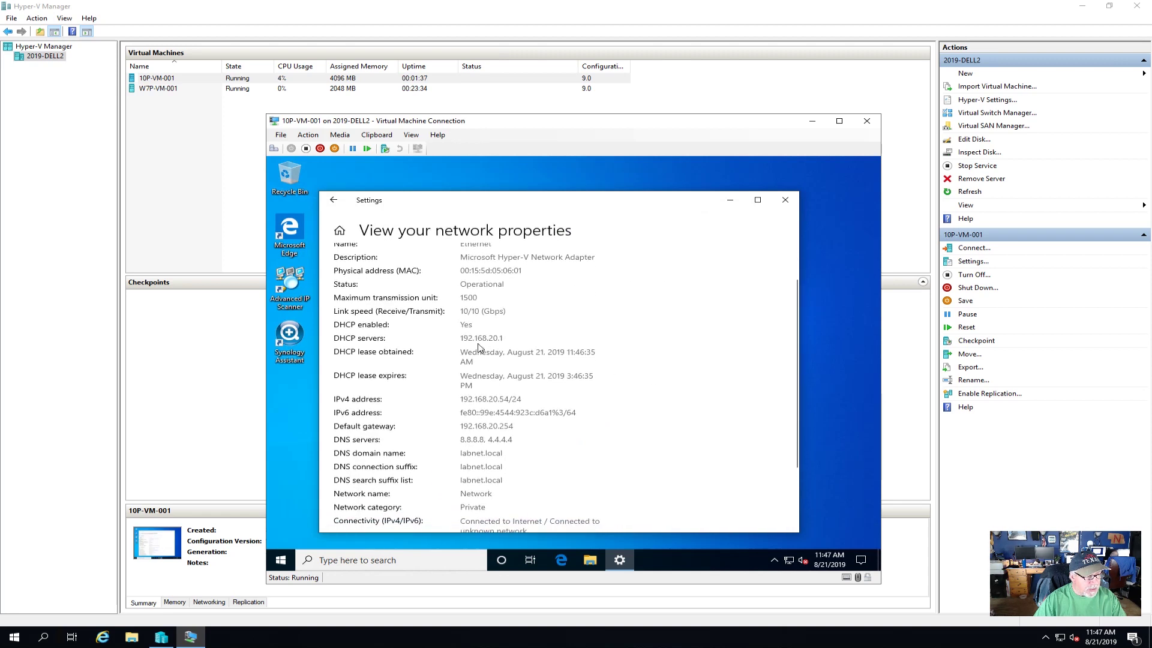
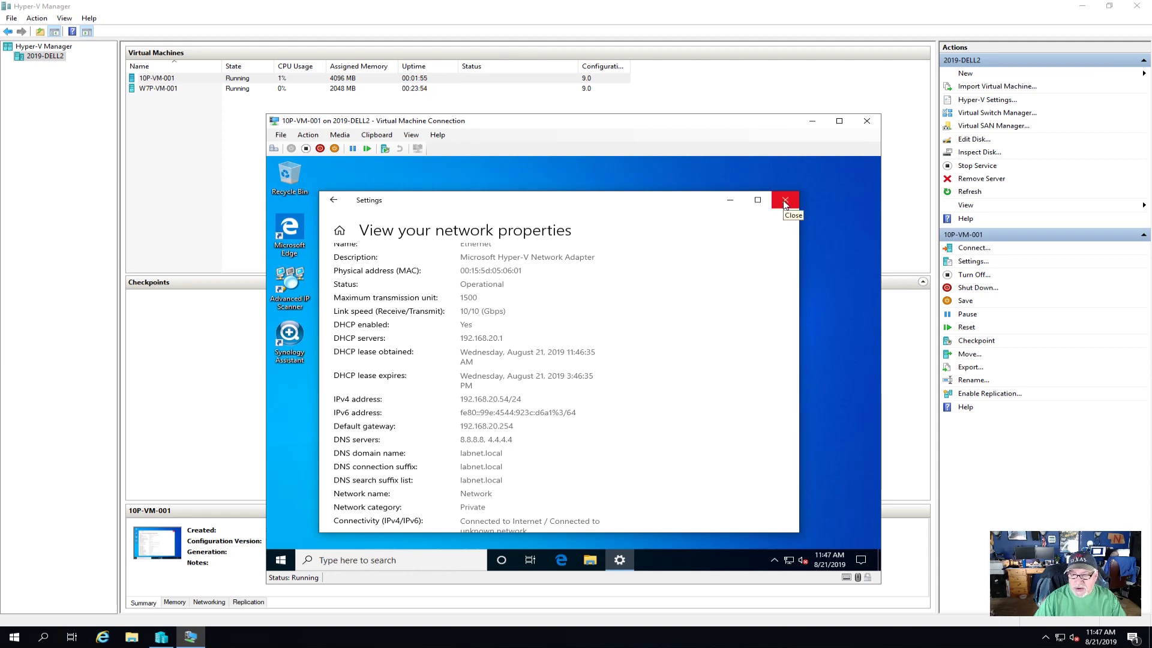
# - Close the network properties page in Windows Settings to reveal the VM desktop
pyautogui.click(784, 202)
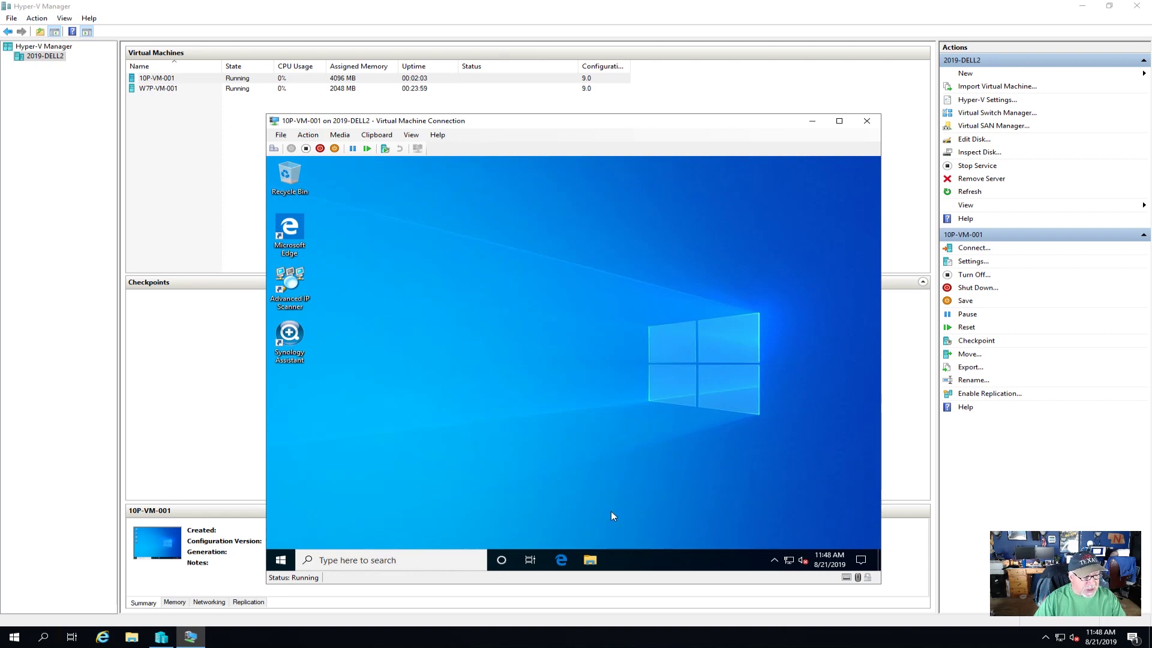
# - Launch Computer Management from This PC in File Explorer
pyautogui.click(591, 564)
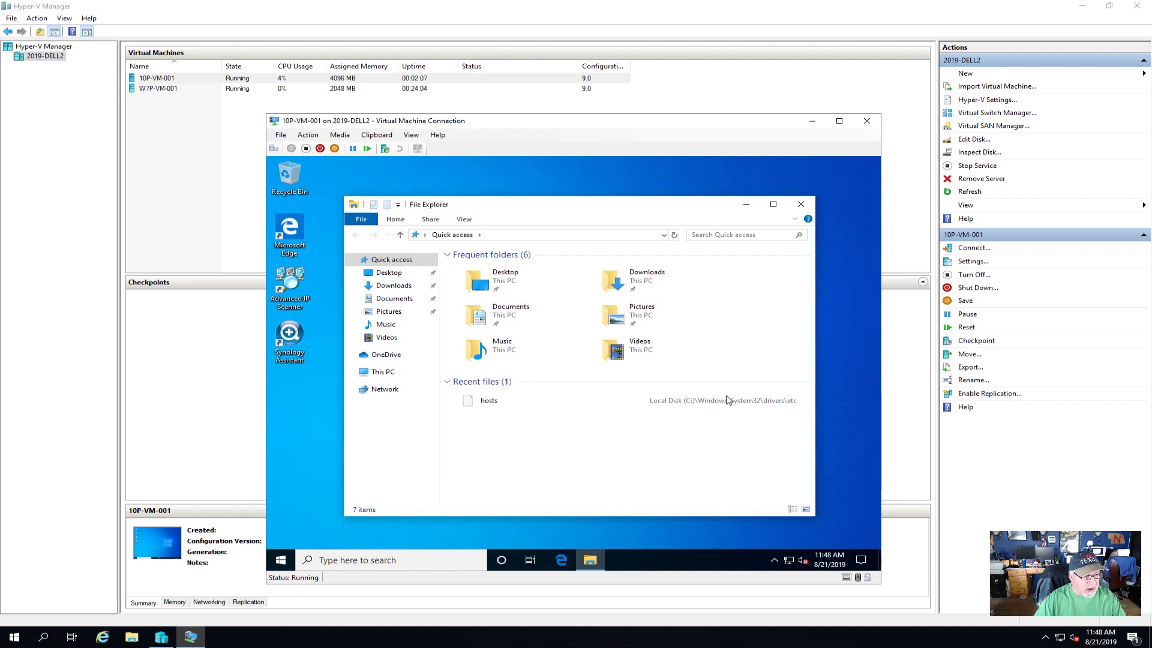
pyautogui.rightClick(383, 375)
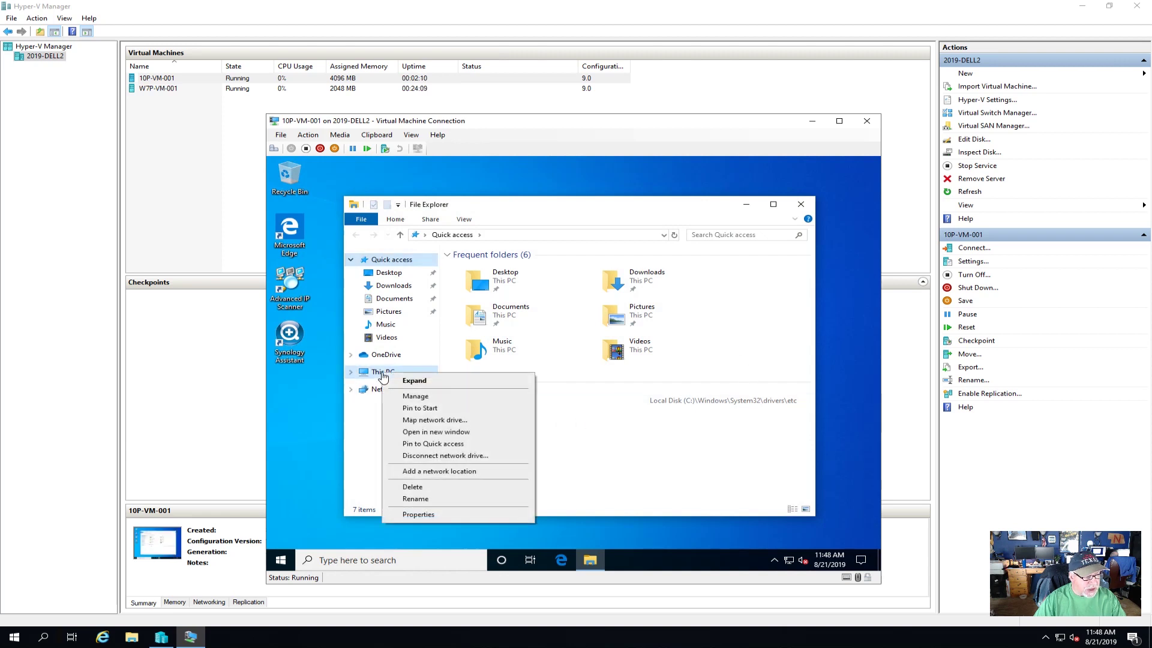
pyautogui.click(415, 397)
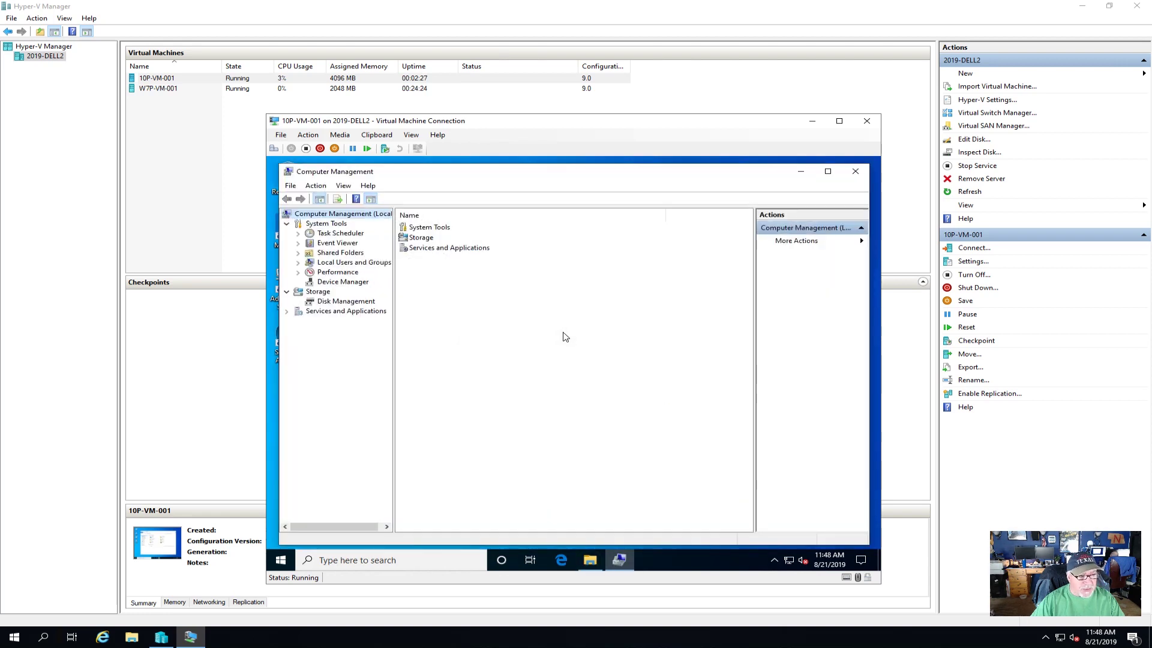
# - Bring up the New User form under Local Users and Groups > Users
pyautogui.click(340, 263)
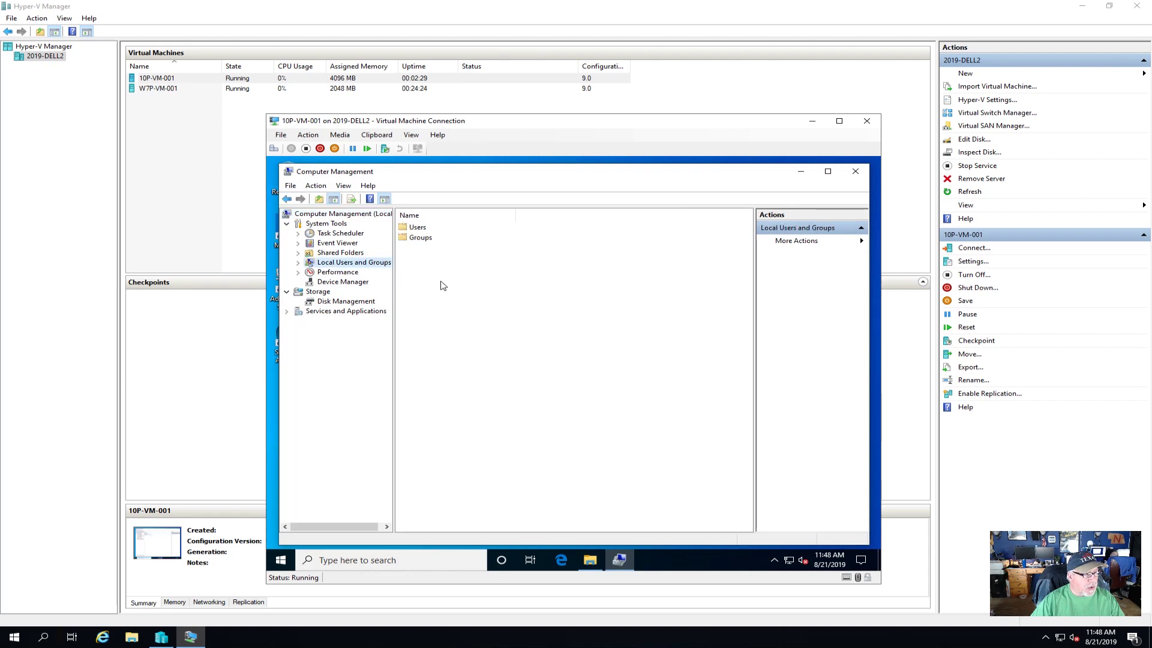
pyautogui.click(298, 264)
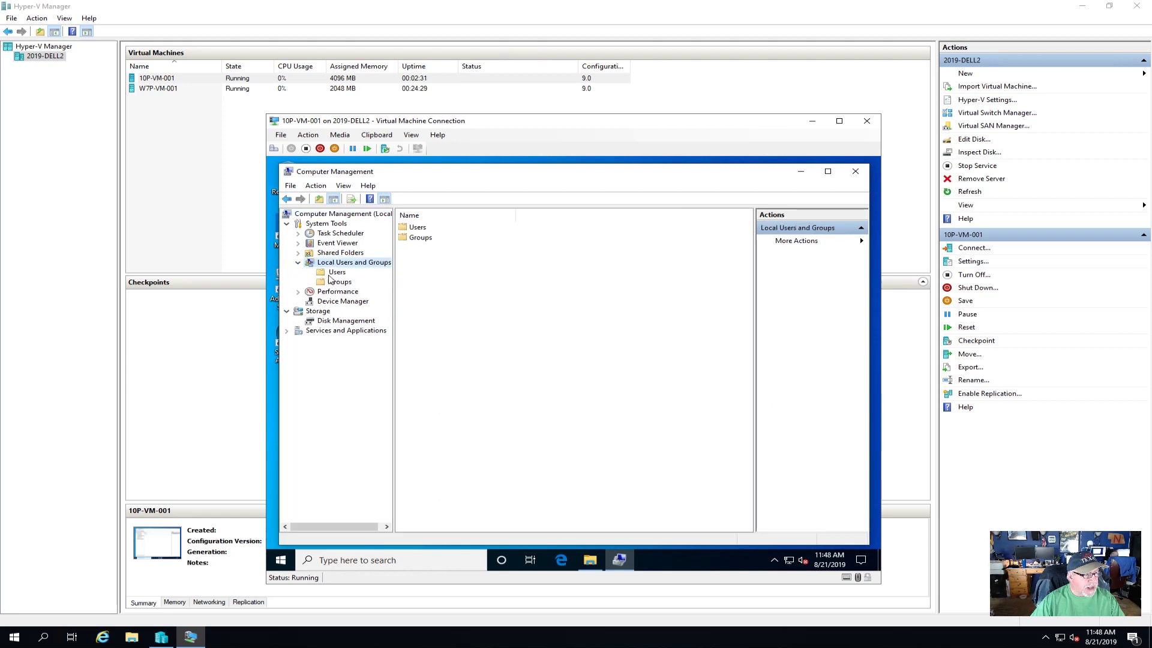
pyautogui.click(337, 272)
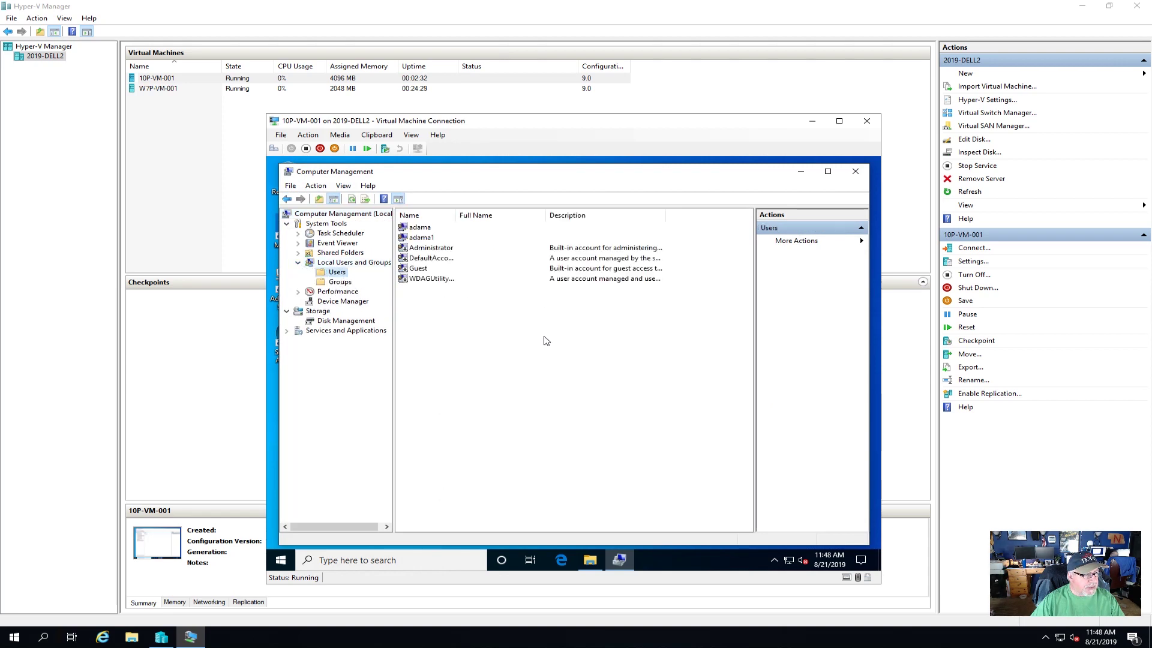
pyautogui.rightClick(454, 351)
pyautogui.click(471, 353)
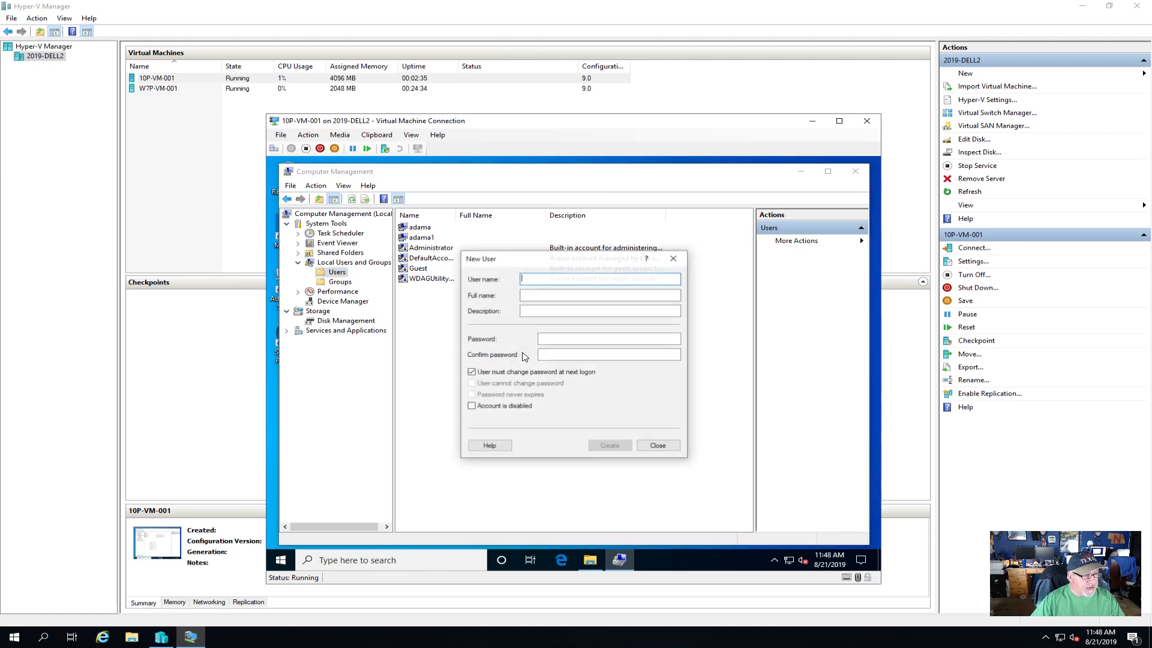
# - Create the first user with username, full name and a never-expiring password, no forced change
pyautogui.write('ger')
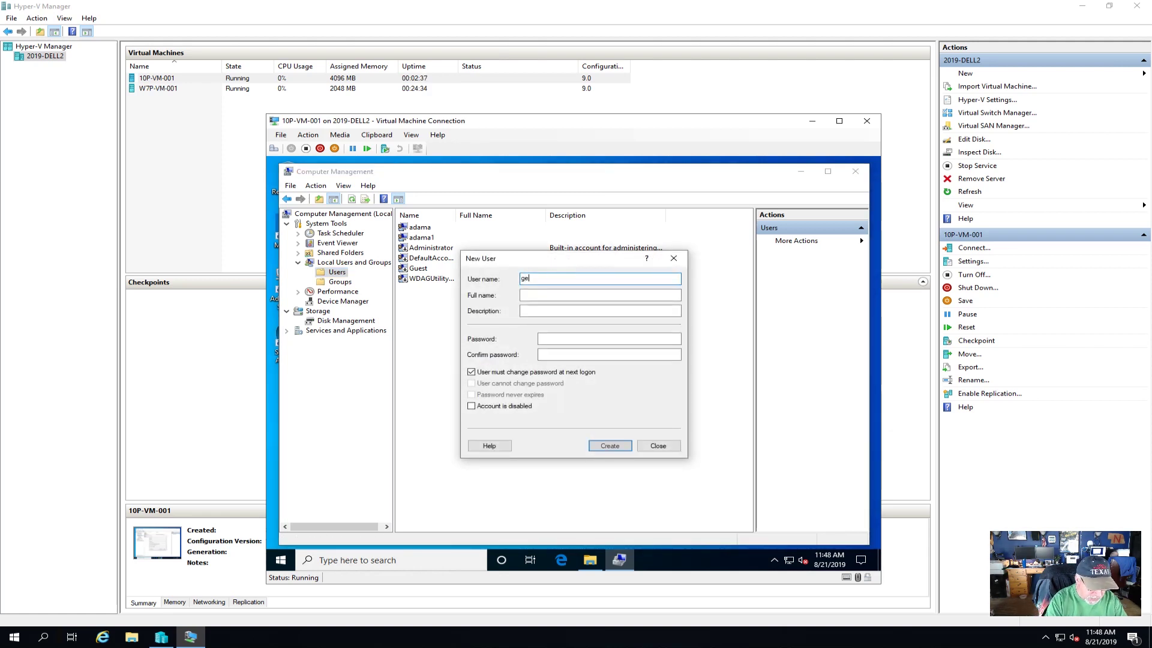
pyautogui.write('ry')
pyautogui.press('Tab')
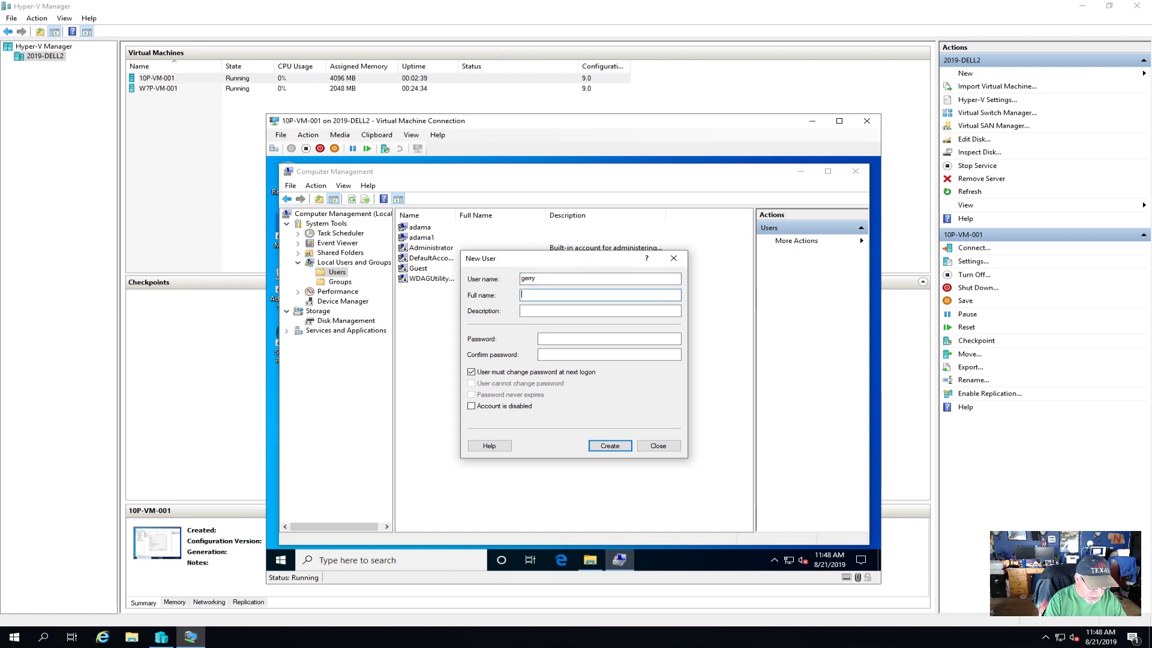
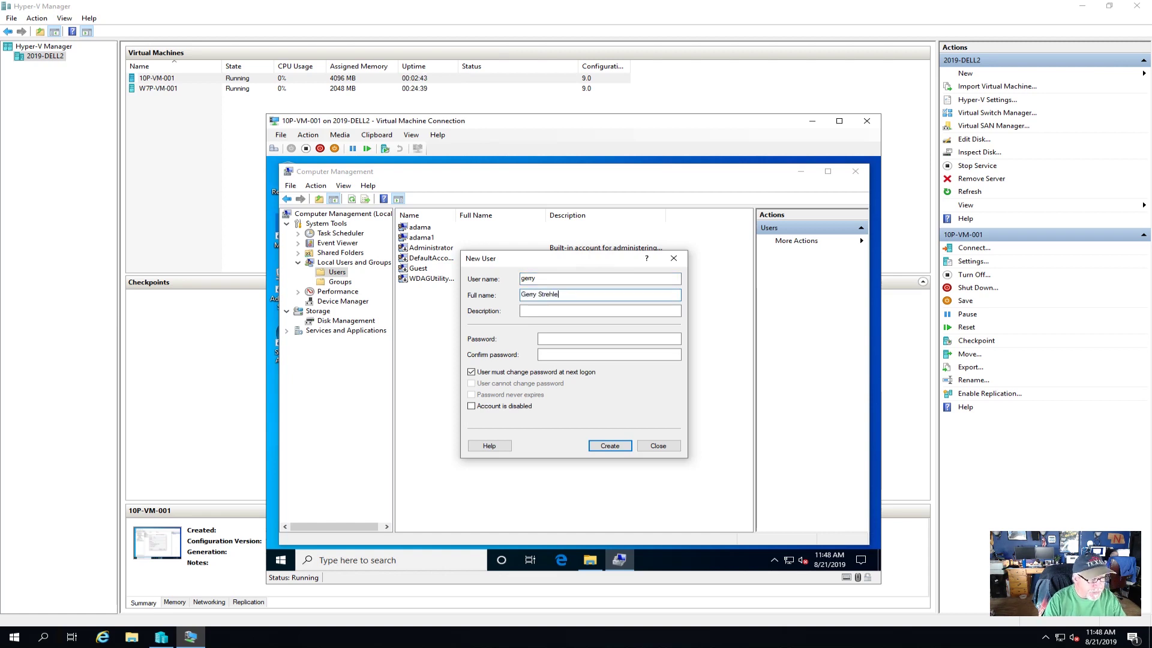
pyautogui.write('Asshole')
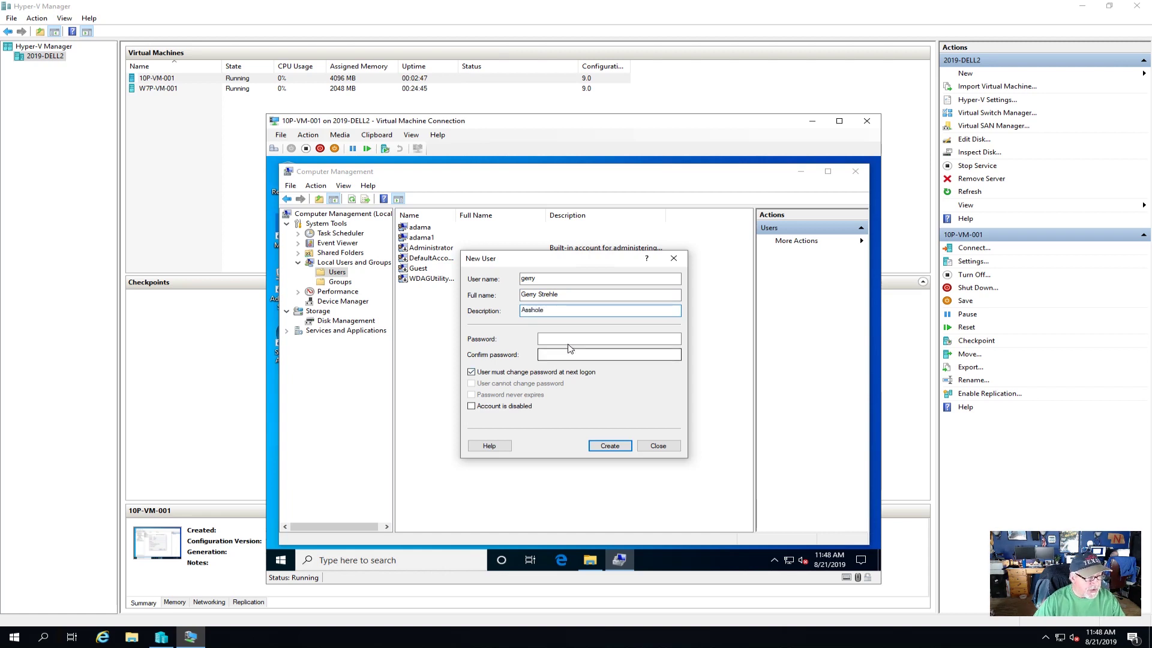
pyautogui.click(569, 340)
pyautogui.write('Pa')
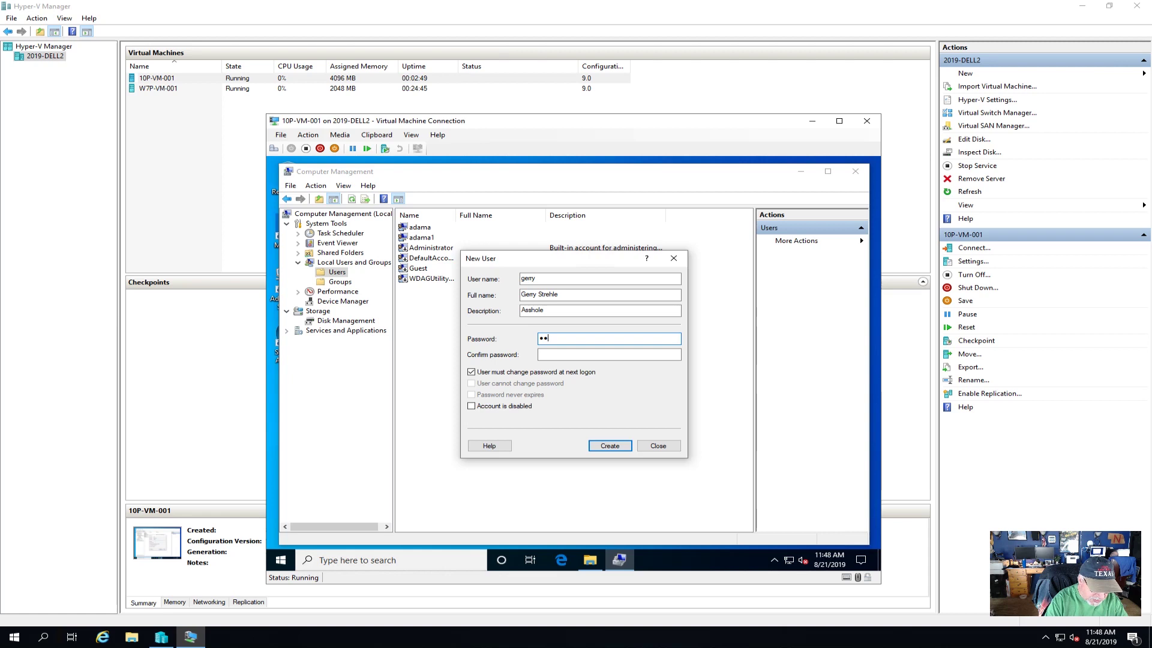
pyautogui.write('$$w0rd')
pyautogui.press('Tab')
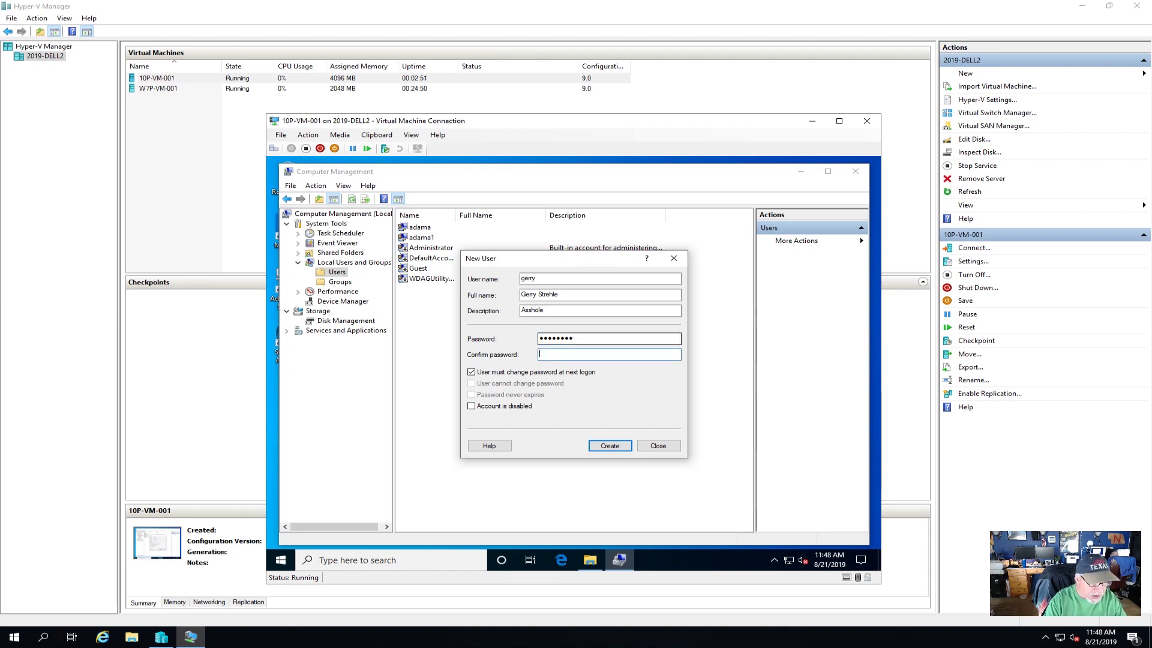
pyautogui.write('Pa$$w')
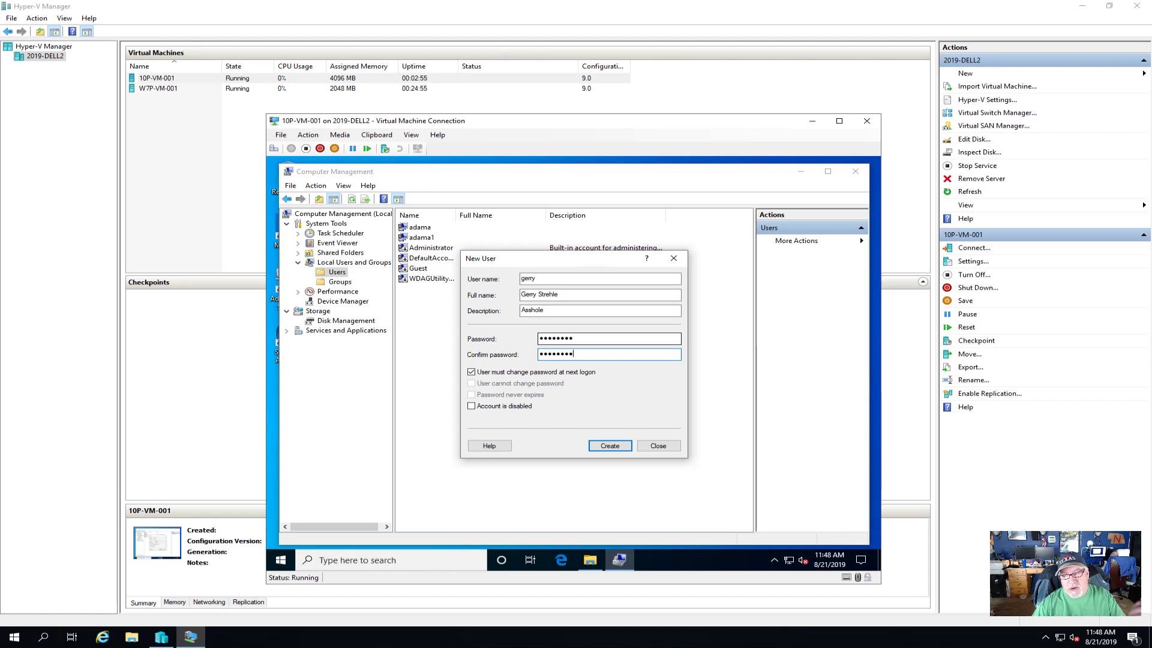
pyautogui.click(486, 372)
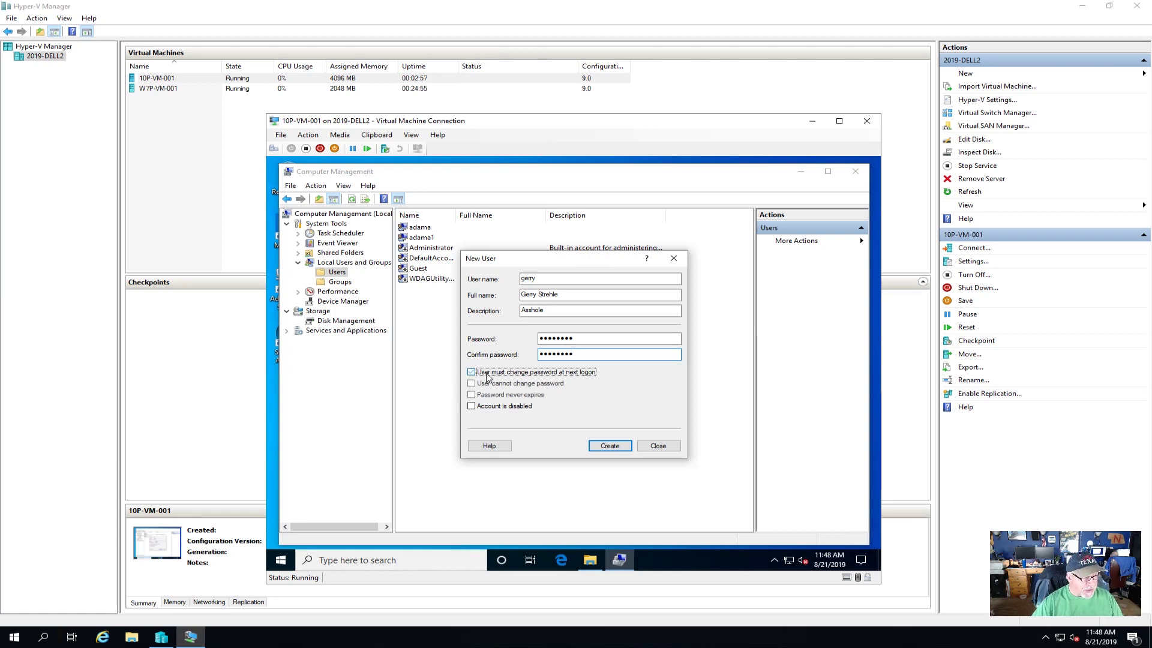
pyautogui.click(482, 396)
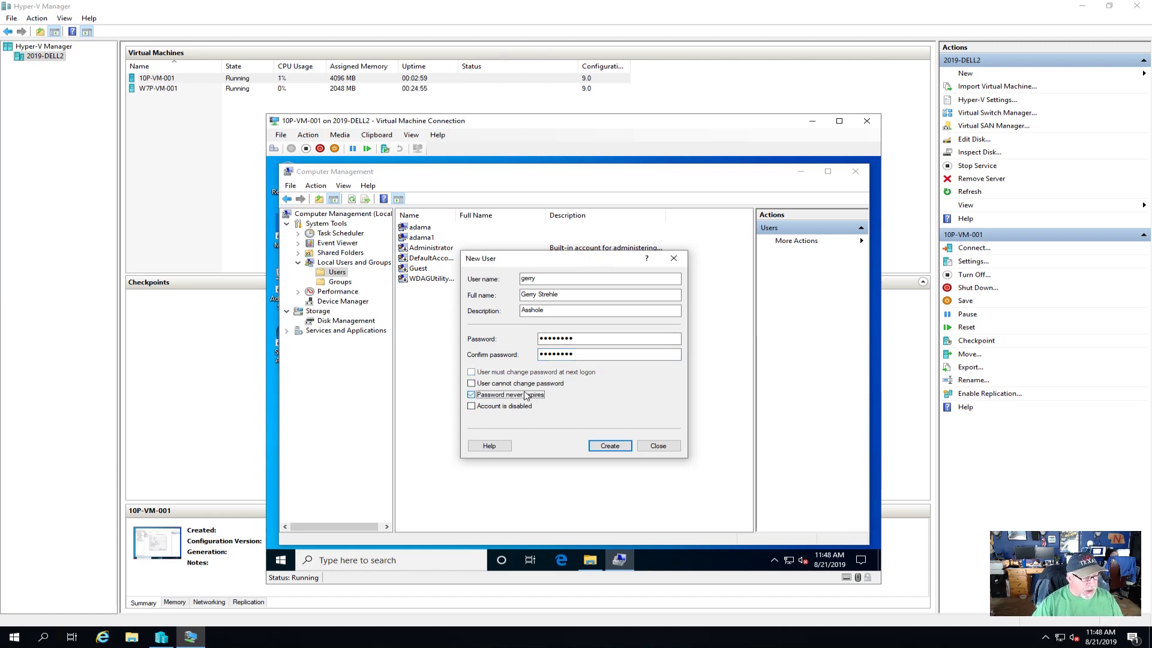
pyautogui.click(610, 446)
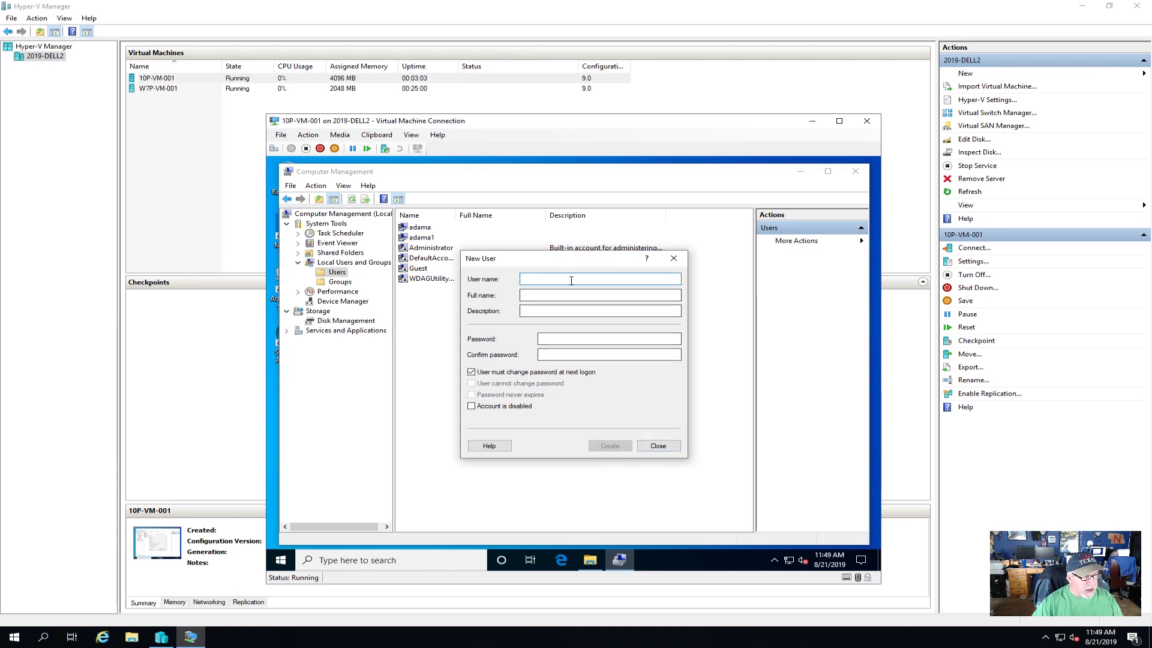
# - Enter the second user's username and a description in the New User form
pyautogui.write('lo')
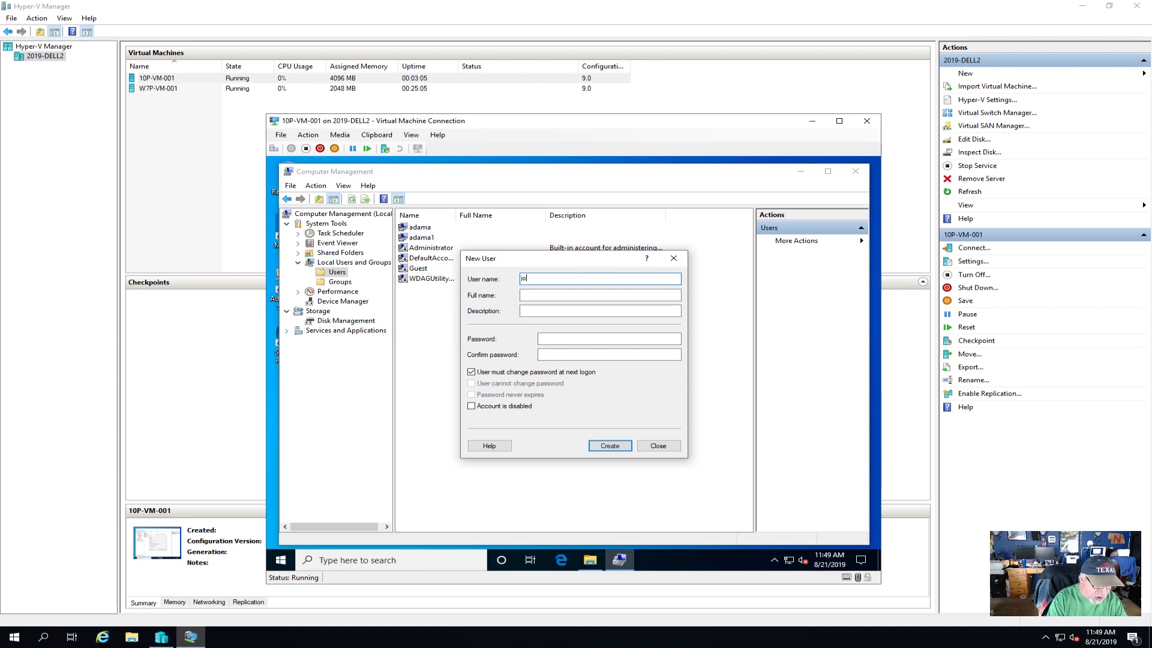
pyautogui.write('e')
pyautogui.press('Tab')
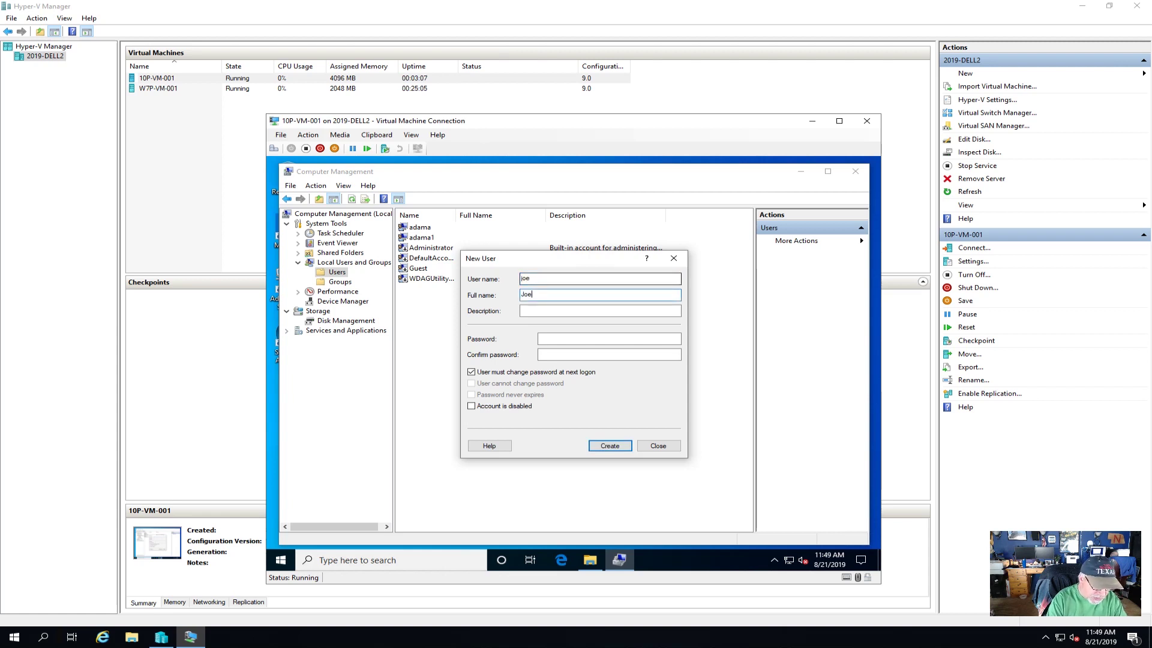
pyautogui.press('Tab')
pyautogui.write('P')
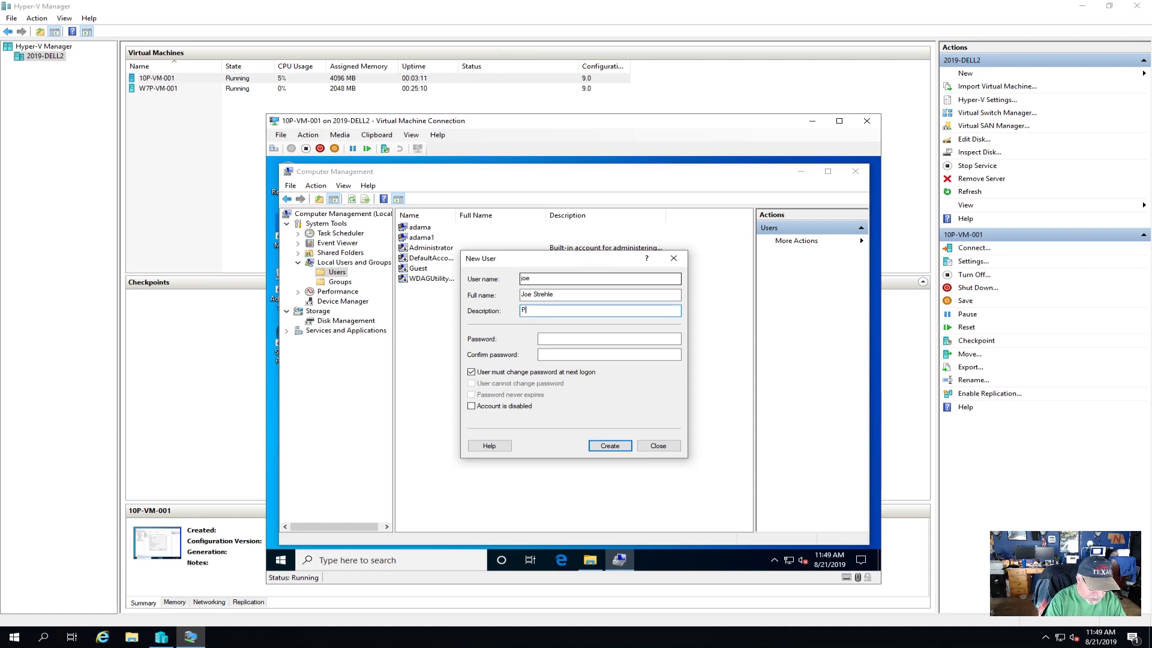
pyautogui.write('rimary A')
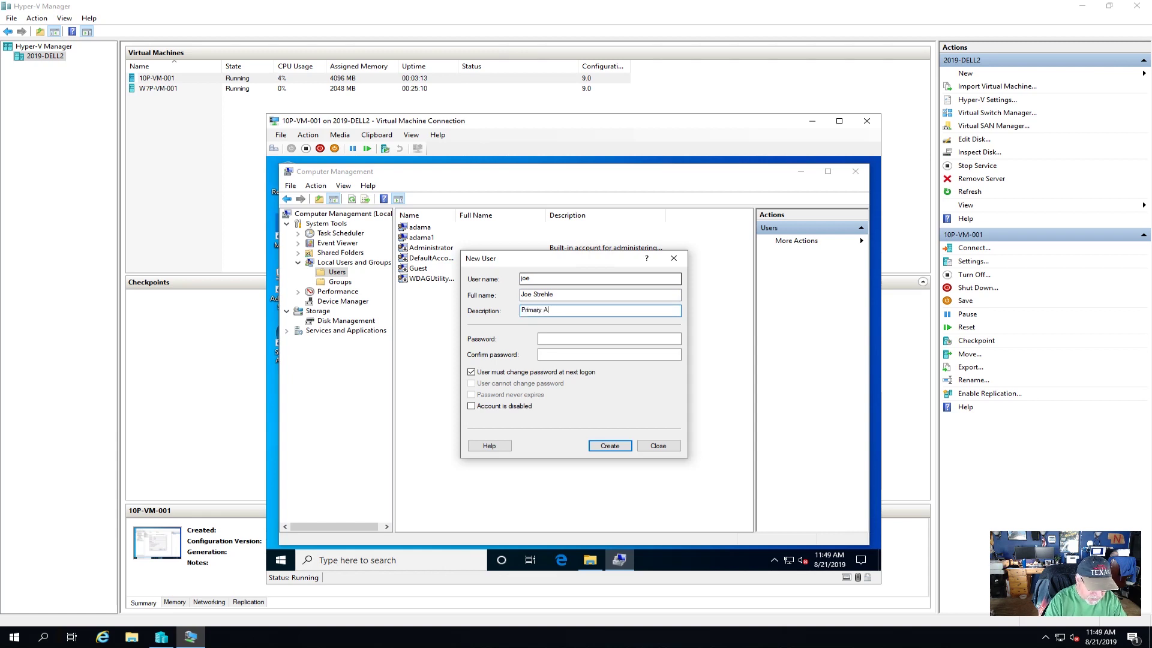
pyautogui.write('sshole')
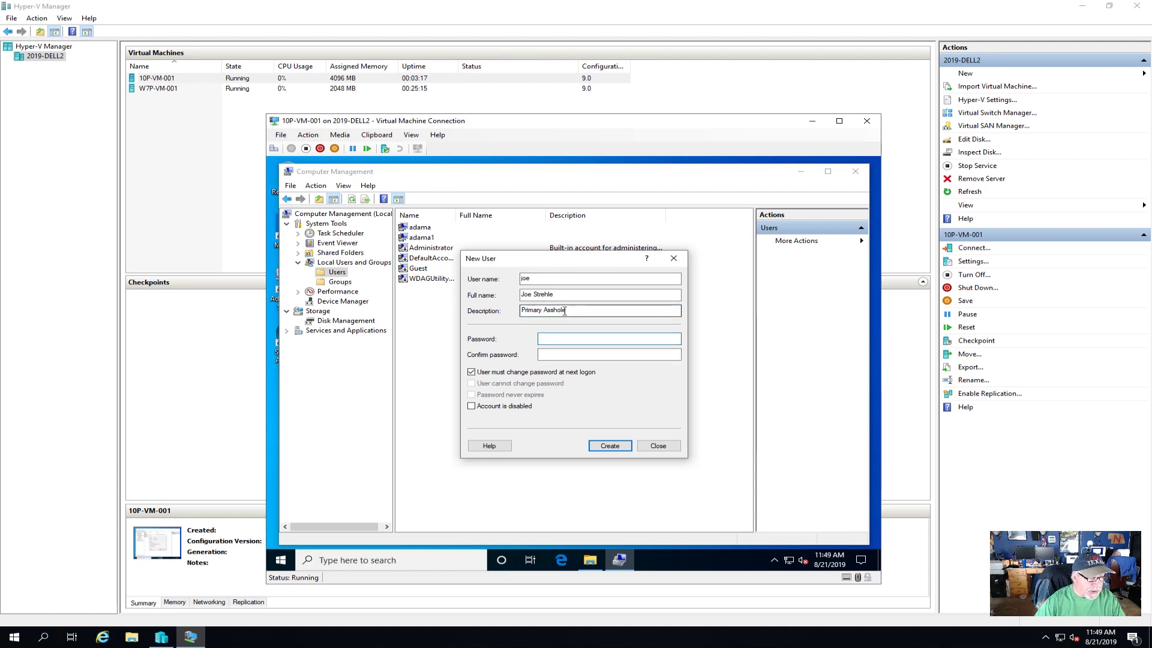
# - Give it a never-expiring password without forced change, create the account and close the form
pyautogui.click(573, 341)
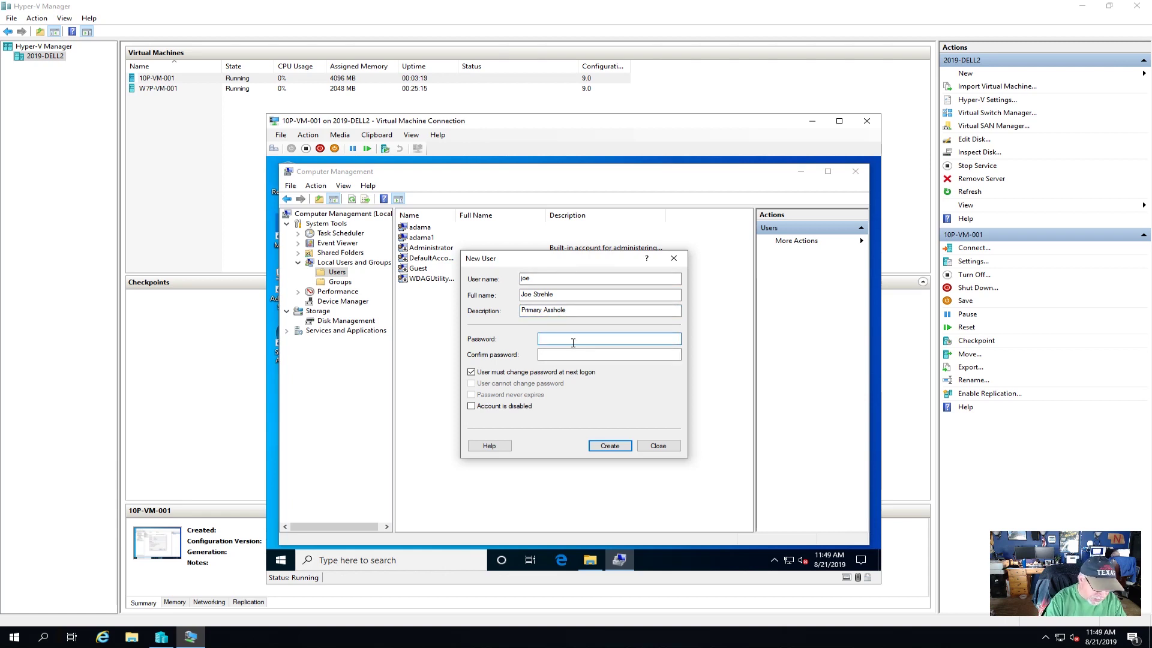
pyautogui.write('••••••••')
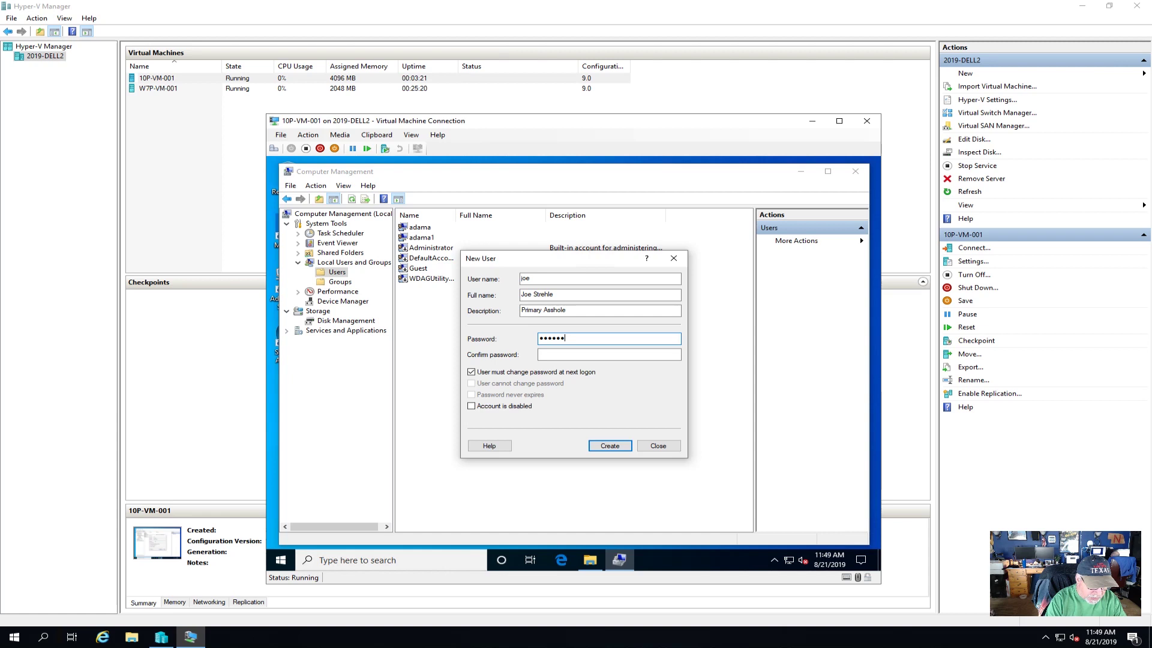
pyautogui.press('Tab')
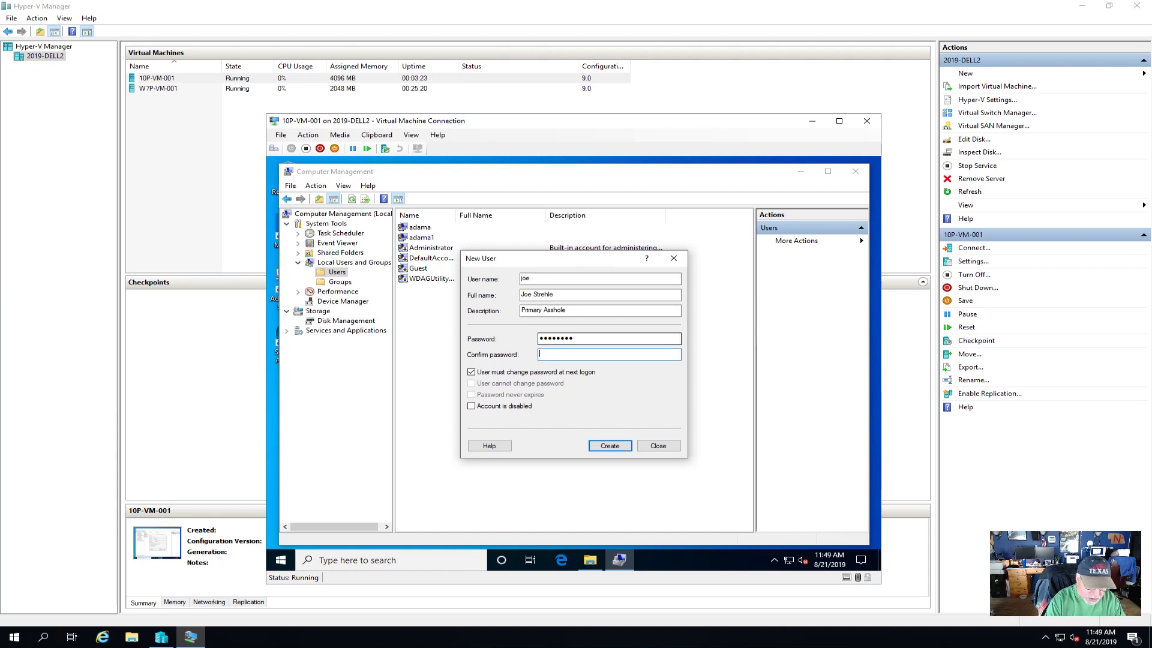
pyautogui.write('•••')
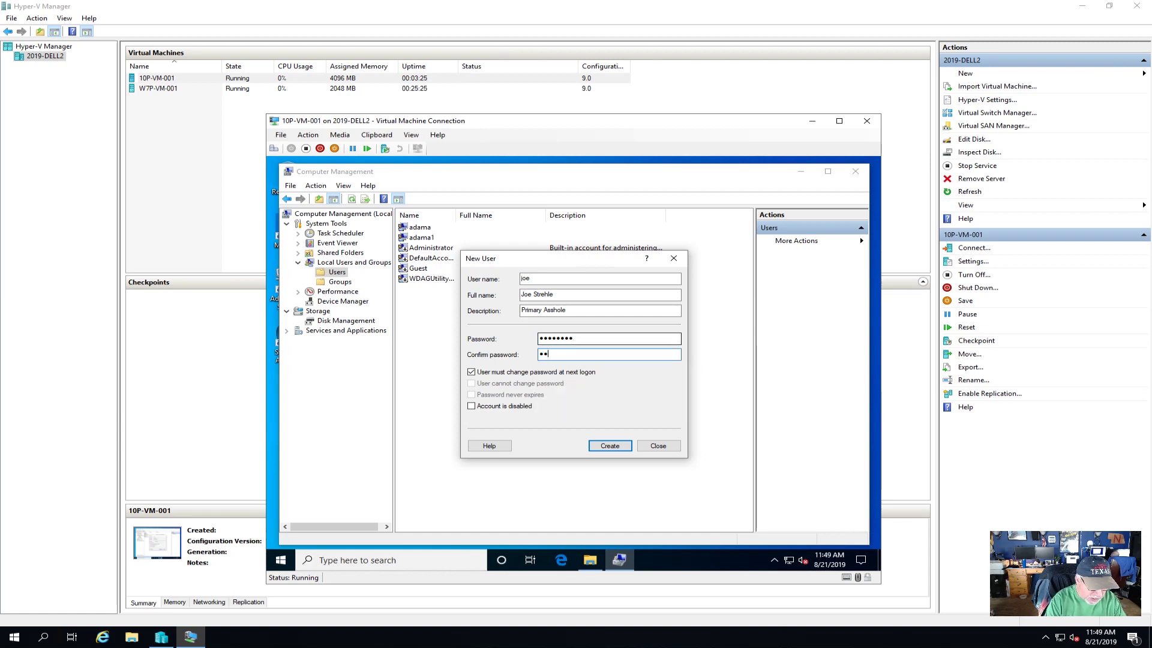
pyautogui.write('•••••')
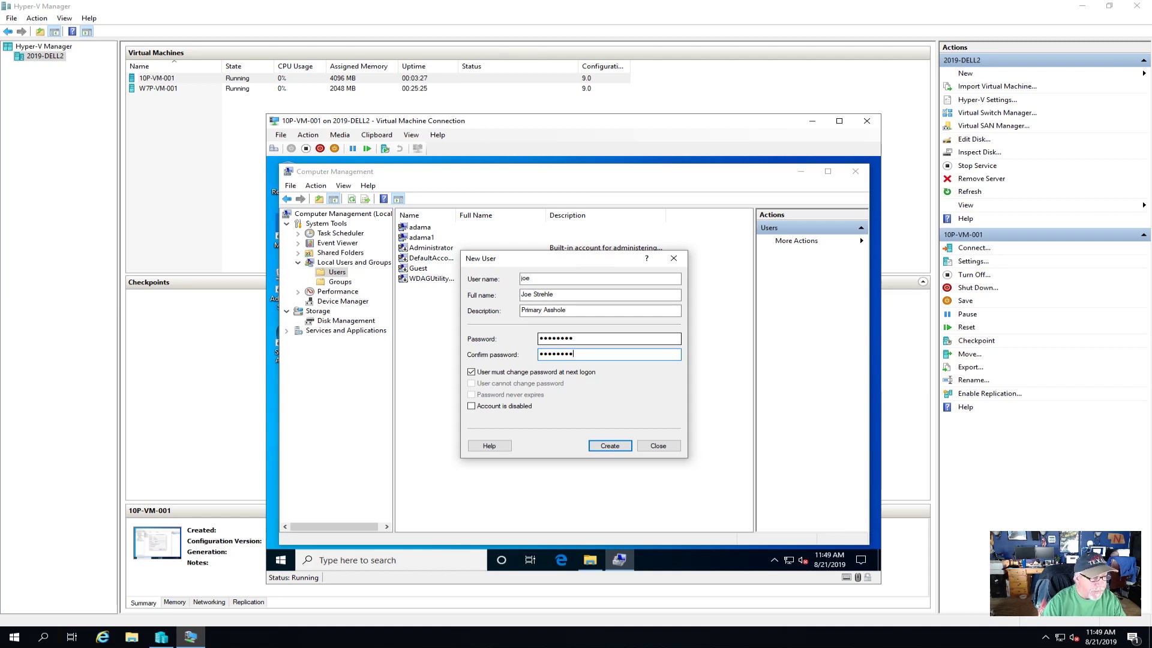
pyautogui.click(538, 374)
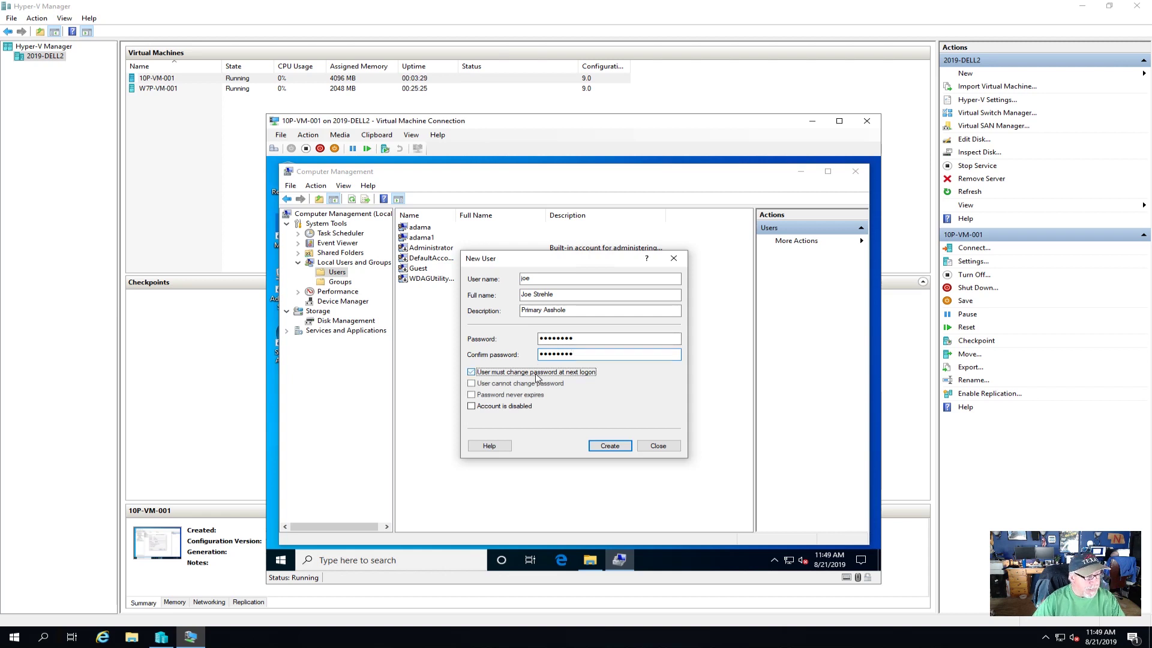
pyautogui.click(507, 399)
pyautogui.click(615, 446)
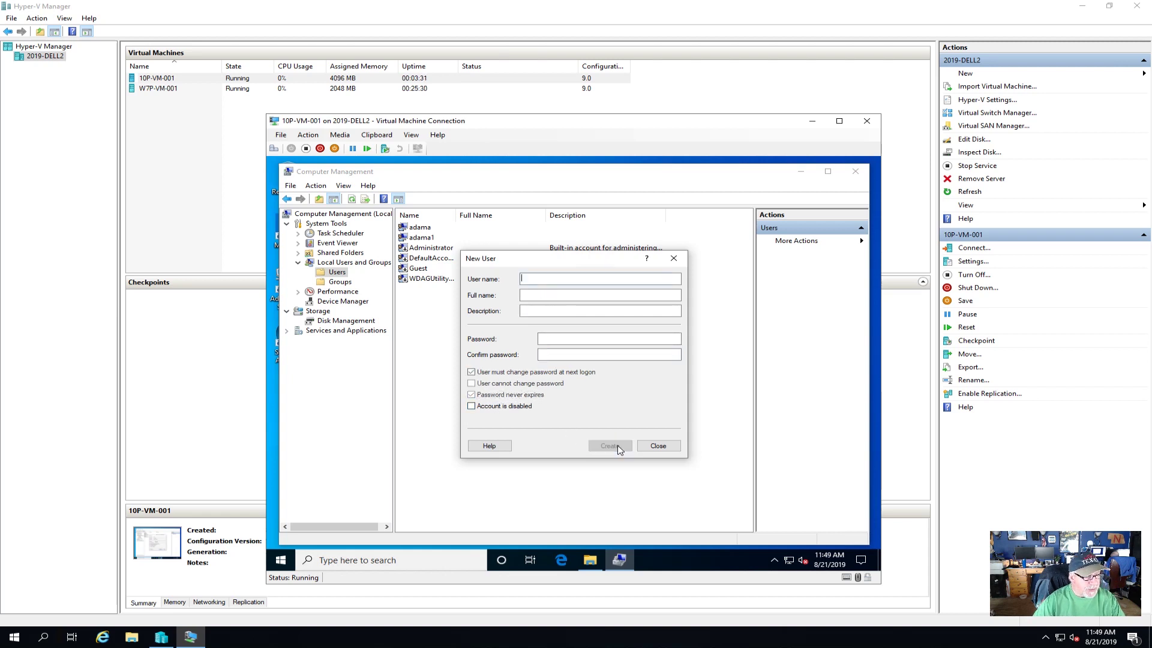
pyautogui.click(658, 446)
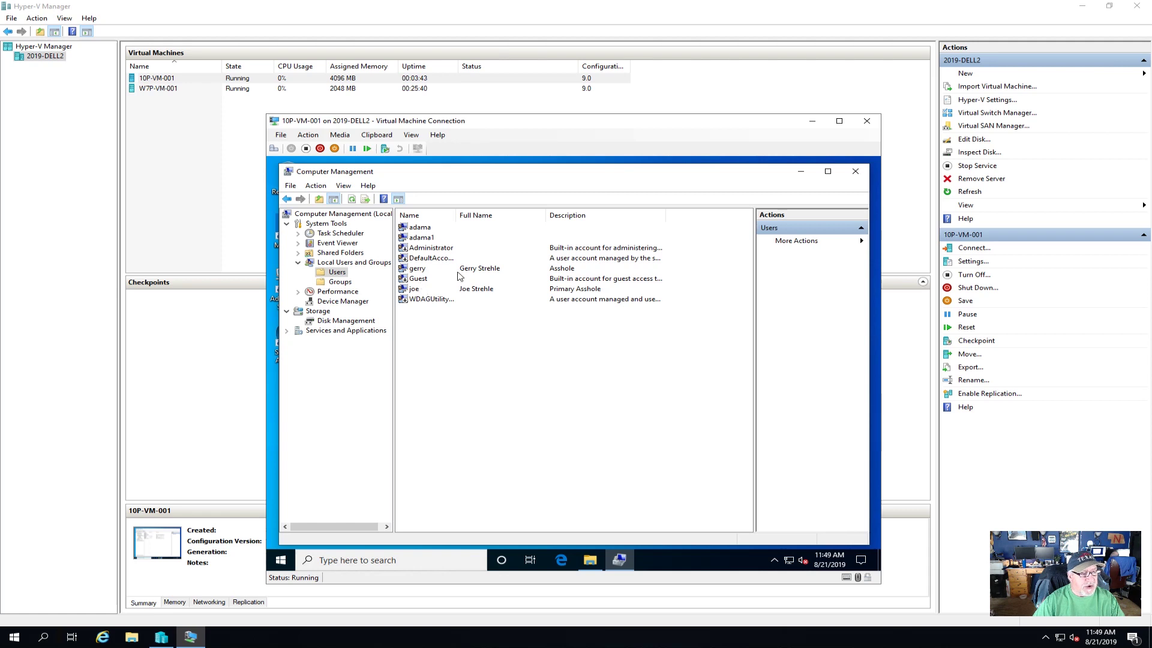
# - Add the first new user to the Administrators group
pyautogui.click(339, 282)
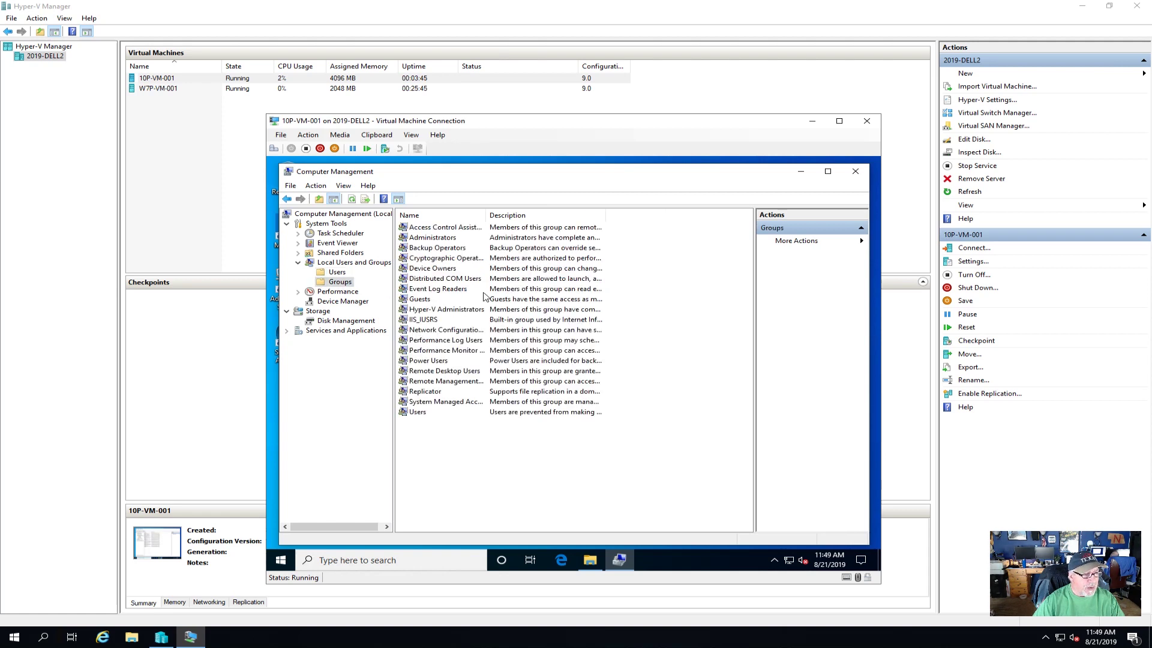
pyautogui.click(452, 243)
pyautogui.doubleClick(452, 242)
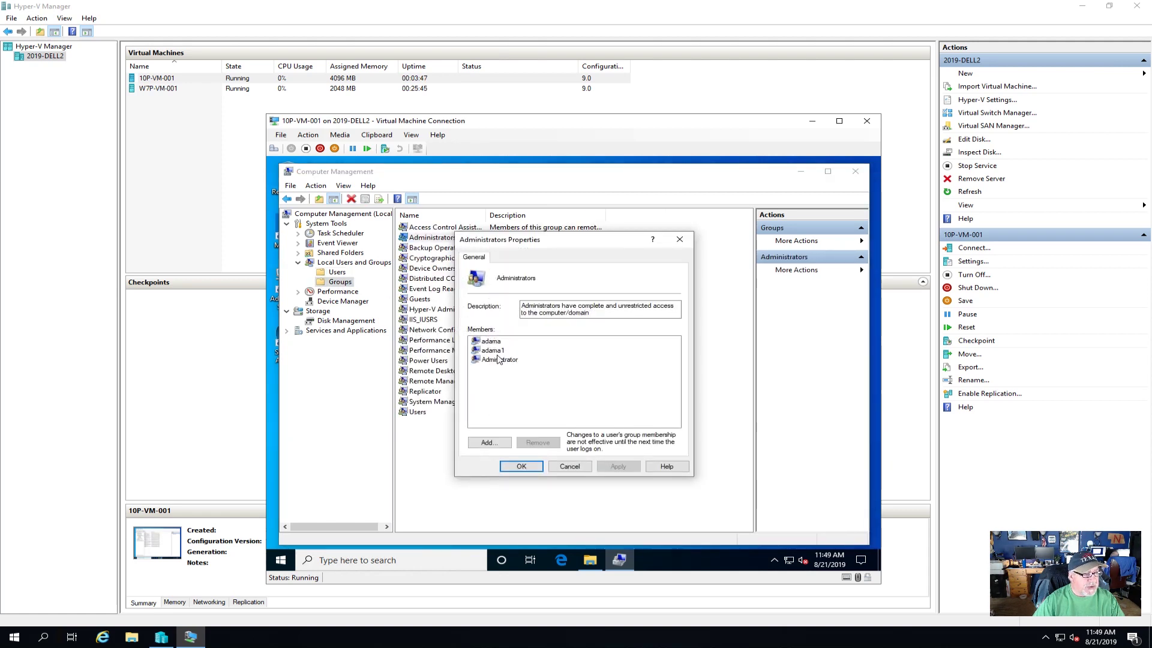
pyautogui.click(500, 443)
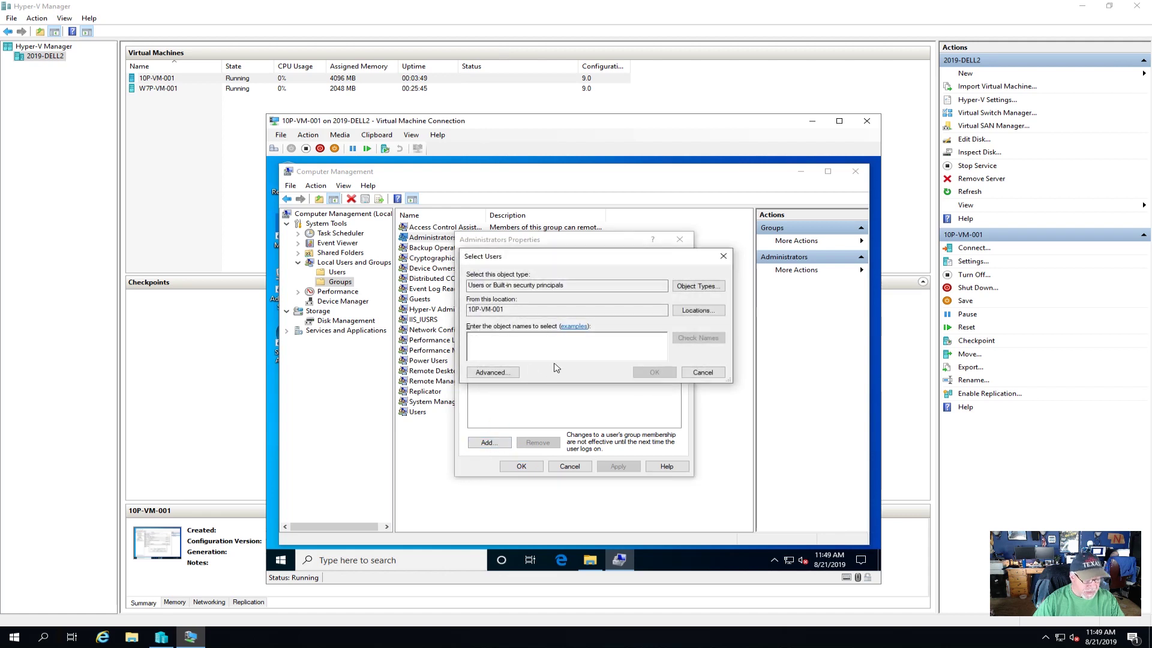
pyautogui.write('gerry')
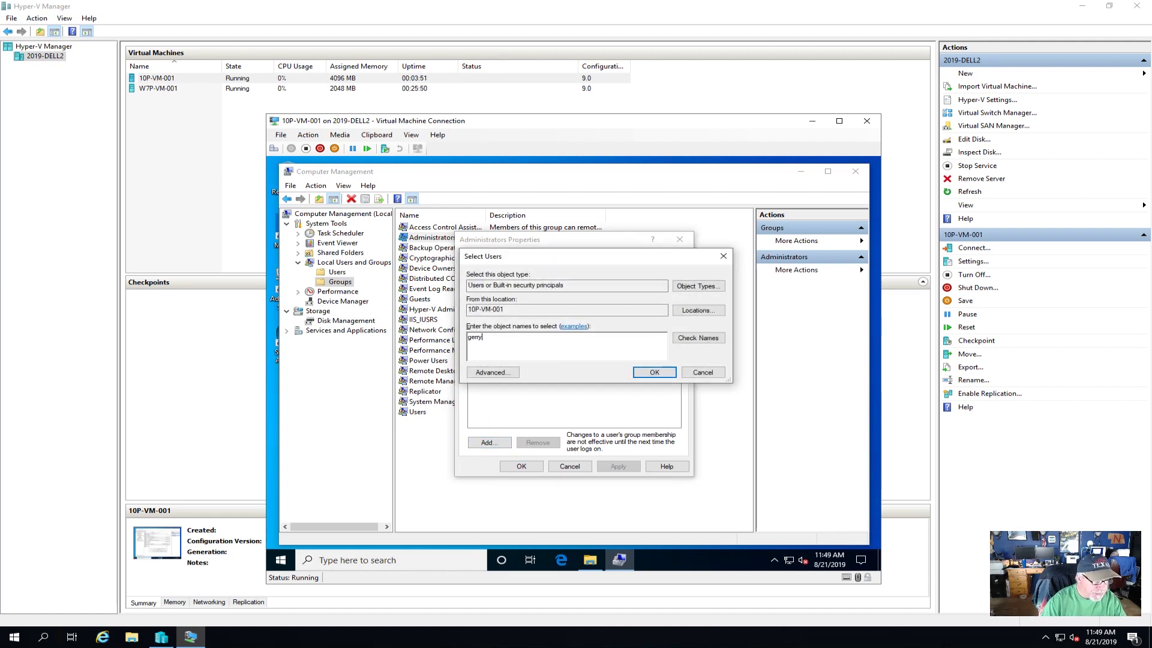
pyautogui.click(655, 372)
# - Add the second new user to Administrators, verifying the name, and apply the changes
pyautogui.click(502, 444)
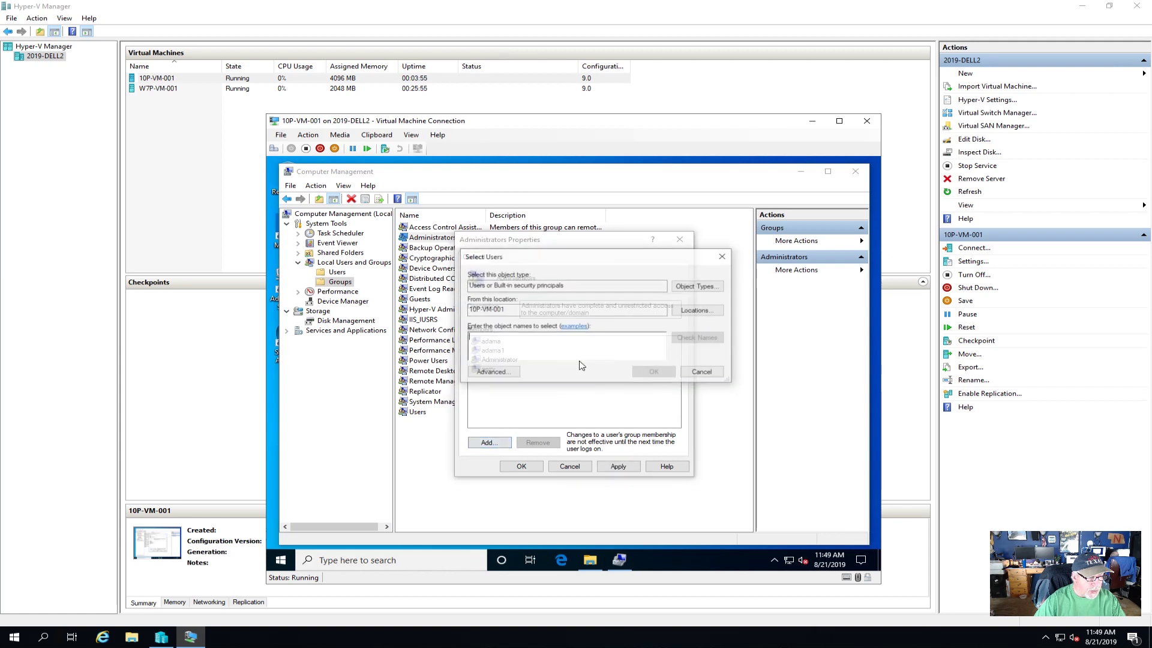
pyautogui.write('joe')
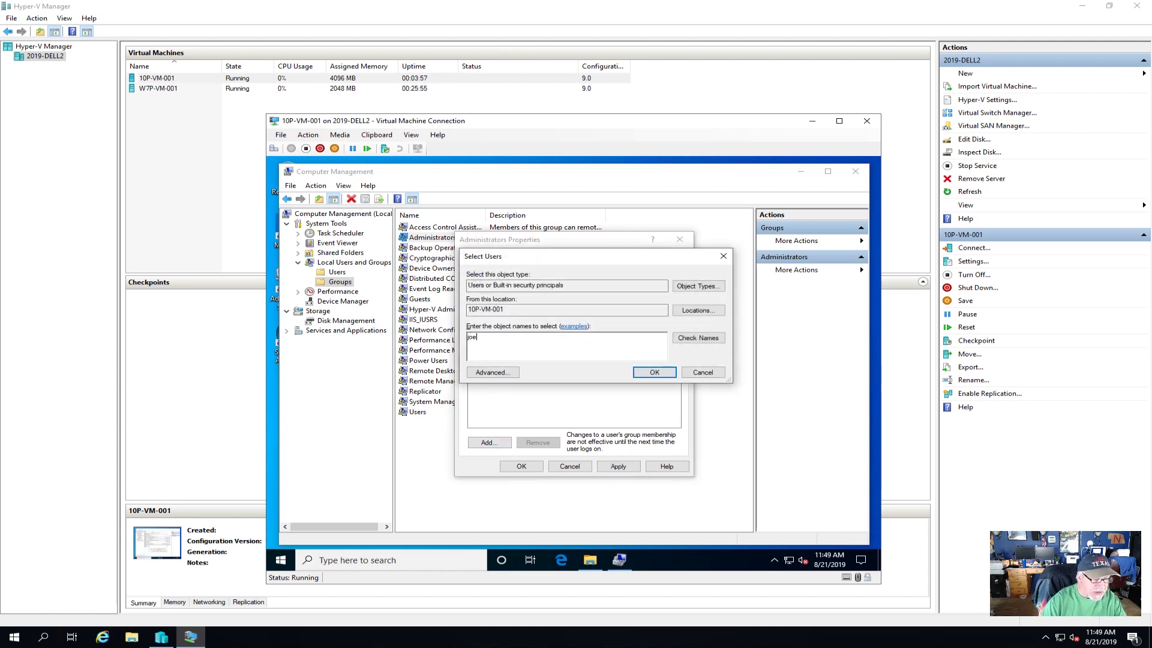
pyautogui.click(698, 338)
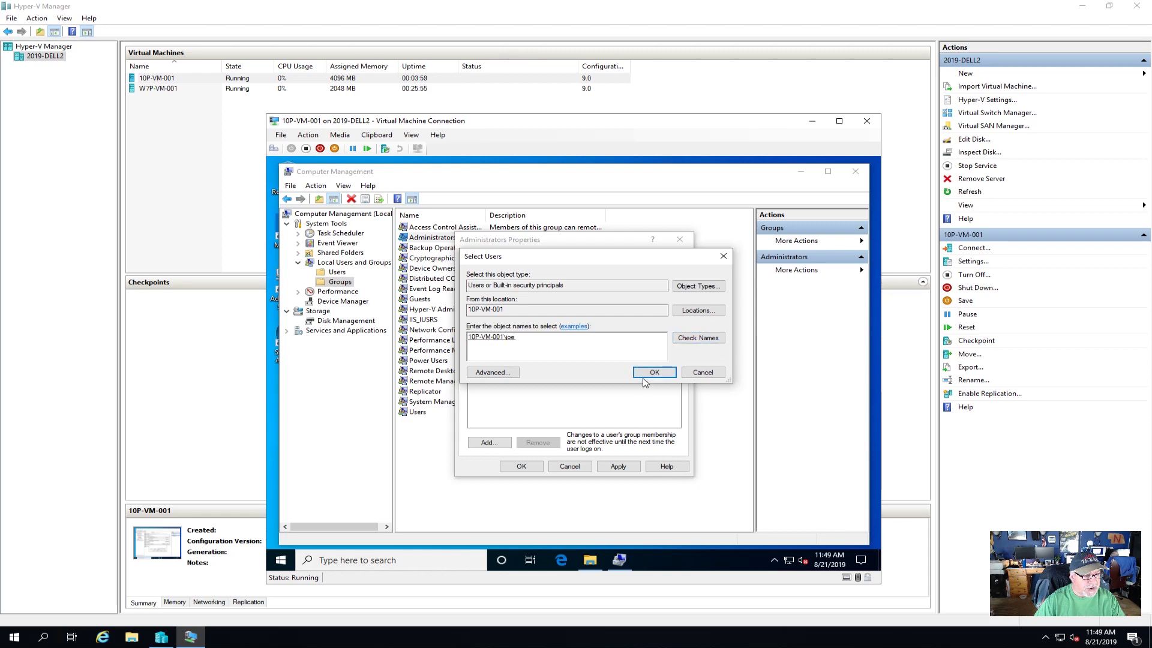
pyautogui.click(655, 372)
pyautogui.click(618, 466)
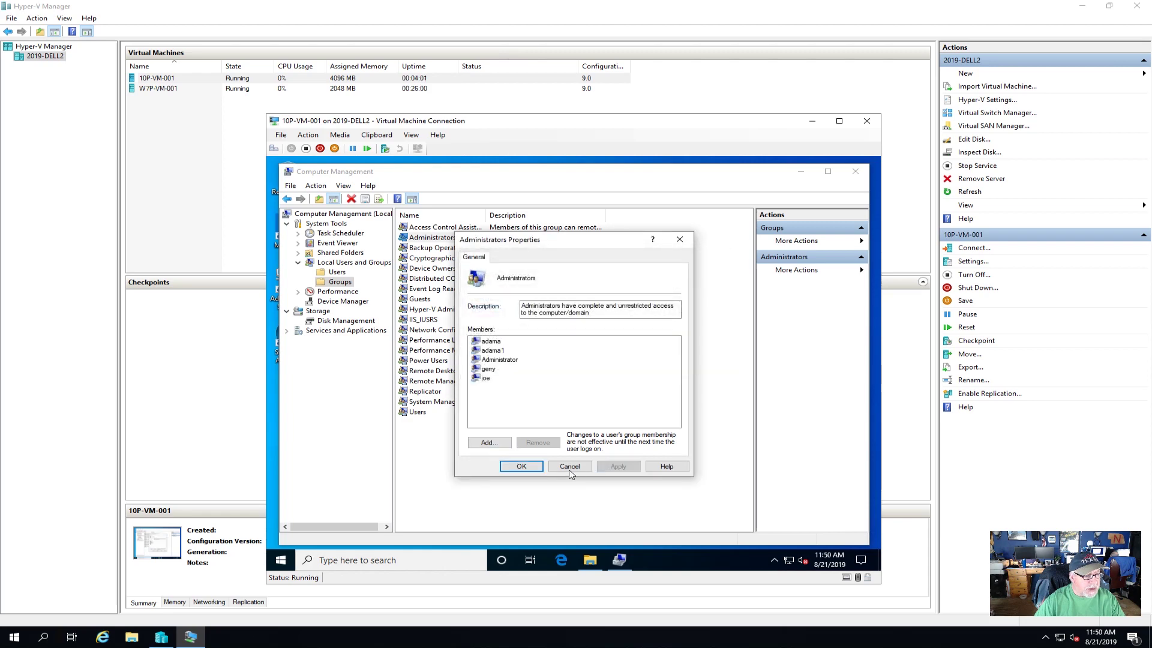
pyautogui.click(521, 466)
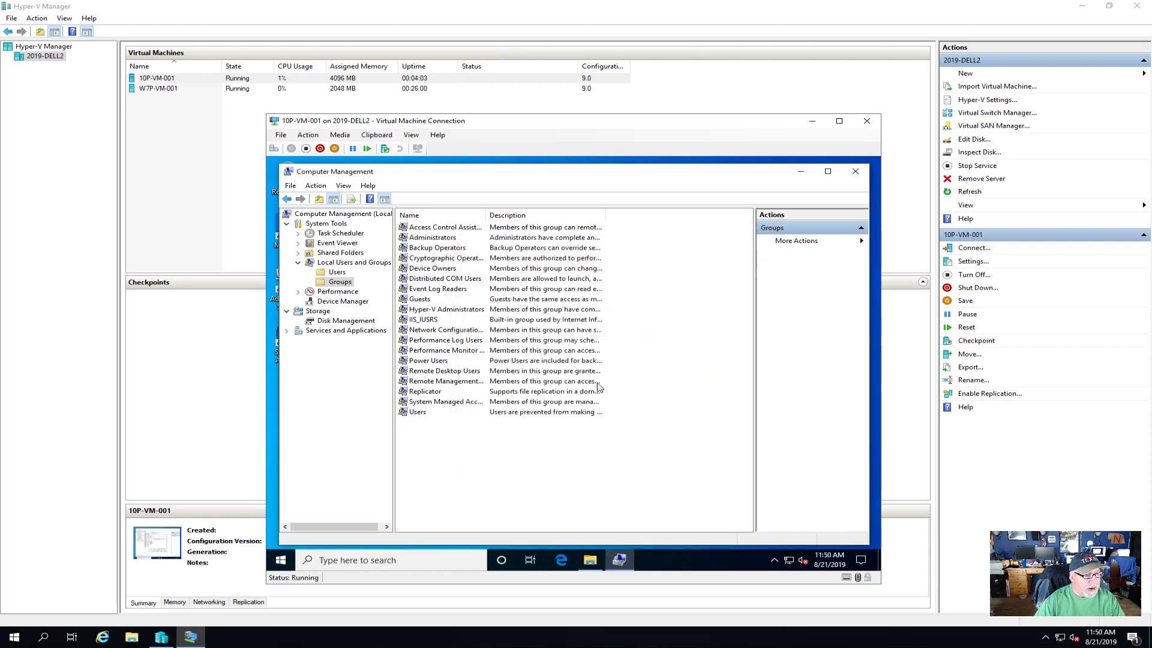
# - Close Computer Management and File Explorer, then sign out of the current VM account
pyautogui.click(855, 171)
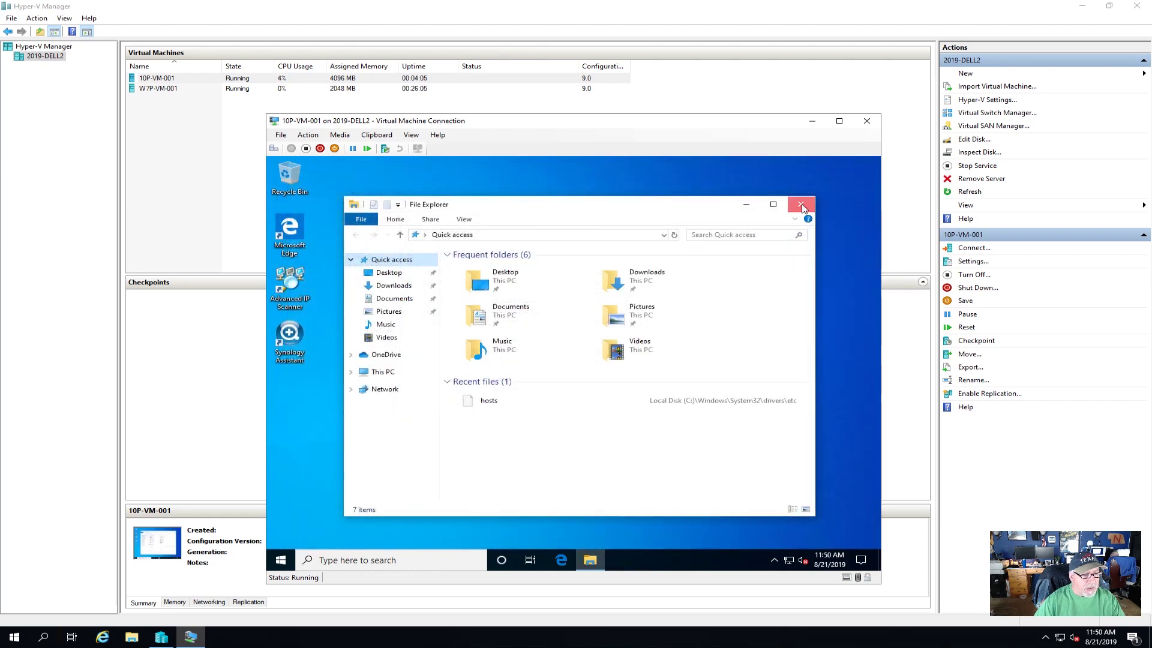
pyautogui.click(801, 204)
pyautogui.click(279, 560)
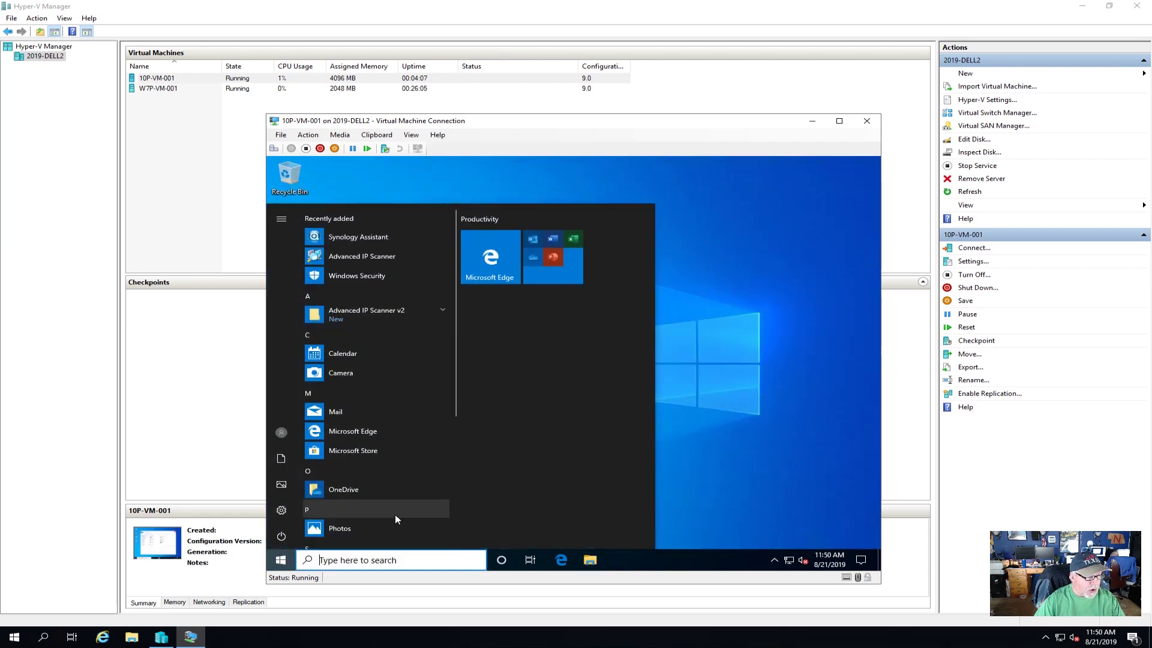
pyautogui.click(282, 432)
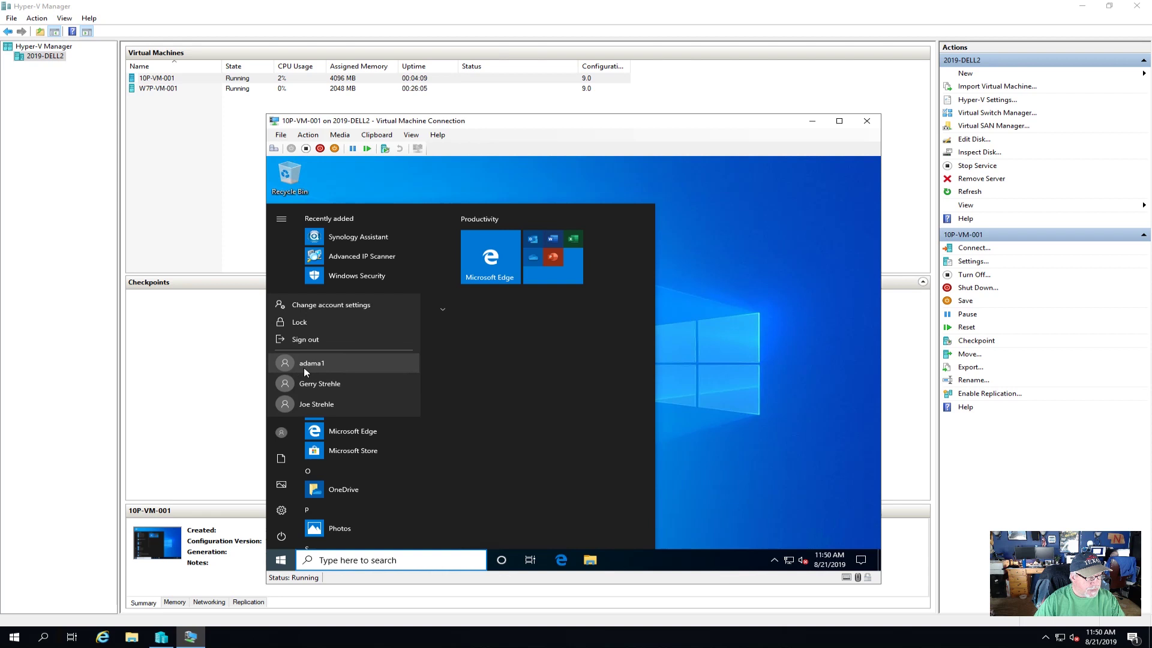
pyautogui.click(308, 337)
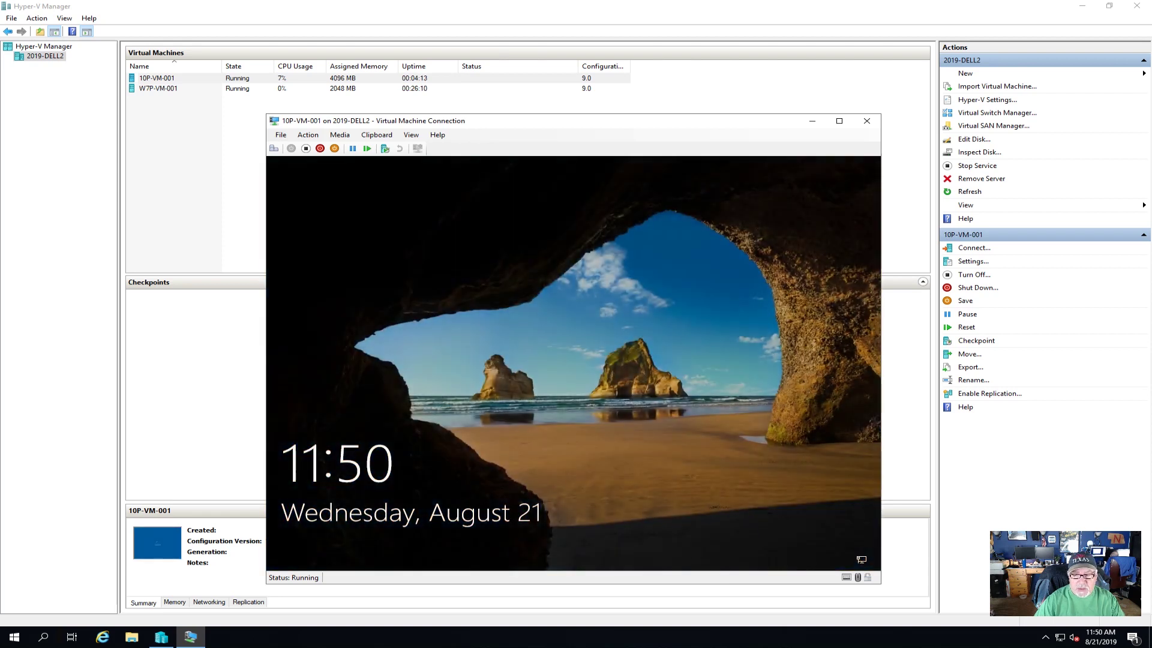
# - Sign in to the VM as the first new user with its password
pyautogui.click(273, 149)
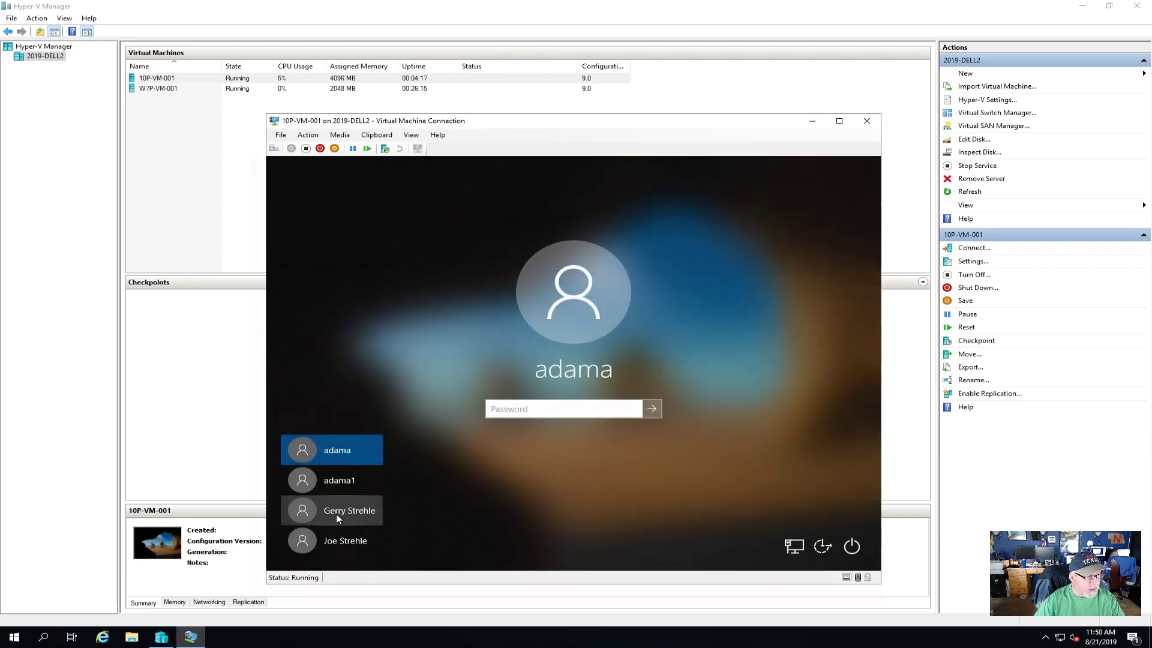
pyautogui.click(339, 511)
pyautogui.write('*********')
pyautogui.press('Return')
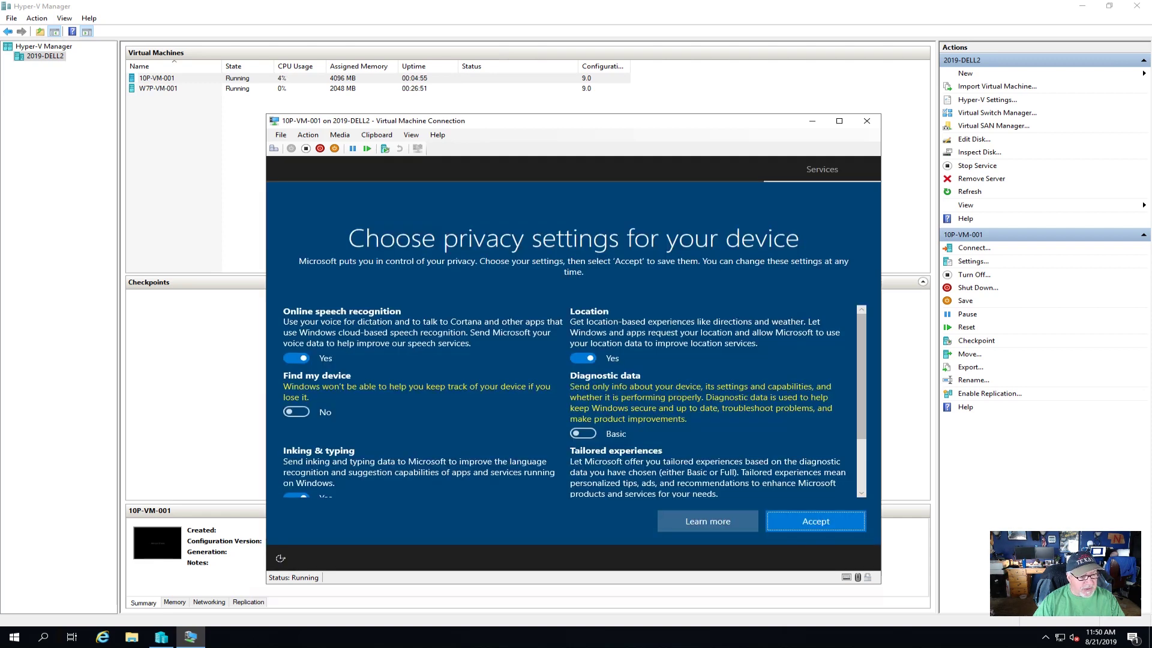
# - Turn off speech recognition, inking and typing, advertising ID, tailored experiences and location, then accept
pyautogui.click(297, 358)
pyautogui.scroll(-3, 408, 428)
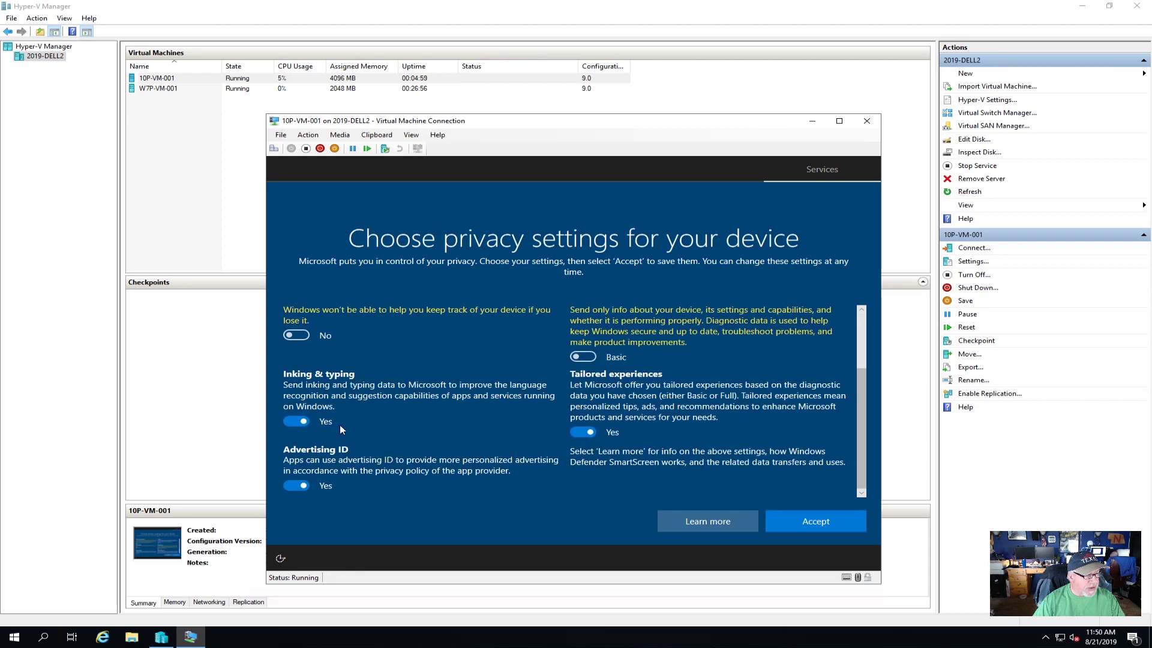
pyautogui.click(290, 421)
pyautogui.click(291, 484)
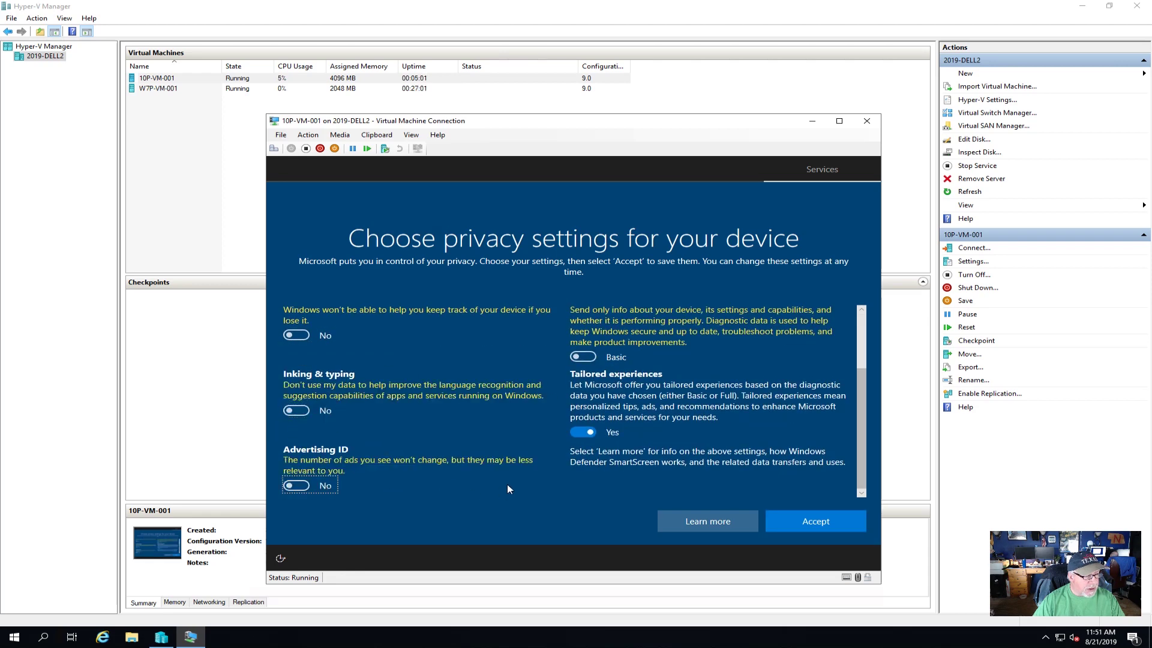
pyautogui.click(579, 431)
pyautogui.scroll(2, 534, 434)
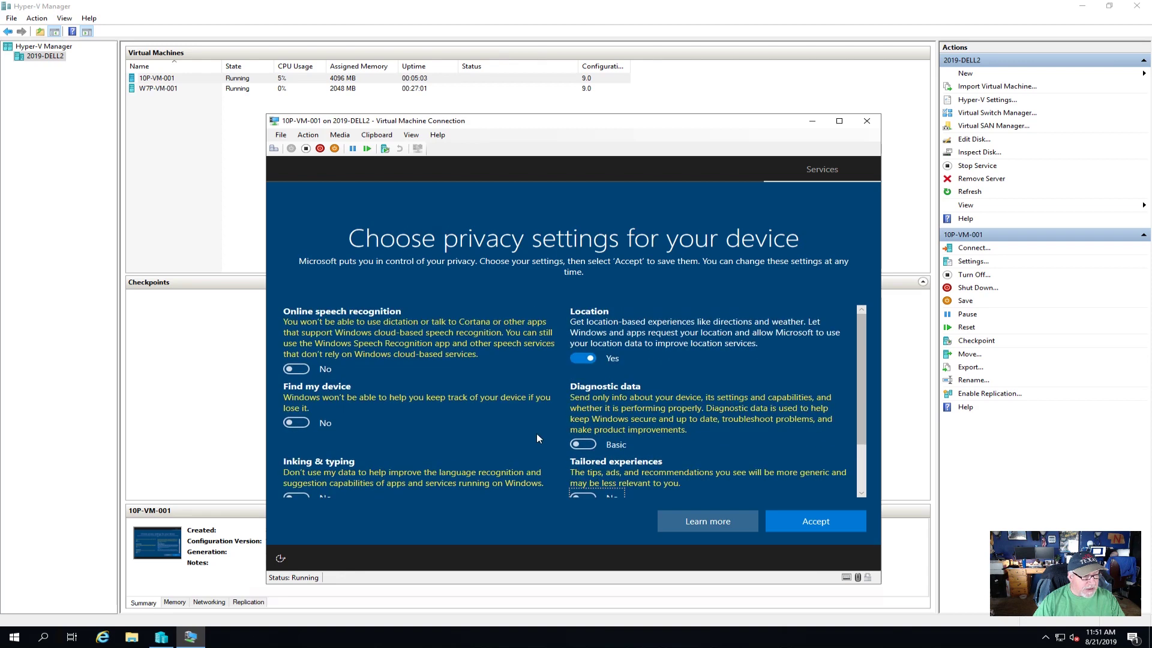
pyautogui.click(590, 354)
pyautogui.scroll(-2, 516, 420)
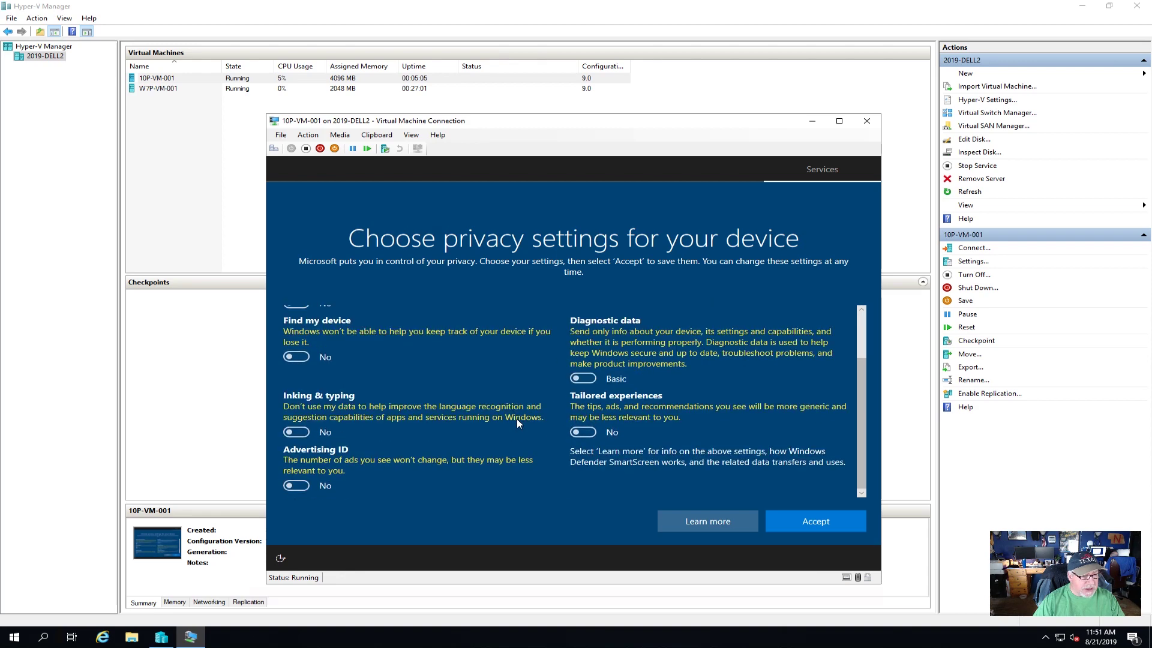
pyautogui.scroll(2, 516, 419)
pyautogui.click(811, 520)
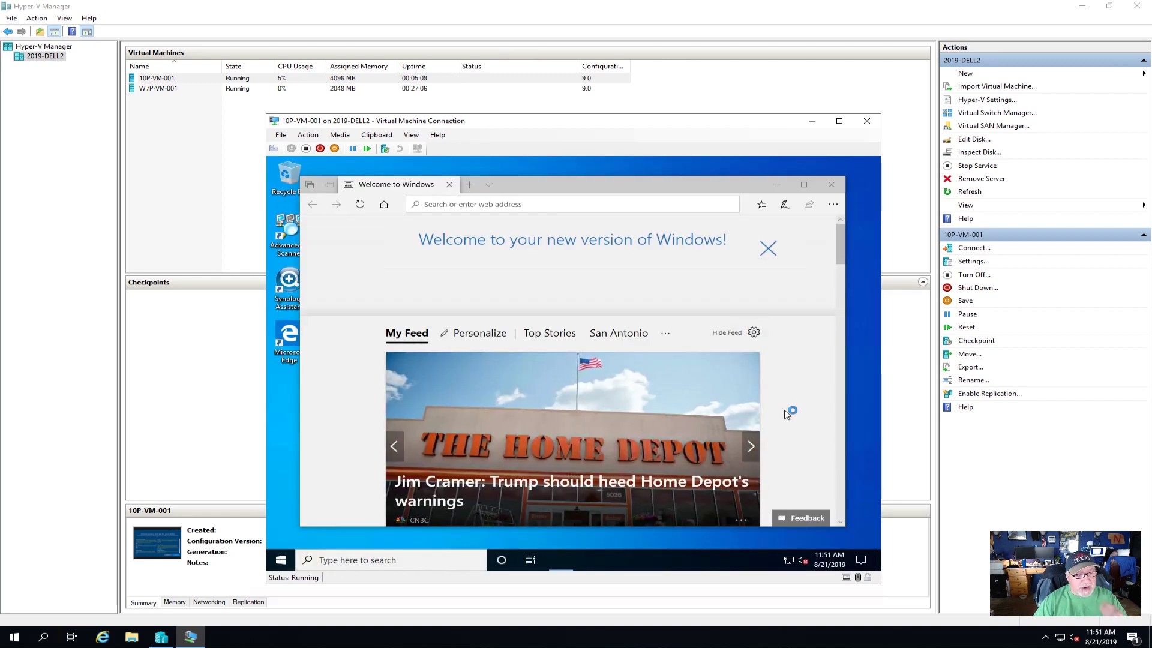
# - Close the welcome page and browse File Explorer to the \\fs-1018 file server
pyautogui.click(831, 184)
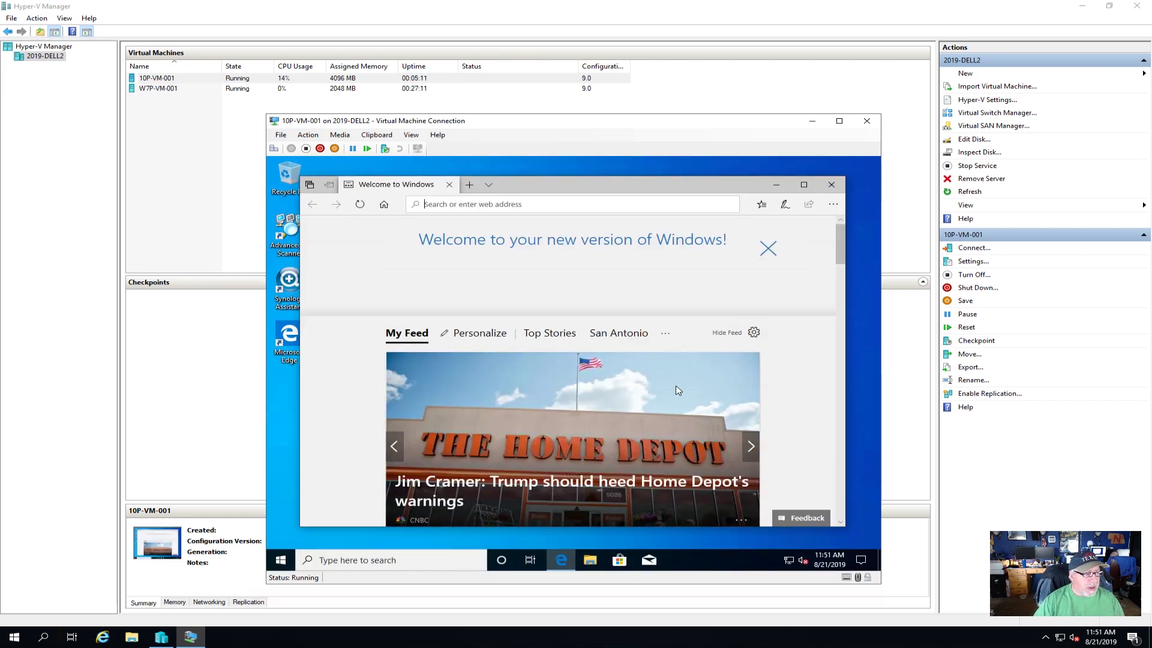
pyautogui.click(589, 560)
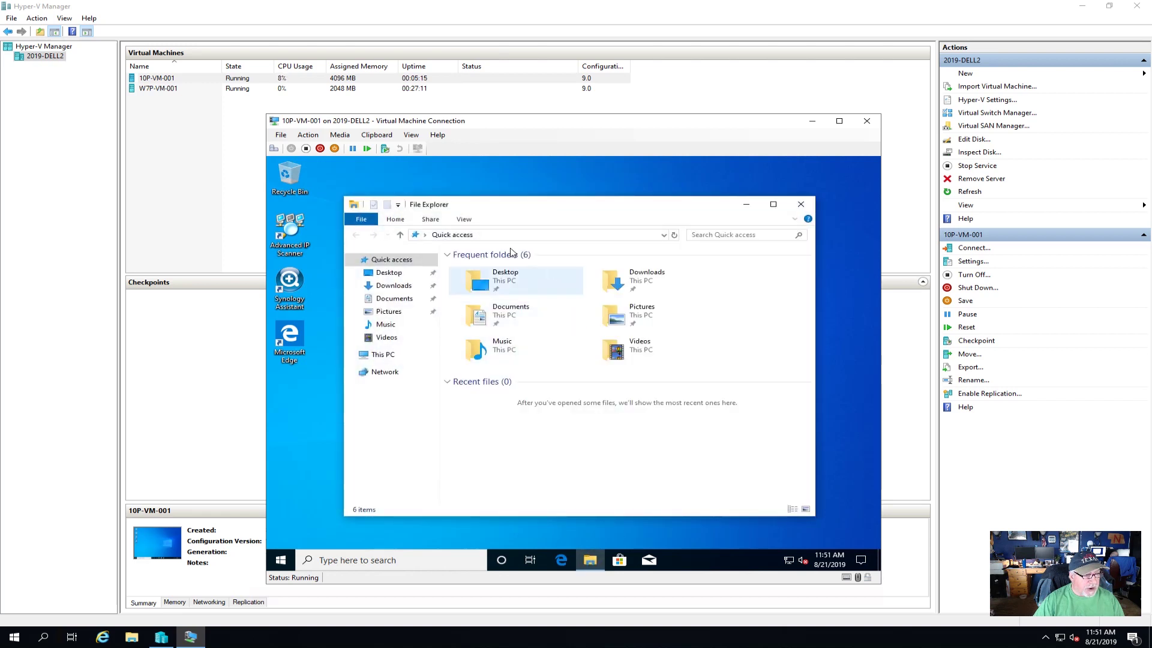
pyautogui.click(503, 236)
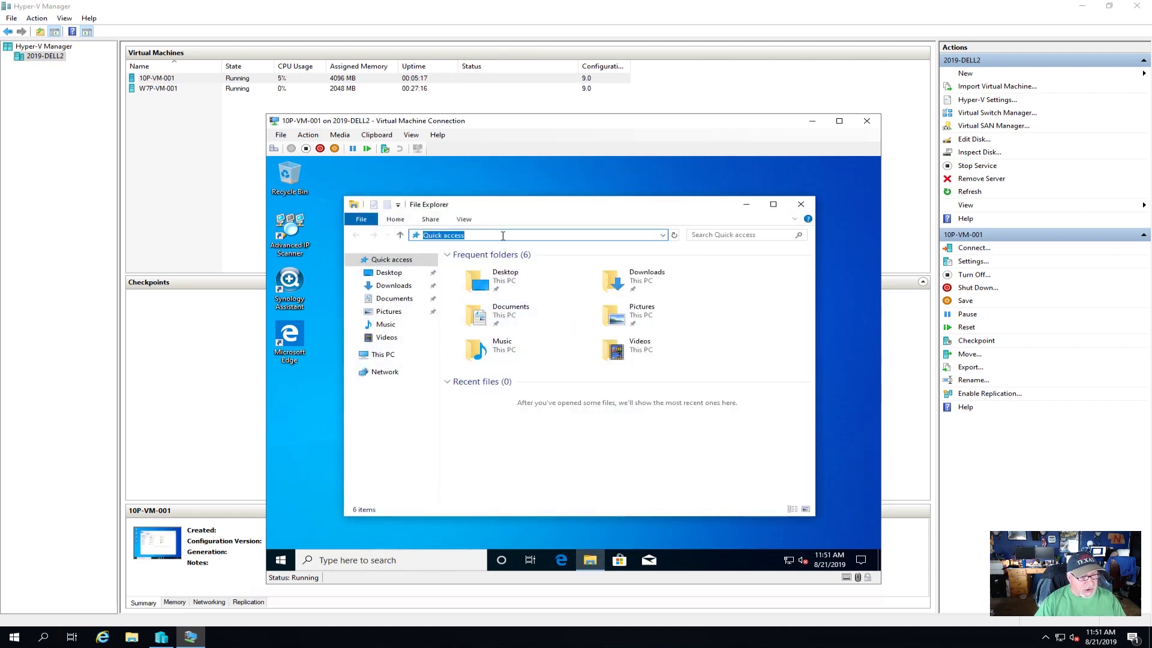
pyautogui.write('\\\\')
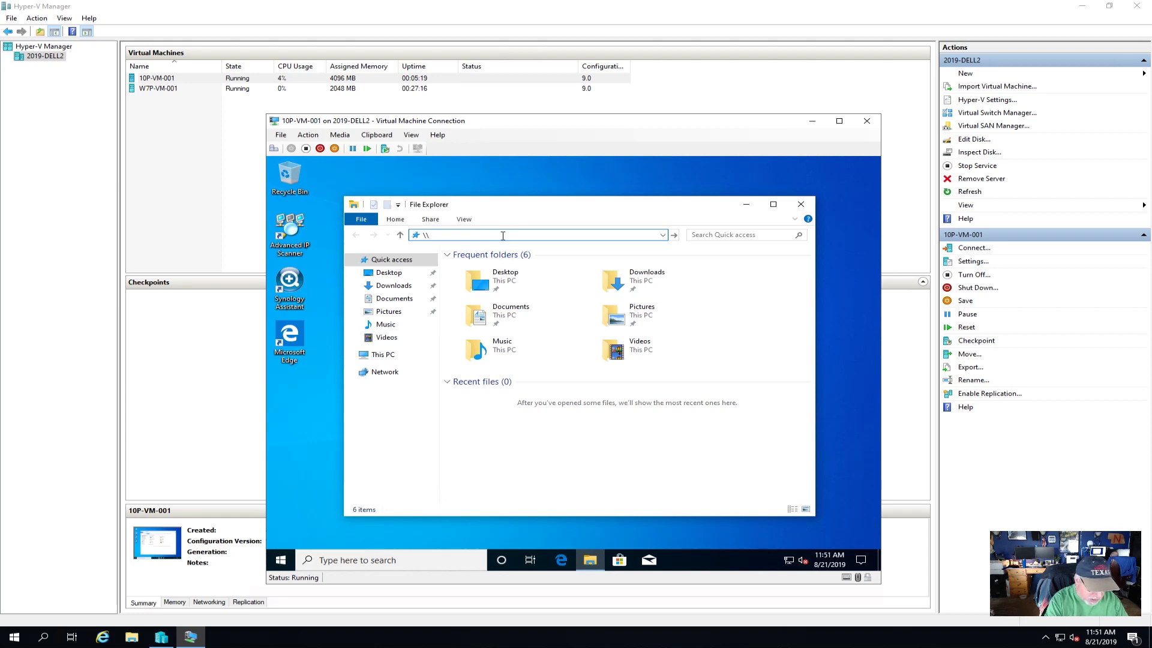
pyautogui.write('fs-1018')
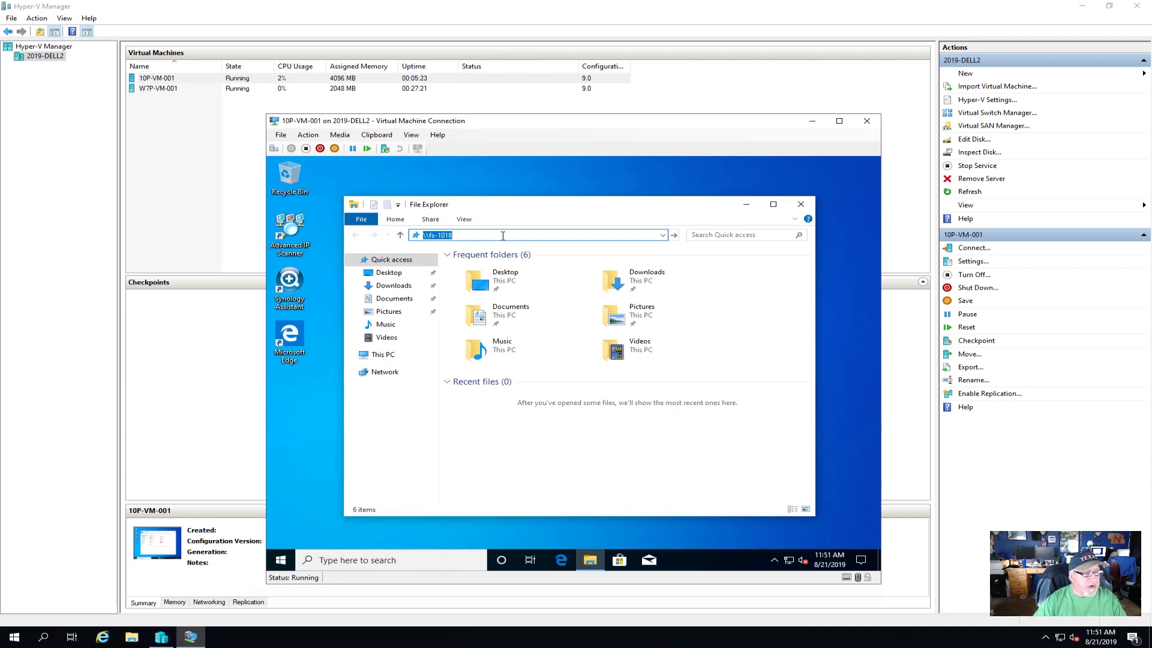
pyautogui.press('Return')
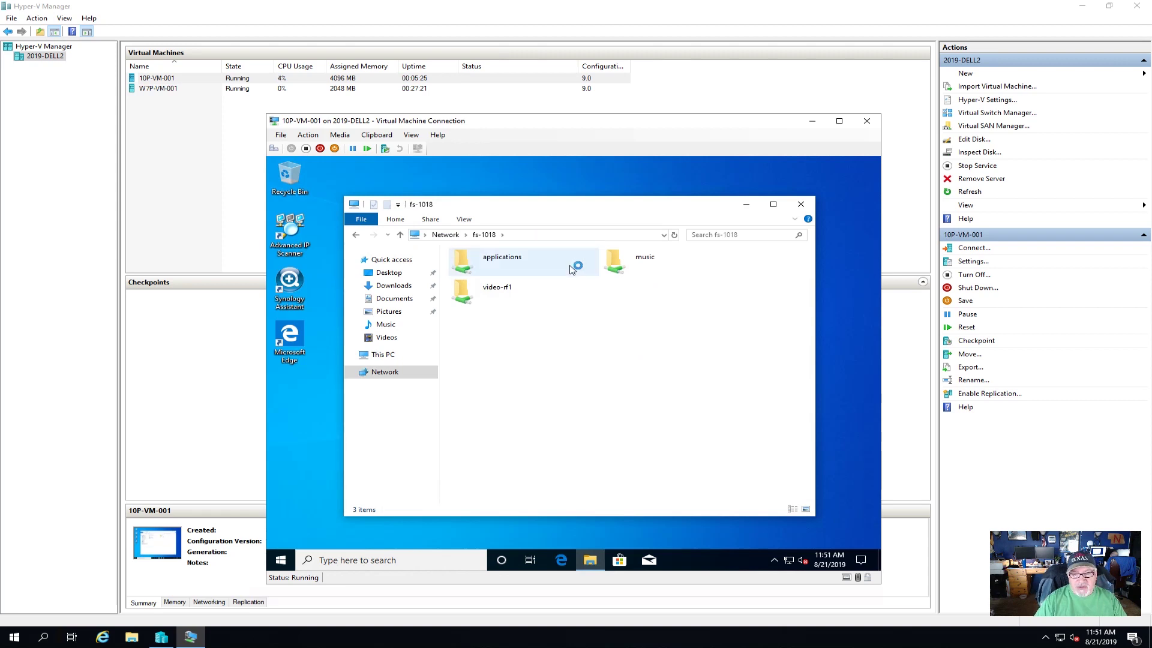
# - Map the applications share as network drive Z:
pyautogui.rightClick(492, 264)
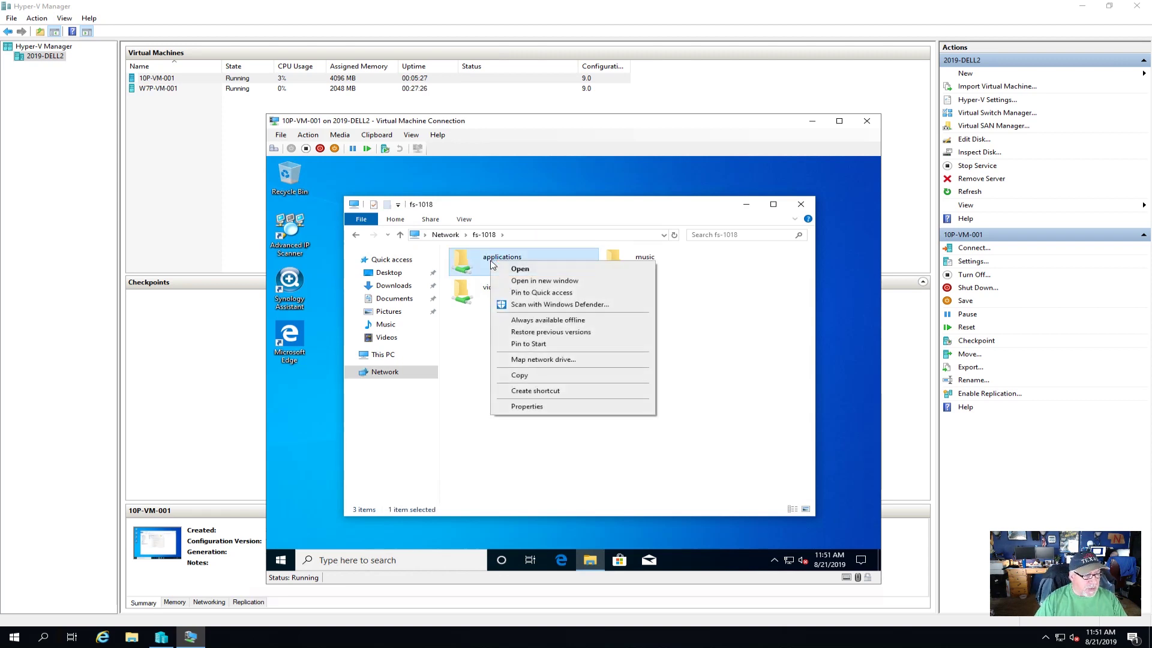
pyautogui.click(543, 359)
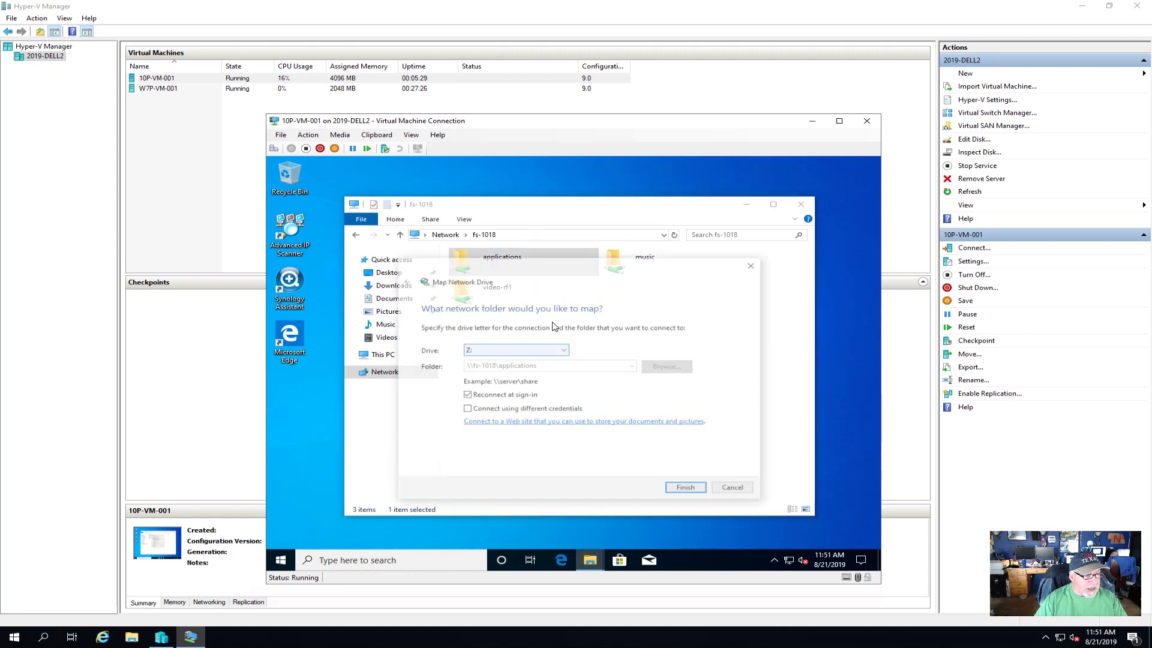
pyautogui.click(699, 488)
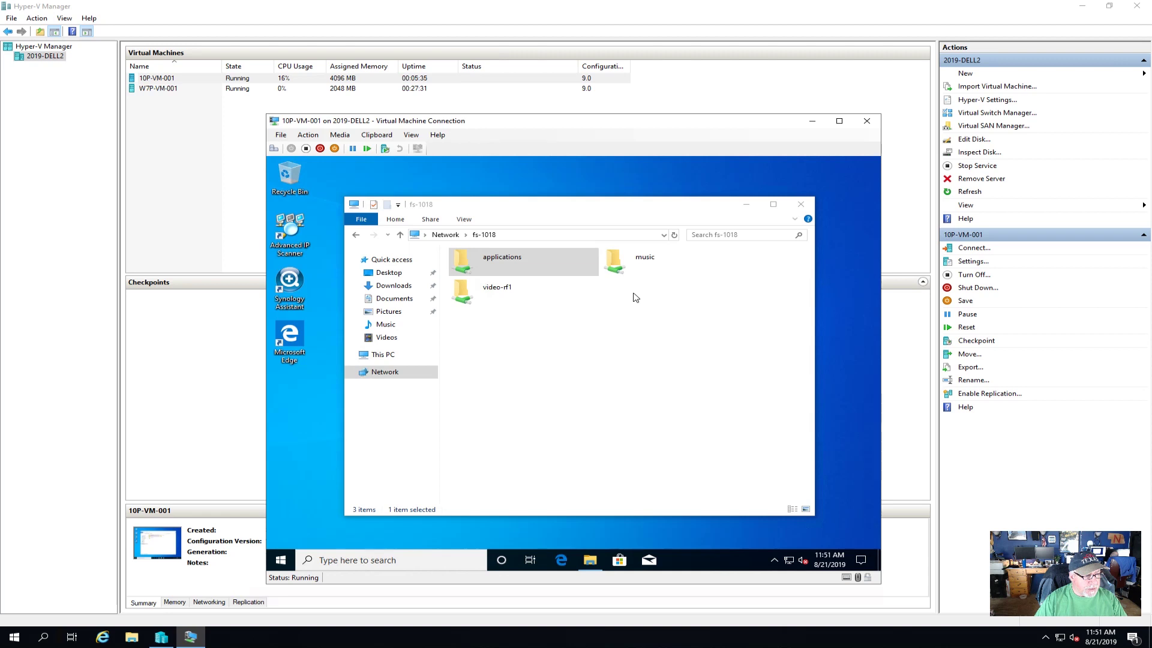
pyautogui.click(817, 217)
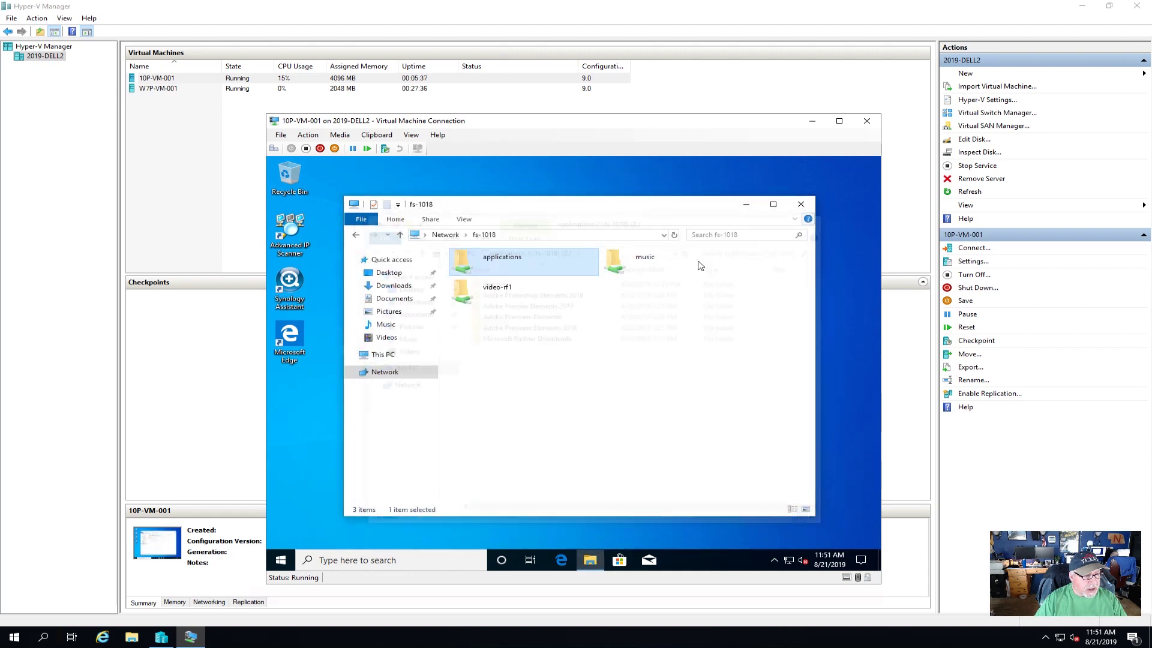
# - Map the music share as drive M: and close the server folder window
pyautogui.rightClick(634, 256)
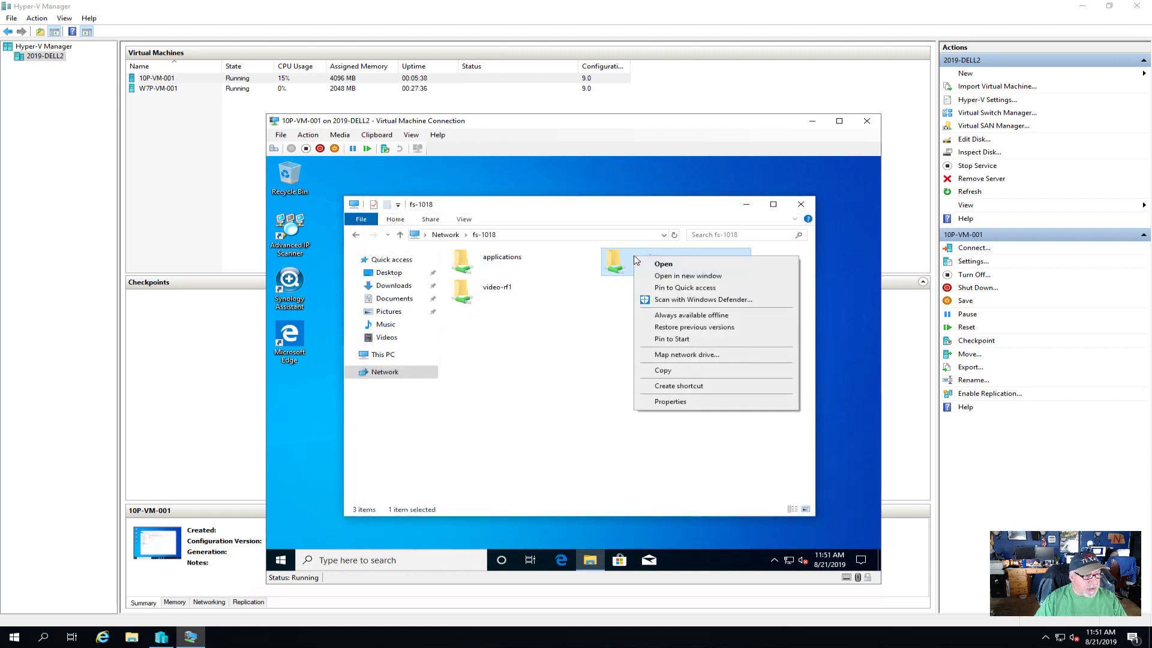
pyautogui.click(682, 354)
pyautogui.click(564, 350)
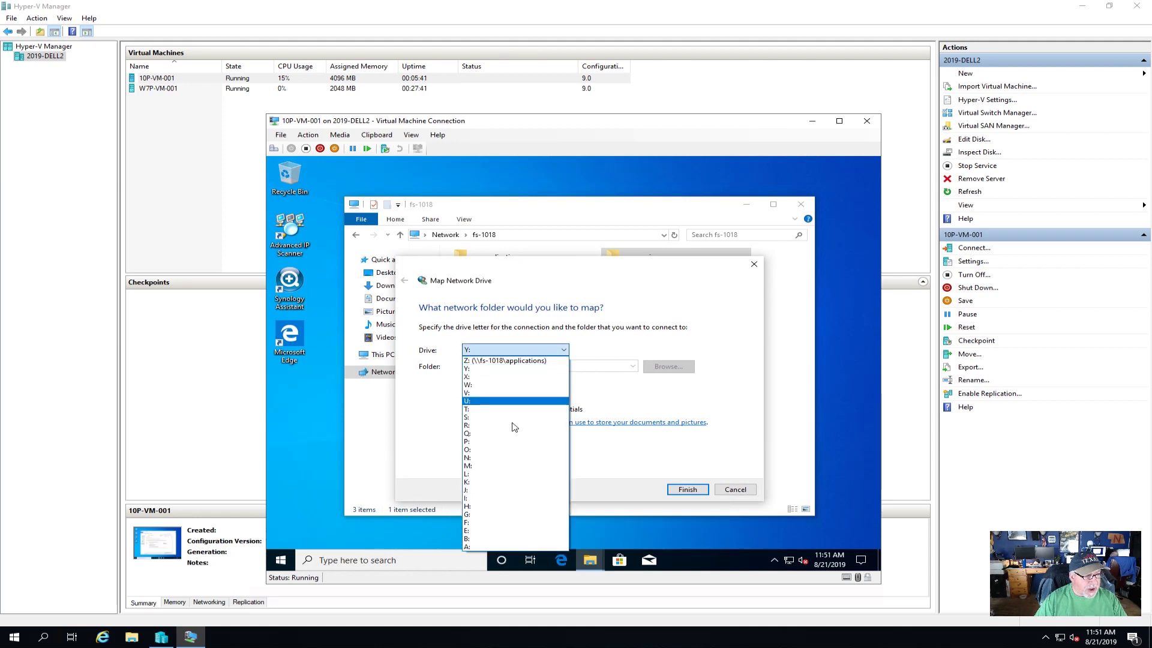
pyautogui.click(483, 466)
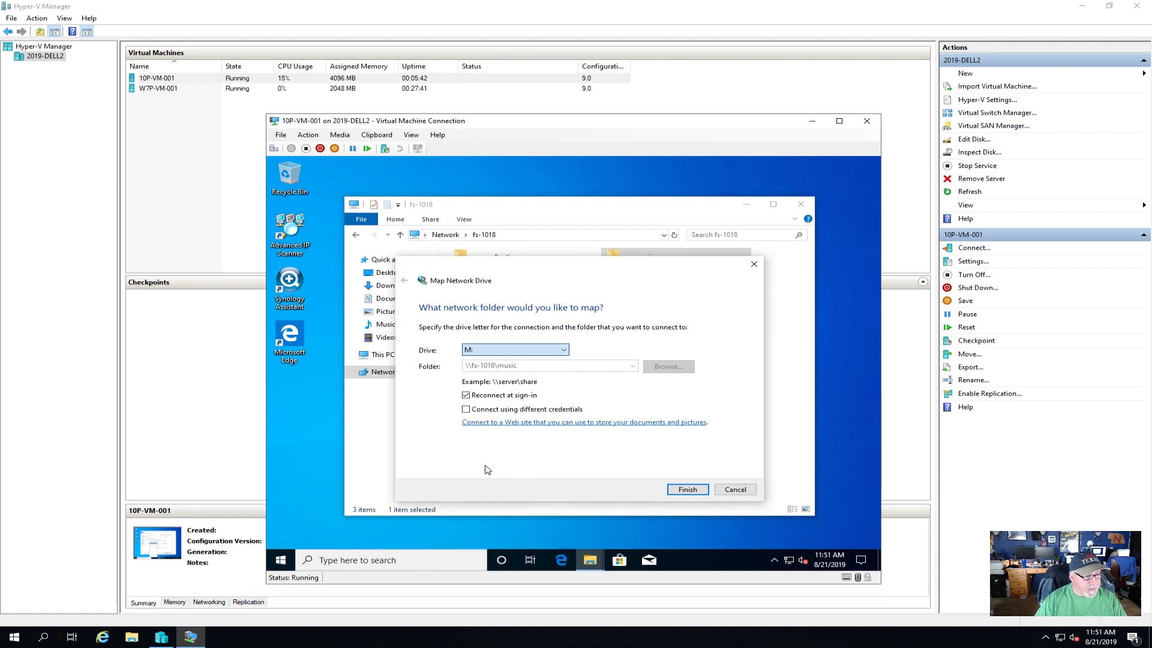
pyautogui.click(688, 490)
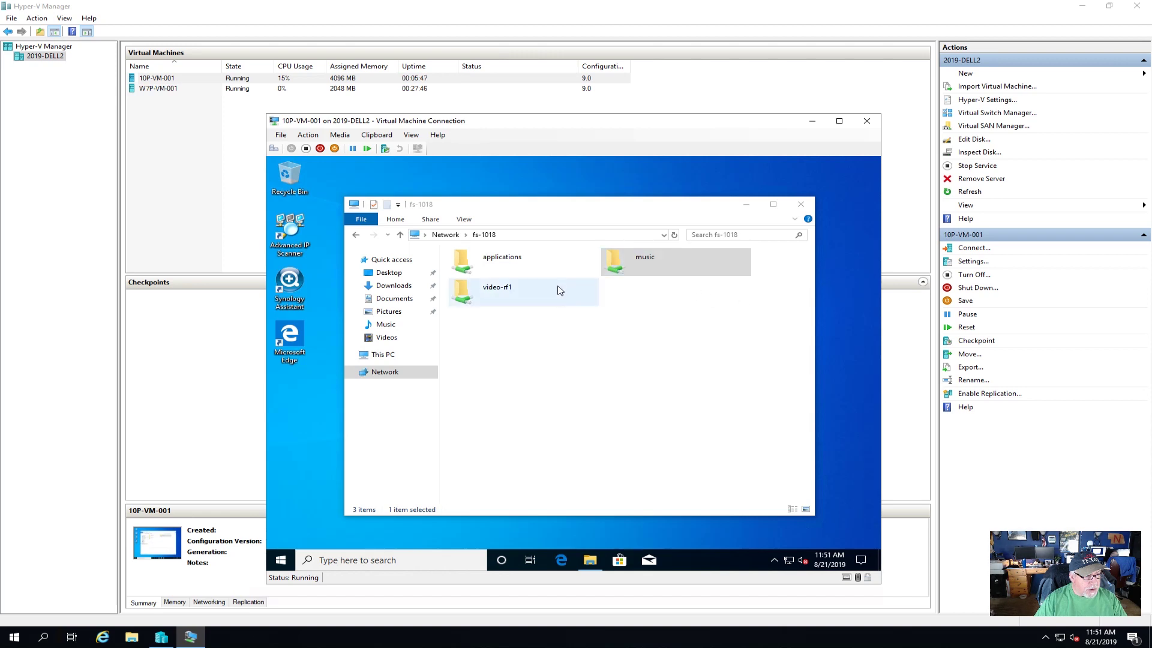
pyautogui.click(802, 205)
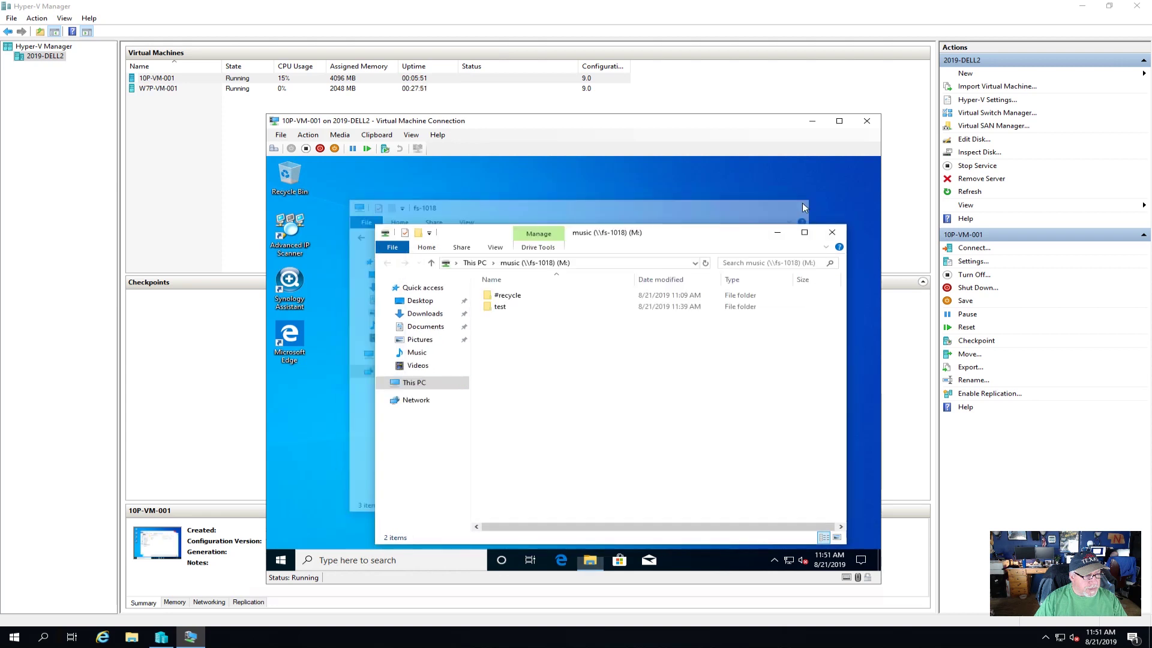
# - Close the music drive window and browse to the fs-1018 server's shared folders
pyautogui.click(835, 232)
pyautogui.click(590, 560)
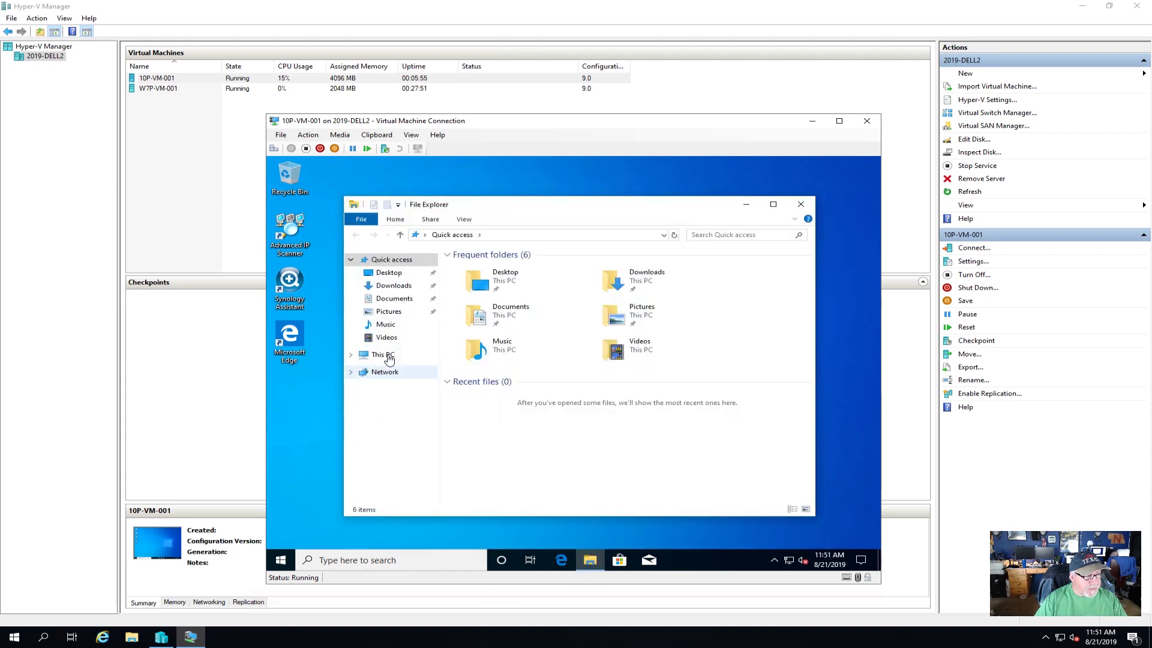
pyautogui.click(384, 355)
pyautogui.click(663, 235)
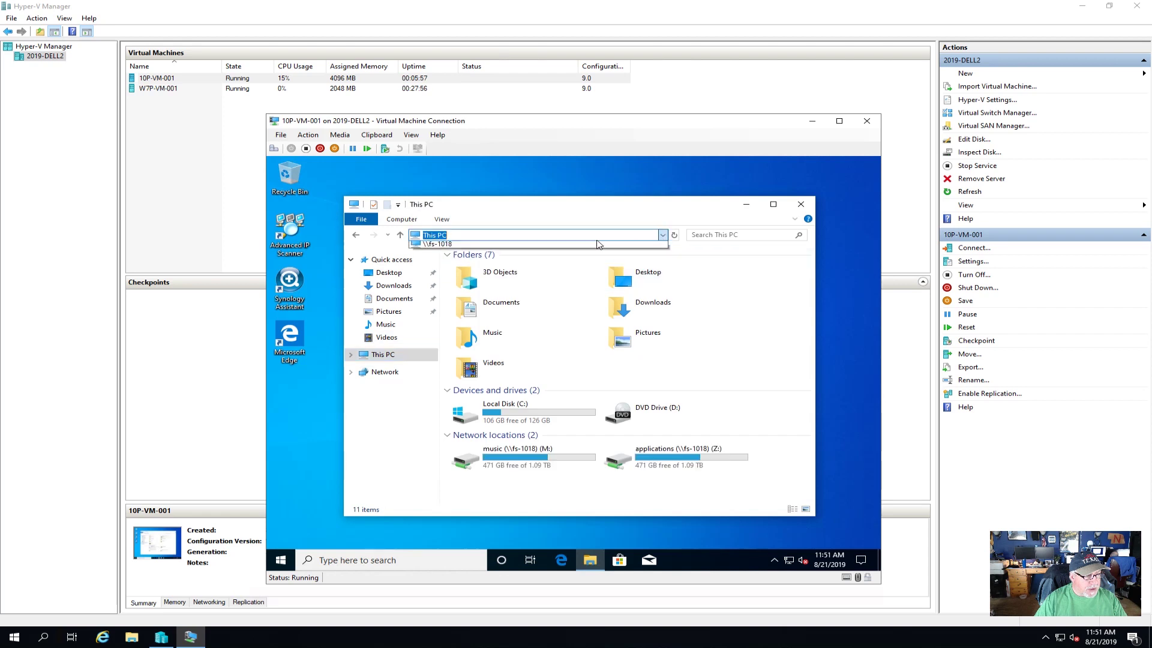
pyautogui.click(461, 244)
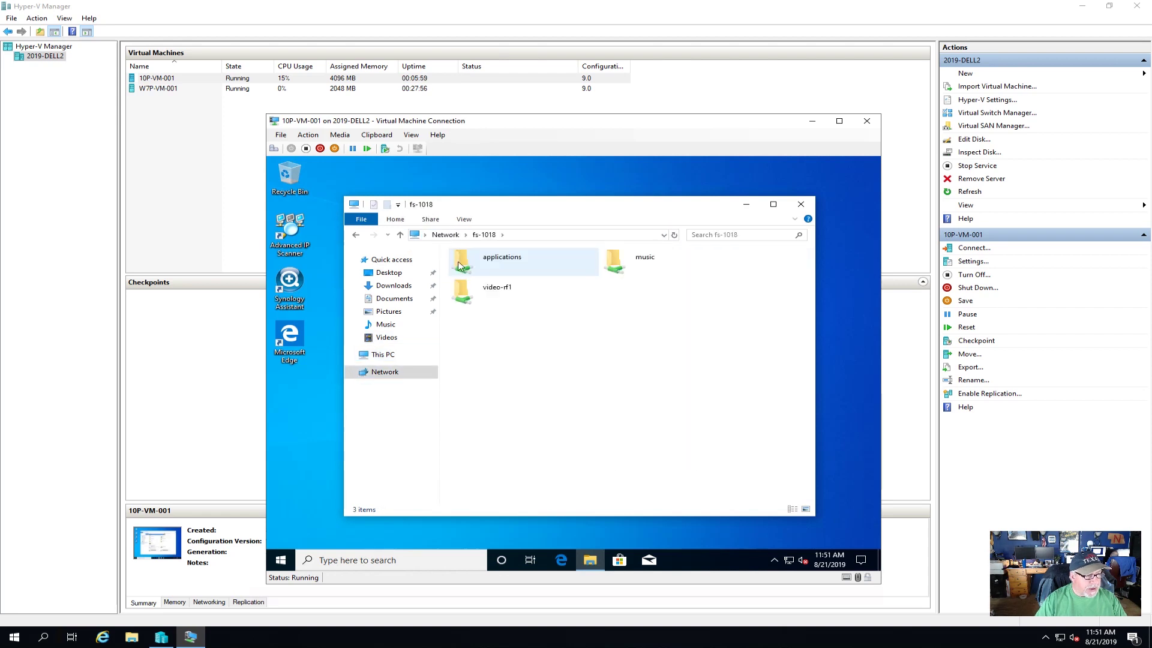
# - Map the video-rf1 share as drive V: and close both Explorer windows
pyautogui.click(482, 296)
pyautogui.rightClick(486, 295)
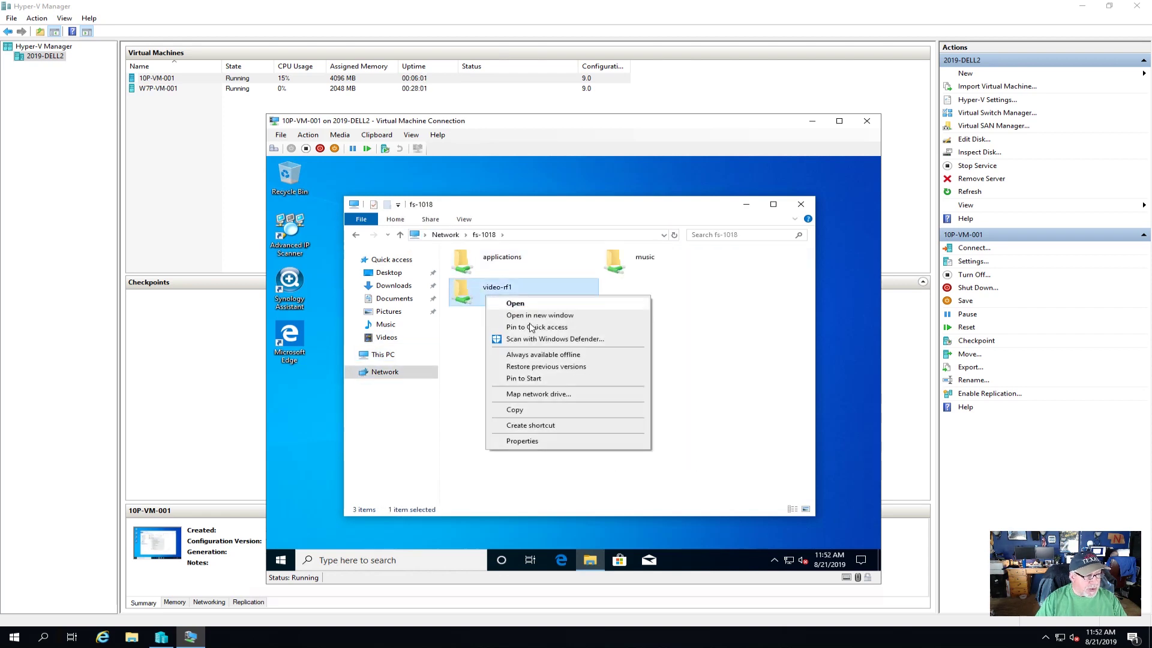
pyautogui.click(539, 394)
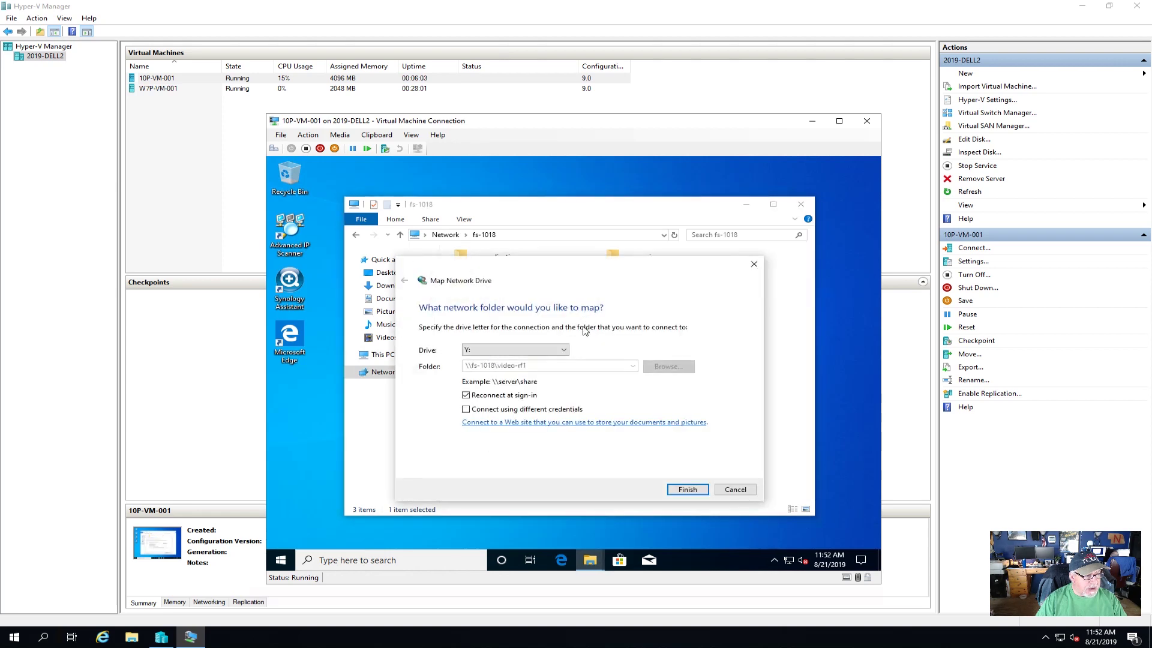
pyautogui.click(564, 350)
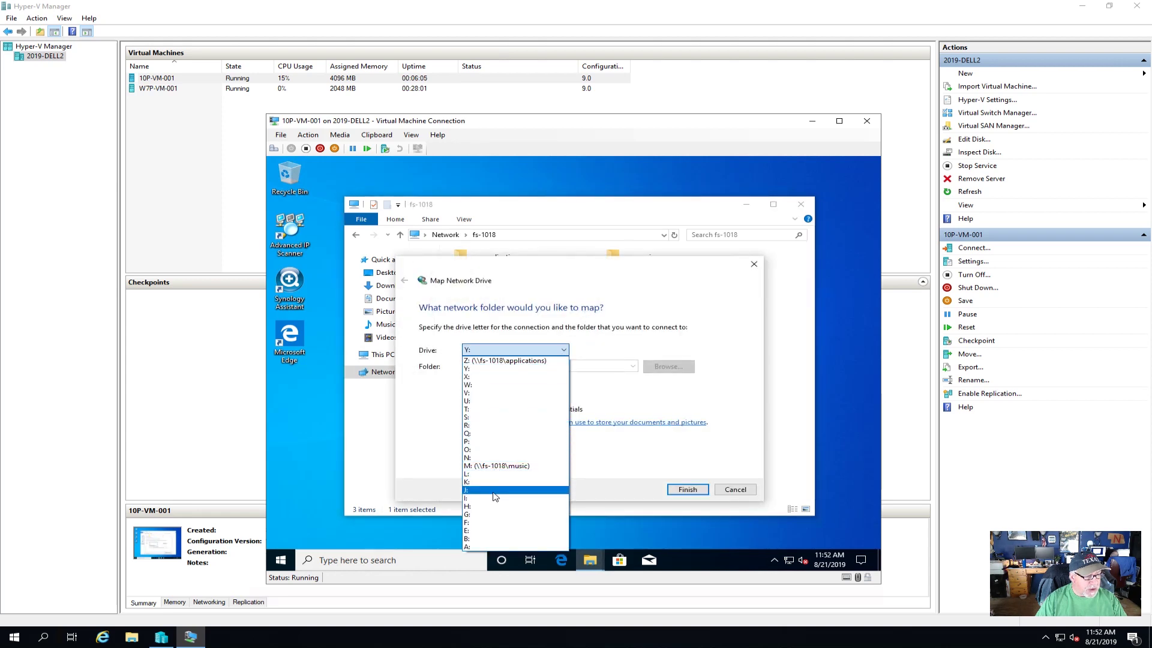
pyautogui.click(485, 394)
pyautogui.click(676, 493)
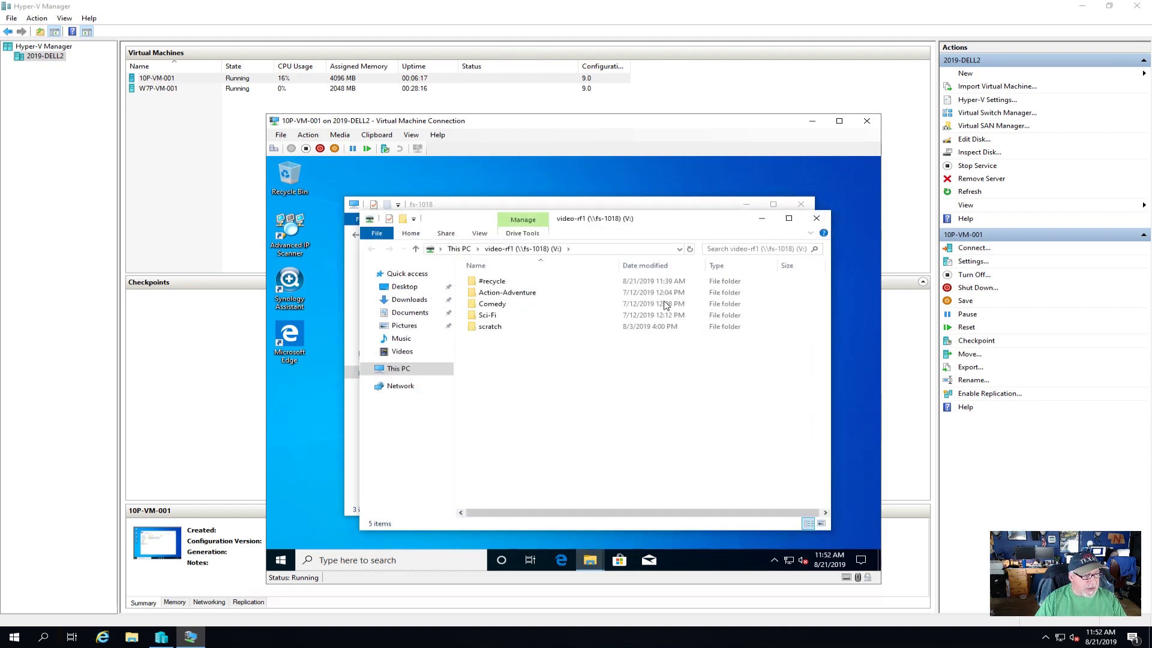
pyautogui.click(818, 220)
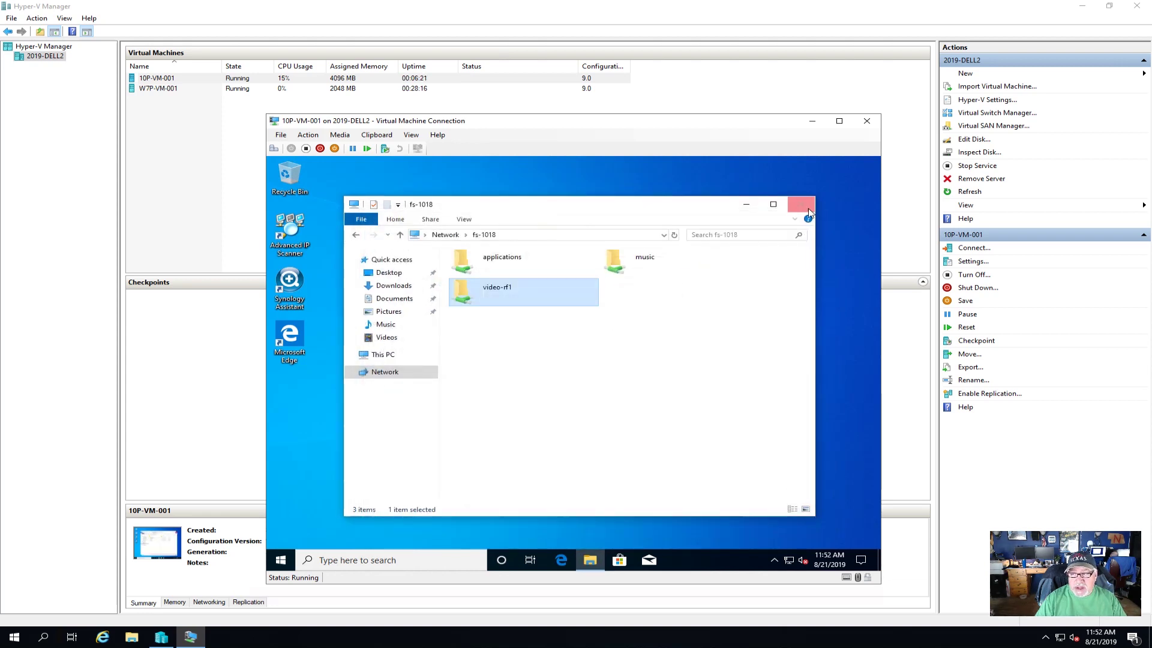
pyautogui.click(801, 205)
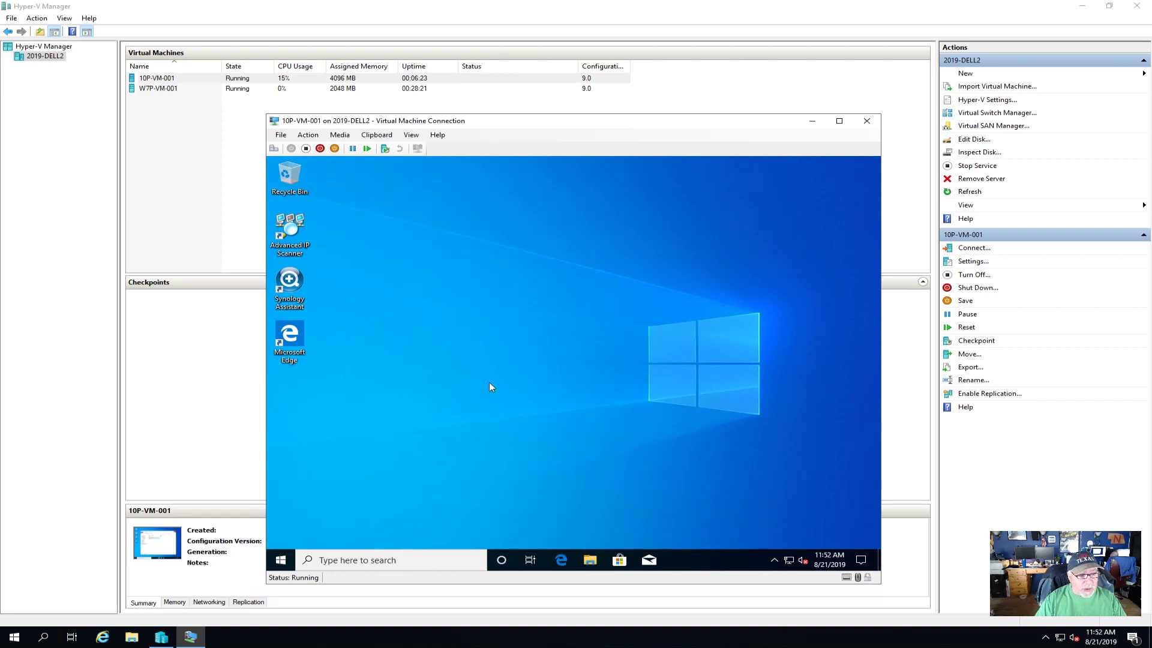
# - Open music (\\fs-1018) (M:) from This PC to list its #recycle and test folders
pyautogui.click(590, 559)
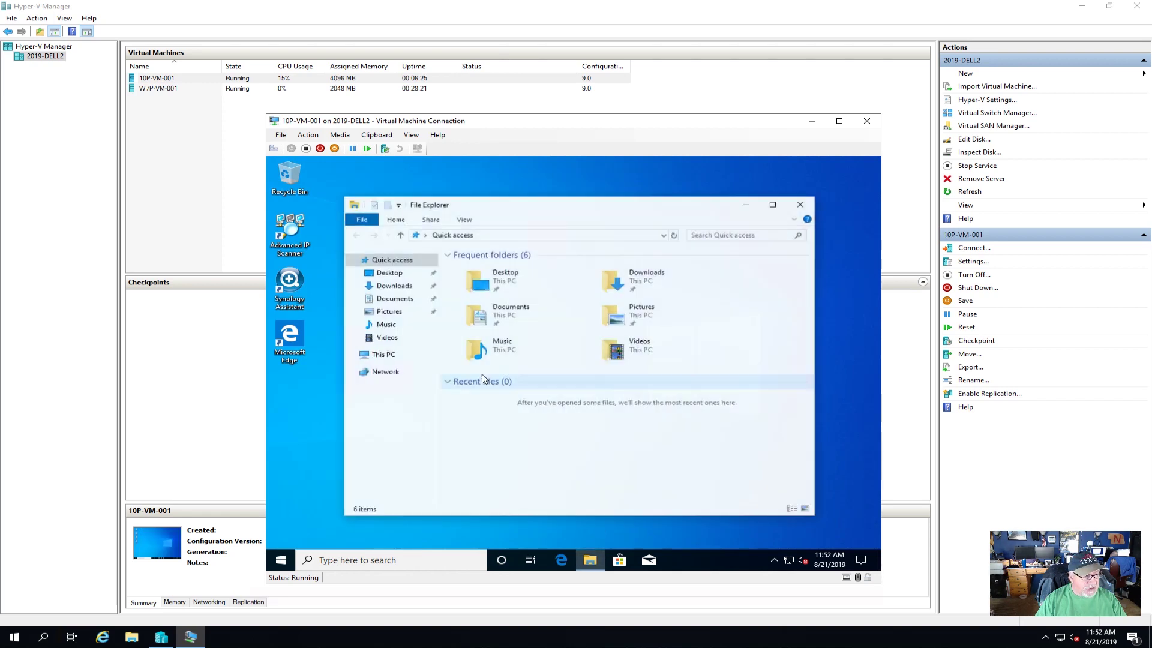
pyautogui.doubleClick(570, 467)
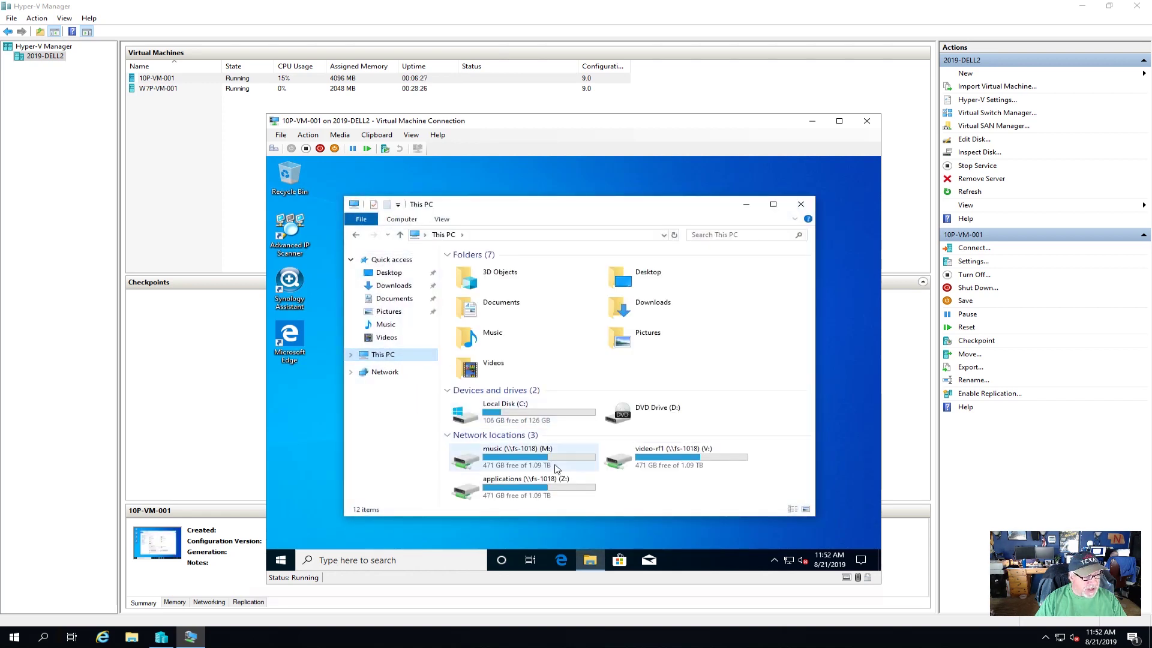
pyautogui.click(356, 235)
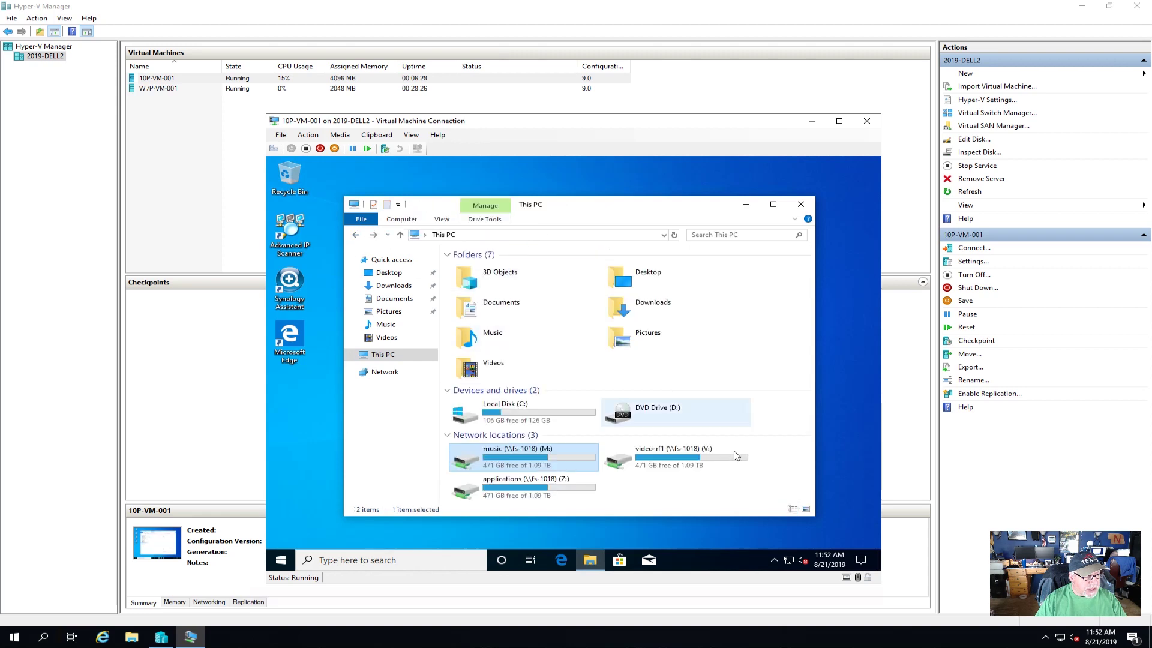
pyautogui.doubleClick(543, 466)
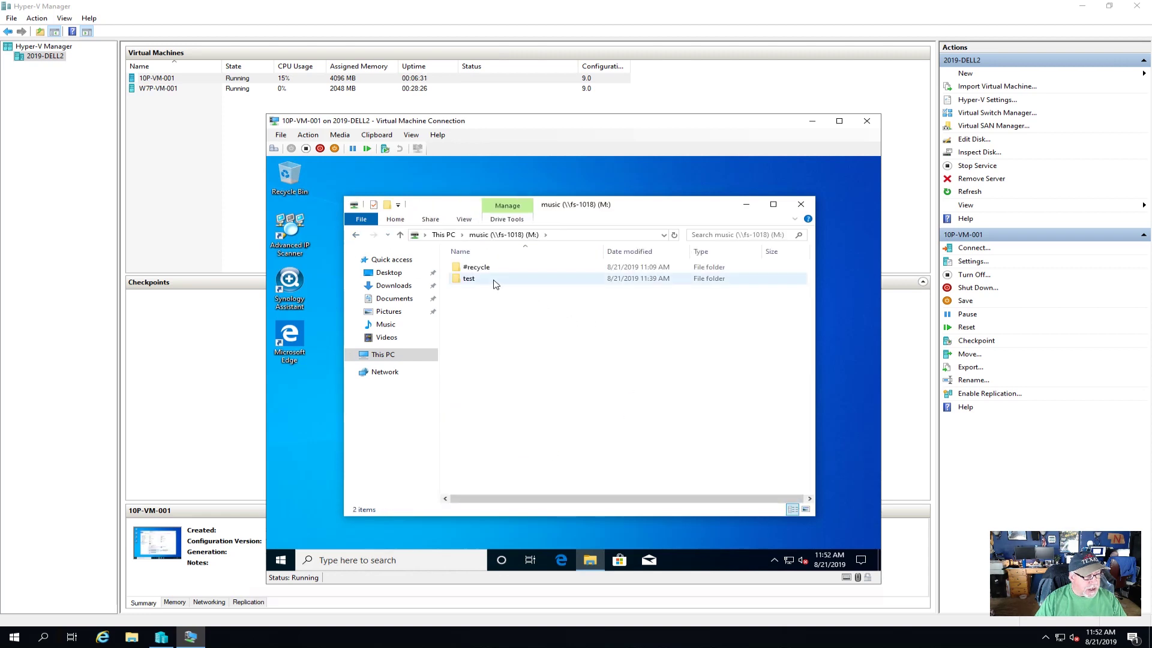
pyautogui.rightClick(477, 285)
# - Try deleting the test folder on M:, then cancel the Folder Access Denied warning
pyautogui.click(469, 280)
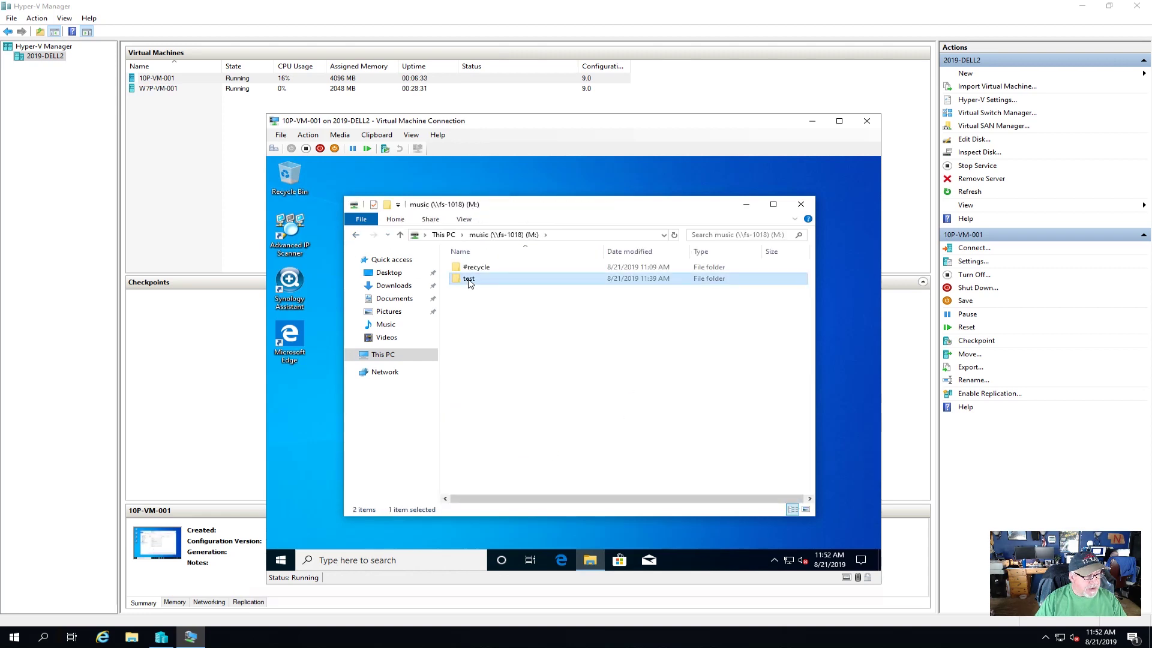
pyautogui.rightClick(470, 280)
pyautogui.click(499, 432)
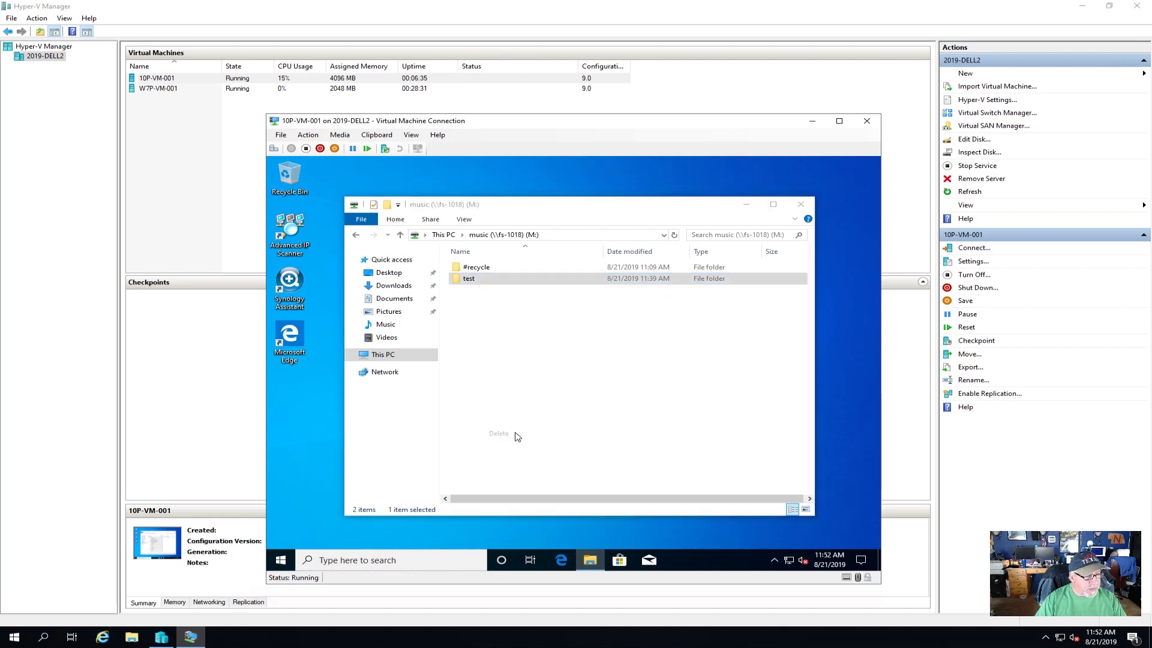
pyautogui.click(615, 404)
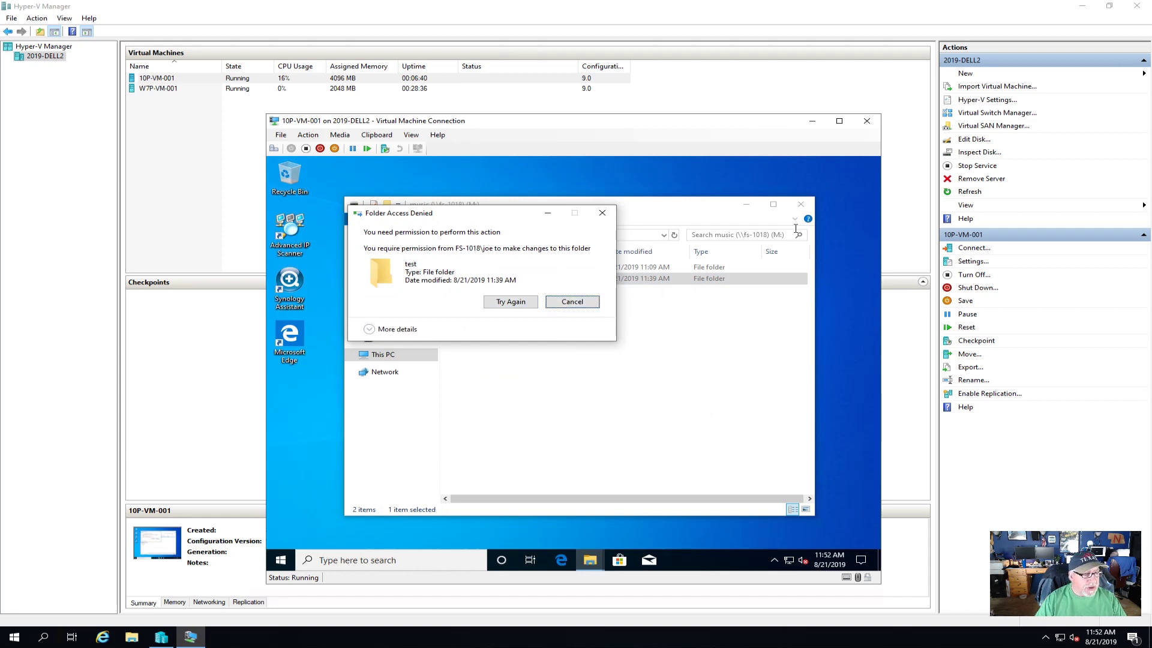
pyautogui.click(571, 302)
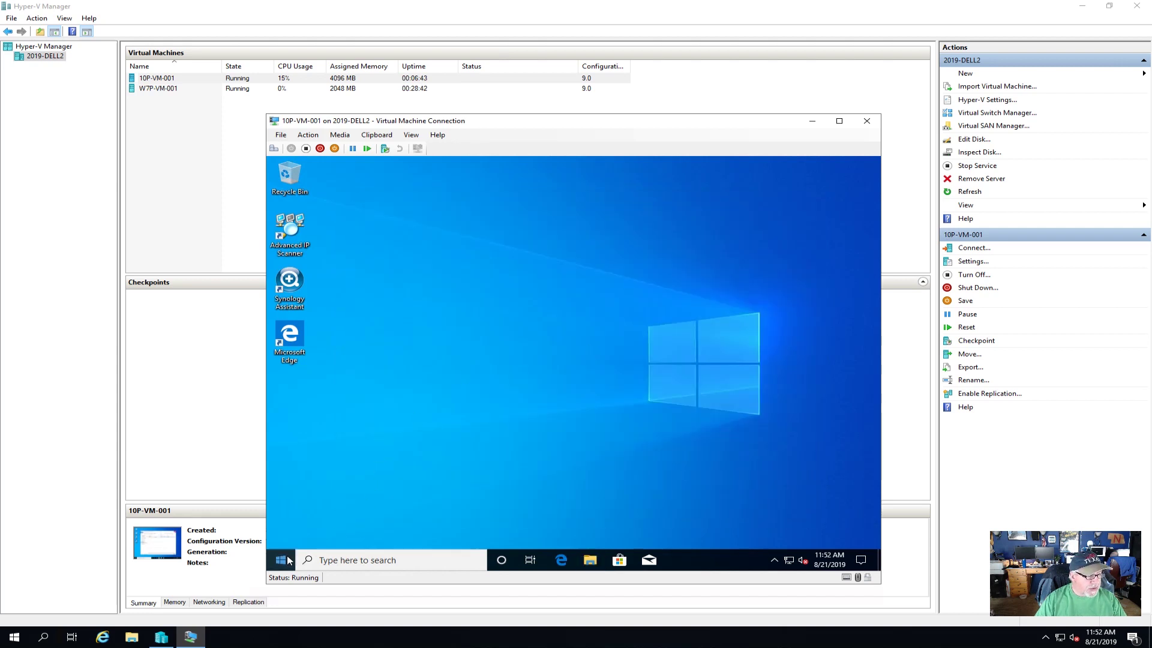
# - Sign out of the VM and sign in as the other user with their password
pyautogui.click(280, 559)
pyautogui.click(281, 432)
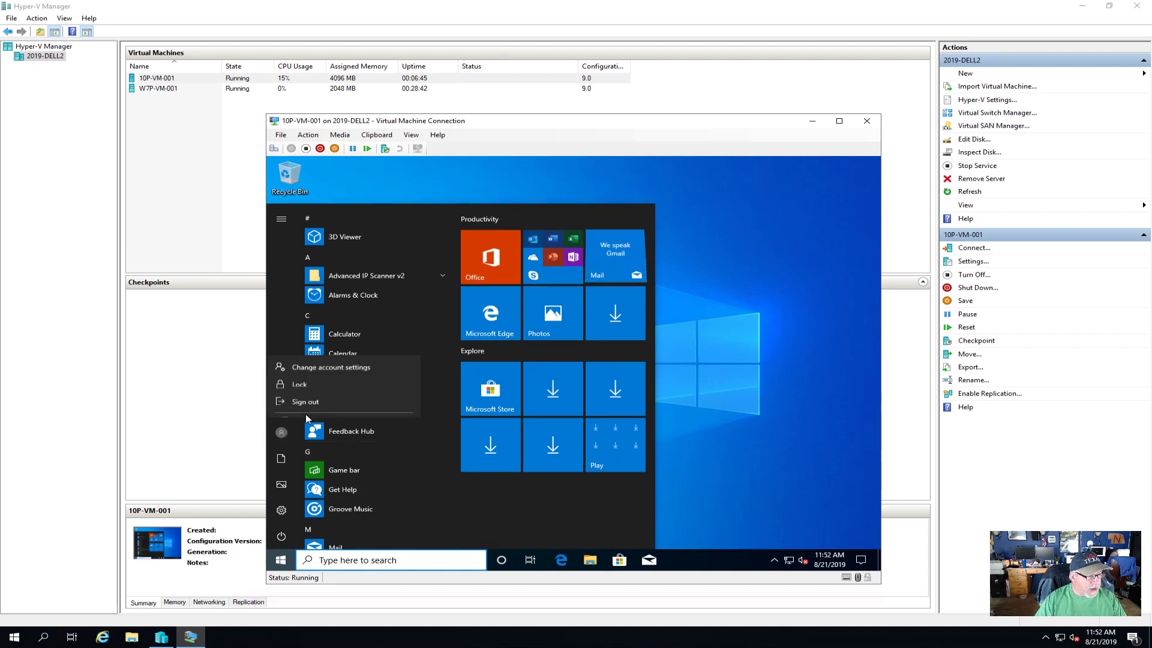
pyautogui.click(324, 338)
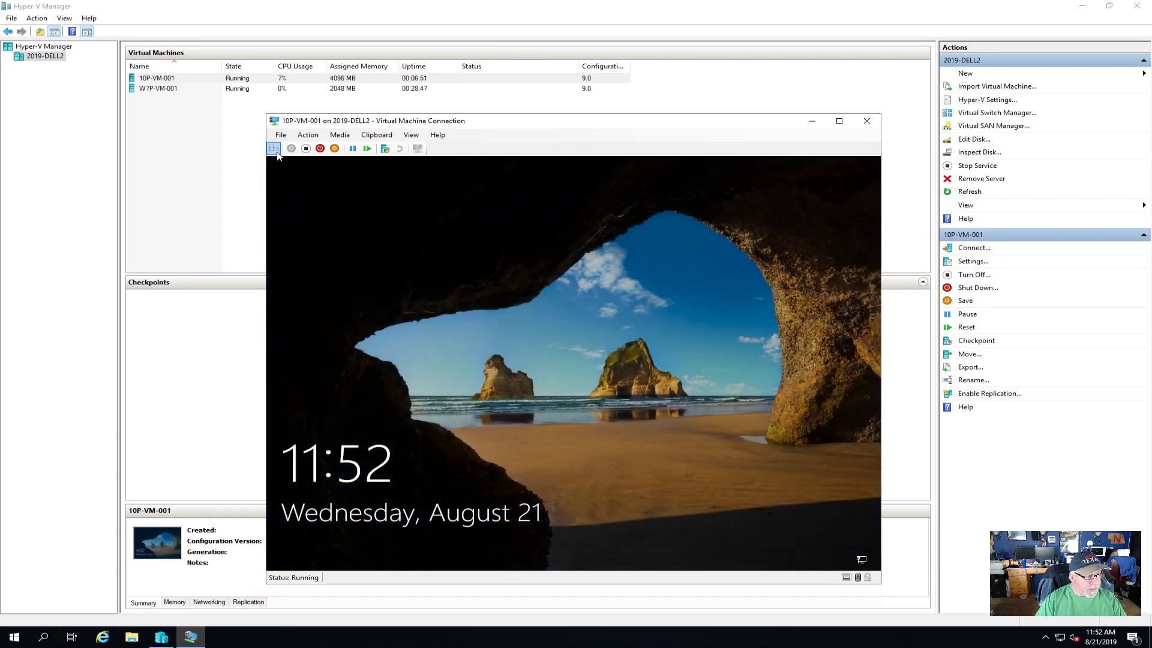
pyautogui.click(275, 149)
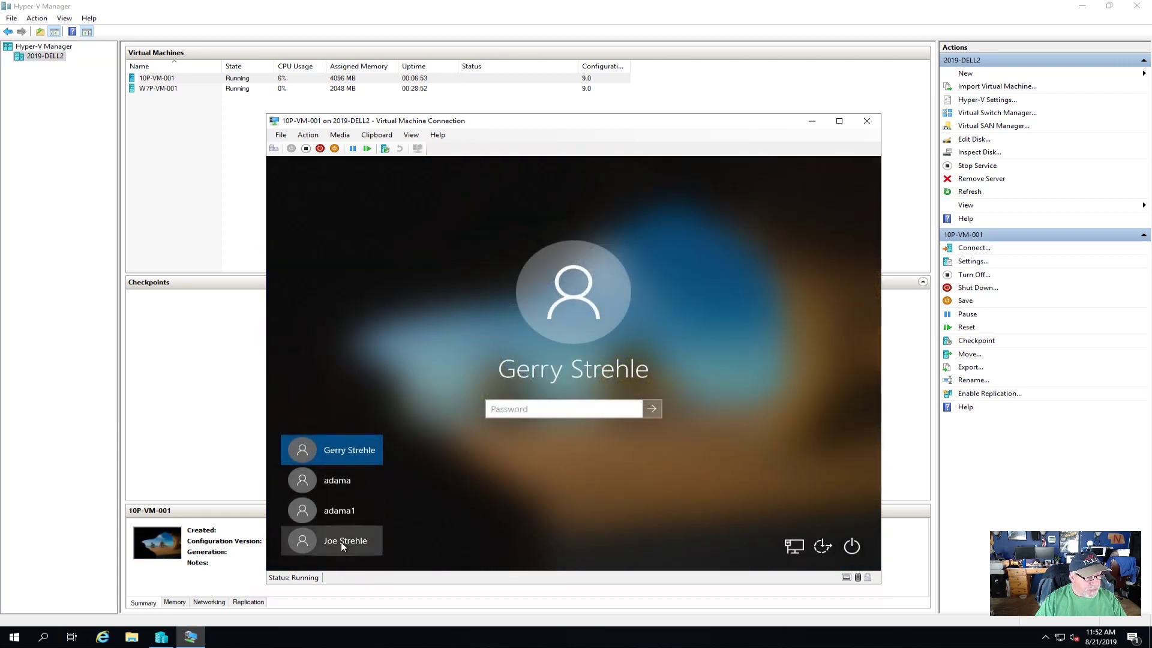
pyautogui.click(354, 540)
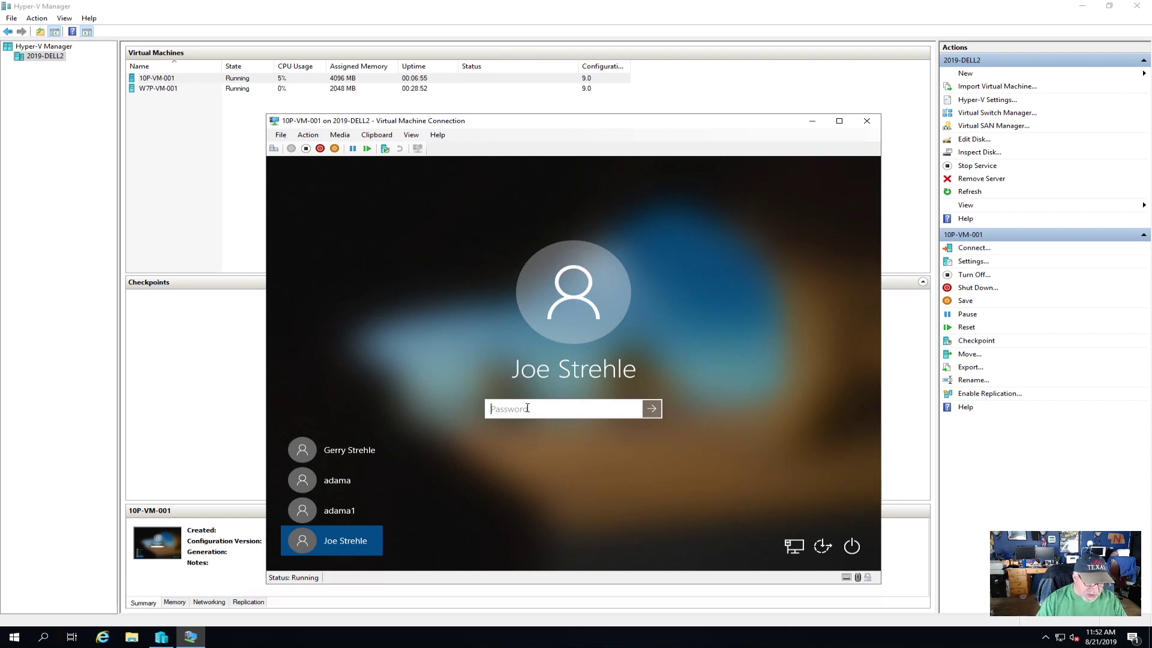
pyautogui.write('••••••••')
pyautogui.press('Return')
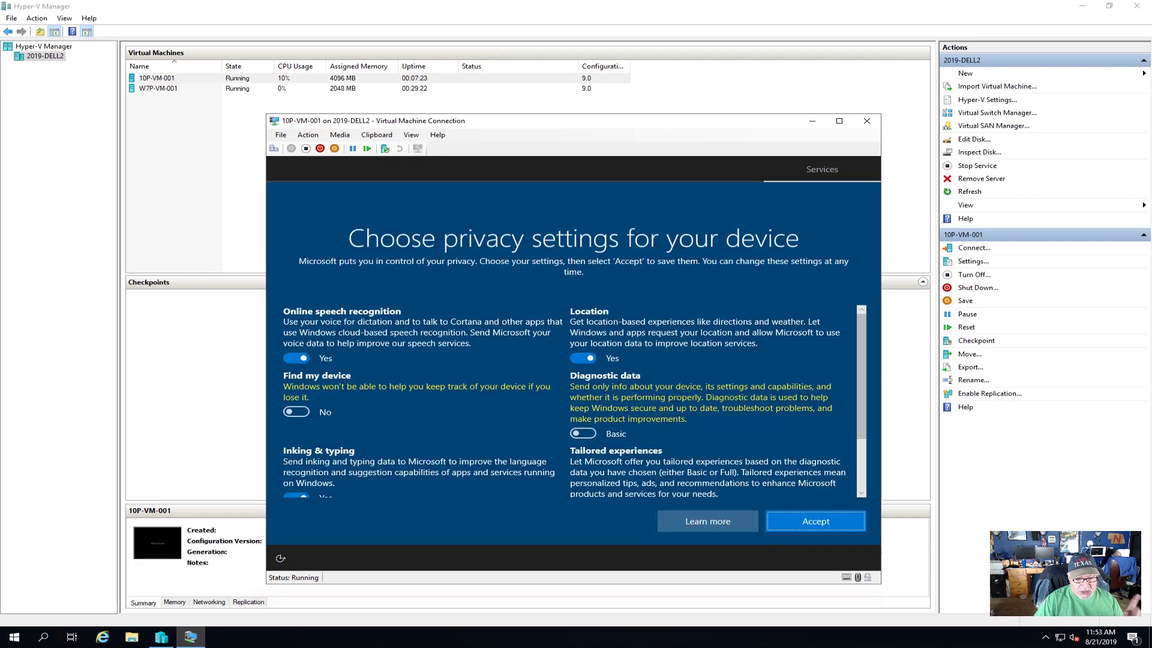
# - Turn off speech recognition, inking and typing, advertising ID, tailored experiences and location, then accept
pyautogui.click(296, 359)
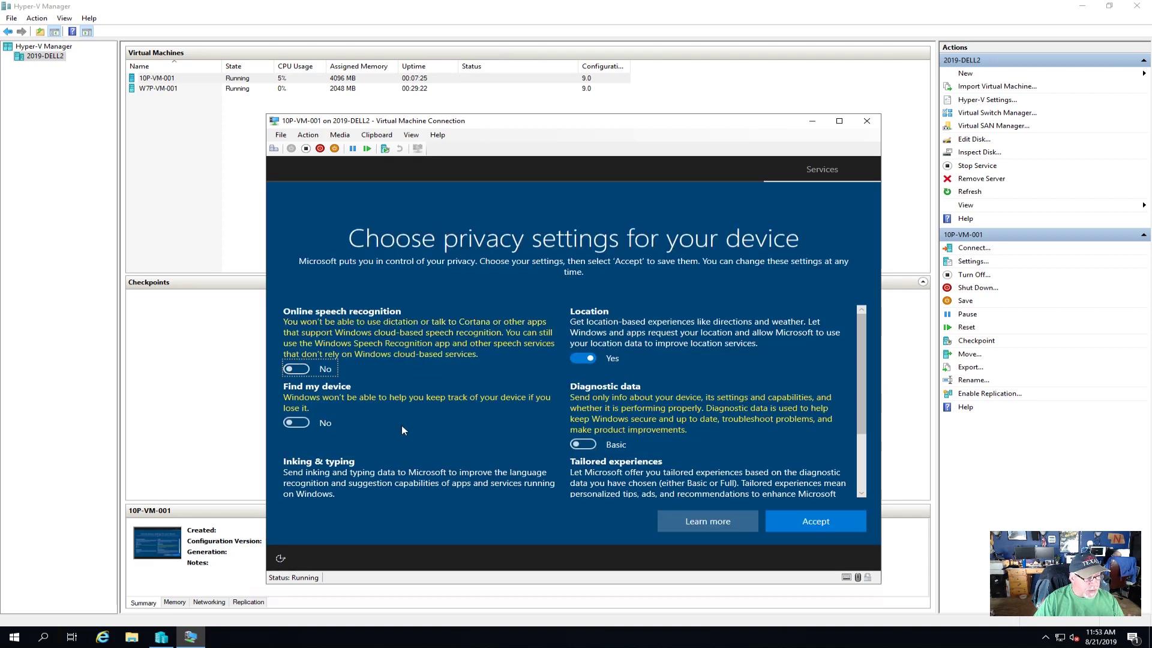
pyautogui.scroll(-2, 410, 432)
pyautogui.click(293, 420)
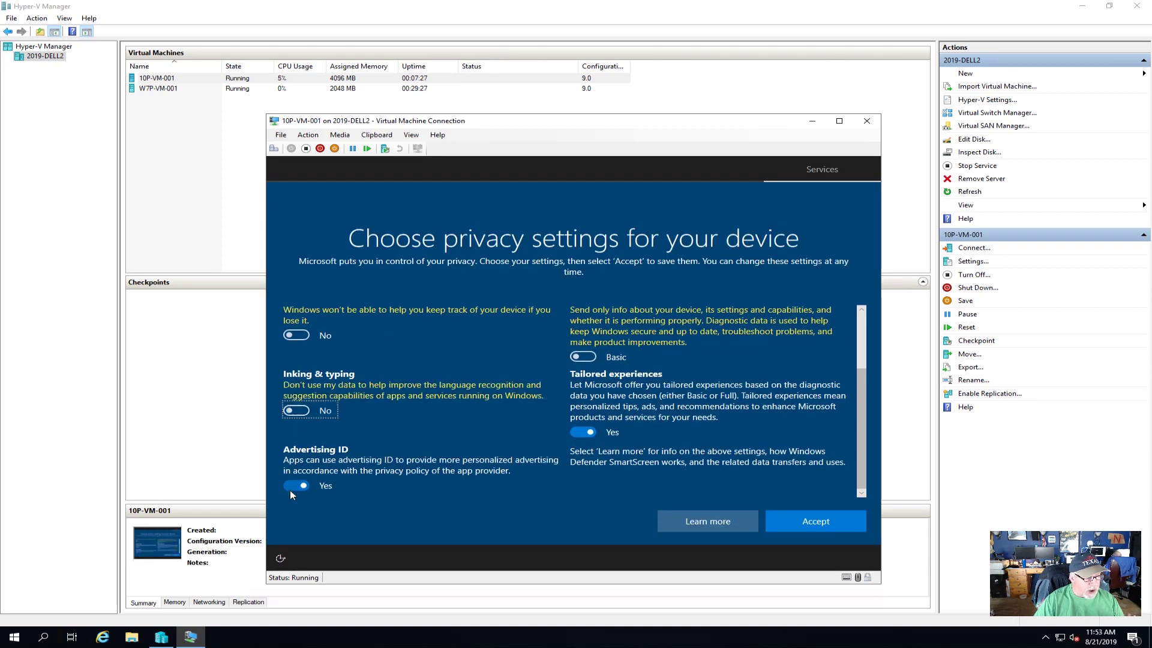
pyautogui.click(289, 484)
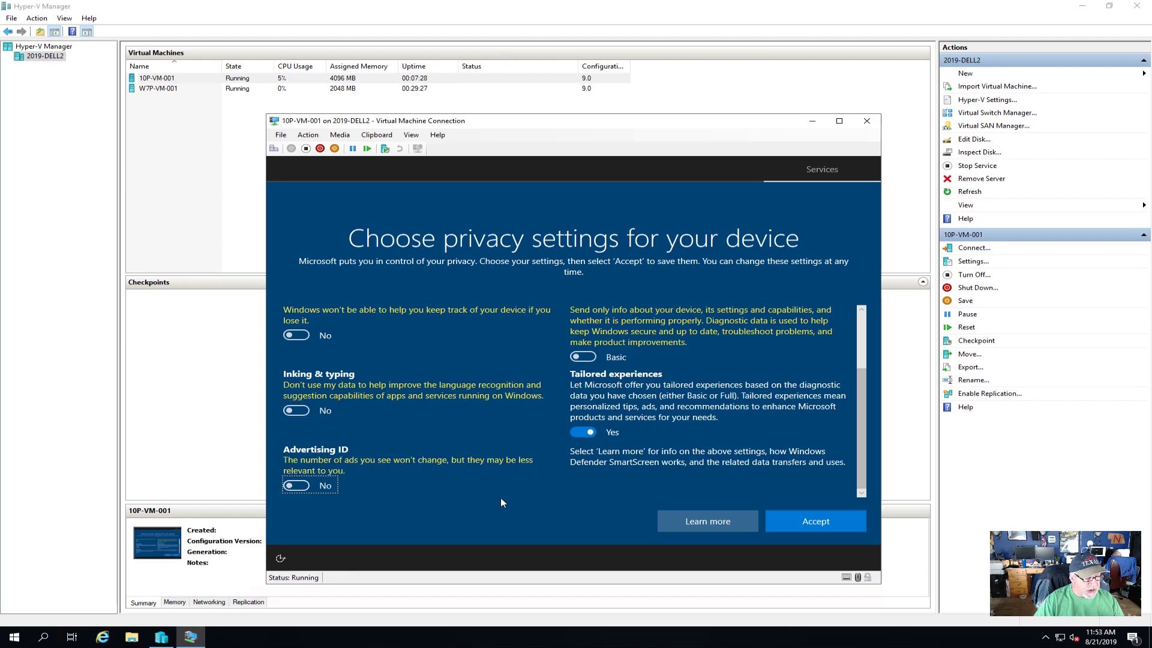
pyautogui.click(580, 432)
pyautogui.scroll(2, 536, 452)
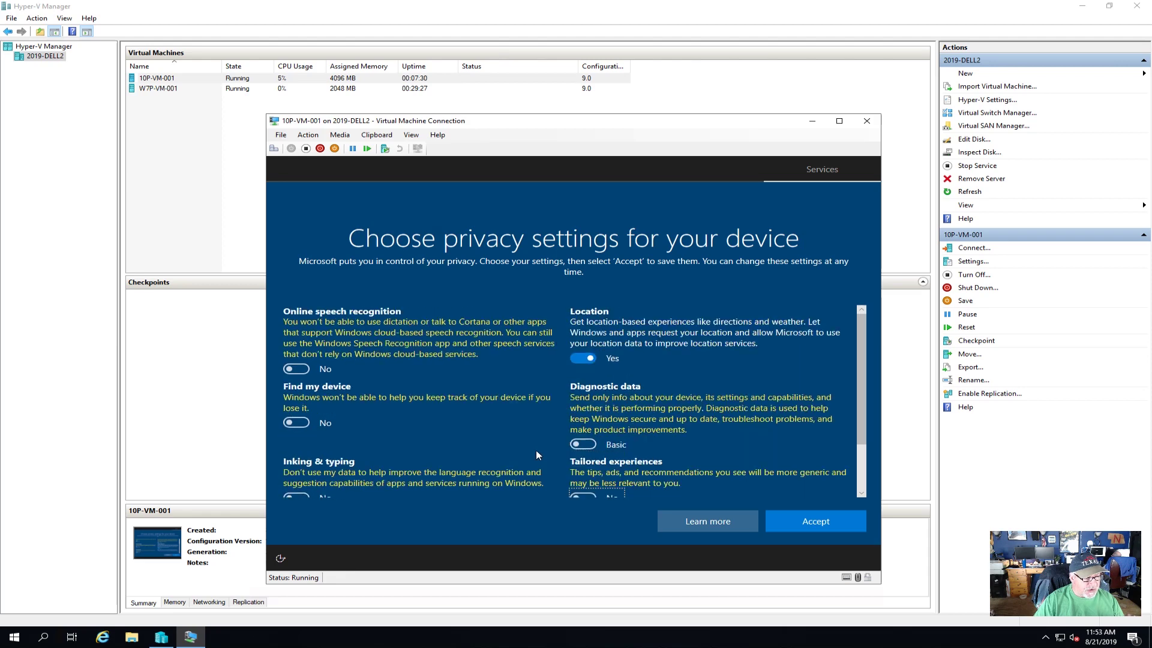
pyautogui.click(581, 356)
pyautogui.click(810, 519)
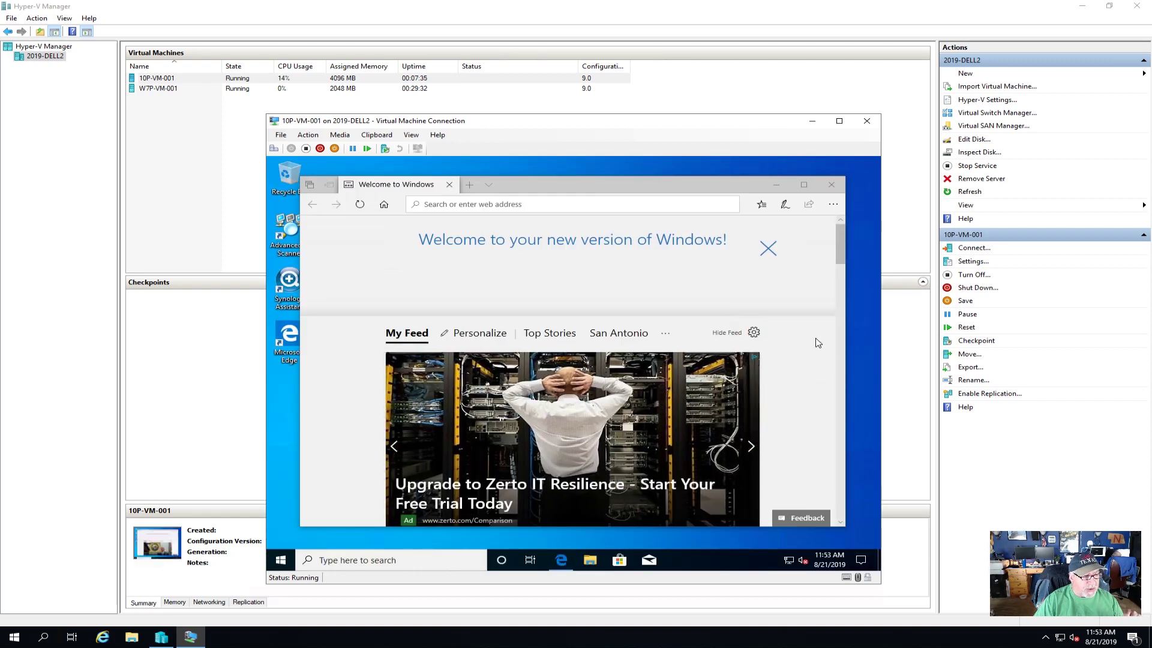
# - Close Edge and browse File Explorer to the \\fs-1018 server's shares
pyautogui.click(831, 186)
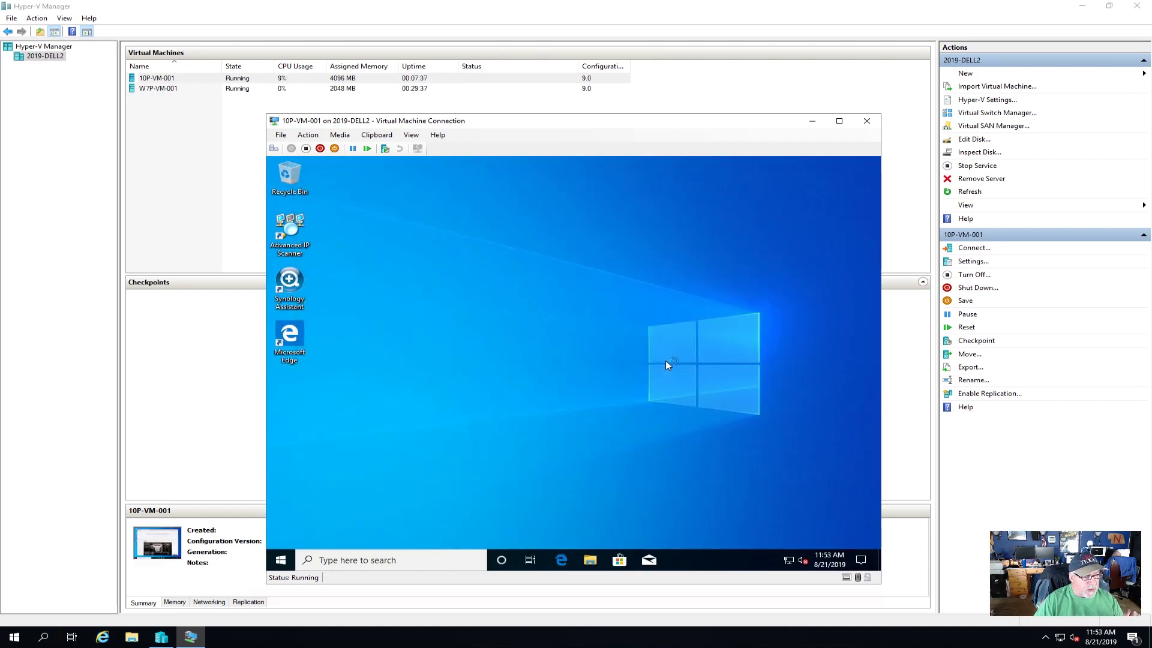
pyautogui.click(591, 559)
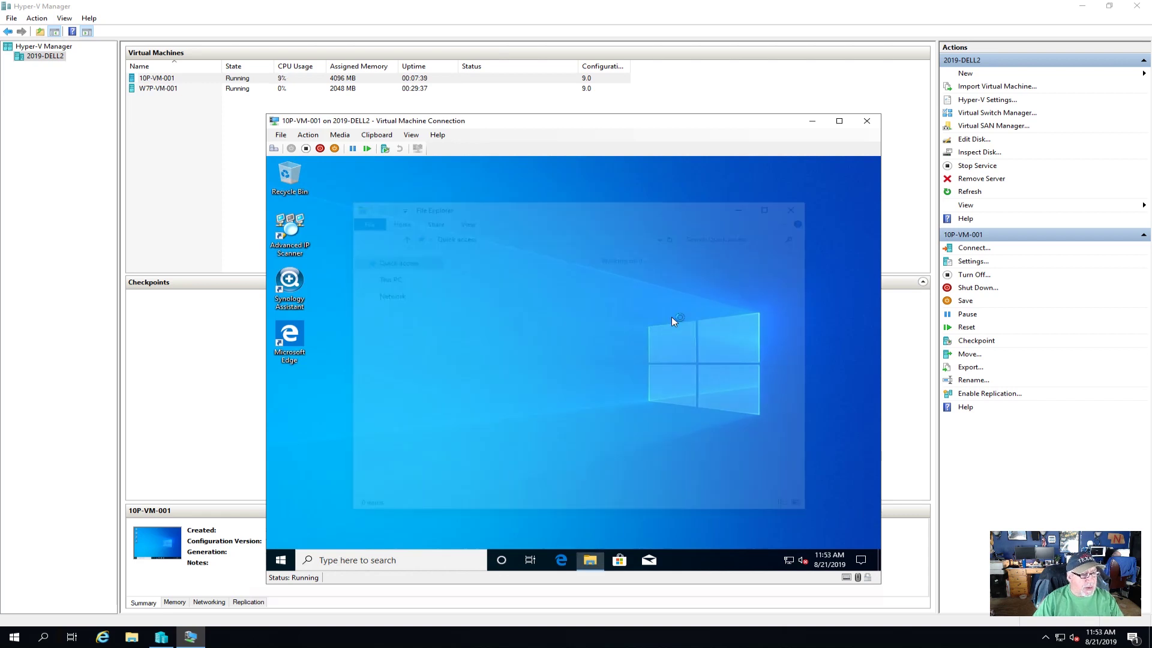
pyautogui.click(383, 355)
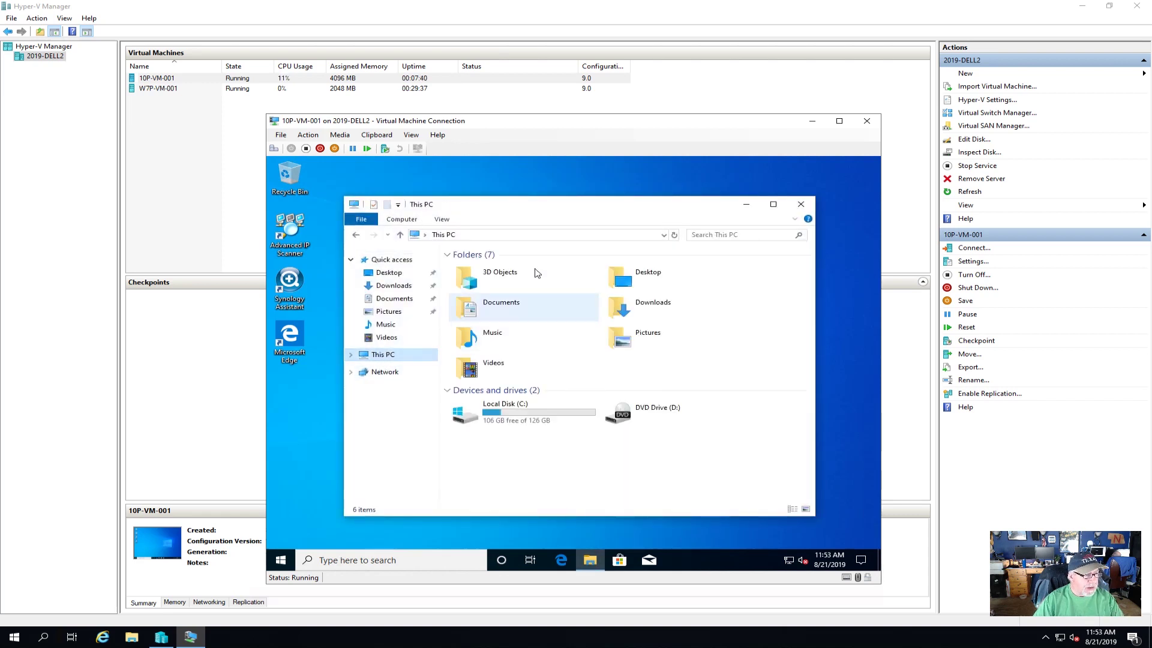
pyautogui.click(523, 233)
pyautogui.write('\\')
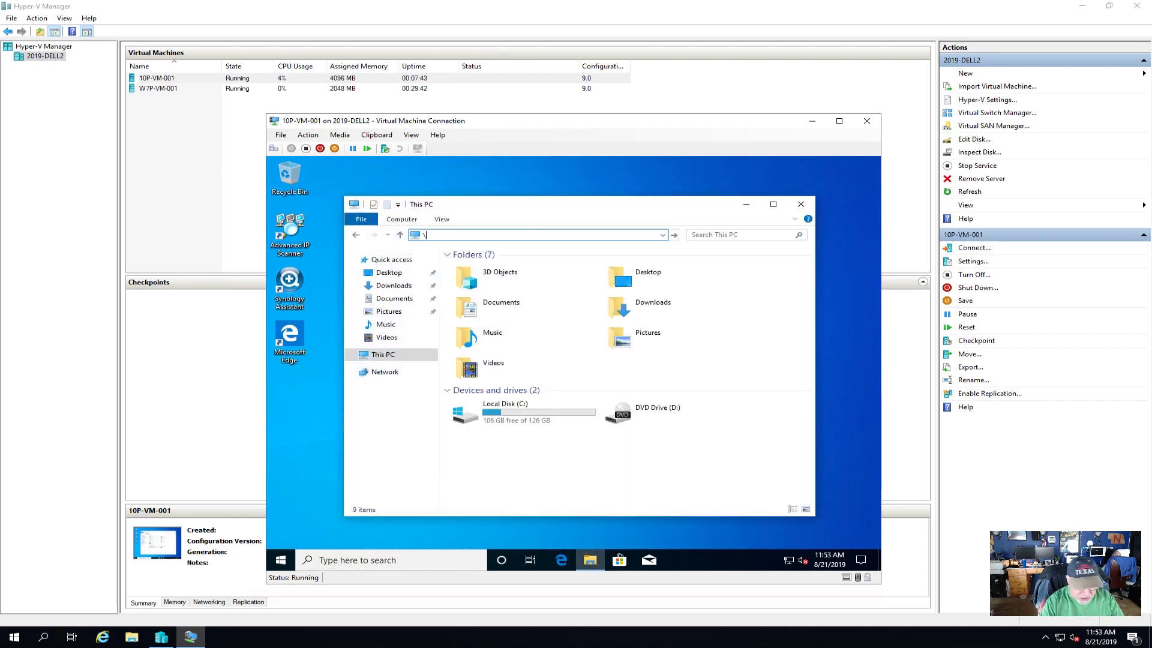
pyautogui.write('fs-1018')
pyautogui.press('Return')
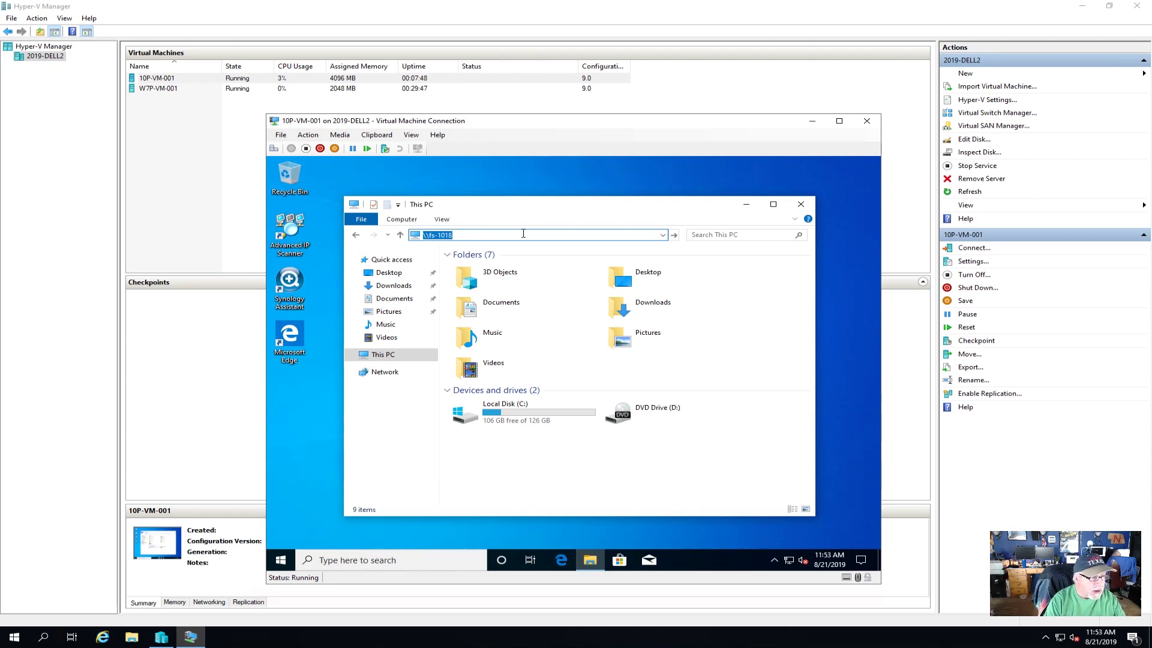
# - Map the applications share as drive Z:
pyautogui.rightClick(493, 260)
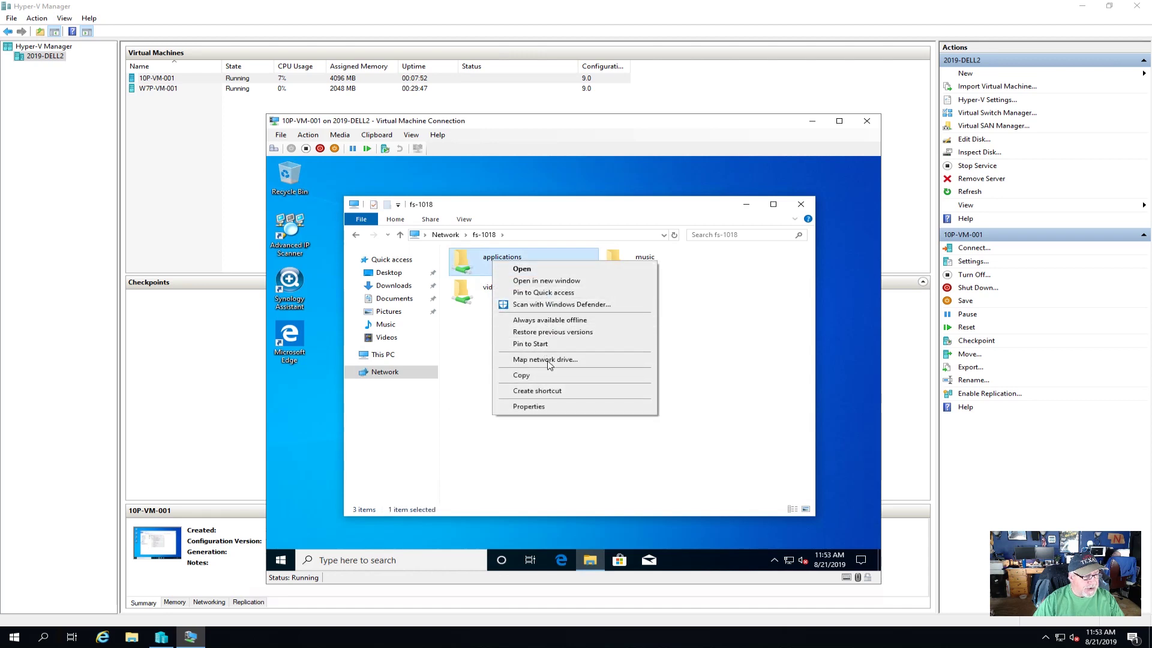
pyautogui.click(546, 359)
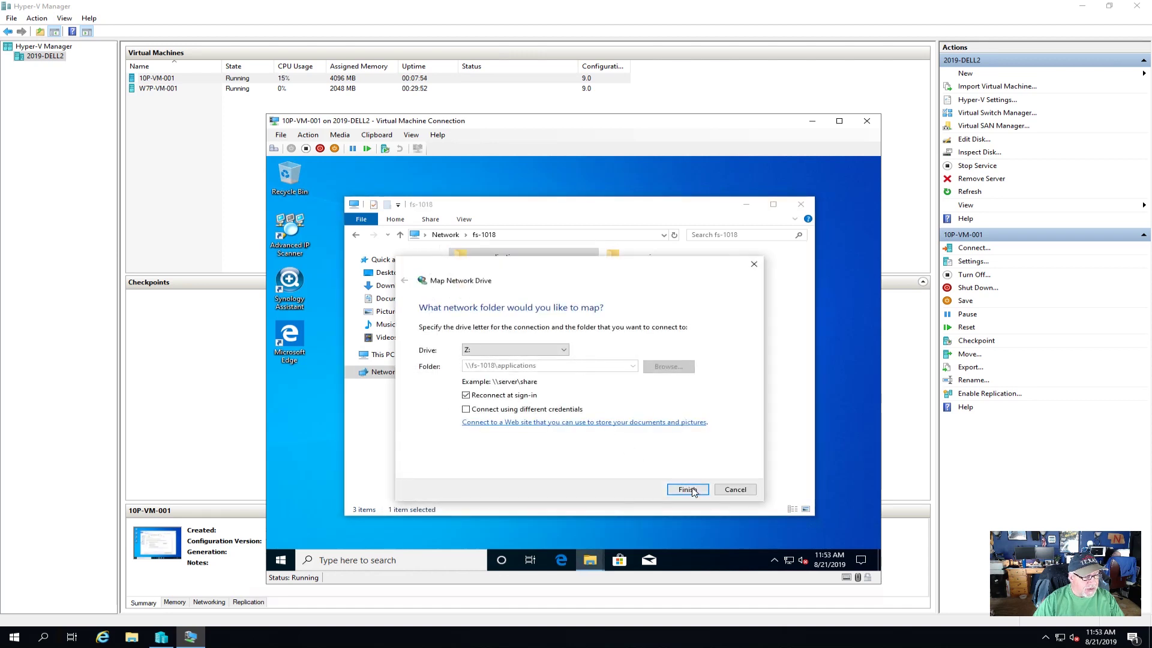
pyautogui.click(688, 490)
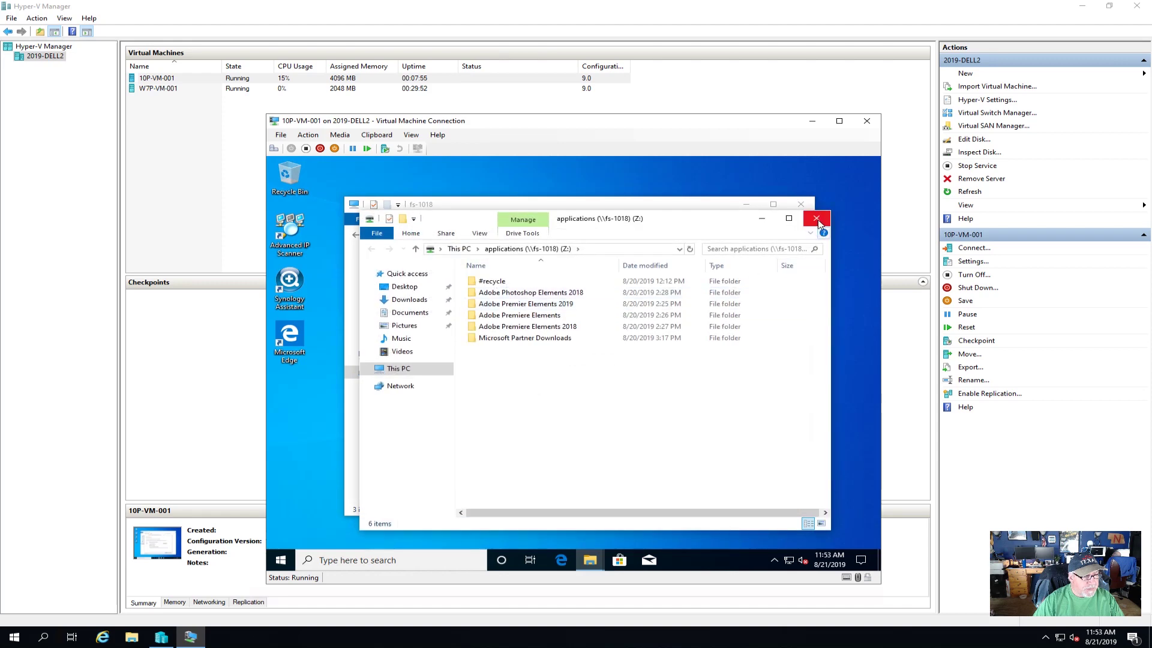
pyautogui.click(819, 222)
# - Map the music share as drive M:
pyautogui.click(638, 268)
pyautogui.rightClick(639, 268)
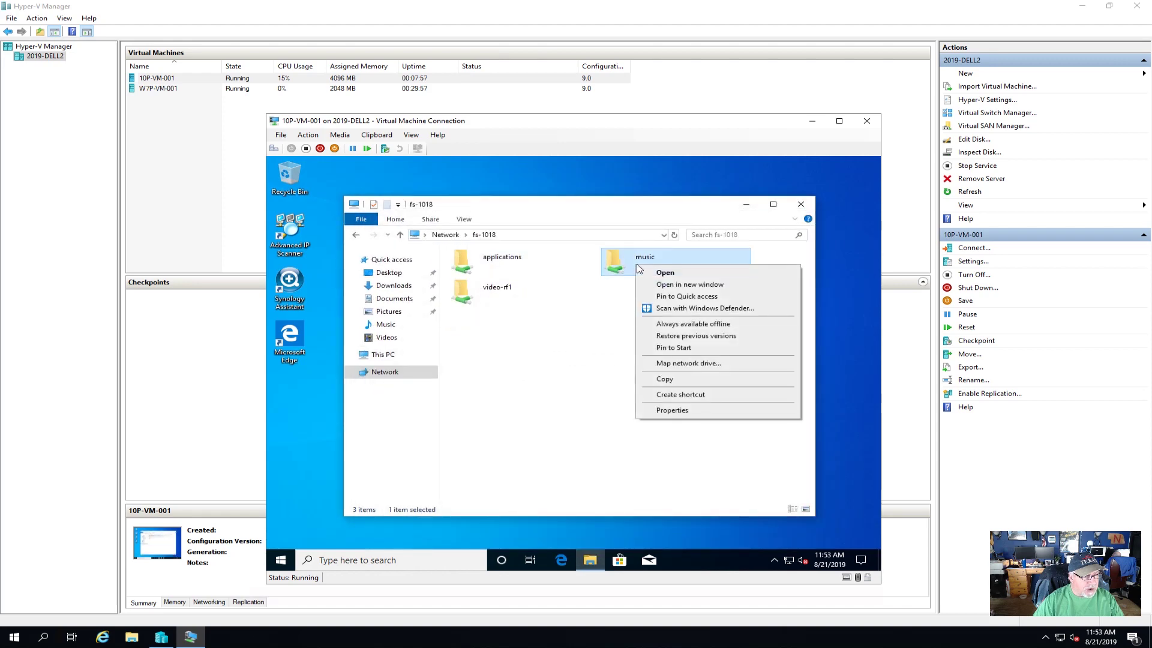
pyautogui.click(687, 363)
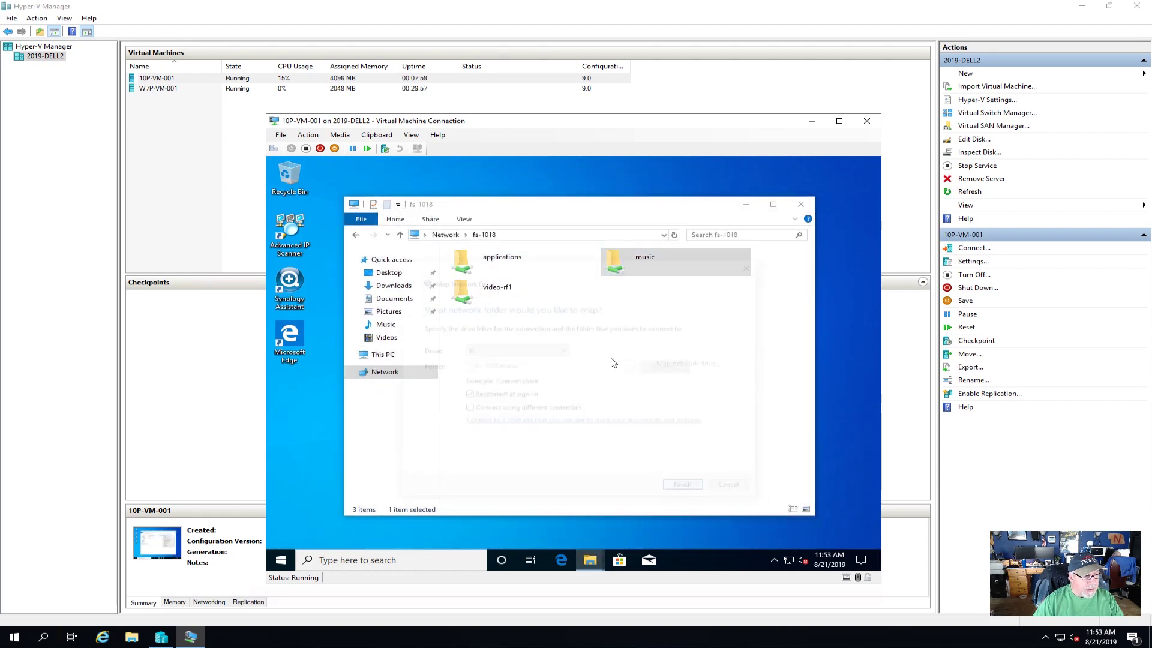
pyautogui.click(564, 351)
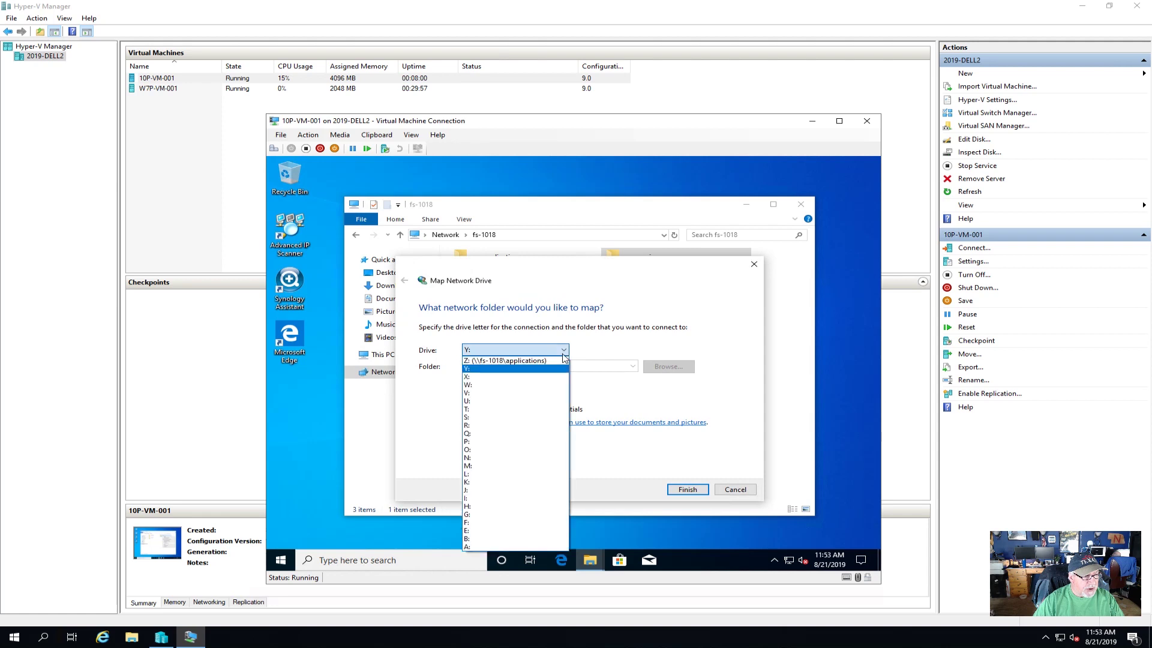
pyautogui.click(486, 467)
pyautogui.click(688, 489)
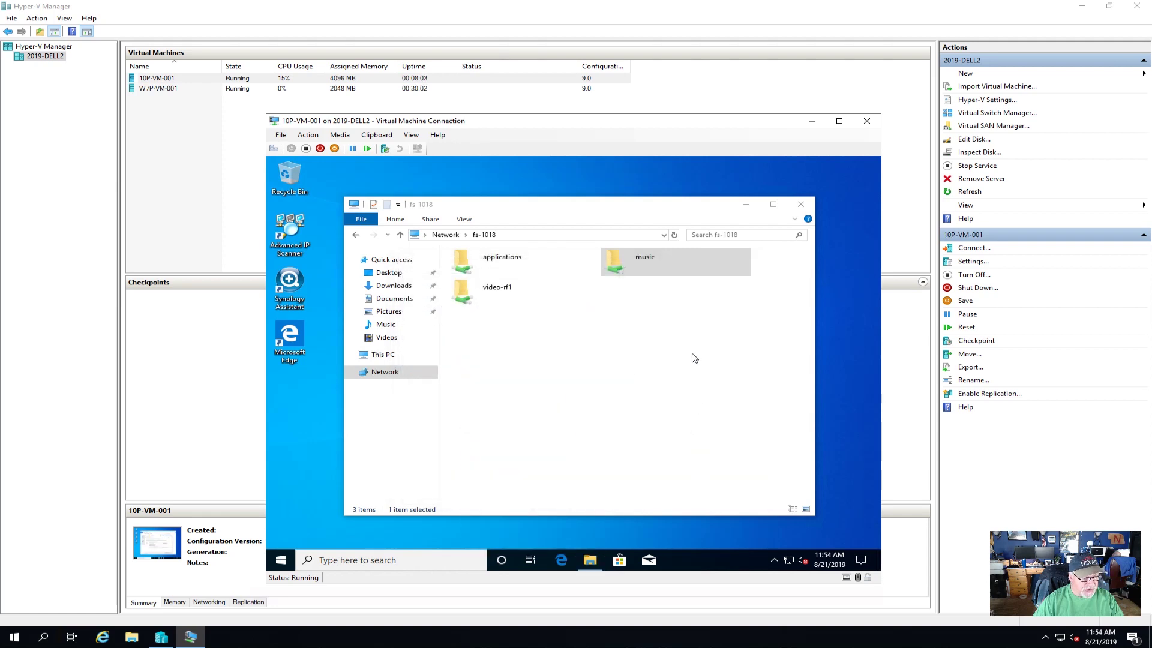
# - Map the video-rf1 share as drive V:, reconnecting at sign-in
pyautogui.click(496, 304)
pyautogui.rightClick(489, 294)
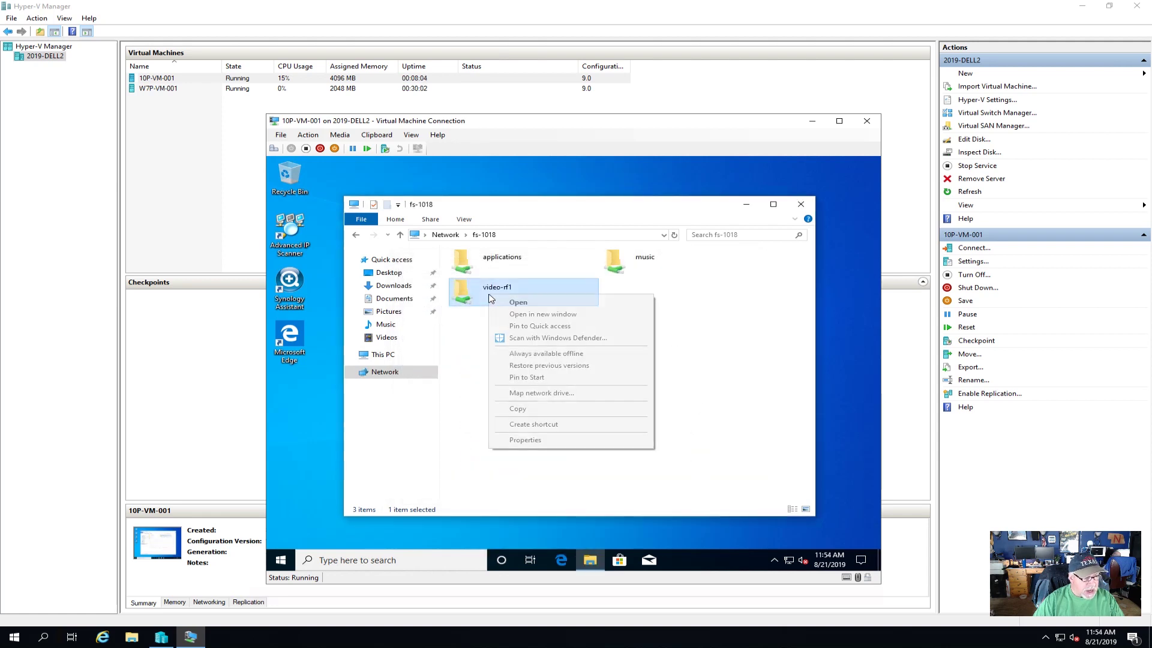
pyautogui.click(551, 394)
pyautogui.click(564, 350)
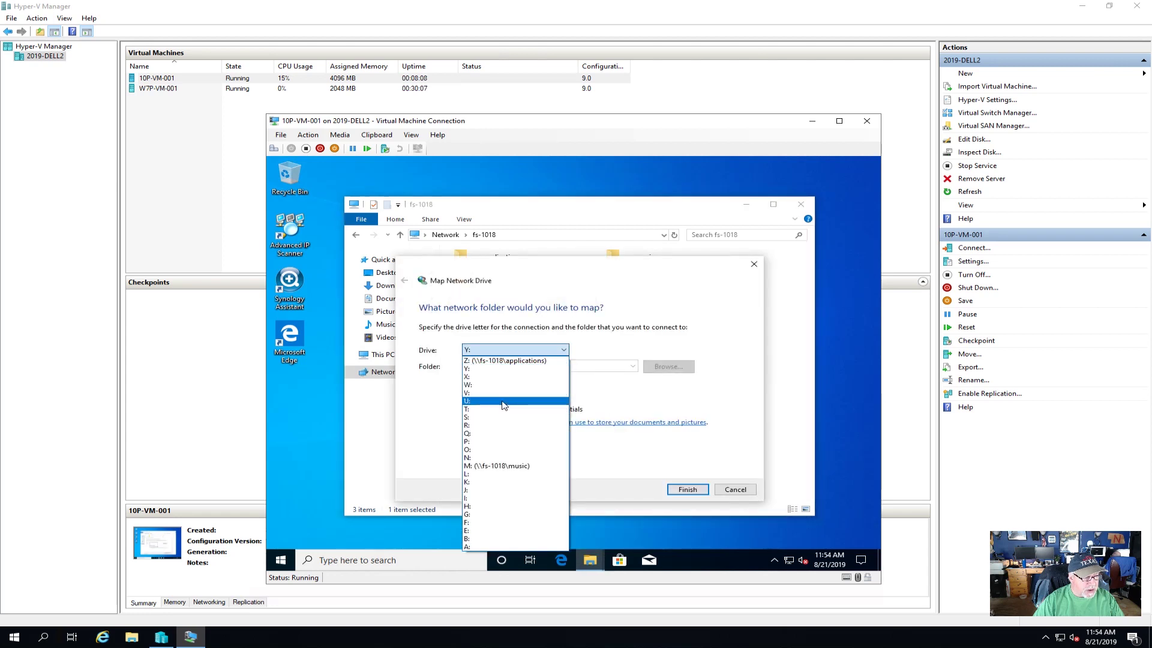
pyautogui.click(509, 407)
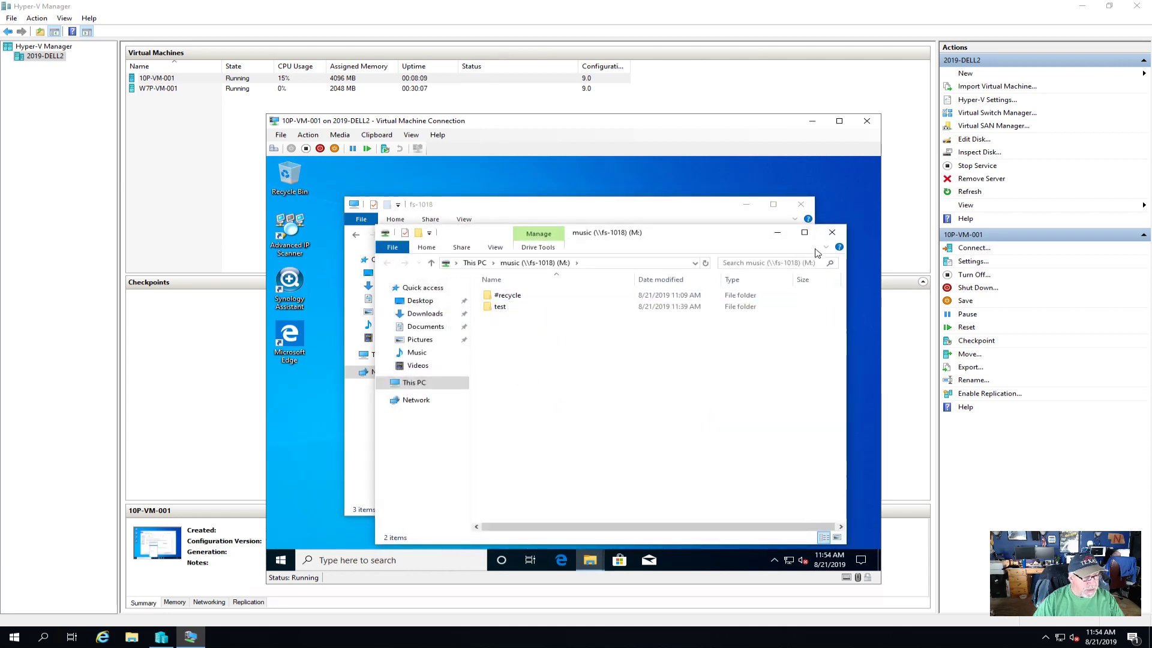
pyautogui.click(832, 232)
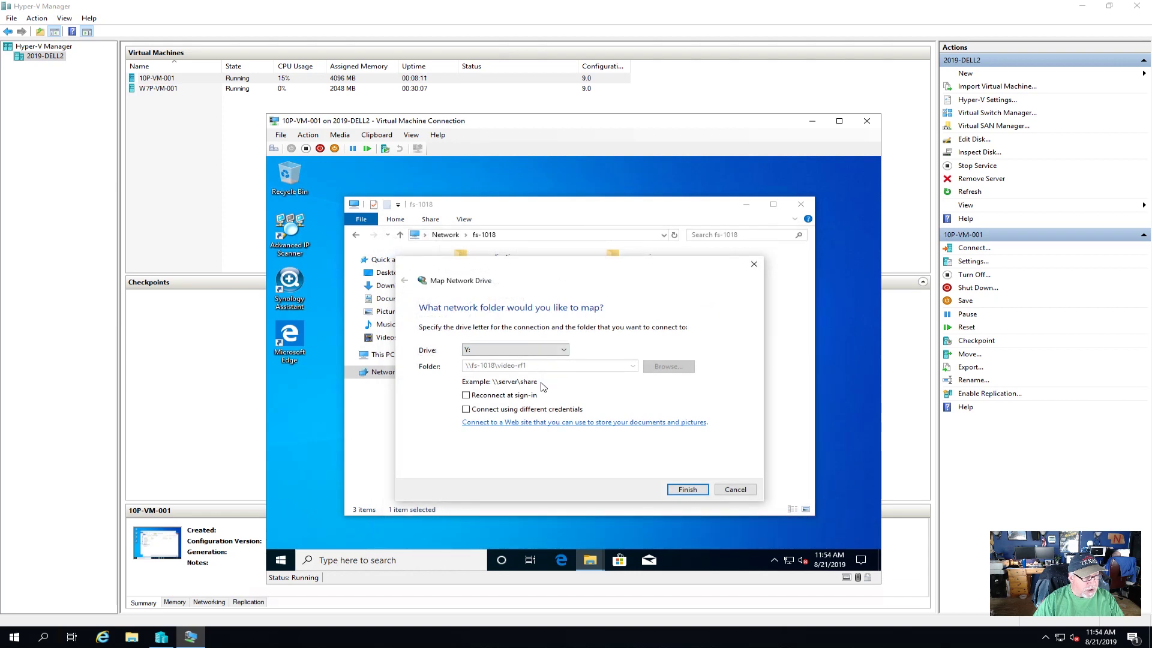
pyautogui.click(498, 397)
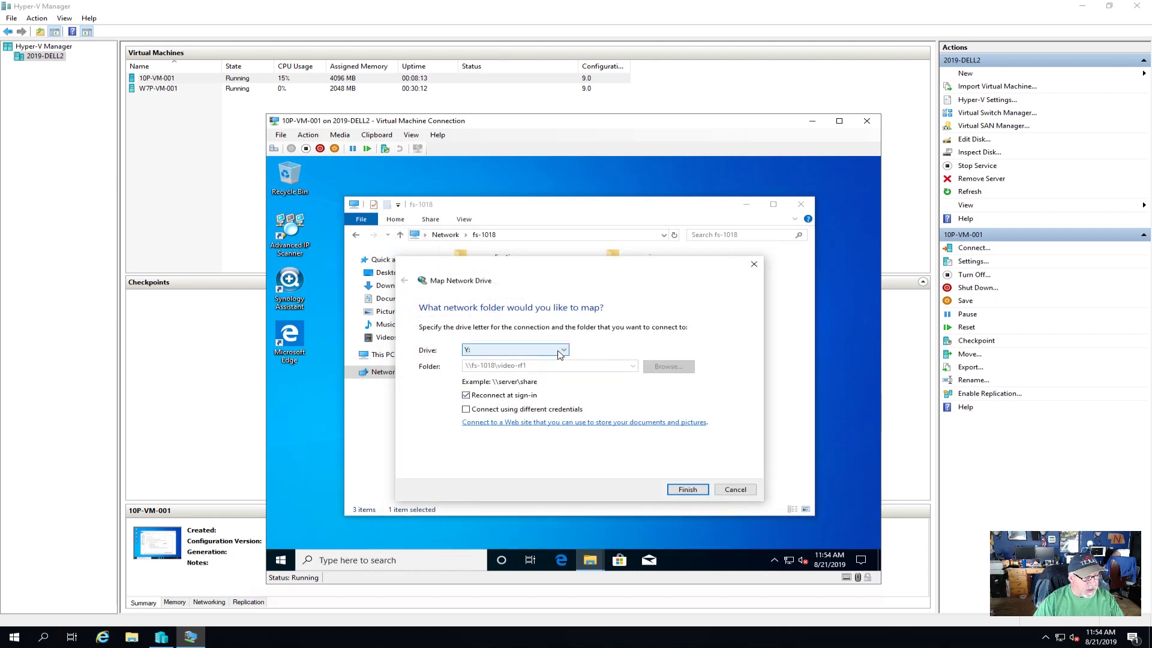
pyautogui.click(559, 354)
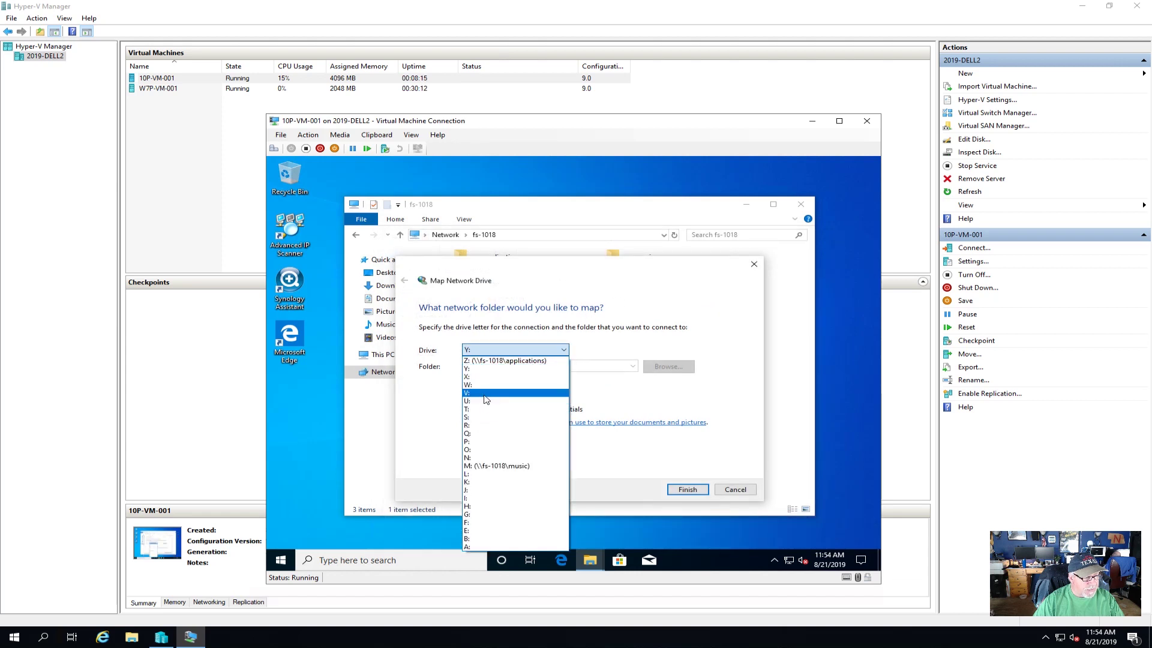
pyautogui.click(485, 393)
pyautogui.click(686, 489)
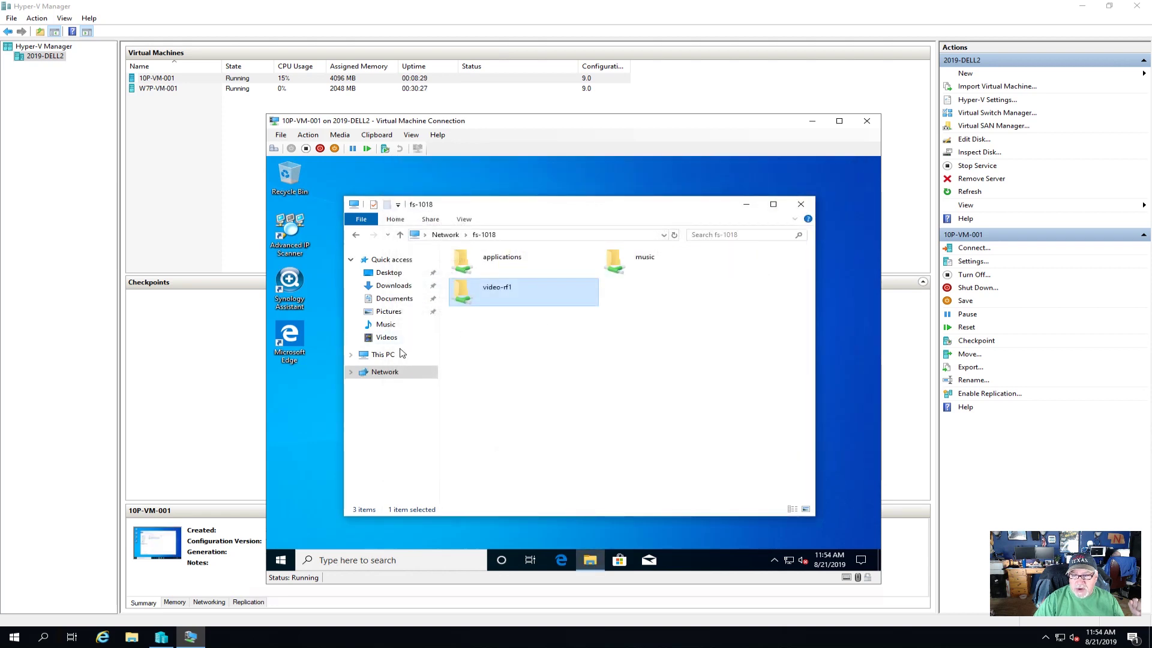
# - Open music (M:) from This PC, delete the test folder, and close the window
pyautogui.click(397, 356)
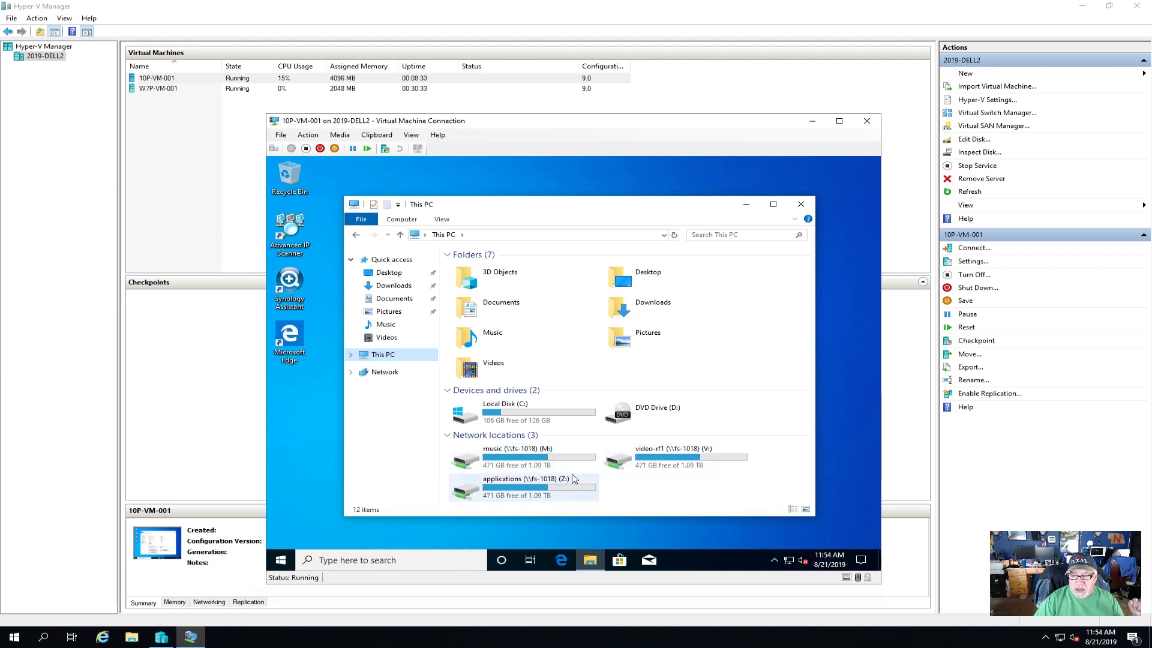
pyautogui.doubleClick(515, 456)
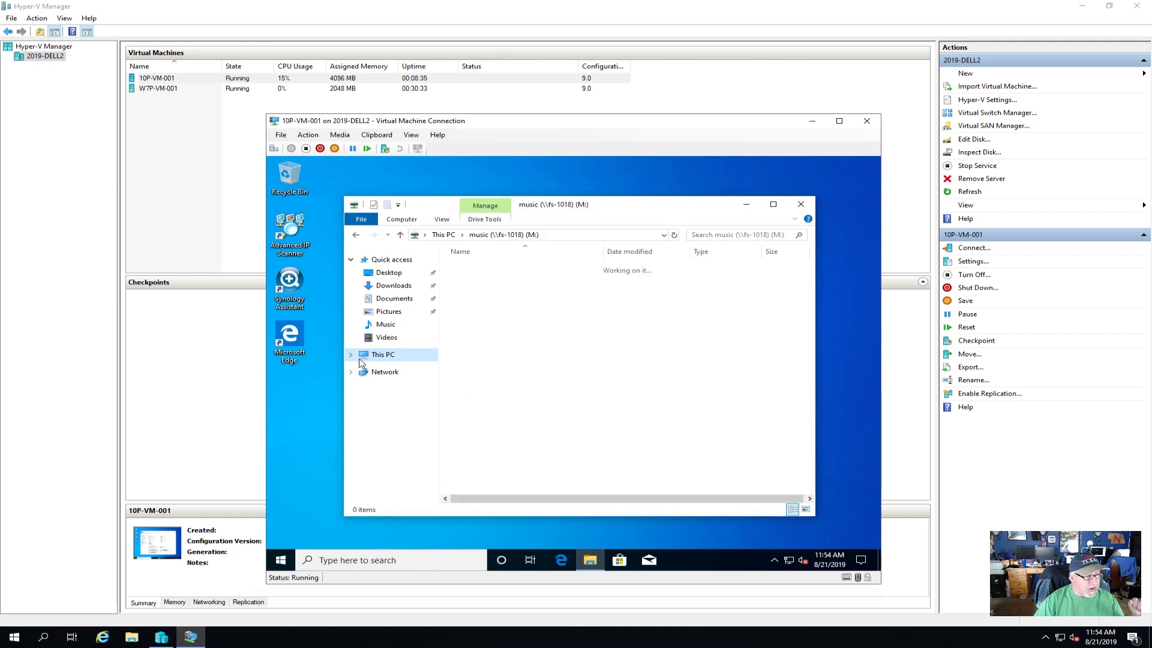
pyautogui.click(471, 280)
pyautogui.rightClick(472, 282)
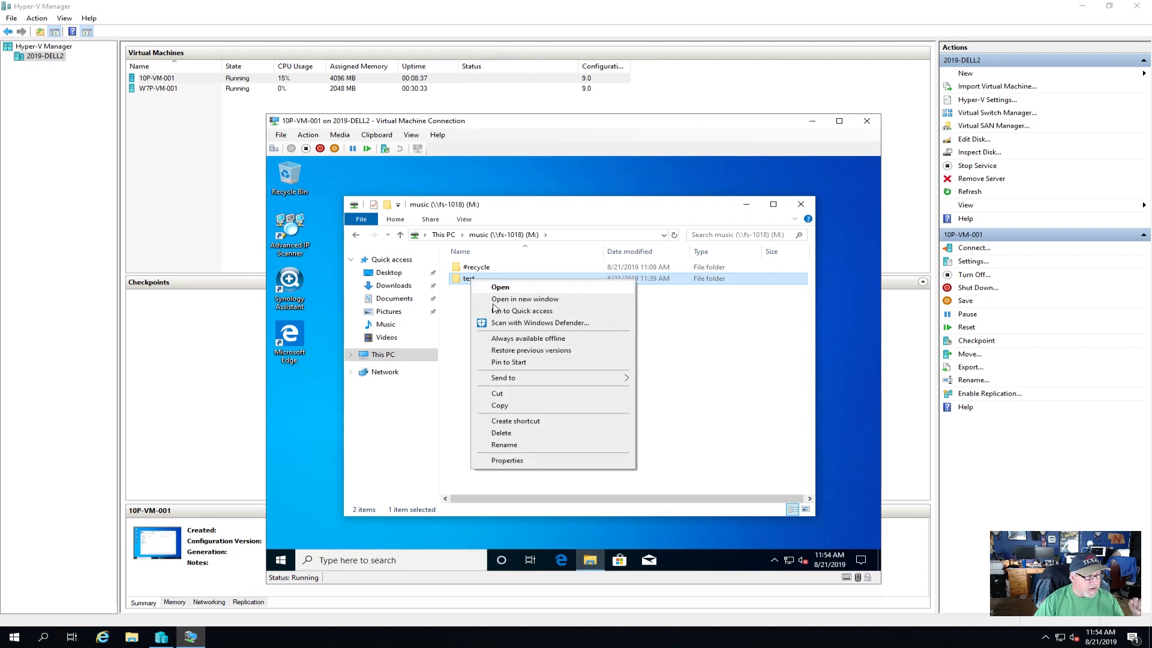
pyautogui.click(524, 432)
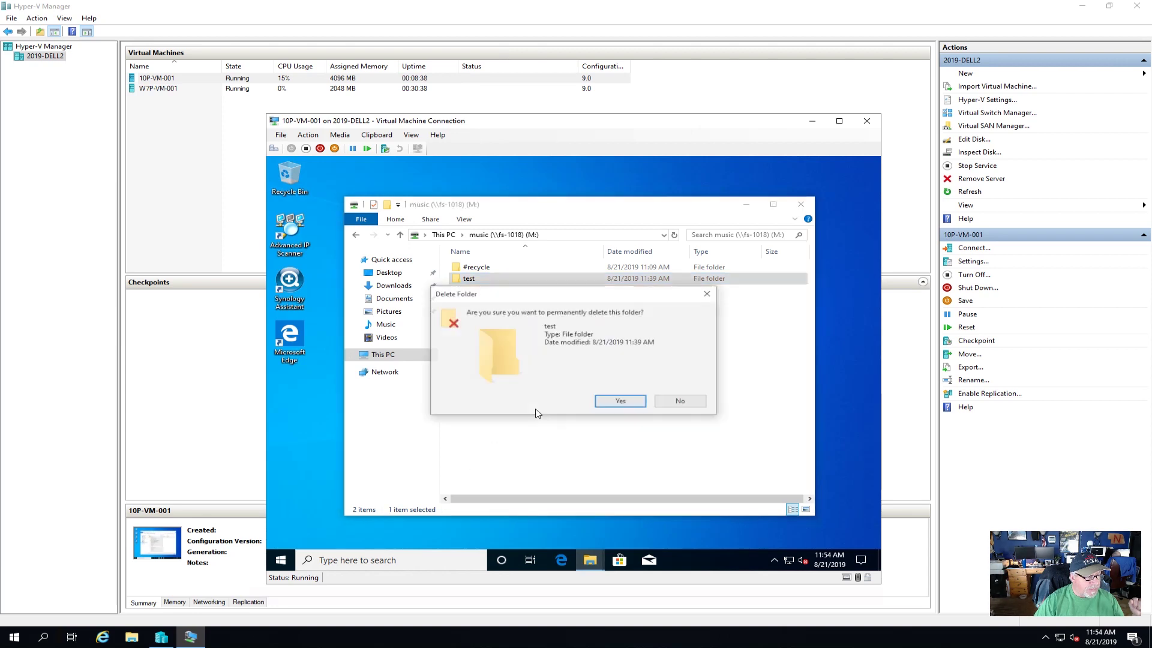
pyautogui.click(623, 401)
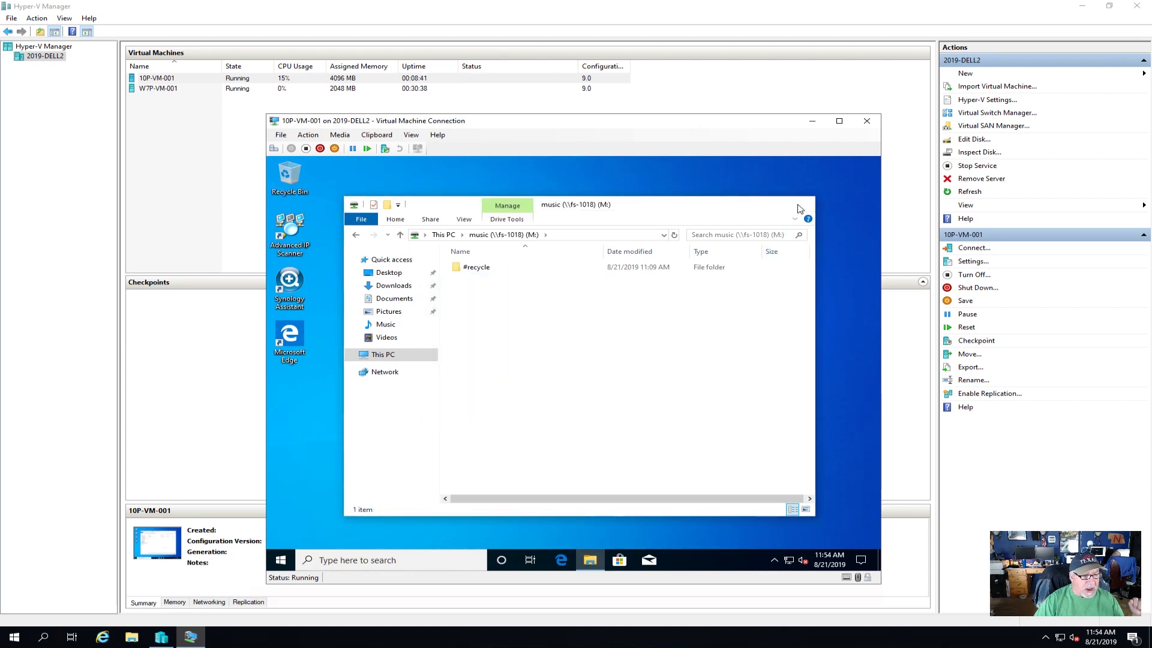
pyautogui.click(801, 204)
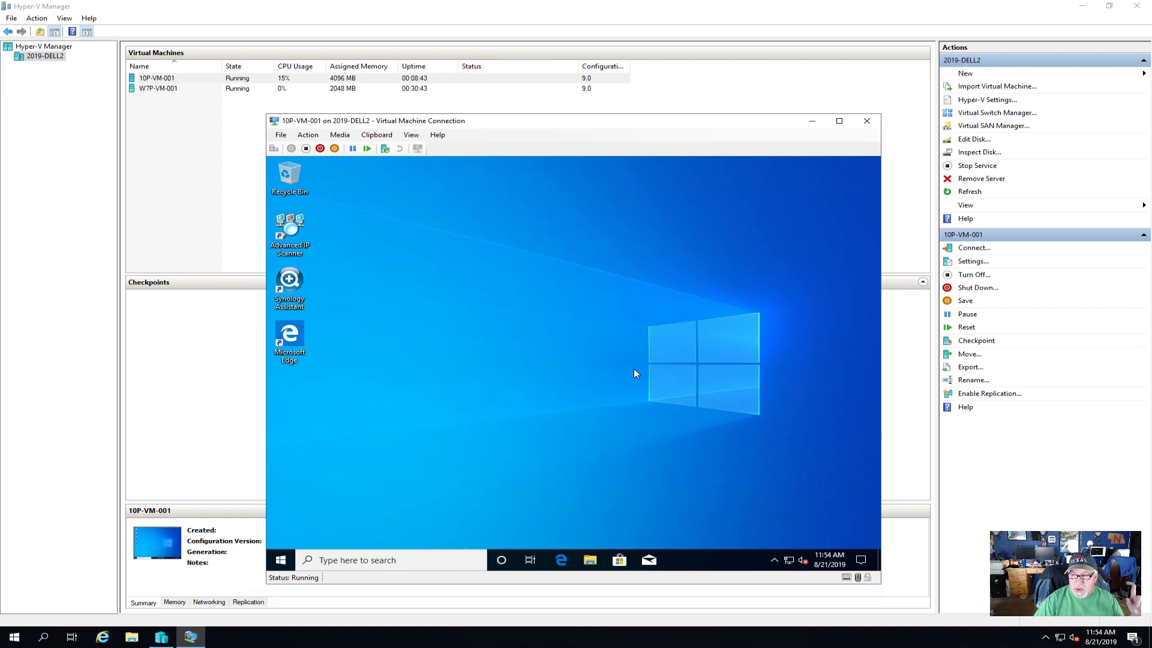